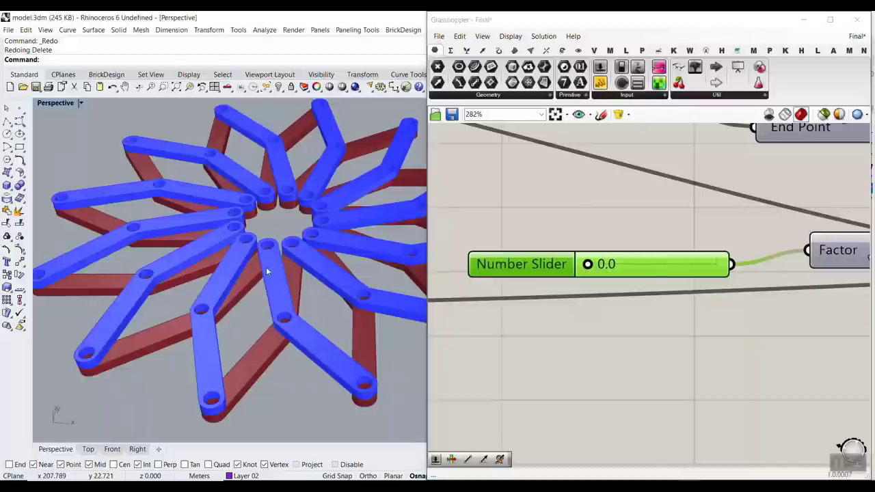
# Step: Examine the closed star-shaped linkage and its pivot holes from above and at an angle
pyautogui.moveTo(267, 271)
pyautogui.mouseDown(button='right')
pyautogui.moveTo(294, 229)
pyautogui.moveTo(262, 272)
pyautogui.moveTo(257, 265)
pyautogui.mouseUp(button='right')
pyautogui.scroll(-4, 261, 224)
pyautogui.scroll(5, 264, 226)
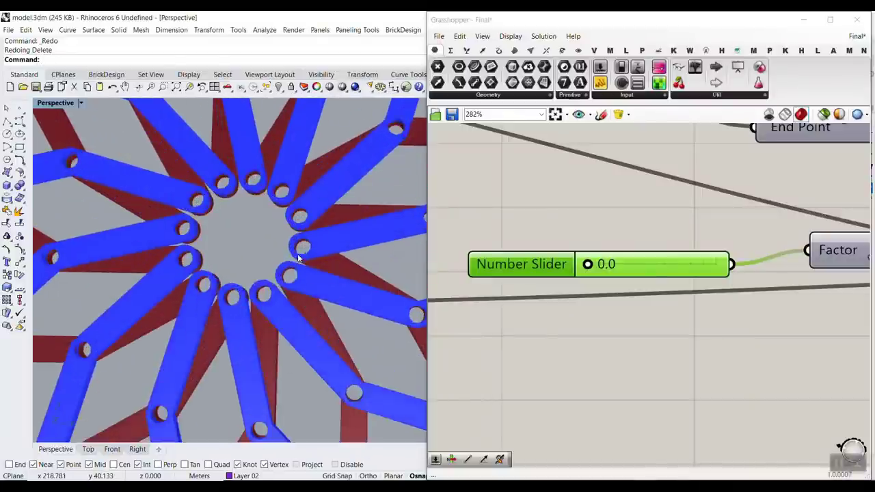
pyautogui.scroll(-2, 277, 232)
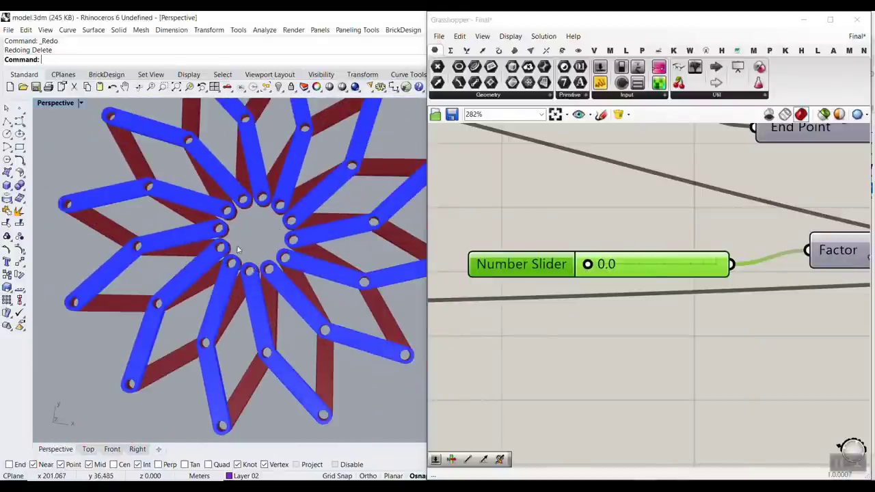
pyautogui.scroll(-2, 254, 271)
pyautogui.scroll(4, 256, 271)
pyautogui.scroll(-1, 258, 271)
pyautogui.moveTo(258, 271); pyautogui.dragTo(240, 277, button='right')
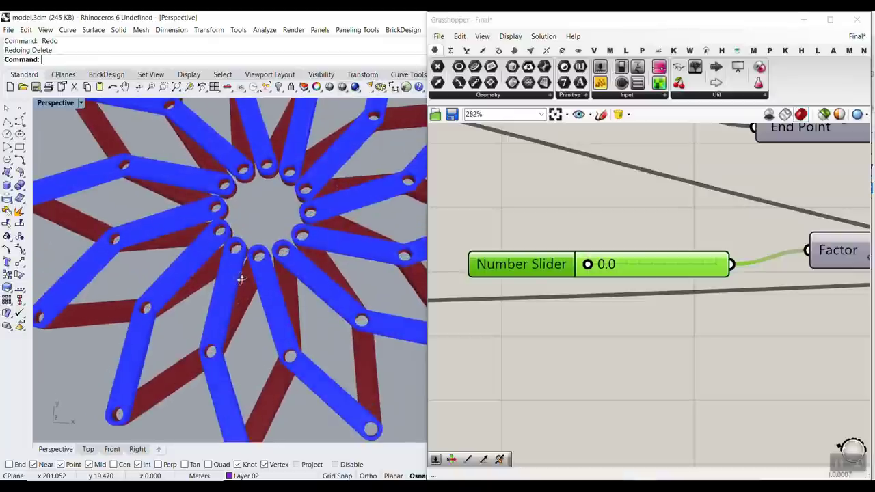
pyautogui.scroll(3, 199, 306)
pyautogui.moveTo(199, 306); pyautogui.dragTo(162, 231, button='right')
pyautogui.scroll(-2, 162, 231)
pyautogui.scroll(2, 162, 231)
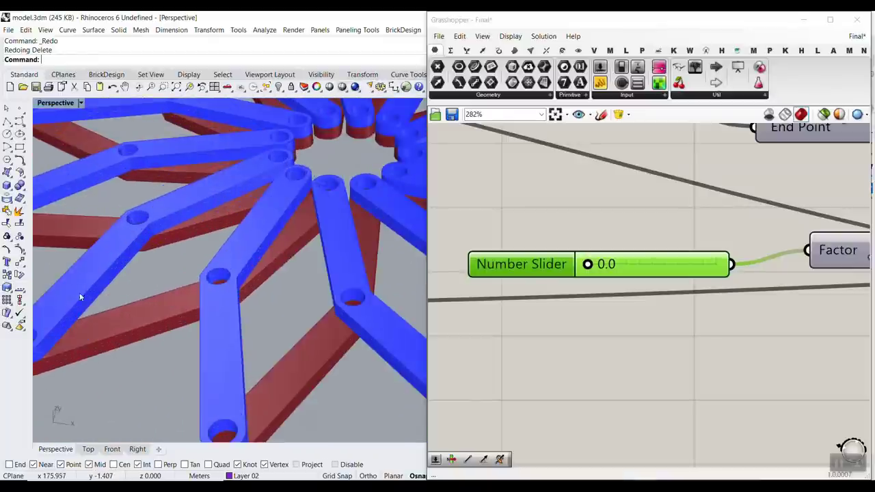
# Step: Set the number slider feeding the Factor input to 20 and view the linkage ring
pyautogui.doubleClick(611, 260)
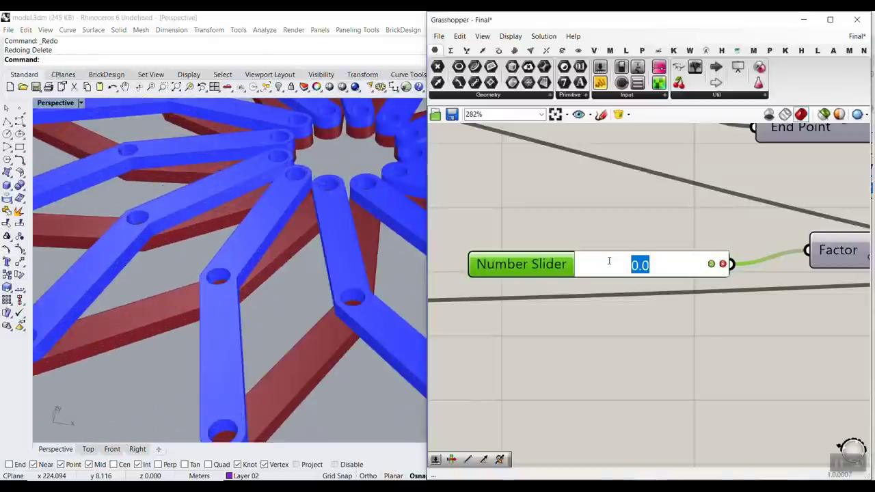
pyautogui.write('20')
pyautogui.press('Return')
pyautogui.scroll(-2, 233, 212)
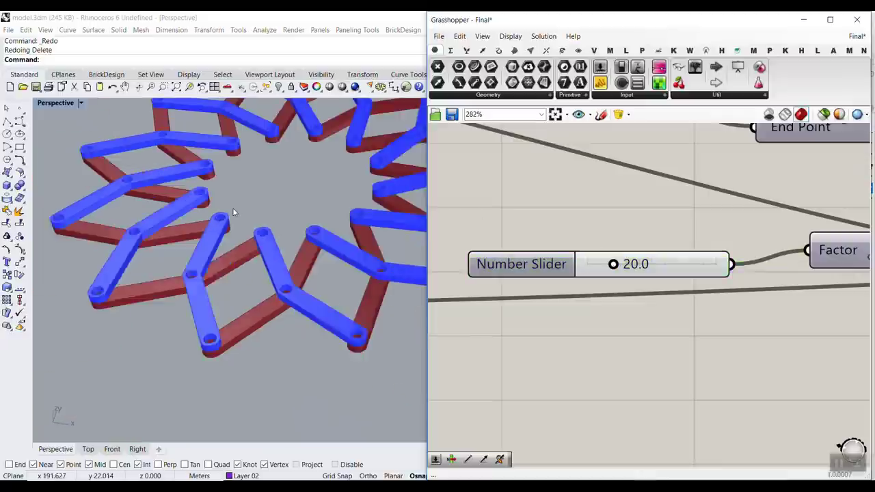
pyautogui.scroll(-2, 233, 212)
pyautogui.scroll(4, 262, 202)
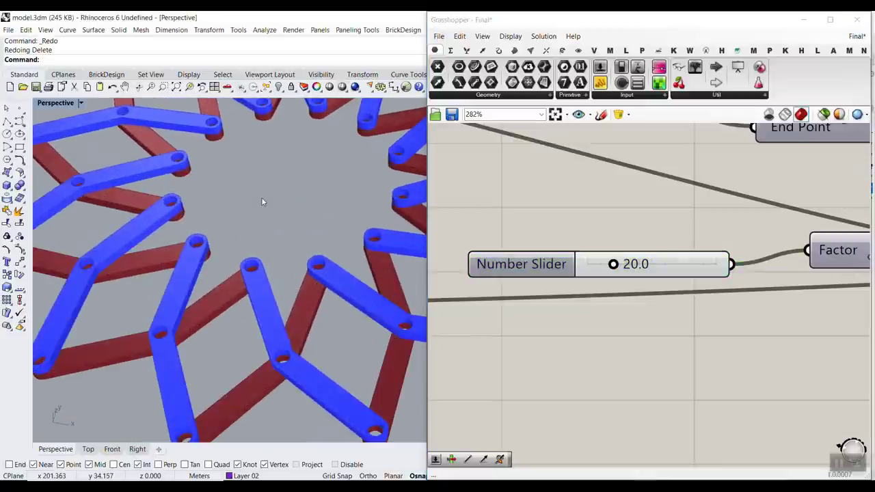
# Step: Set the number slider feeding the Factor input to 60 to expand the linkage ring
pyautogui.doubleClick(636, 264)
pyautogui.write('60')
pyautogui.press('Return')
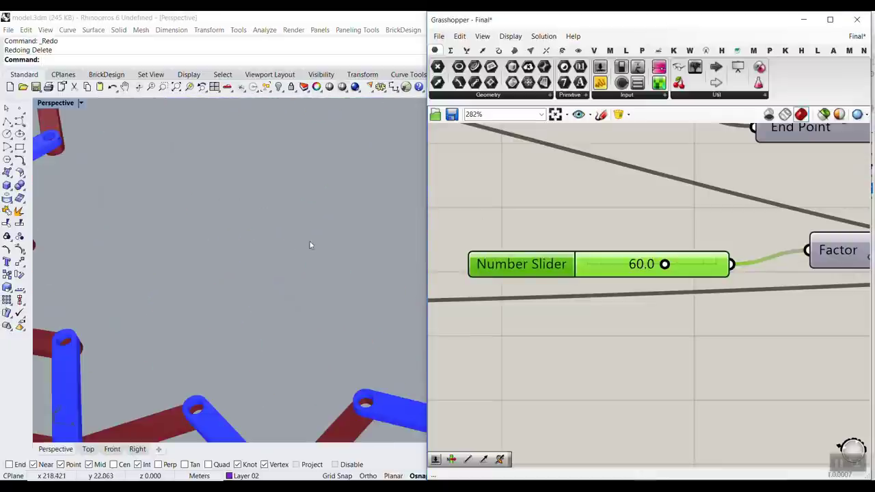
# Step: Examine how the blue and red links of the expanded ring overlap and join at their pivots
pyautogui.scroll(-8, 293, 214)
pyautogui.scroll(5, 272, 215)
pyautogui.moveTo(271, 215); pyautogui.dragTo(319, 204, button='right')
pyautogui.scroll(3, 214, 272)
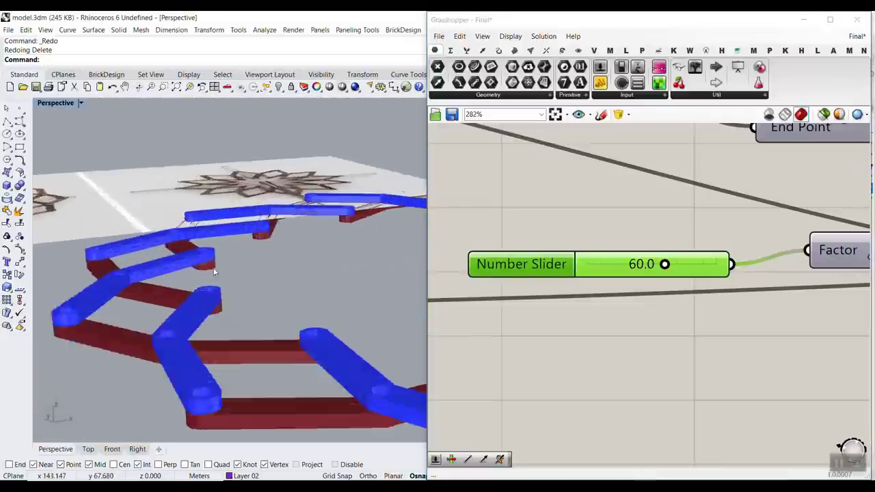
pyautogui.moveTo(214, 273); pyautogui.dragTo(216, 315, button='right')
pyautogui.scroll(-5, 215, 272)
pyautogui.scroll(8, 160, 262)
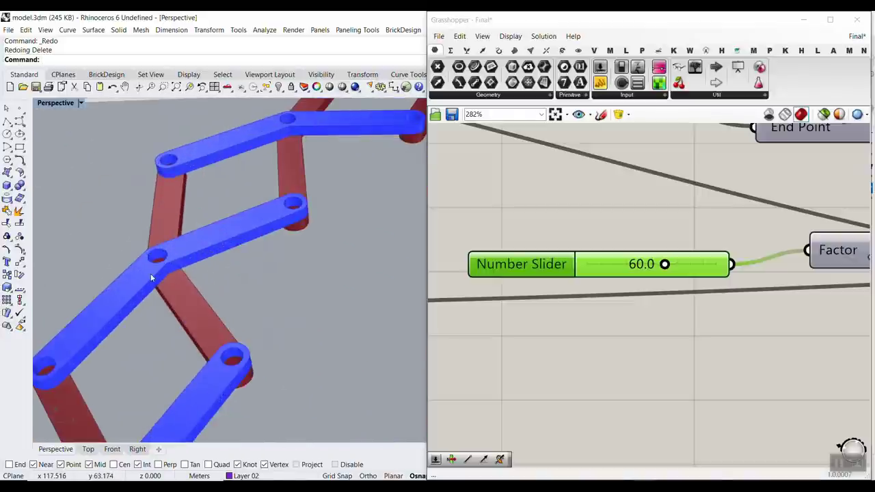
pyautogui.scroll(-2, 181, 264)
pyautogui.moveTo(182, 265); pyautogui.dragTo(186, 205, button='right')
pyautogui.scroll(5, 187, 312)
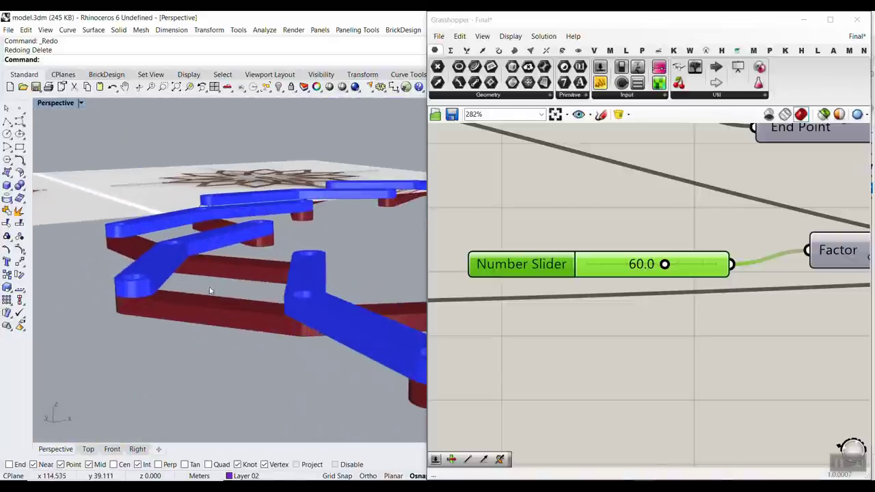
pyautogui.scroll(-7, 297, 201)
# Step: Compare the expanded linkage ring with the three reference photos of the folding mechanism
pyautogui.moveTo(288, 198); pyautogui.dragTo(254, 293, button='right')
pyautogui.scroll(-5, 256, 259)
pyautogui.scroll(5, 281, 202)
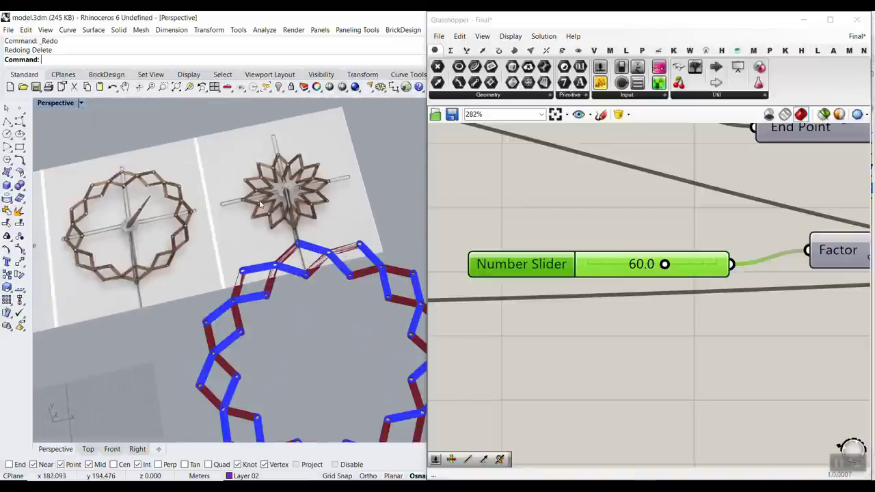
pyautogui.scroll(-2, 238, 207)
pyautogui.scroll(2, 329, 189)
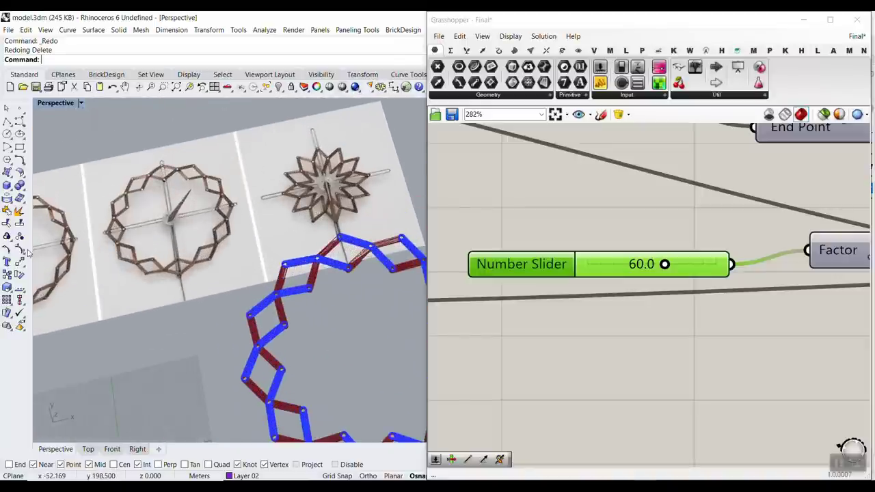
pyautogui.scroll(-2, 131, 232)
pyautogui.scroll(2, 94, 246)
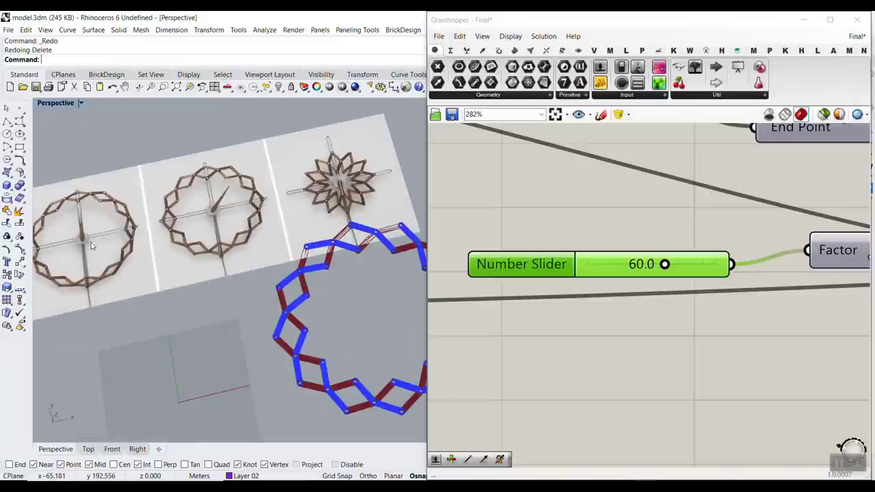
pyautogui.scroll(-2, 93, 246)
pyautogui.scroll(3, 199, 290)
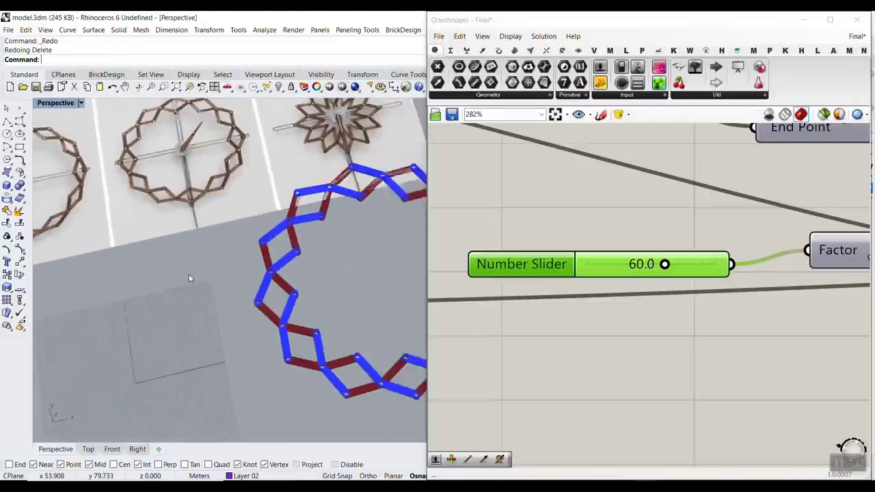
pyautogui.scroll(-2, 189, 274)
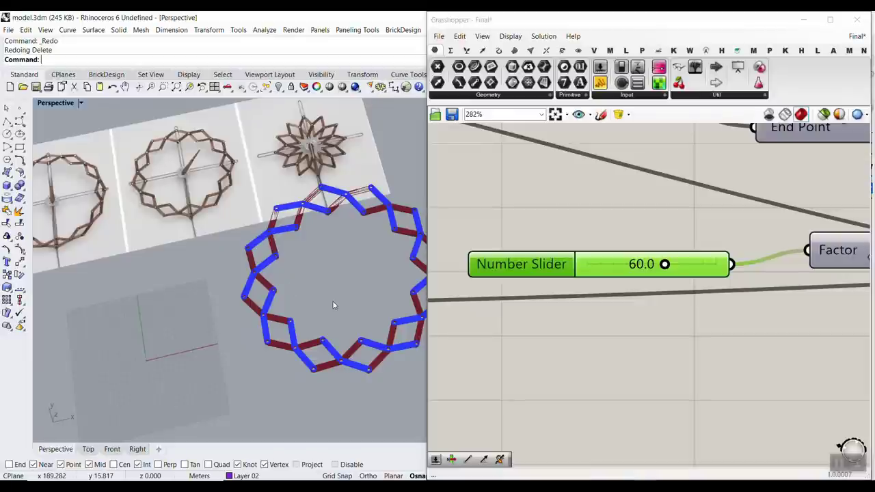
pyautogui.scroll(2, 333, 305)
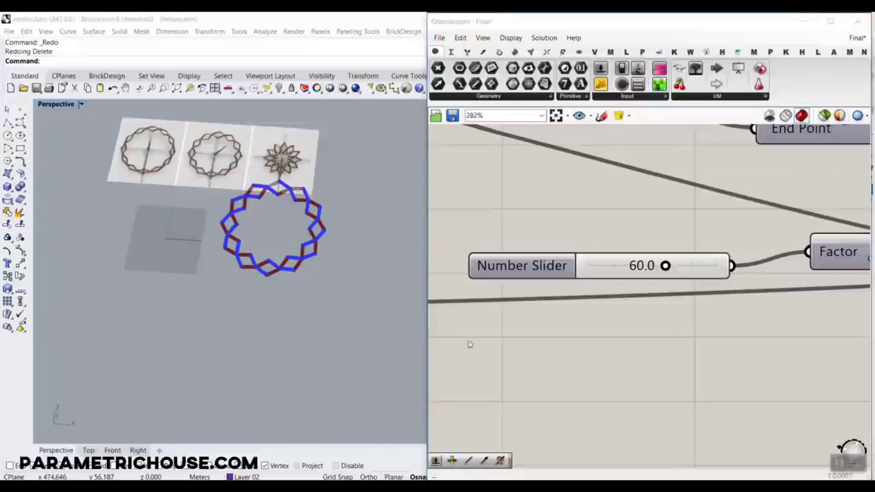
pyautogui.scroll(6, 327, 265)
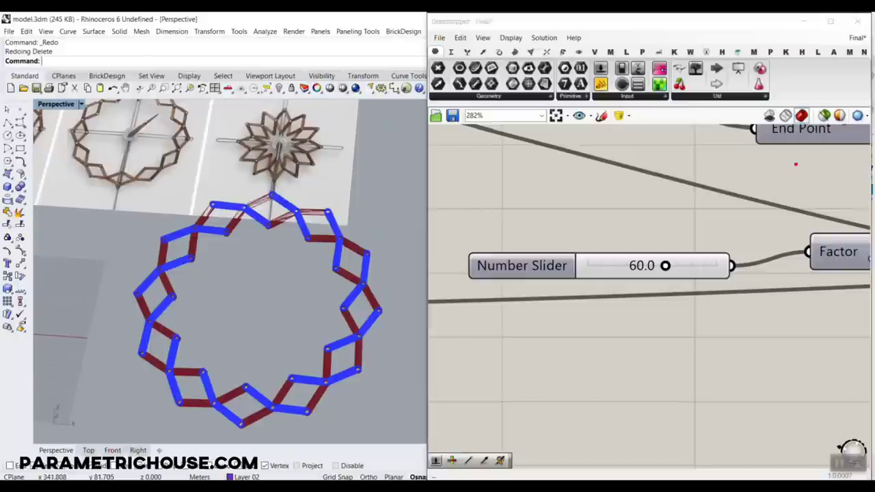
pyautogui.moveTo(794, 164)
pyautogui.mouseDown()
pyautogui.moveTo(826, 53)
pyautogui.moveTo(809, 70)
pyautogui.moveTo(827, 85)
pyautogui.mouseUp()
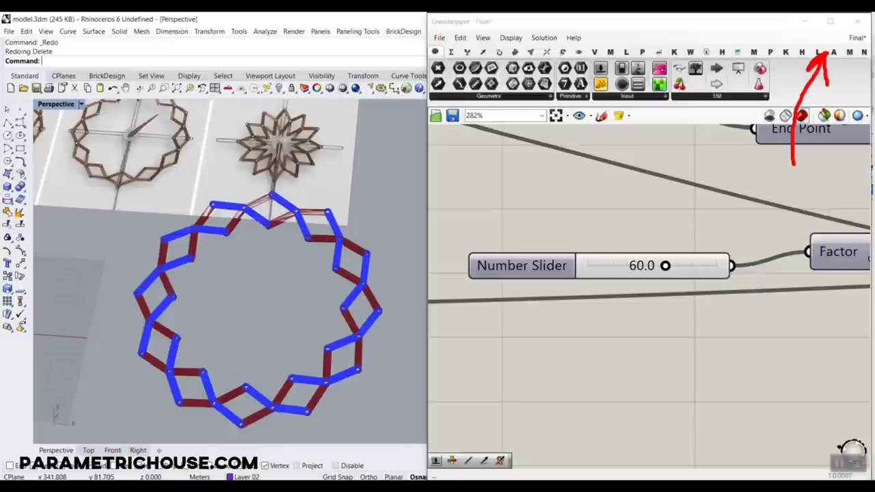
pyautogui.press('Escape')
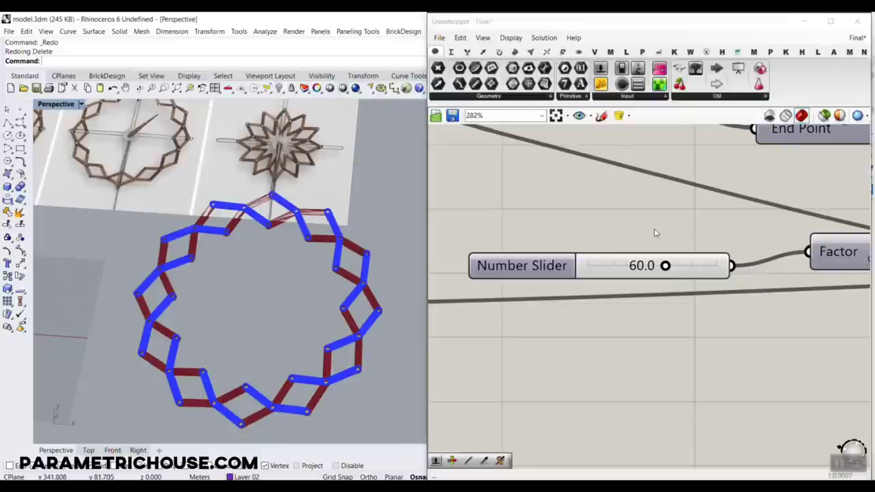
# Step: Create a new, empty Grasshopper document for rebuilding the linkage definition
pyautogui.scroll(-3, 654, 233)
pyautogui.click(439, 38)
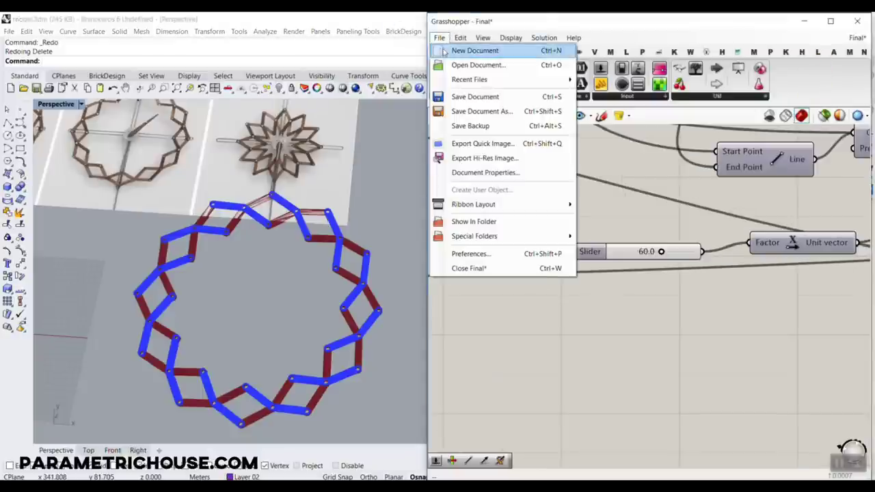
pyautogui.click(445, 52)
pyautogui.moveTo(688, 260); pyautogui.dragTo(612, 218, button='right')
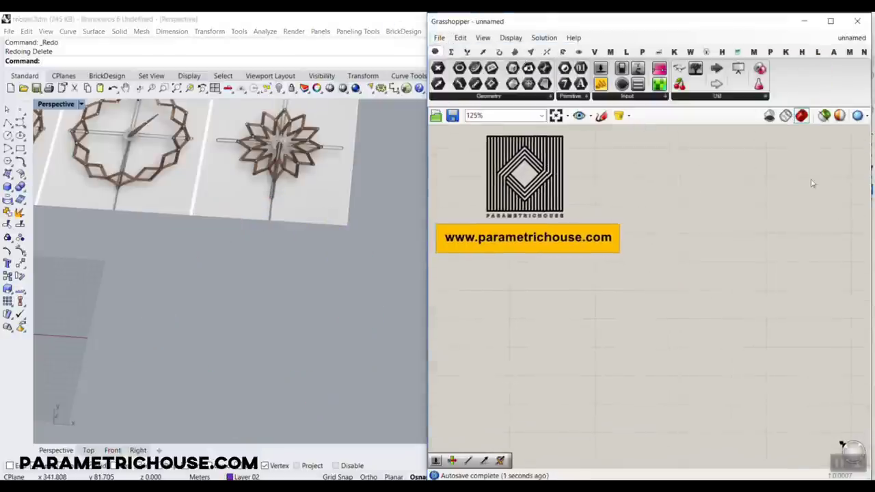
pyautogui.hotkey('ctrl', '2')
pyautogui.moveTo(807, 136)
pyautogui.mouseDown()
pyautogui.moveTo(836, 44)
pyautogui.moveTo(837, 75)
pyautogui.mouseUp()
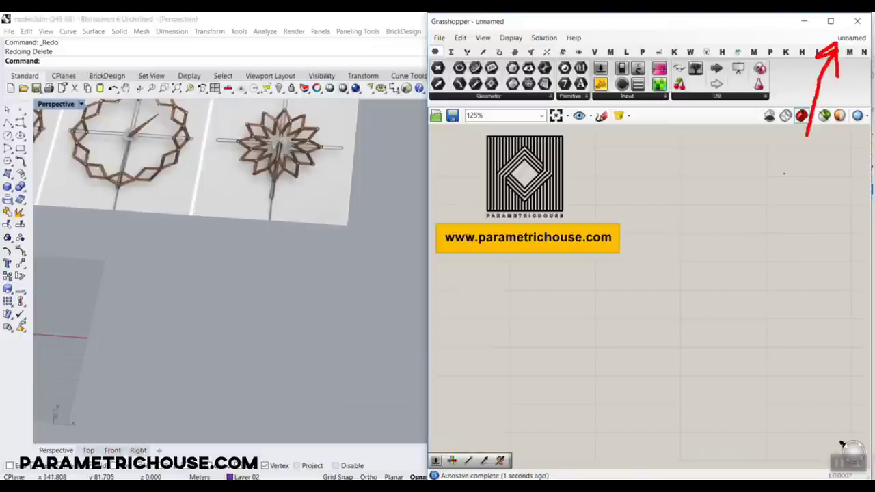
pyautogui.press('Escape')
# Step: Examine the folded star mechanism in the reference photos, looking at the shape and crossing of its bent links
pyautogui.scroll(-7, 292, 189)
pyautogui.keyDown('shift'); pyautogui.moveTo(185, 203); pyautogui.dragTo(227, 279, button='right'); pyautogui.keyUp('shift')
pyautogui.scroll(6, 224, 263)
pyautogui.scroll(-6, 220, 239)
pyautogui.keyDown('shift'); pyautogui.moveTo(318, 212); pyautogui.dragTo(274, 239, button='right'); pyautogui.keyUp('shift')
pyautogui.scroll(2, 274, 240)
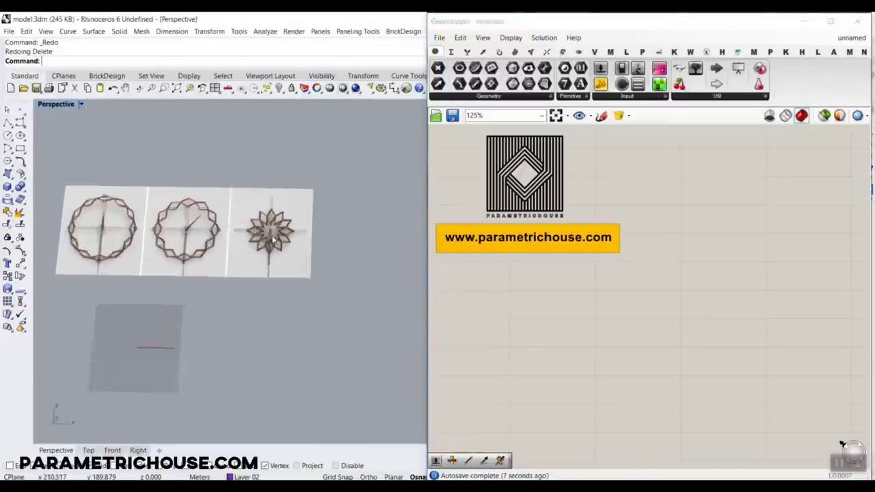
pyautogui.scroll(8, 272, 239)
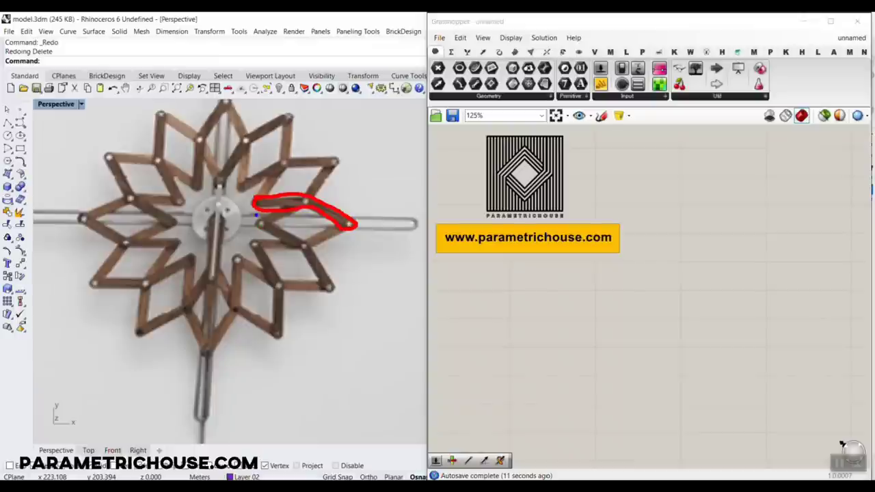
pyautogui.moveTo(254, 217); pyautogui.dragTo(374, 179)
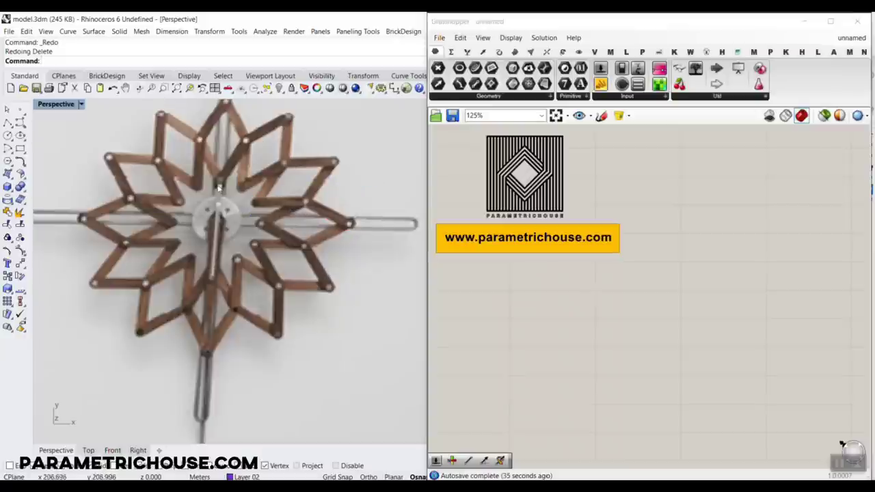
pyautogui.scroll(2, 274, 224)
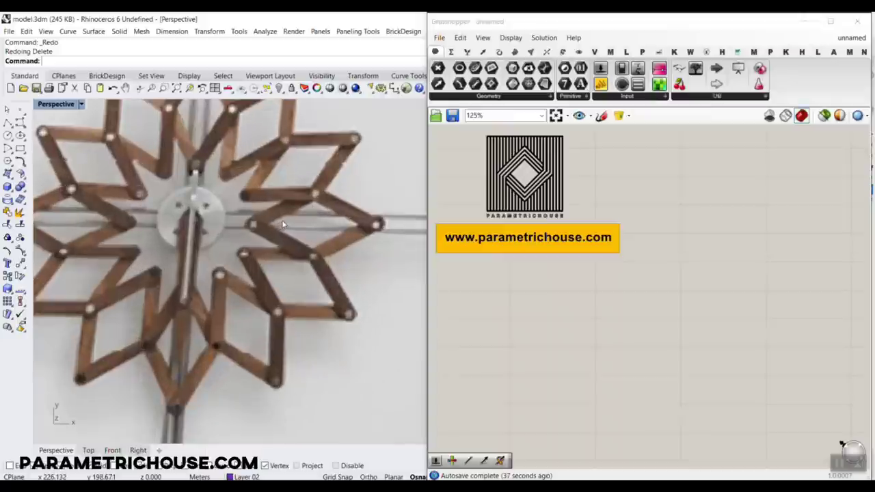
pyautogui.moveTo(241, 194); pyautogui.dragTo(364, 222)
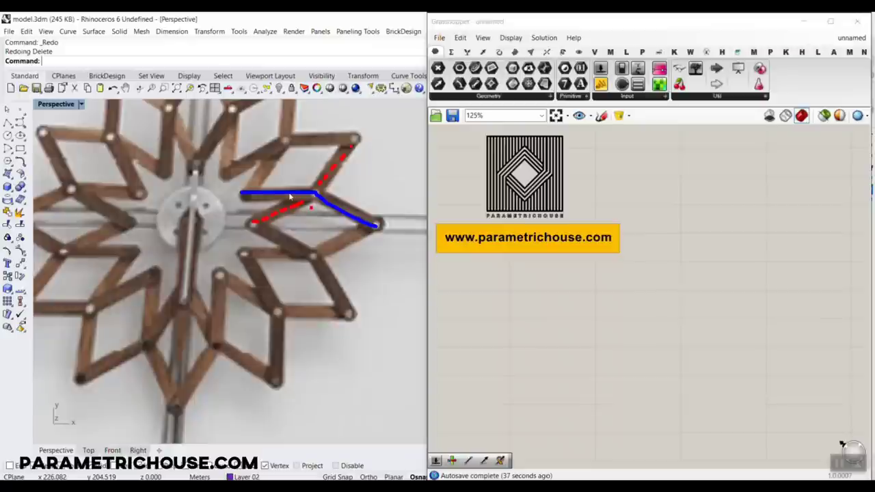
pyautogui.press('Escape')
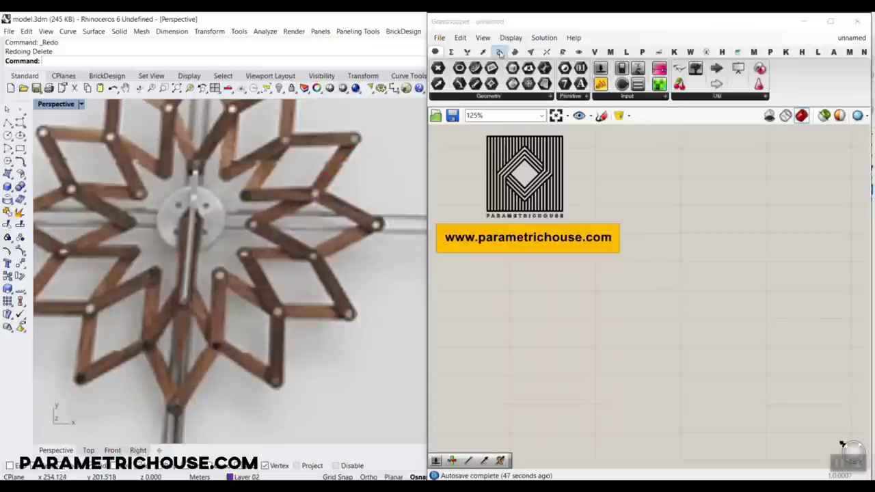
# Step: Place the Bifocals labelling component with the Exceptions input on the empty canvas so that components show their names
pyautogui.click(679, 69)
pyautogui.click(640, 183)
pyautogui.moveTo(691, 232); pyautogui.dragTo(600, 223, button='right')
pyautogui.scroll(2, 583, 208)
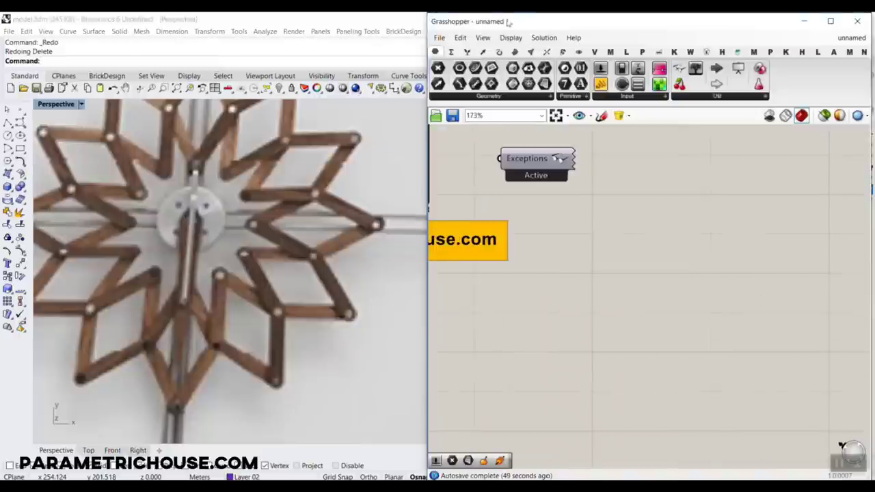
# Step: Add a Line SDL component to the canvas, leaving room before its inputs
pyautogui.click(499, 52)
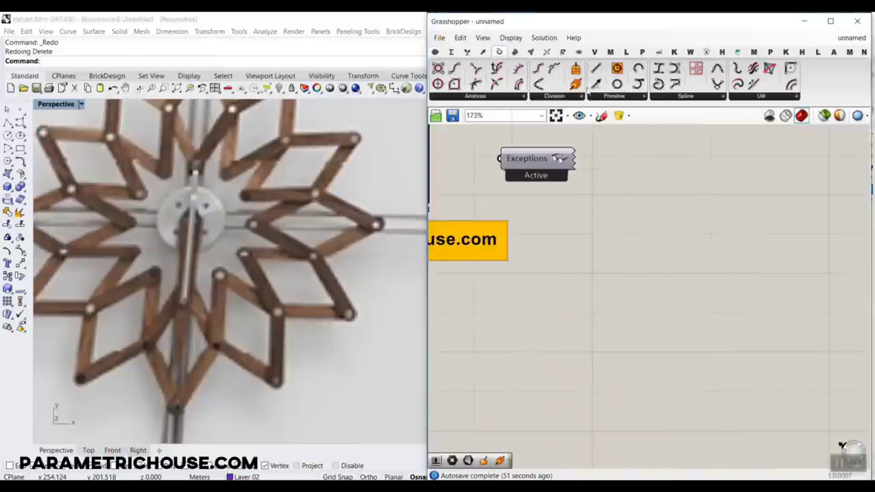
pyautogui.moveTo(596, 84); pyautogui.dragTo(676, 315)
pyautogui.scroll(2, 592, 293)
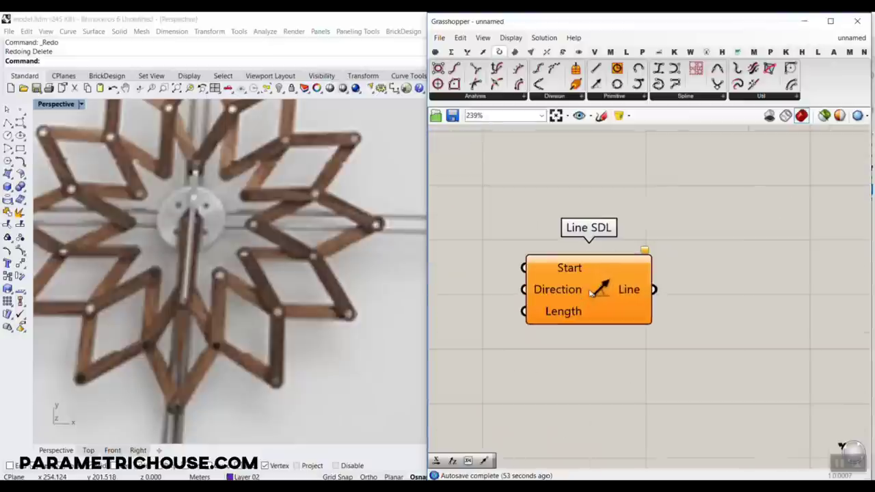
pyautogui.moveTo(592, 292); pyautogui.dragTo(712, 272)
# Step: Extract the Start parameter of Line SDL and set its point at the hub centre of the folded star photo
pyautogui.rightClick(682, 246)
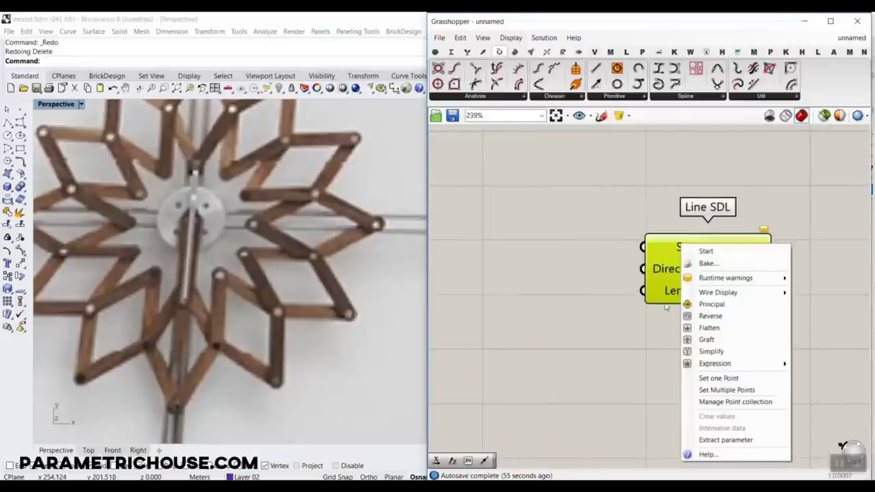
pyautogui.click(725, 440)
pyautogui.rightClick(554, 262)
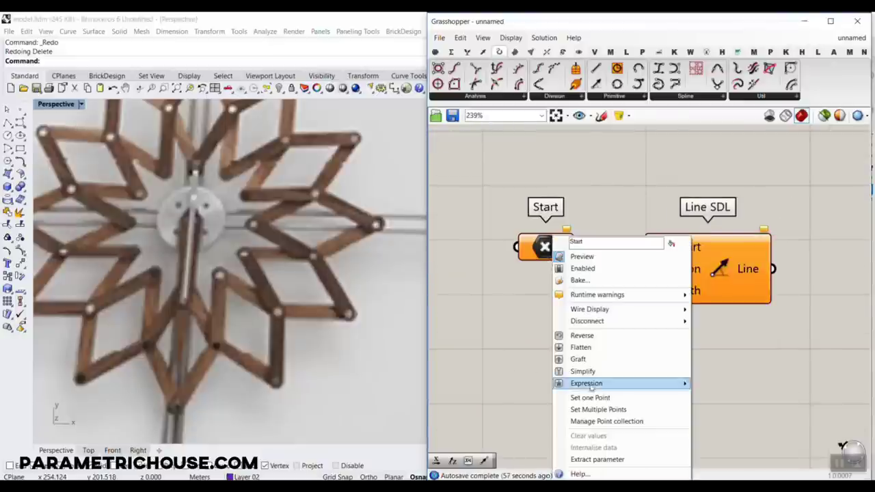
pyautogui.click(581, 386)
pyautogui.click(192, 221)
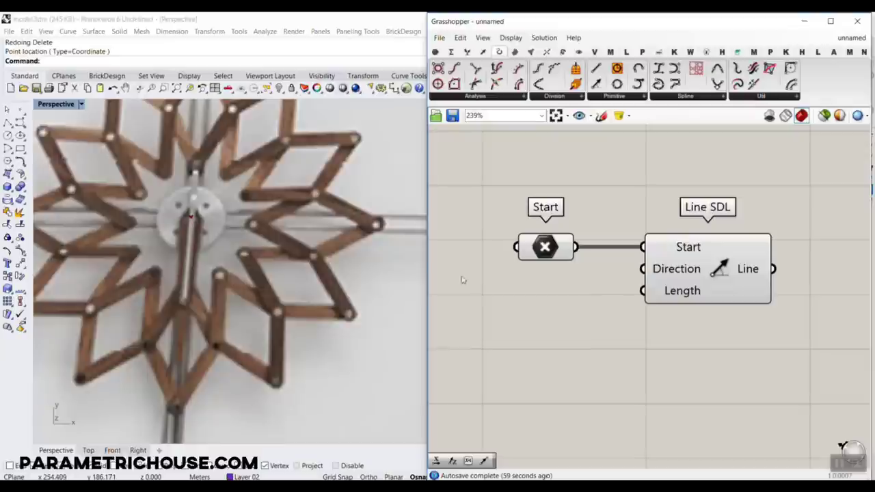
# Step: Add a Unit X vector component and feed it into the Direction input of Line SDL
pyautogui.scroll(-5, 187, 272)
pyautogui.scroll(3, 187, 271)
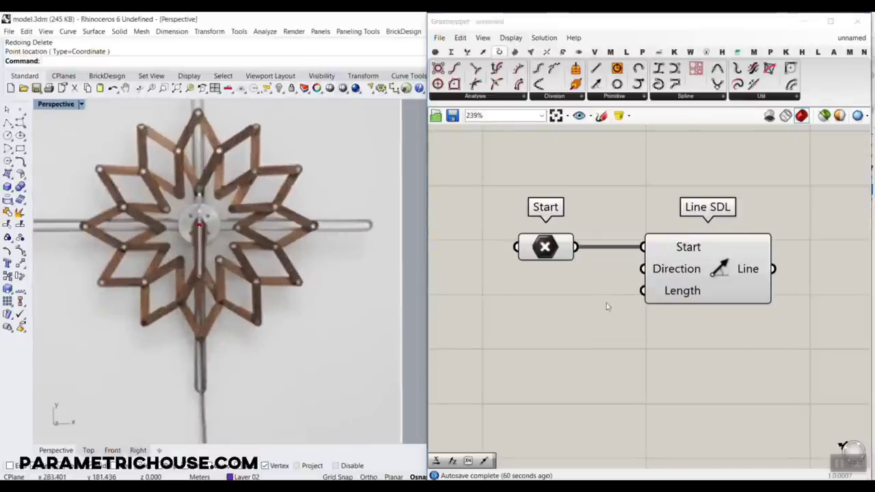
pyautogui.doubleClick(506, 293)
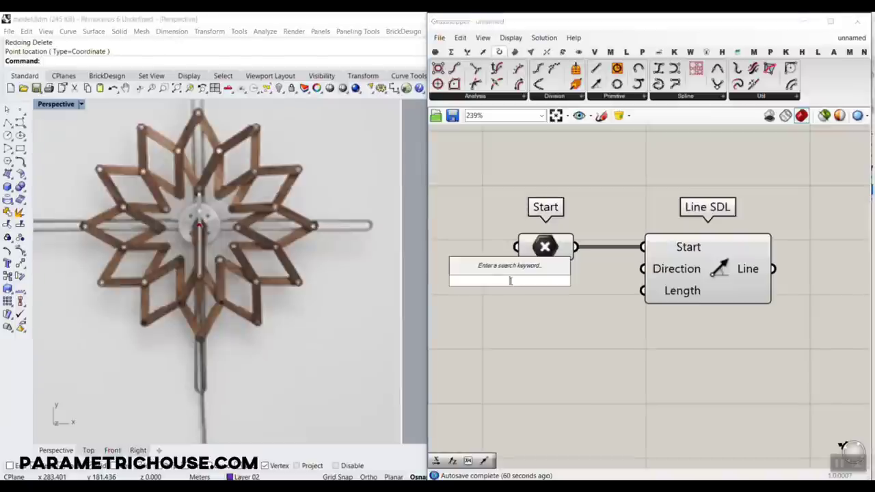
pyautogui.write('x')
pyautogui.click(498, 239)
pyautogui.moveTo(586, 281); pyautogui.dragTo(590, 315)
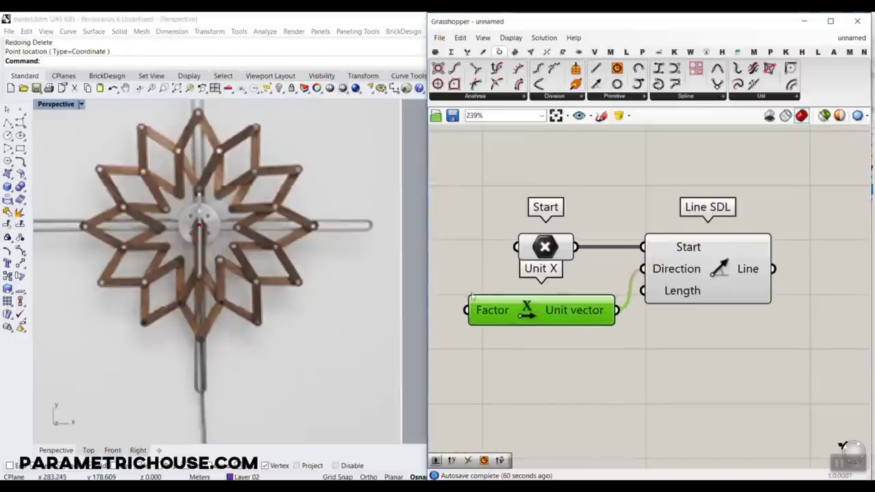
# Step: Add a number slider set to 500 and connect it to the Length input of Line SDL
pyautogui.doubleClick(513, 345)
pyautogui.write('500')
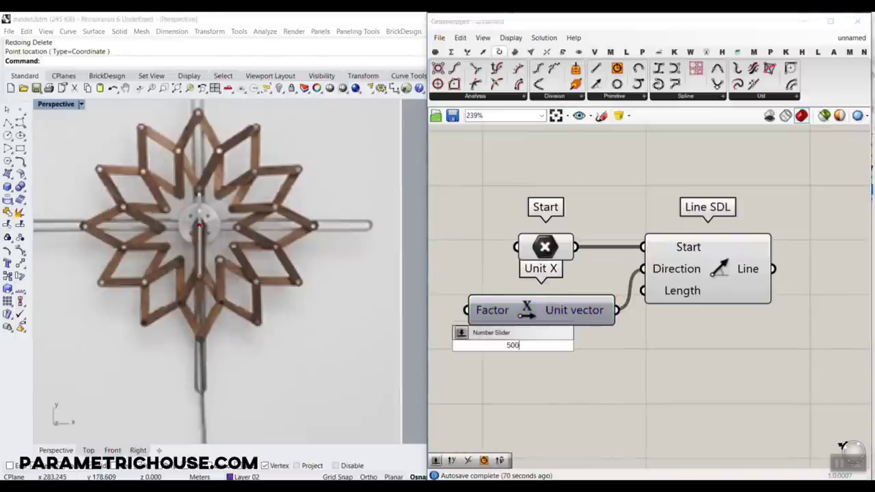
pyautogui.press('Return')
pyautogui.moveTo(629, 347); pyautogui.dragTo(651, 307)
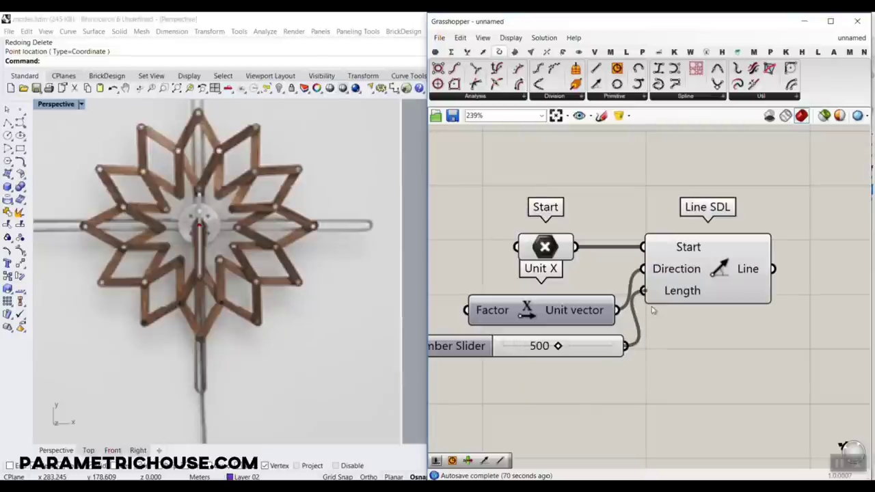
# Step: Examine the angle between neighbouring arms of the folded star, marking 360/12 for a full arm spacing and 360/24 for half of it
pyautogui.scroll(-7, 185, 270)
pyautogui.scroll(5, 201, 266)
pyautogui.scroll(3, 186, 226)
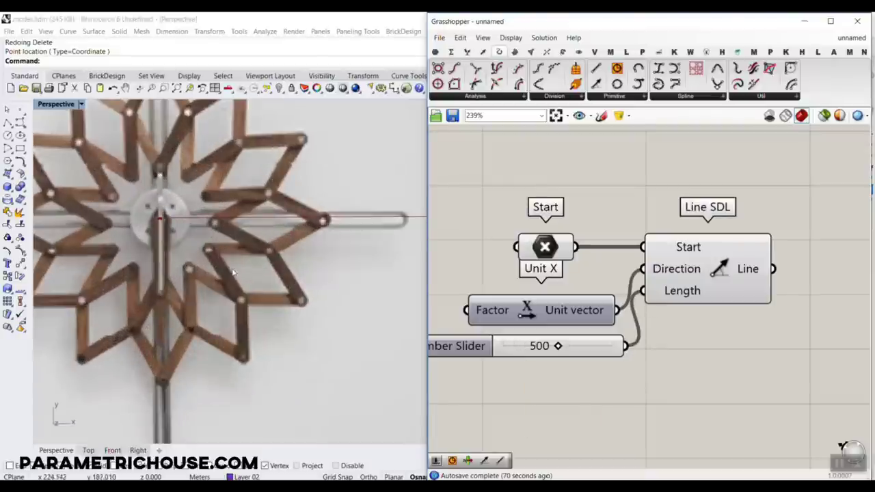
pyautogui.scroll(-8, 187, 228)
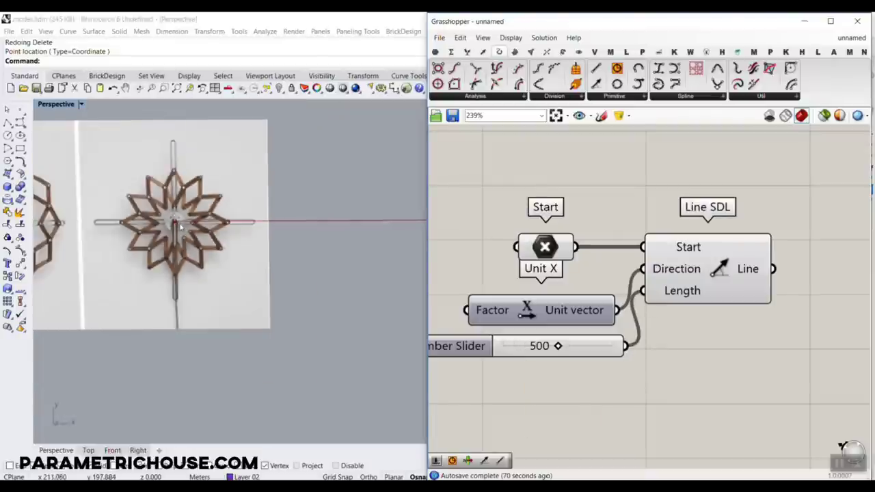
pyautogui.scroll(8, 167, 227)
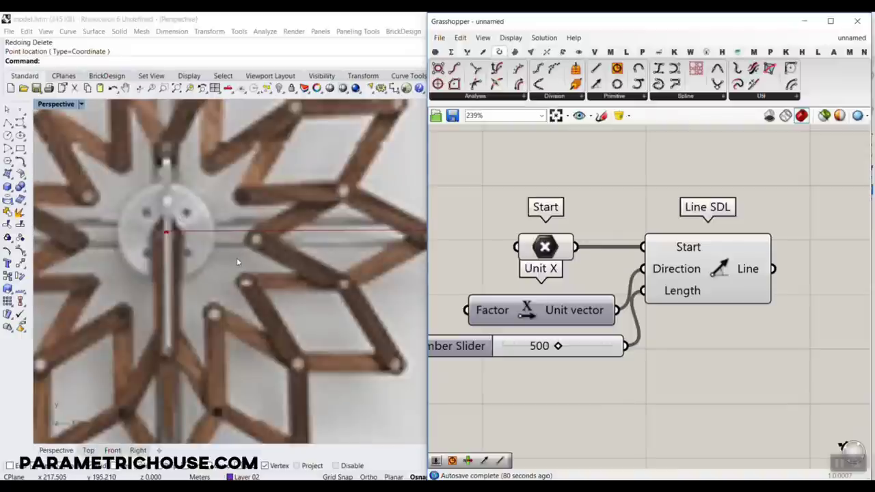
pyautogui.scroll(-1, 236, 258)
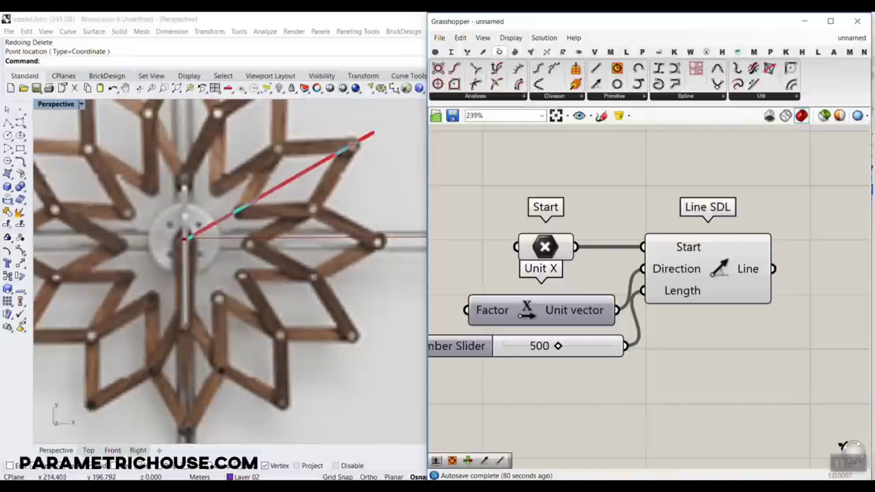
pyautogui.moveTo(217, 236); pyautogui.dragTo(400, 187)
pyautogui.moveTo(362, 219); pyautogui.dragTo(338, 156)
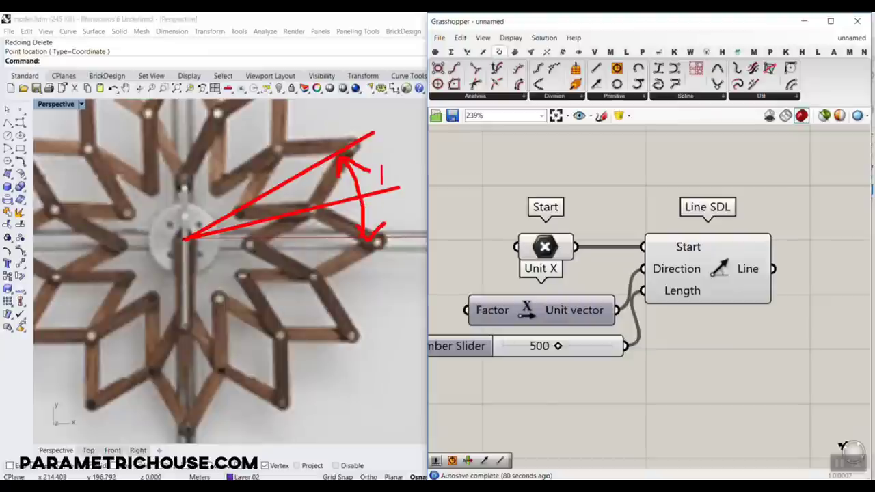
pyautogui.moveTo(378, 165); pyautogui.dragTo(378, 179)
pyautogui.write('60/')
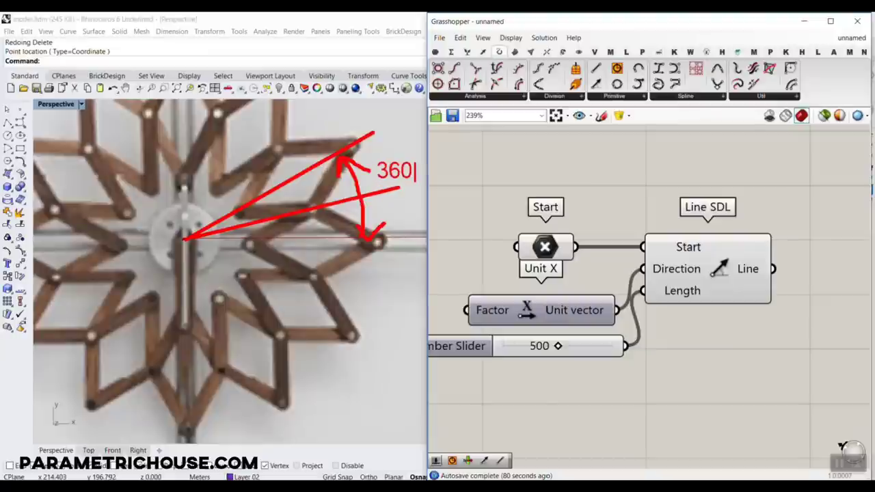
pyautogui.write('12')
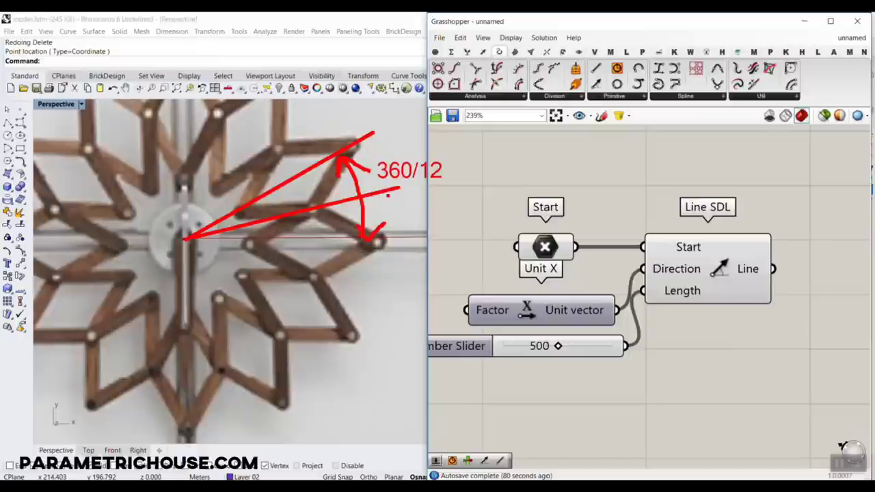
pyautogui.moveTo(391, 191); pyautogui.dragTo(400, 236)
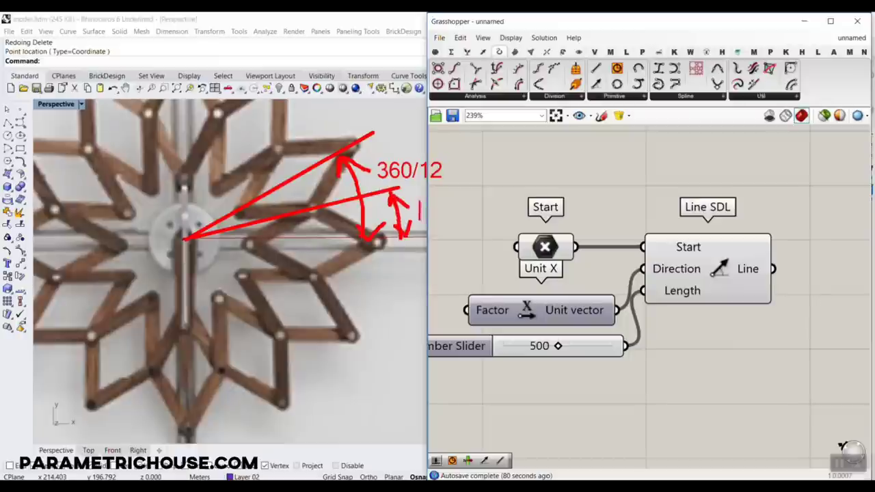
pyautogui.write('360/24')
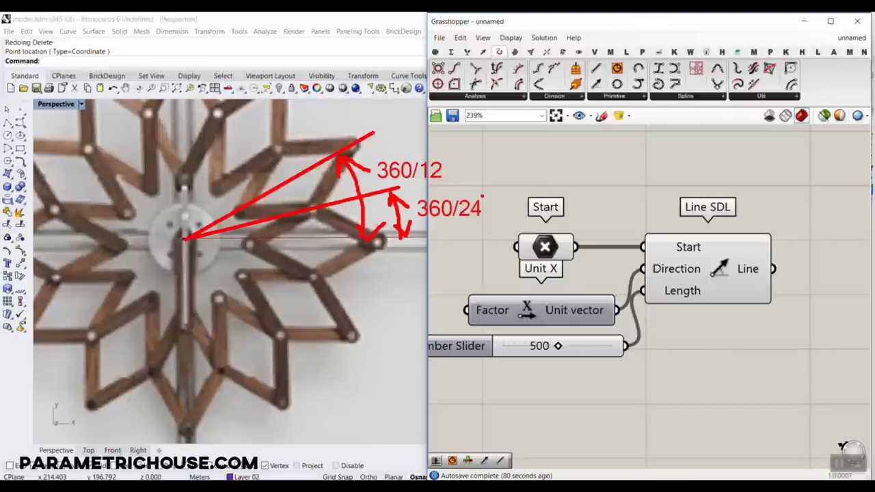
pyautogui.press('Escape')
# Step: Add a Rotate 3D component, with the line as its Geometry and the Start point as its Center
pyautogui.moveTo(706, 272); pyautogui.dragTo(586, 259, button='right')
pyautogui.doubleClick(766, 281)
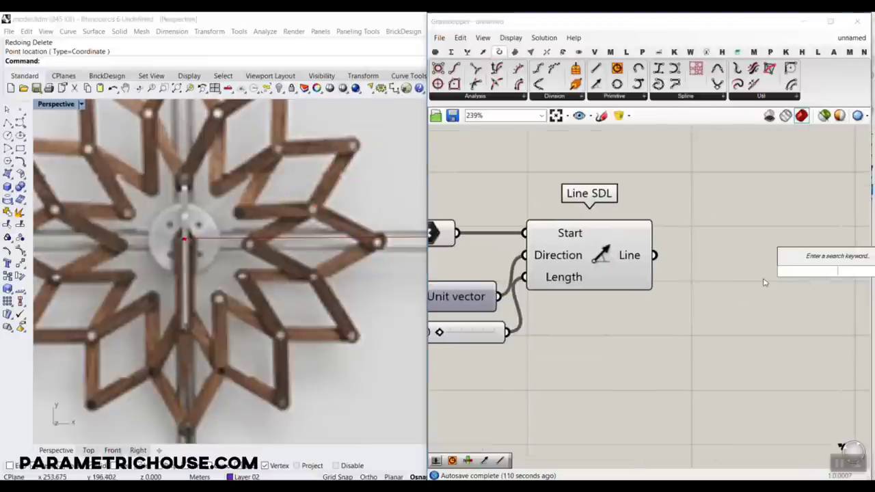
pyautogui.write('rot')
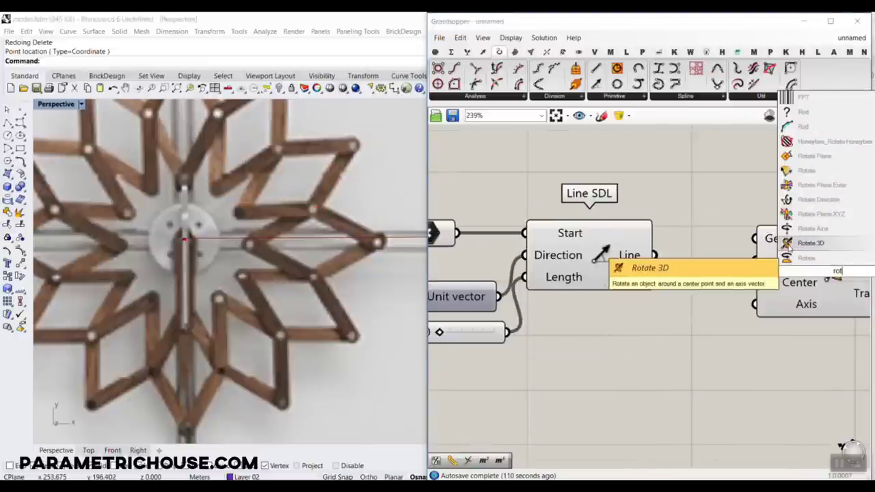
pyautogui.click(810, 243)
pyautogui.moveTo(691, 271); pyautogui.dragTo(674, 284)
pyautogui.moveTo(518, 264); pyautogui.dragTo(599, 259)
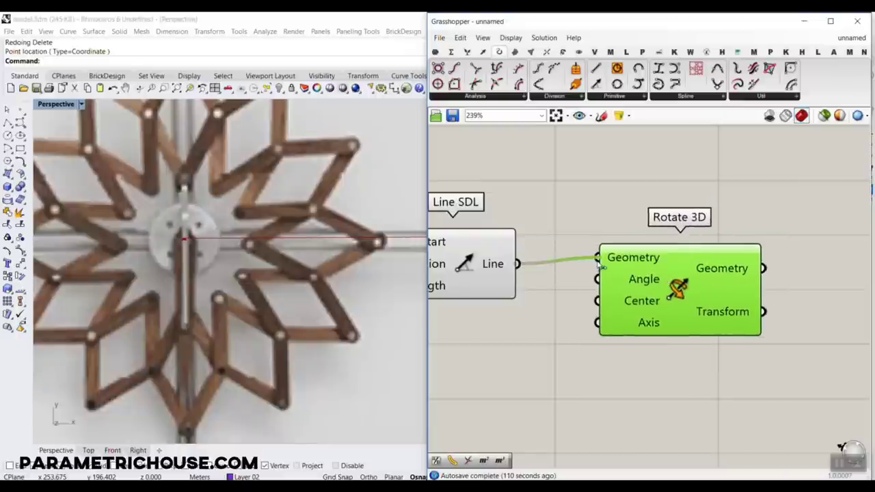
pyautogui.moveTo(676, 294); pyautogui.dragTo(738, 289, button='right')
pyautogui.scroll(-2, 738, 289)
pyautogui.moveTo(516, 260); pyautogui.dragTo(718, 302)
pyautogui.scroll(2, 626, 352)
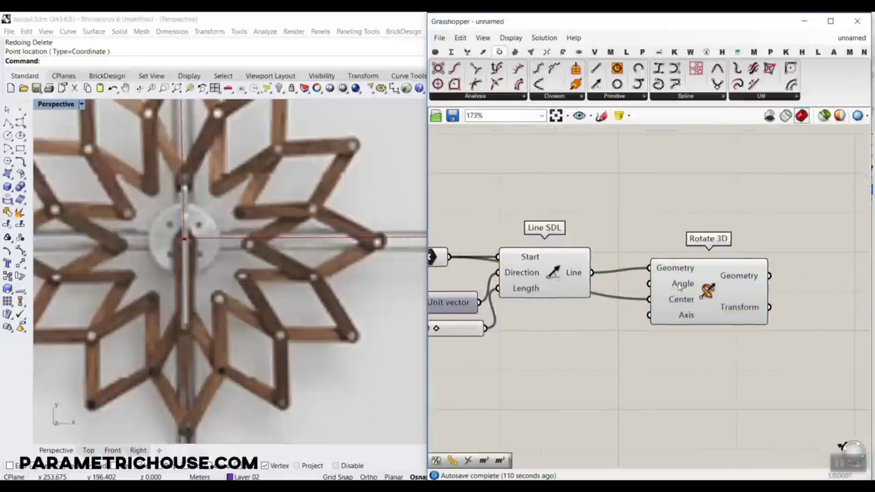
# Step: Switch the Angle input of Rotate 3D to degrees and make room on the canvas before it
pyautogui.rightClick(656, 291)
pyautogui.click(710, 371)
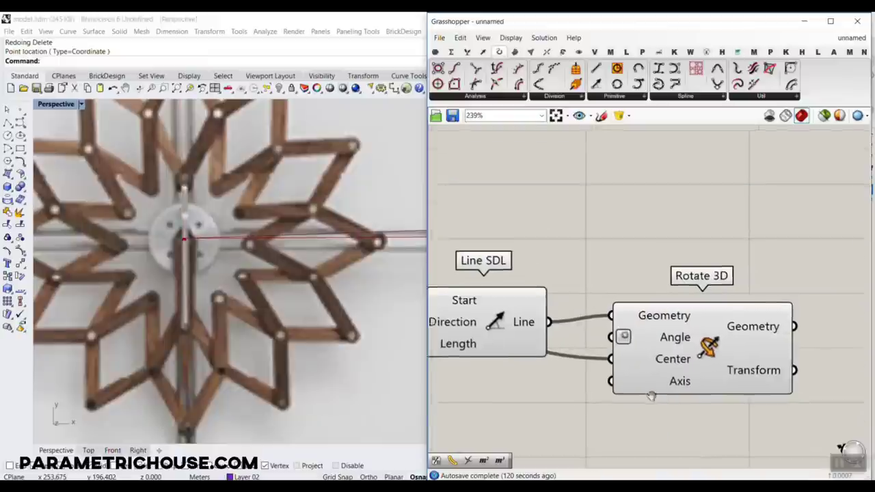
pyautogui.scroll(-3, 684, 342)
pyautogui.click(664, 320)
pyautogui.scroll(3, 567, 315)
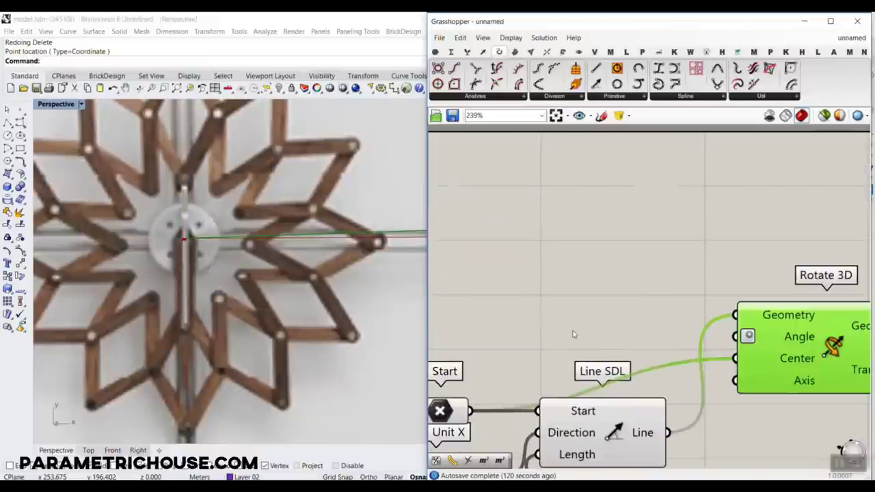
# Step: Add a number slider set to 360 and a Division component, with the slider feeding input A
pyautogui.doubleClick(572, 325)
pyautogui.write('360')
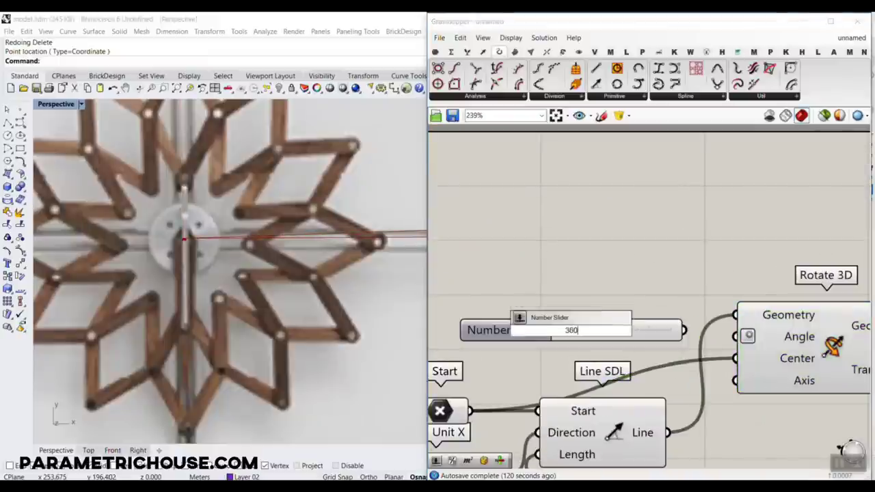
pyautogui.press('Return')
pyautogui.moveTo(576, 334); pyautogui.dragTo(526, 257)
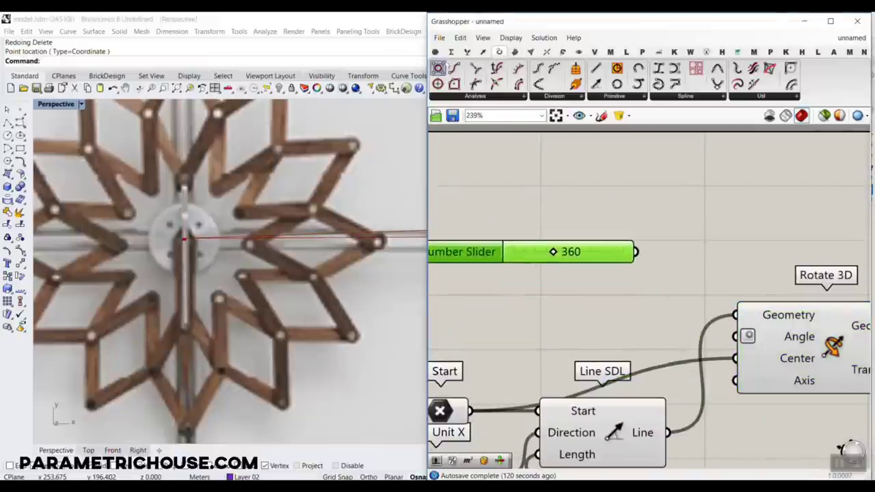
pyautogui.click(451, 51)
pyautogui.moveTo(515, 83); pyautogui.dragTo(651, 300)
# Step: Add a slider of 12 as the Division's B input and connect the Division result to the Angle of Rotate 3D
pyautogui.doubleClick(493, 316)
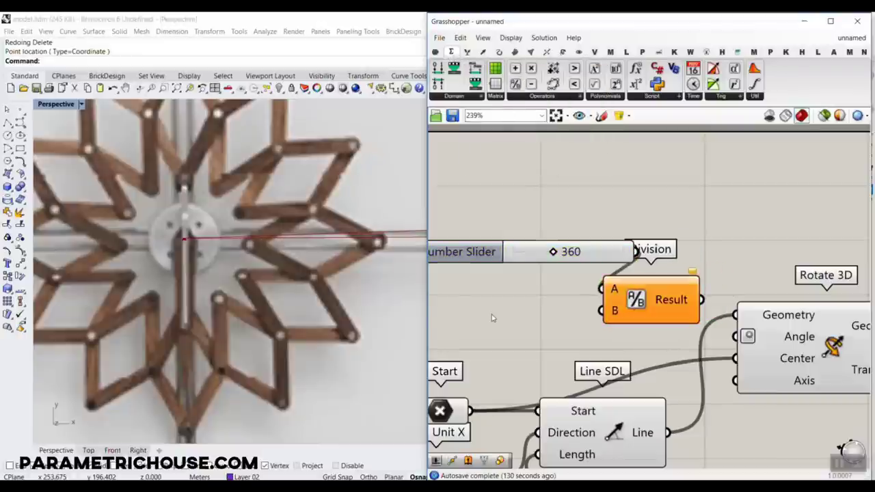
pyautogui.write('12')
pyautogui.press('Return')
pyautogui.moveTo(758, 301); pyautogui.dragTo(611, 283, button='right')
pyautogui.scroll(-3, 611, 284)
pyautogui.moveTo(642, 315); pyautogui.dragTo(733, 324)
pyautogui.moveTo(525, 278); pyautogui.dragTo(586, 272)
pyautogui.moveTo(481, 299); pyautogui.dragTo(568, 283)
pyautogui.moveTo(629, 276); pyautogui.dragTo(686, 314)
pyautogui.click(684, 230)
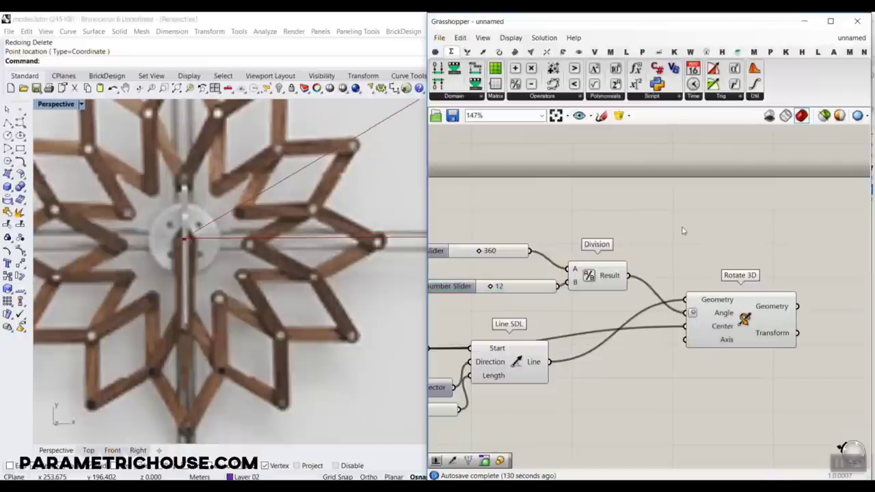
# Step: Duplicate the Rotate 3D component with its connections and give the copy's Angle input an expression that halves the angle
pyautogui.scroll(-5, 262, 261)
pyautogui.scroll(3, 262, 262)
pyautogui.moveTo(744, 326); pyautogui.dragTo(701, 294, button='right')
pyautogui.click(701, 294)
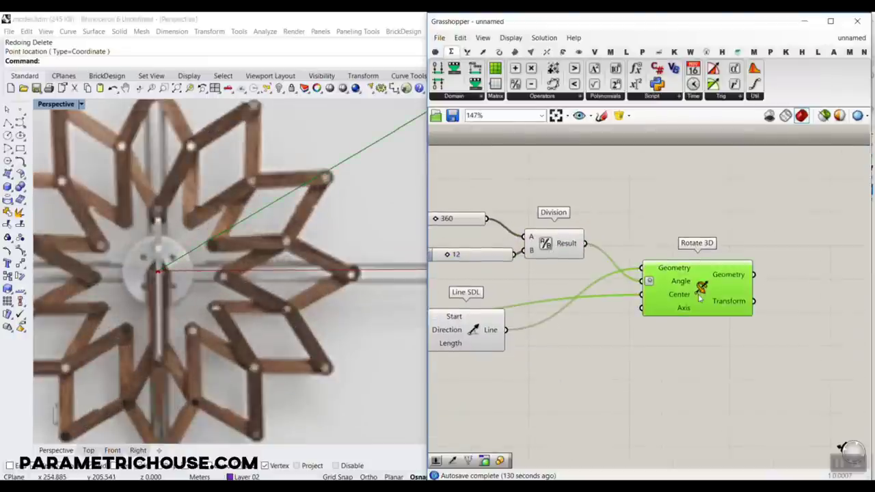
pyautogui.keyDown('alt'); pyautogui.moveTo(687, 296); pyautogui.dragTo(692, 353); pyautogui.keyUp('alt')
pyautogui.rightClick(677, 336)
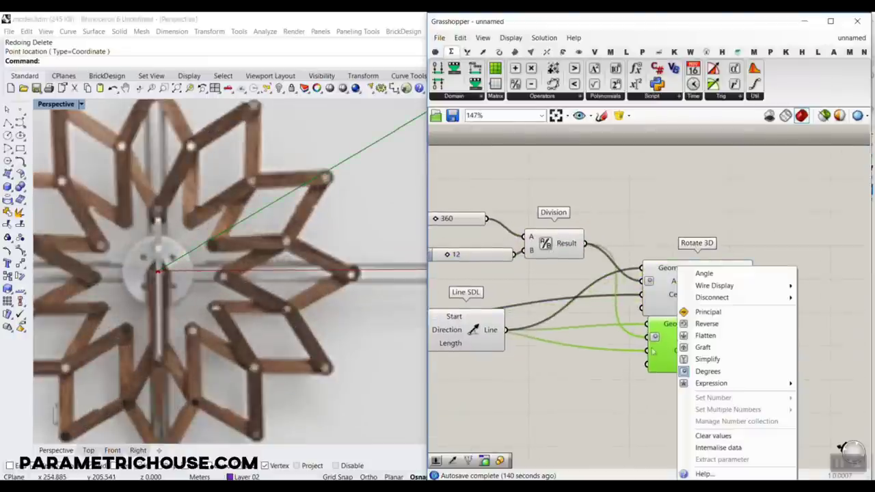
pyautogui.moveTo(707, 388)
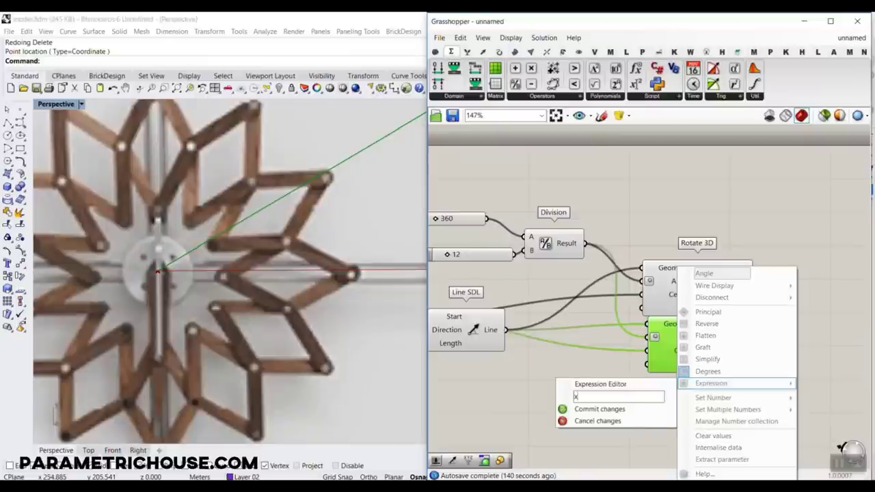
pyautogui.click(595, 409)
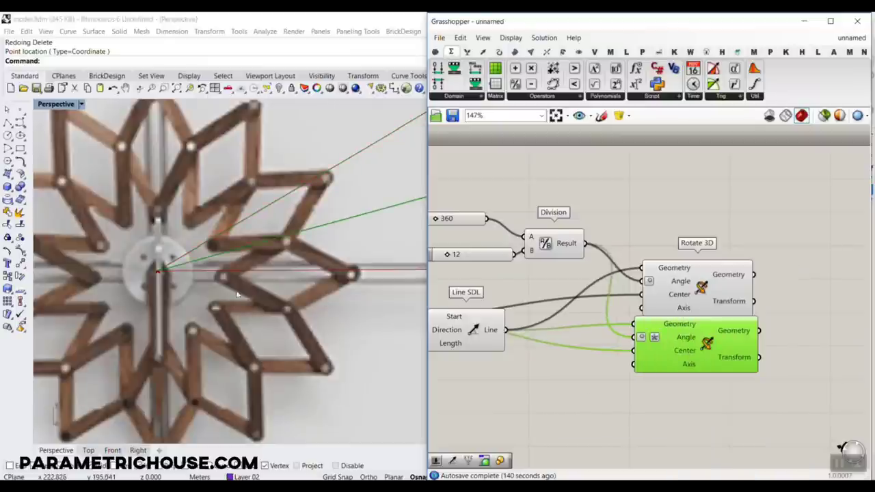
# Step: Examine one bent link in the photo against the rotated lines, tracing it from inner pivot through middle pivot to outer tip
pyautogui.scroll(-3, 248, 284)
pyautogui.scroll(3, 305, 256)
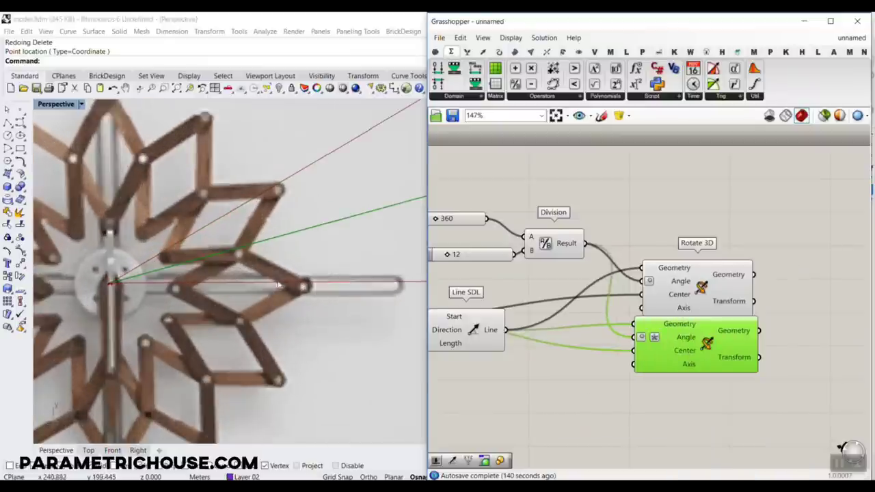
pyautogui.scroll(2, 189, 284)
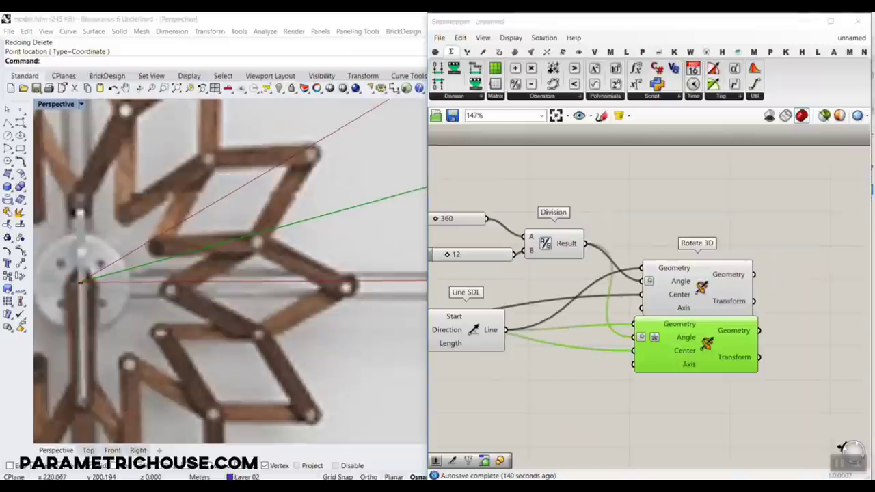
pyautogui.keyDown('shift'); pyautogui.moveTo(252, 243); pyautogui.dragTo(258, 239); pyautogui.keyUp('shift')
pyautogui.keyDown('shift'); pyautogui.moveTo(258, 239); pyautogui.dragTo(314, 153); pyautogui.keyUp('shift')
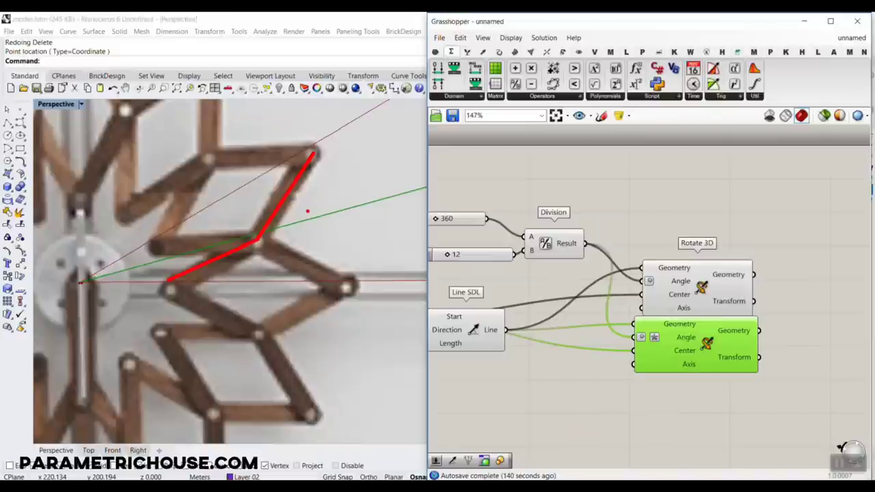
pyautogui.press('Escape')
# Step: Add a Move component below the Rotate 3D components and connect the Start point to its Geometry input
pyautogui.moveTo(734, 272); pyautogui.dragTo(618, 254, button='right')
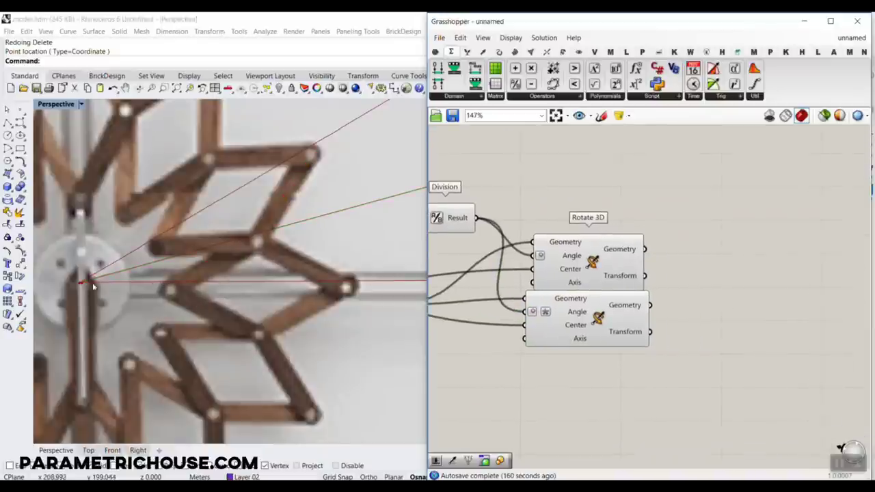
pyautogui.scroll(-3, 595, 352)
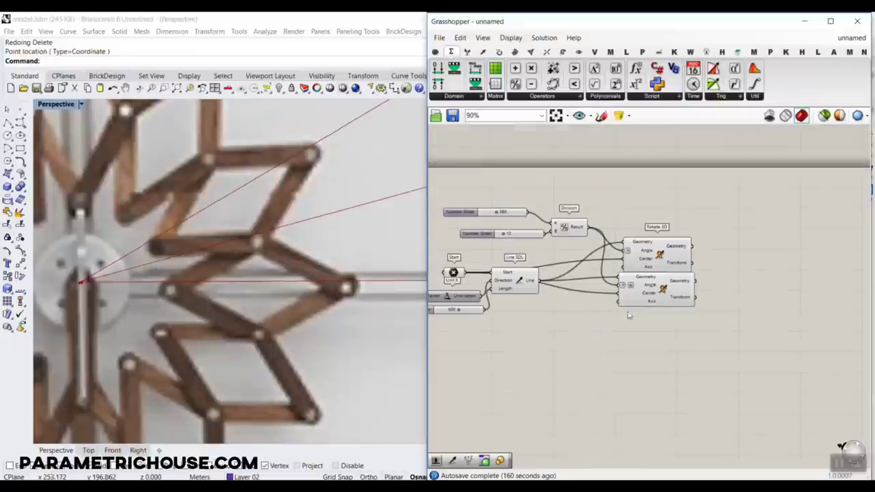
pyautogui.doubleClick(538, 322)
pyautogui.write('m')
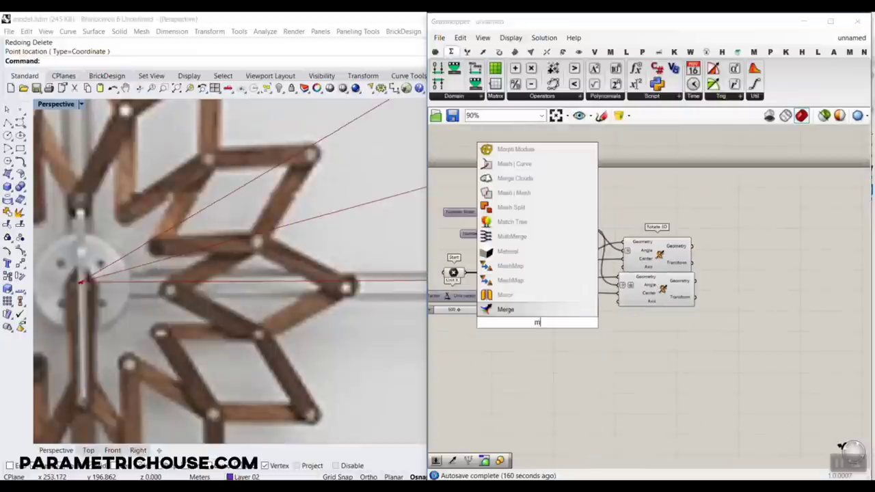
pyautogui.write('ove')
pyautogui.click(505, 263)
pyautogui.scroll(2, 455, 273)
pyautogui.click(455, 272)
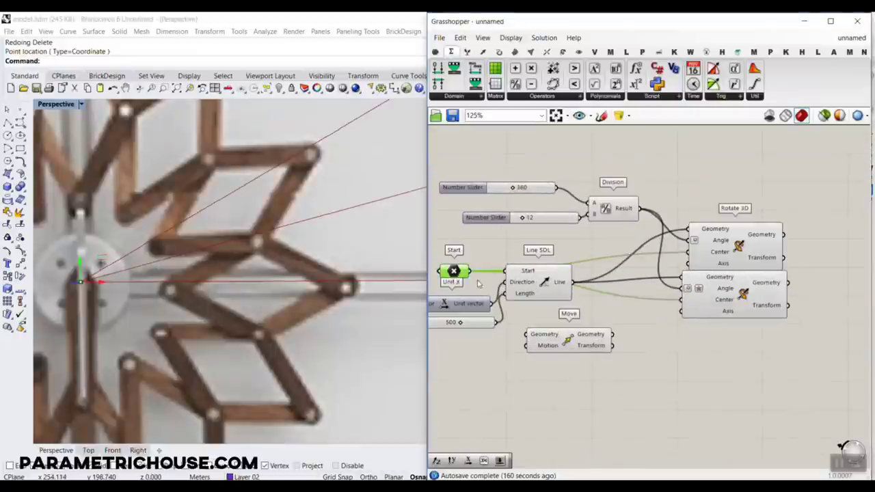
pyautogui.moveTo(471, 272); pyautogui.dragTo(730, 342)
pyautogui.scroll(3, 673, 364)
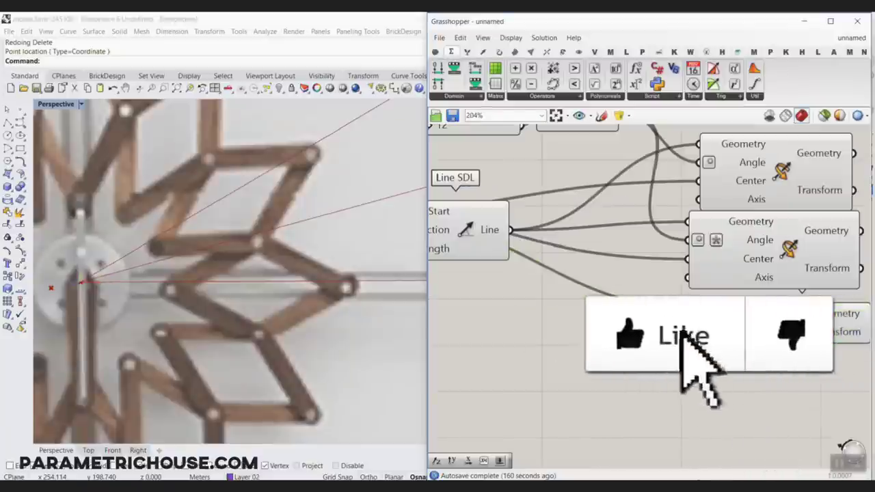
pyautogui.doubleClick(631, 344)
pyautogui.write('x')
pyautogui.press('Return')
pyautogui.click(644, 347)
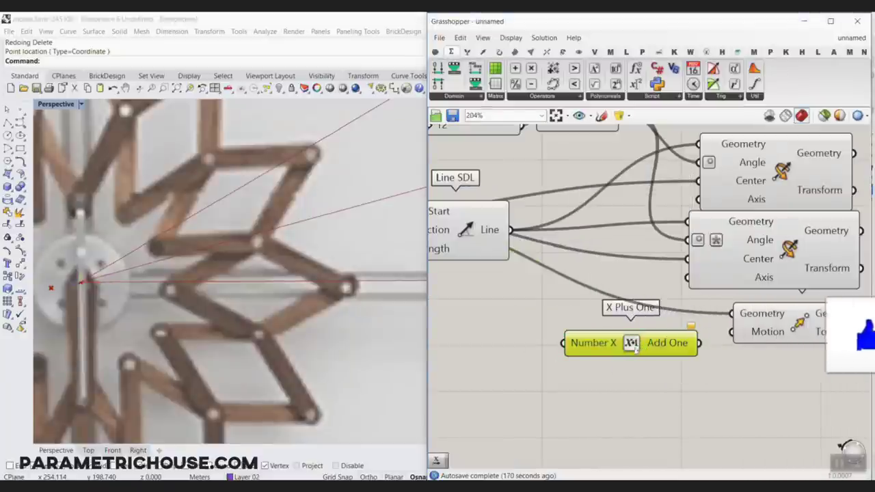
pyautogui.press('Delete')
# Step: Drive the Move's Motion with a Unit X vector whose Factor is a 12.5 slider, bringing the point to the link's inner pivot
pyautogui.doubleClick(635, 347)
pyautogui.write('x')
pyautogui.click(620, 310)
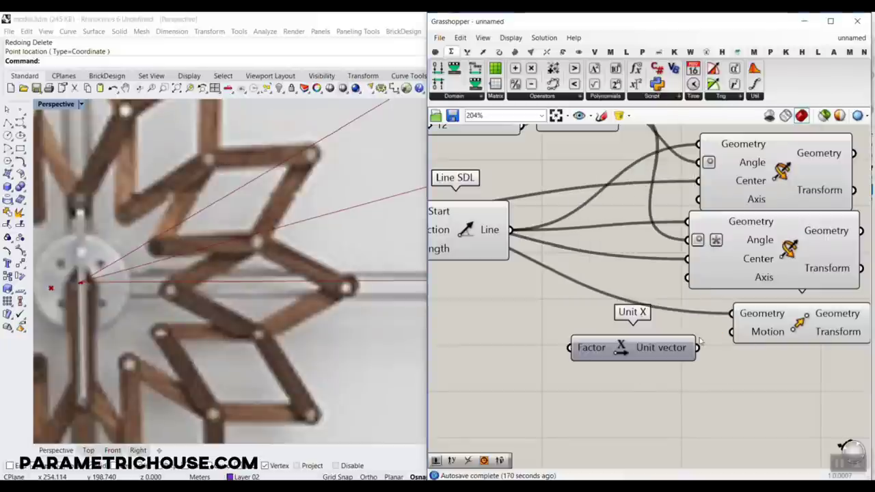
pyautogui.moveTo(452, 366); pyautogui.dragTo(565, 356, button='right')
pyautogui.doubleClick(564, 356)
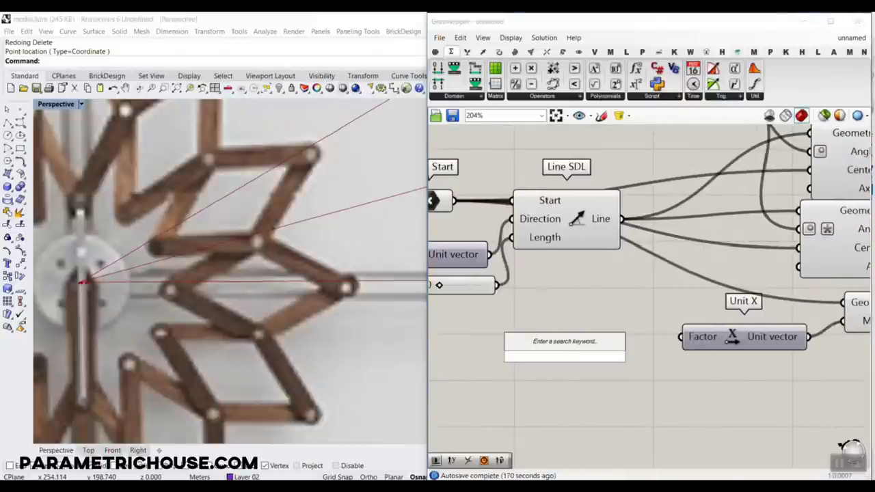
pyautogui.write('12.5')
pyautogui.press('Return')
pyautogui.moveTo(660, 356); pyautogui.dragTo(682, 337)
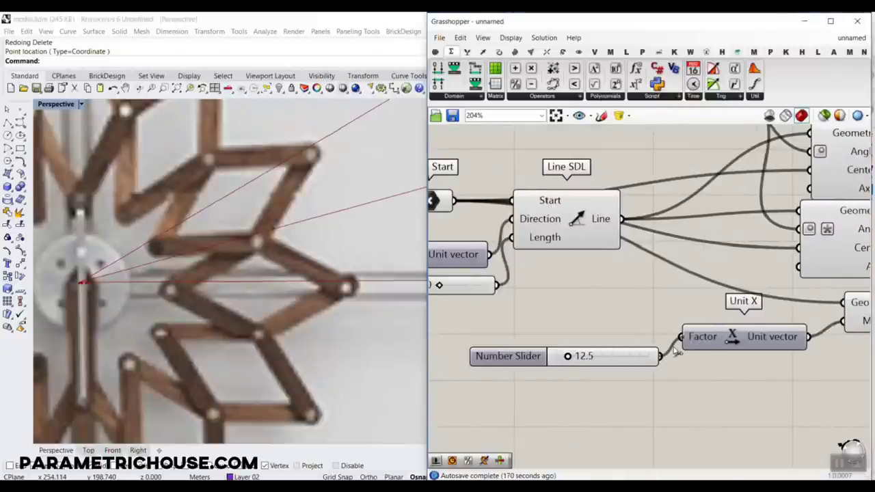
pyautogui.moveTo(569, 356); pyautogui.dragTo(597, 355)
pyautogui.moveTo(228, 339); pyautogui.dragTo(210, 299, button='right')
pyautogui.scroll(-6, 232, 324)
pyautogui.scroll(8, 209, 299)
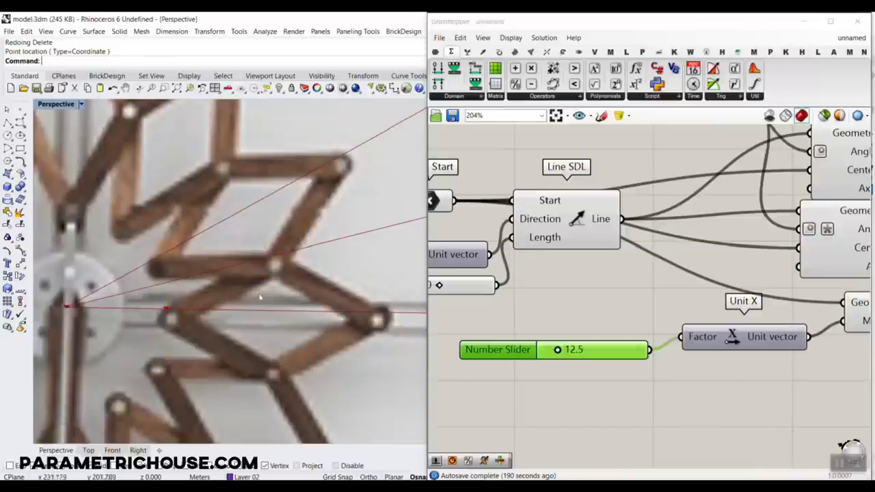
# Step: Duplicate the Move component with its connections and place the copy below the original
pyautogui.scroll(-3, 680, 335)
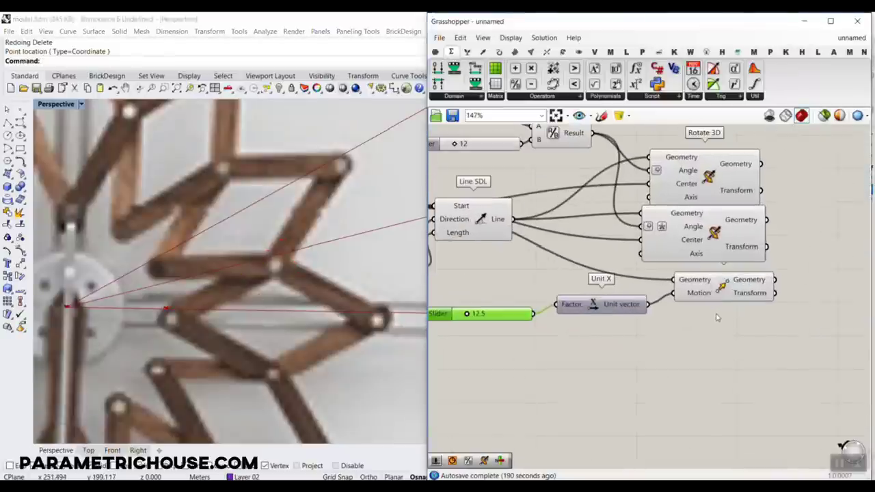
pyautogui.click(722, 294)
pyautogui.hotkey('ctrl', 'c')
pyautogui.hotkey('ctrl', 'v')
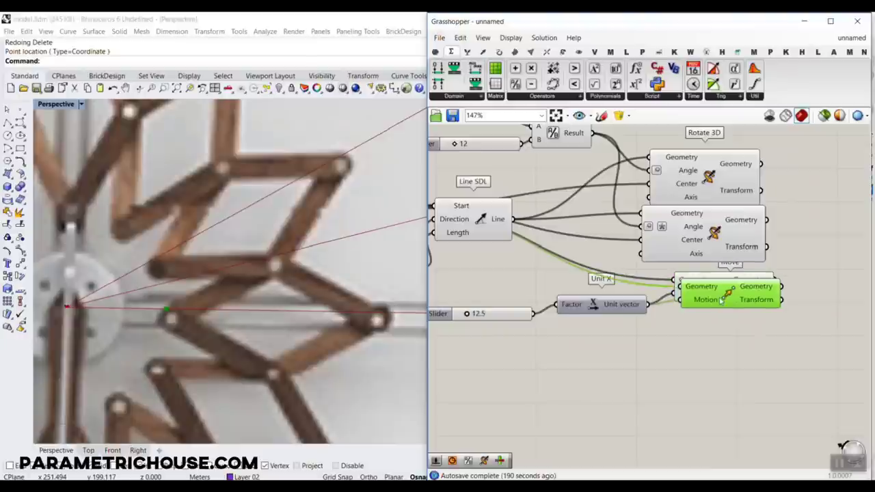
pyautogui.moveTo(721, 297); pyautogui.dragTo(714, 357)
pyautogui.click(622, 383)
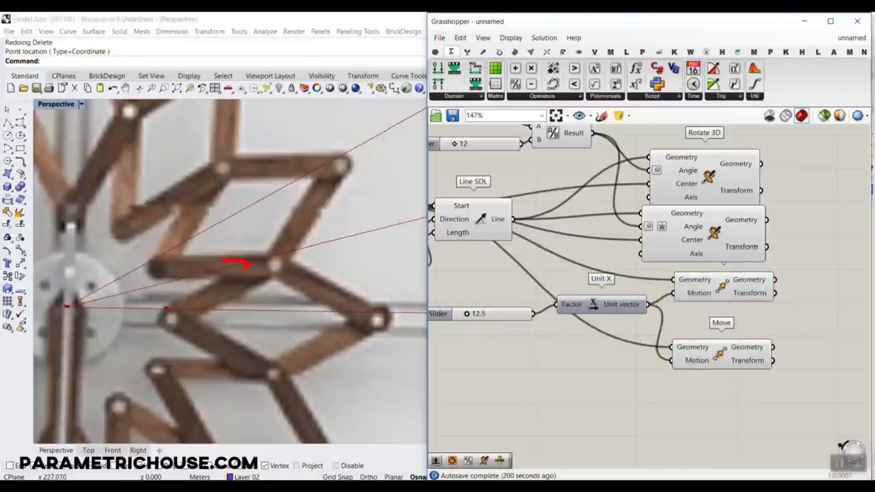
# Step: Add a Vector parameter and feed it with the Geometry output of the half-angle Rotate 3D
pyautogui.click(687, 243)
pyautogui.click(435, 52)
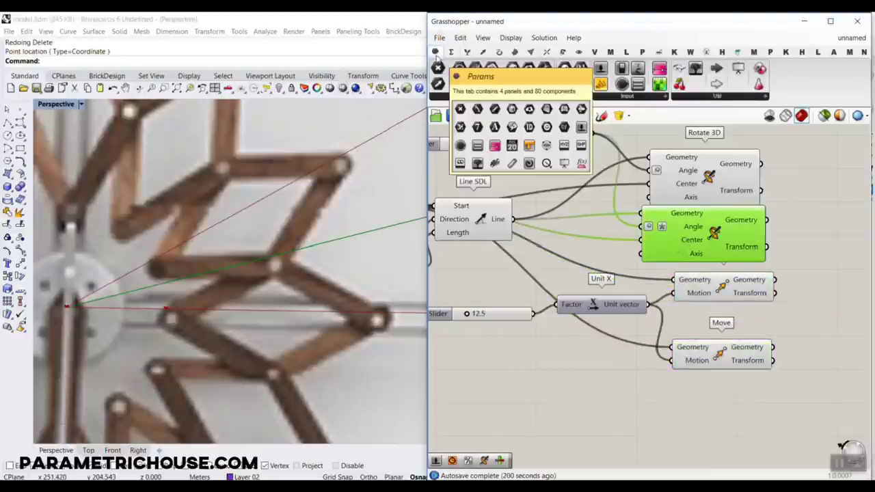
pyautogui.moveTo(438, 83); pyautogui.dragTo(517, 367)
pyautogui.scroll(3, 605, 313)
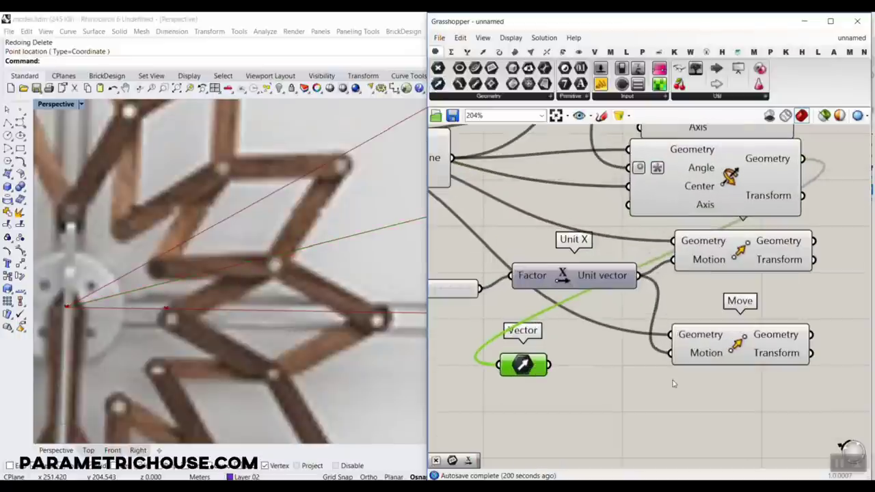
# Step: Multiply the Vector by a copy of the 12.5 slider and connect the Result to the second Move's Motion input
pyautogui.click(451, 51)
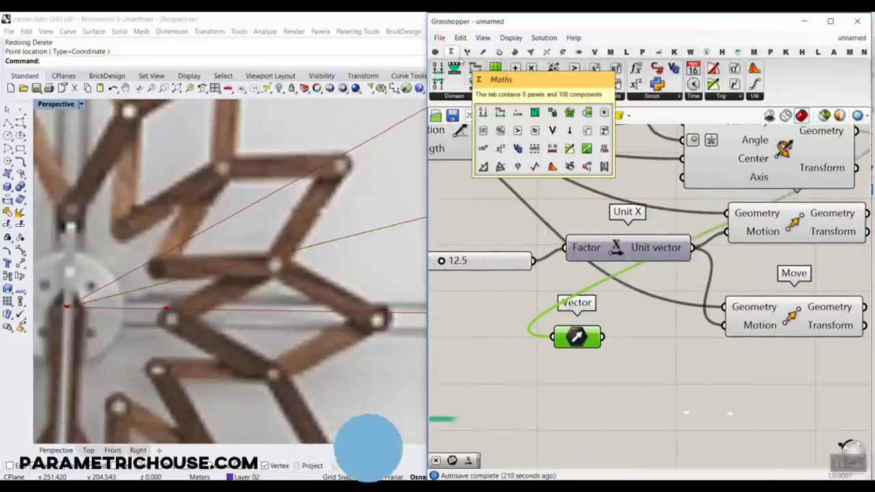
pyautogui.moveTo(653, 361); pyautogui.dragTo(653, 360)
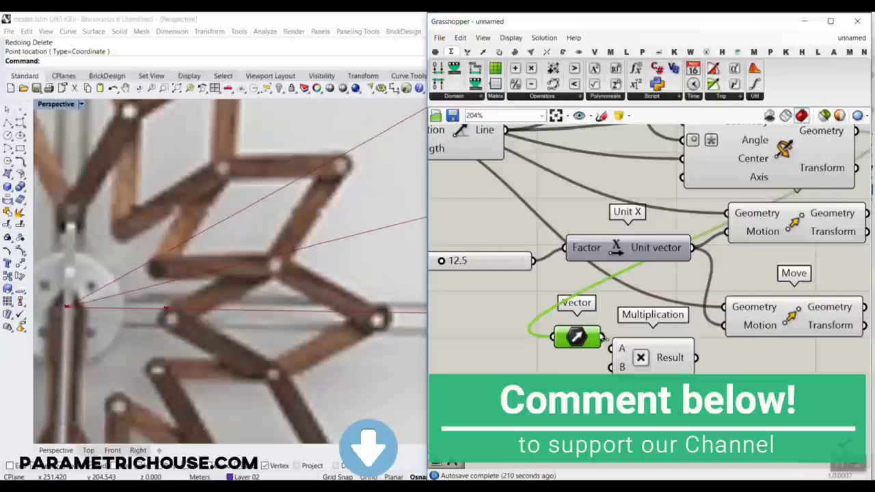
pyautogui.click(508, 262)
pyautogui.keyDown('alt'); pyautogui.moveTo(507, 264); pyautogui.dragTo(612, 371); pyautogui.keyUp('alt')
pyautogui.moveTo(695, 357); pyautogui.dragTo(725, 326)
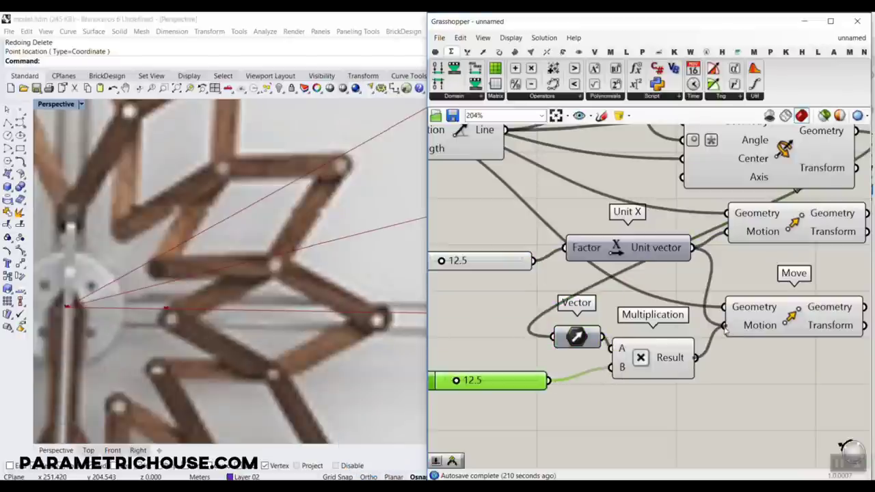
pyautogui.click(754, 321)
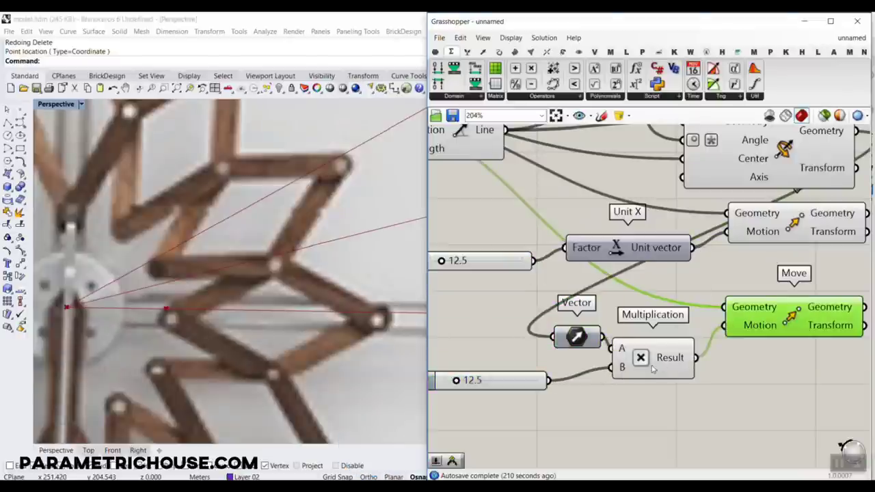
# Step: Examine the half-angle line in the viewport, comparing its full length with a short vector traced from the centre along it
pyautogui.scroll(-2, 668, 284)
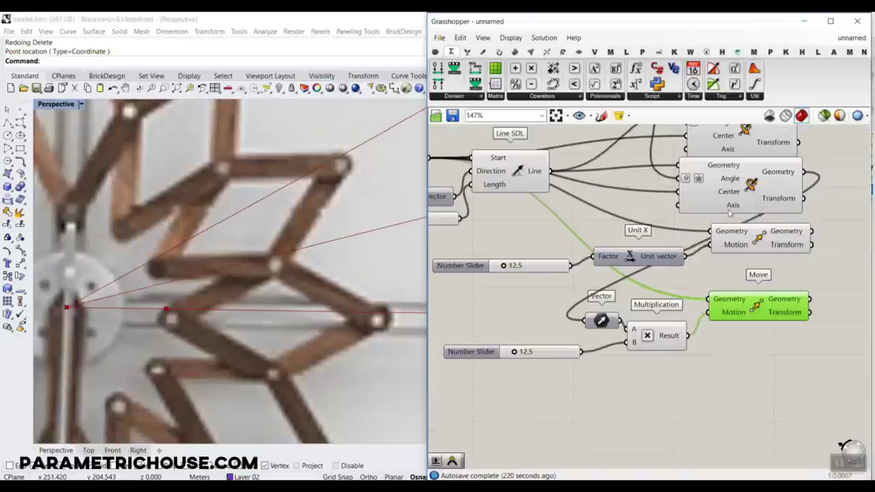
pyautogui.click(755, 192)
pyautogui.scroll(-6, 137, 331)
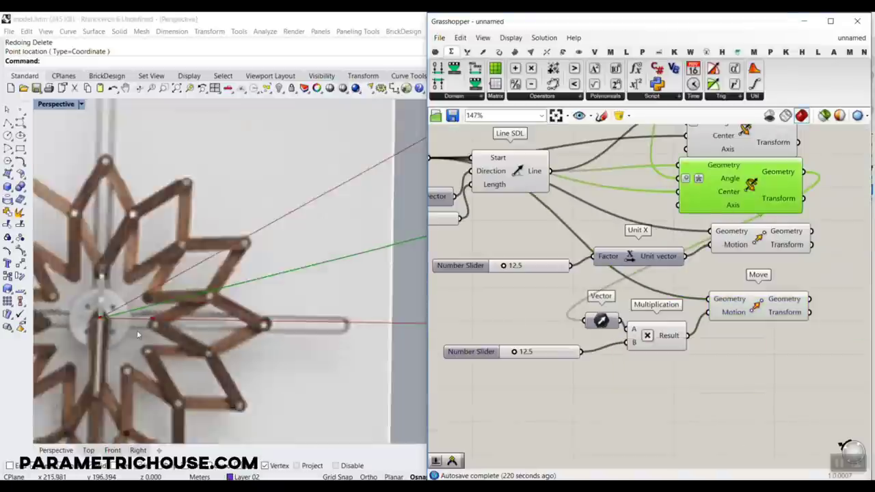
pyautogui.scroll(-3, 135, 326)
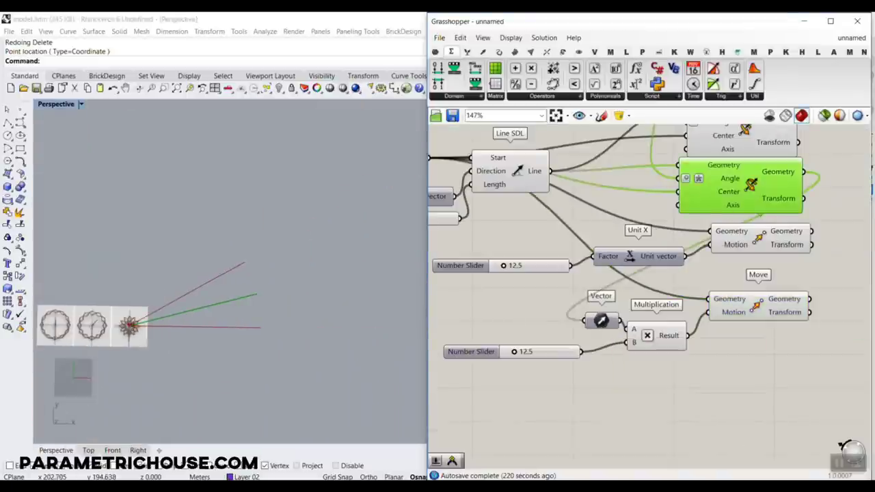
pyautogui.moveTo(130, 326)
pyautogui.mouseDown()
pyautogui.moveTo(267, 293)
pyautogui.moveTo(252, 305)
pyautogui.mouseUp()
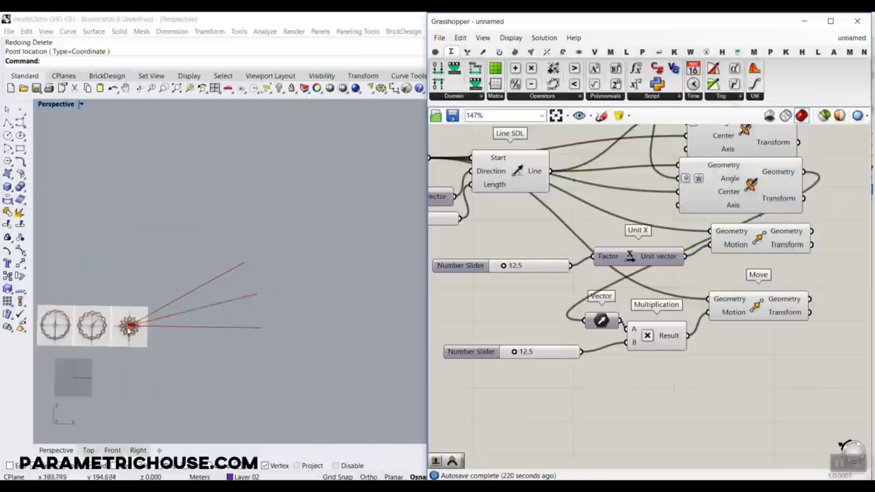
pyautogui.scroll(-8, 109, 328)
pyautogui.scroll(6, 116, 332)
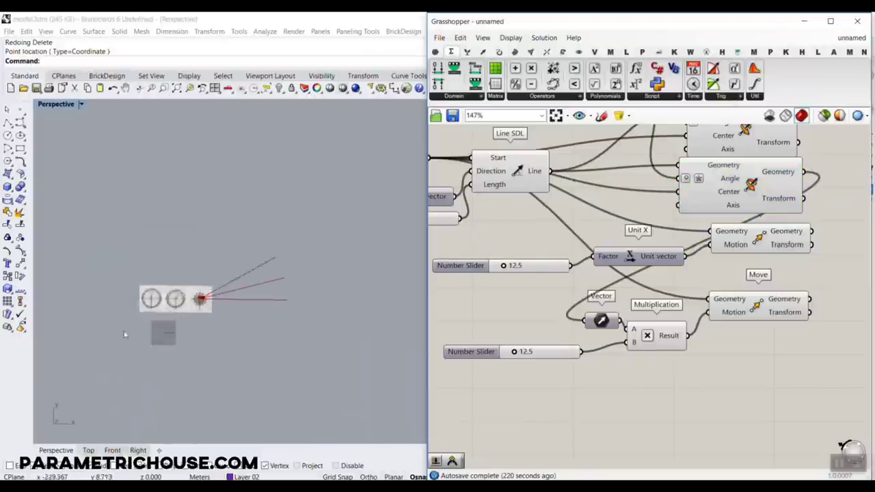
pyautogui.scroll(10, 248, 295)
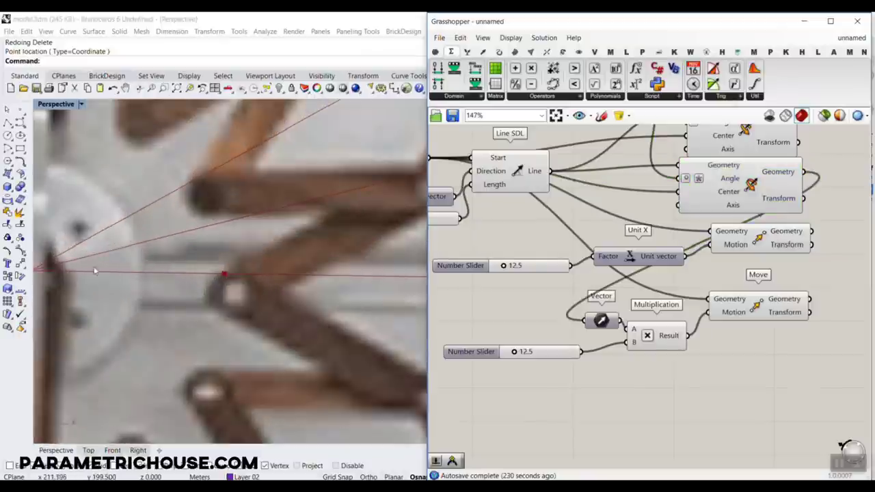
pyautogui.moveTo(40, 267); pyautogui.dragTo(97, 256)
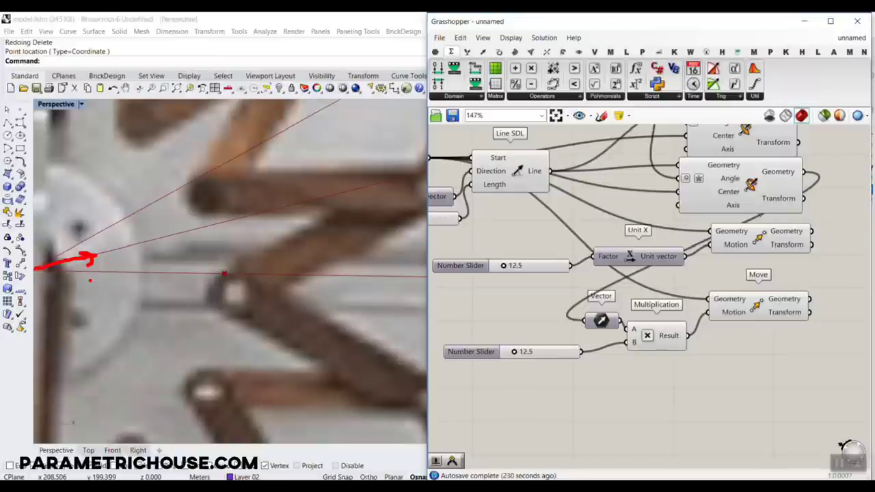
pyautogui.press('Escape')
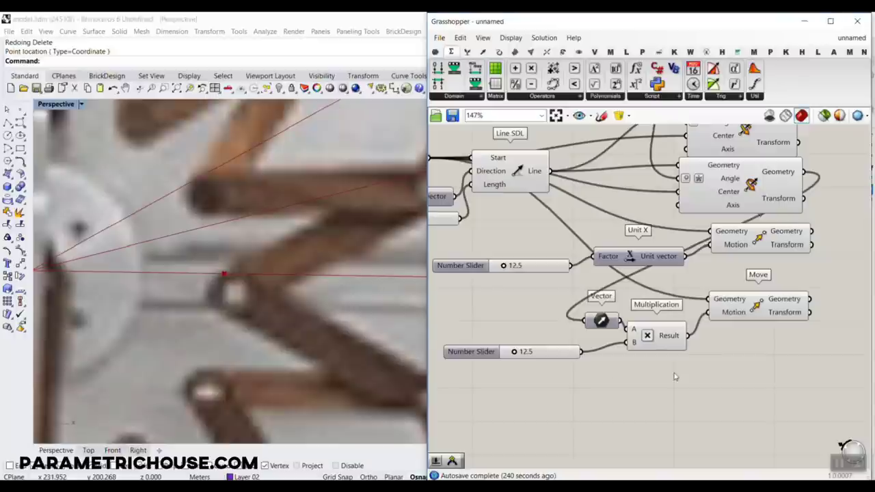
# Step: Insert a Unit Vector component between the Vector parameter and the Multiplication, and set the Multiplication's B slider to 23.4
pyautogui.doubleClick(674, 377)
pyautogui.write('unit')
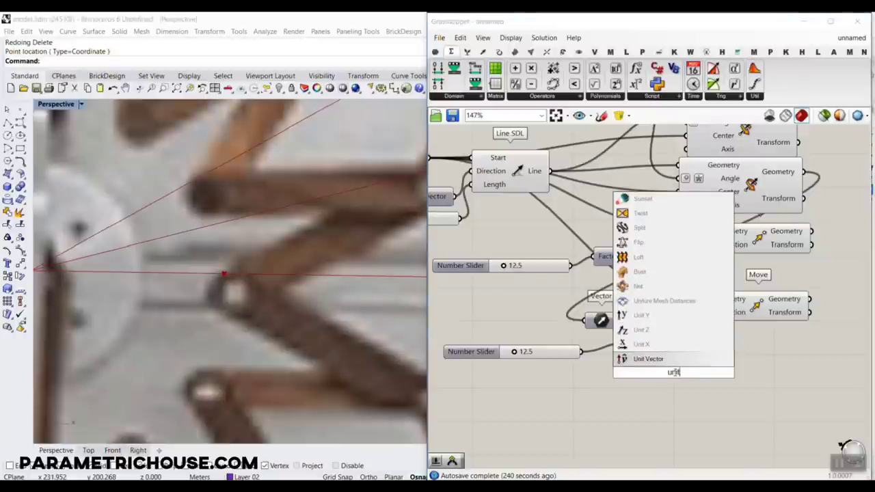
pyautogui.press('Return')
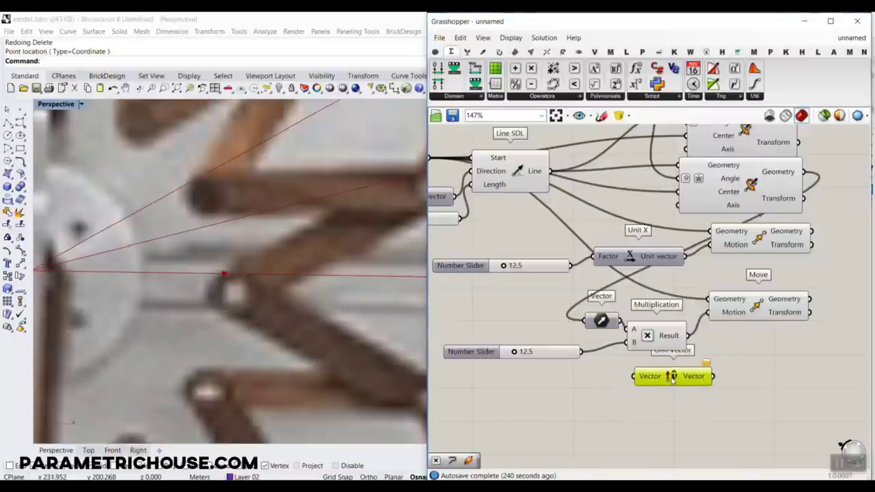
pyautogui.moveTo(597, 320); pyautogui.dragTo(517, 324)
pyautogui.moveTo(669, 377); pyautogui.dragTo(581, 324)
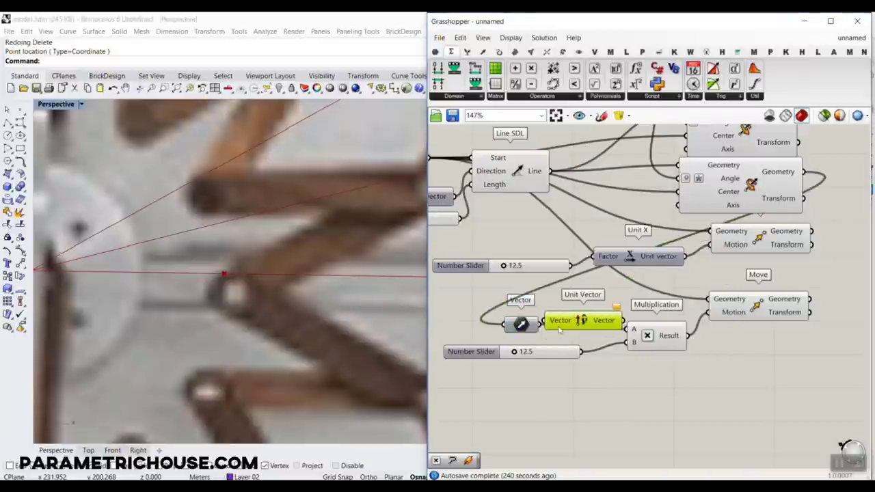
pyautogui.moveTo(510, 325); pyautogui.dragTo(476, 325)
pyautogui.moveTo(584, 323); pyautogui.dragTo(566, 324)
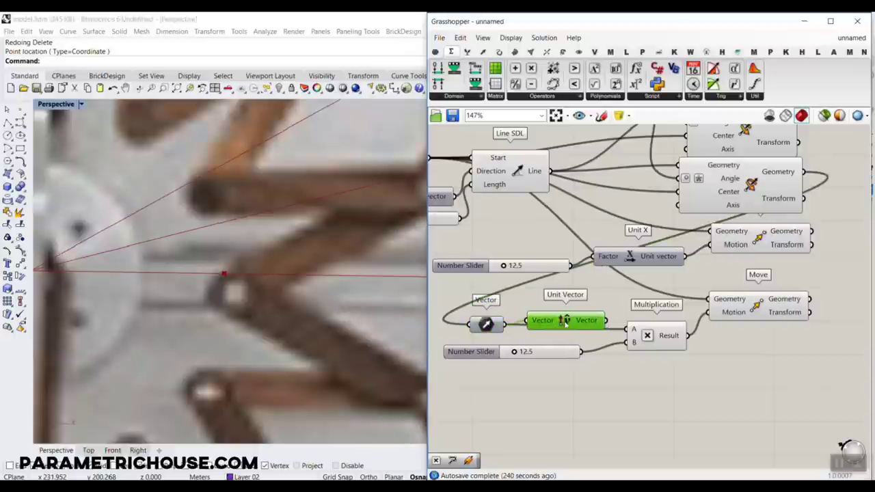
pyautogui.click(630, 319)
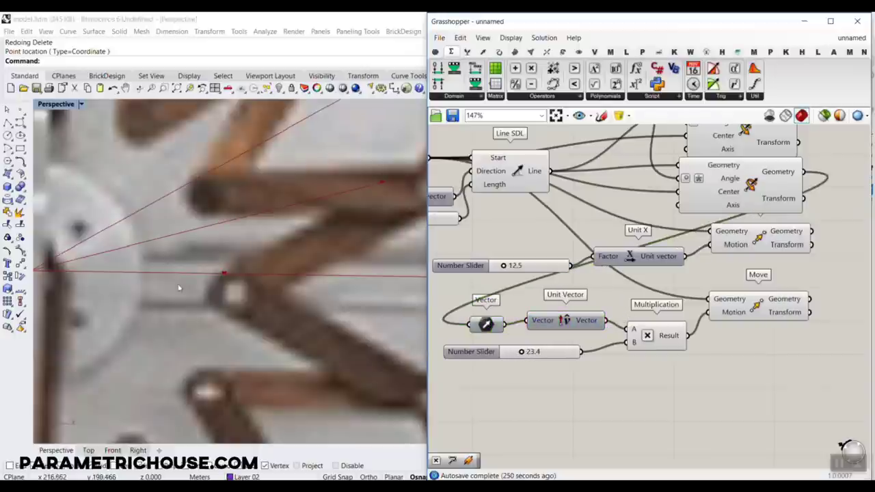
pyautogui.scroll(-5, 178, 288)
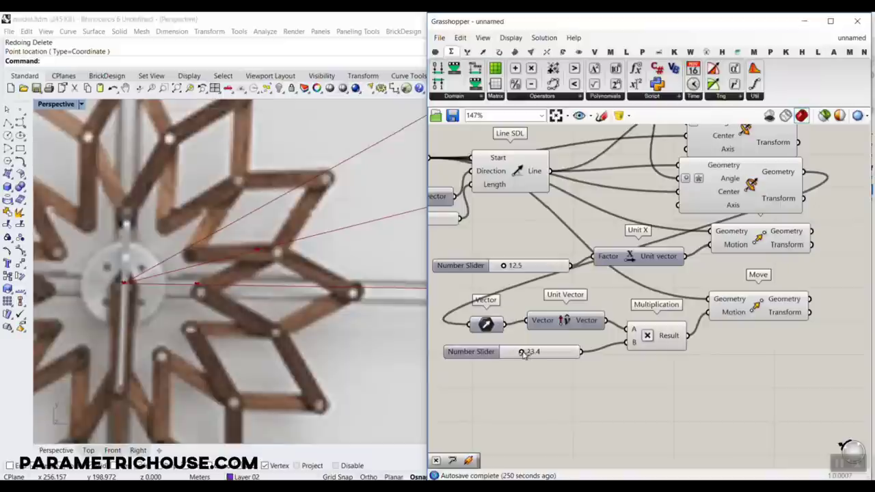
# Step: Add a Line component running from the first Move's Geometry output to the second Move's Geometry output
pyautogui.moveTo(658, 308); pyautogui.dragTo(531, 306, button='right')
pyautogui.click(645, 232)
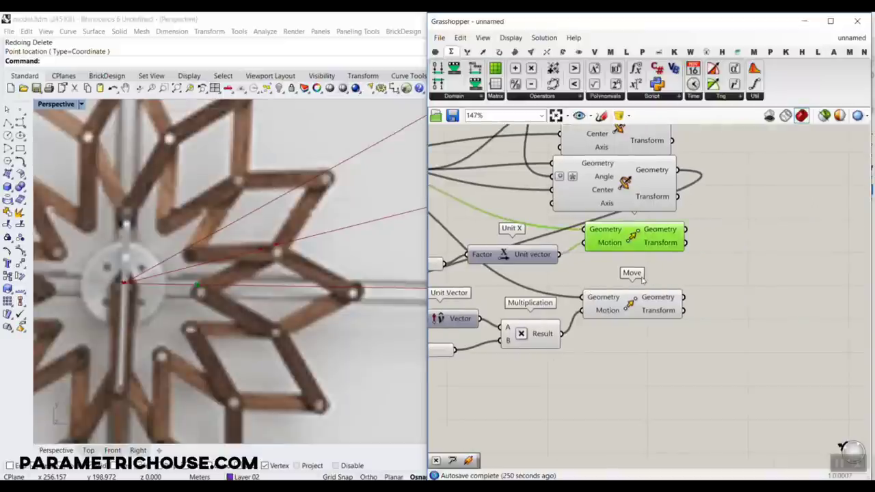
pyautogui.click(643, 278)
pyautogui.moveTo(707, 251); pyautogui.dragTo(646, 259, button='right')
pyautogui.click(499, 52)
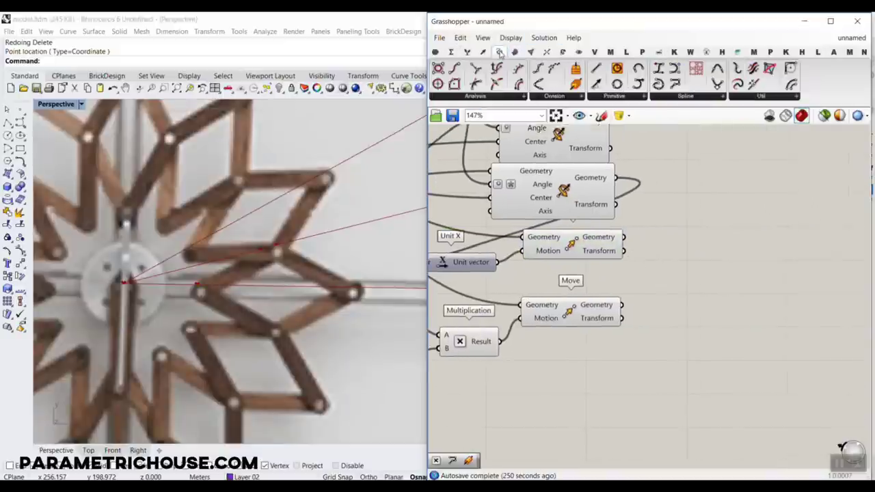
pyautogui.moveTo(575, 69); pyautogui.dragTo(649, 268)
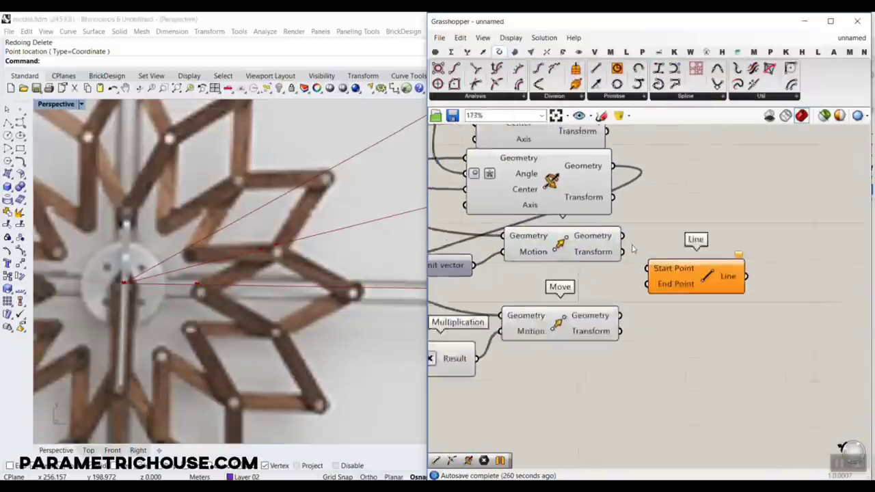
pyautogui.scroll(3, 647, 264)
pyautogui.moveTo(620, 328); pyautogui.dragTo(675, 297)
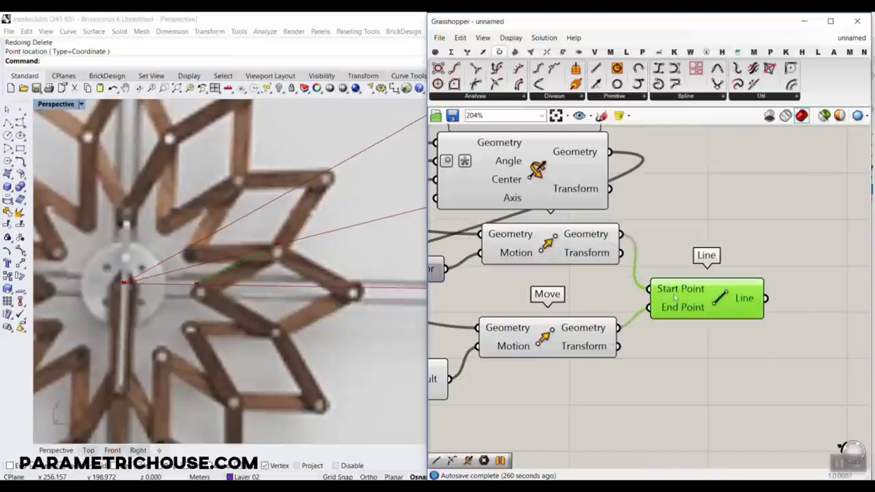
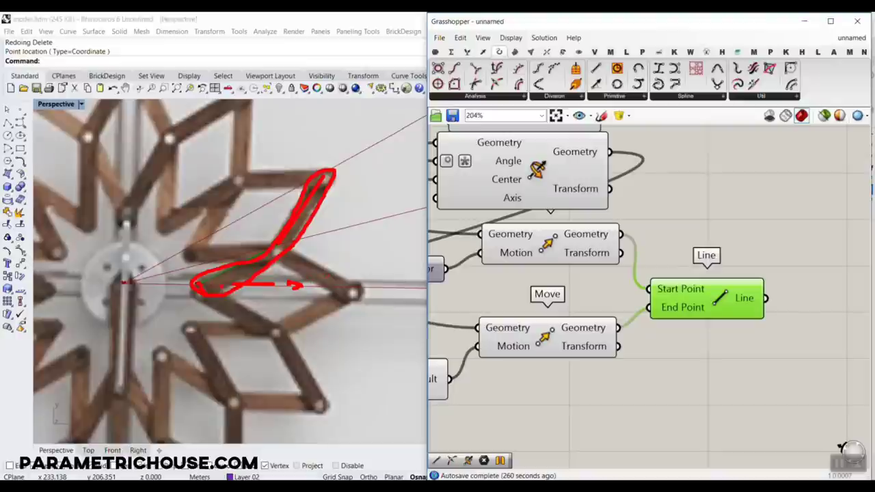
# Step: Examine the bent link in the viewport, comparing its outer arm with the new line's length as a radius about the middle pivot
pyautogui.moveTo(307, 285)
pyautogui.mouseDown()
pyautogui.moveTo(336, 262)
pyautogui.moveTo(367, 172)
pyautogui.moveTo(368, 243)
pyautogui.moveTo(323, 291)
pyautogui.moveTo(331, 257)
pyautogui.mouseUp()
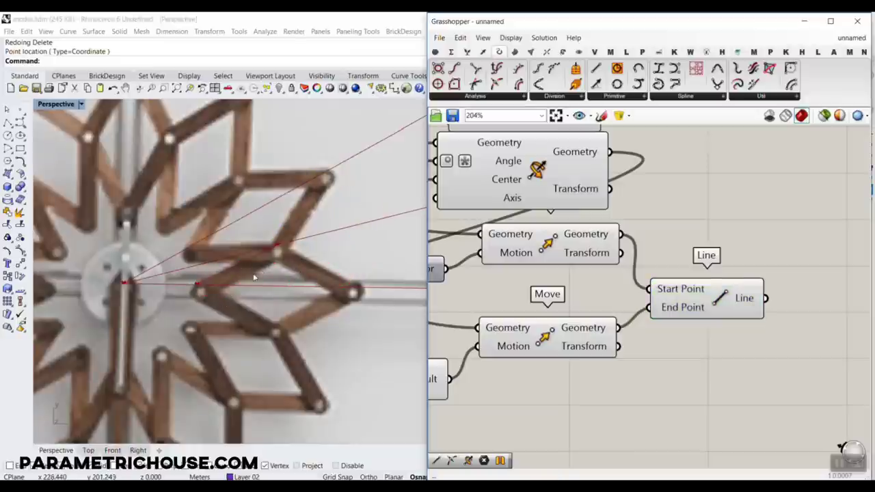
pyautogui.moveTo(713, 280); pyautogui.dragTo(648, 274, button='right')
pyautogui.click(640, 298)
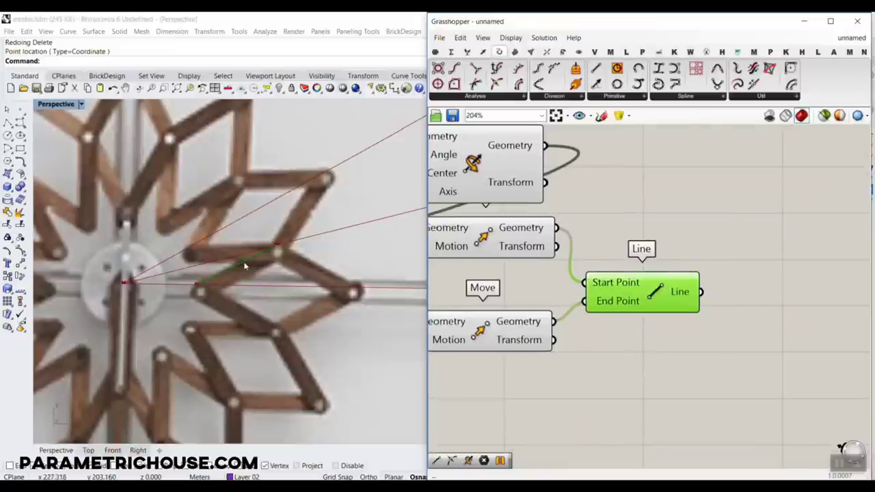
pyautogui.moveTo(275, 243); pyautogui.dragTo(307, 190)
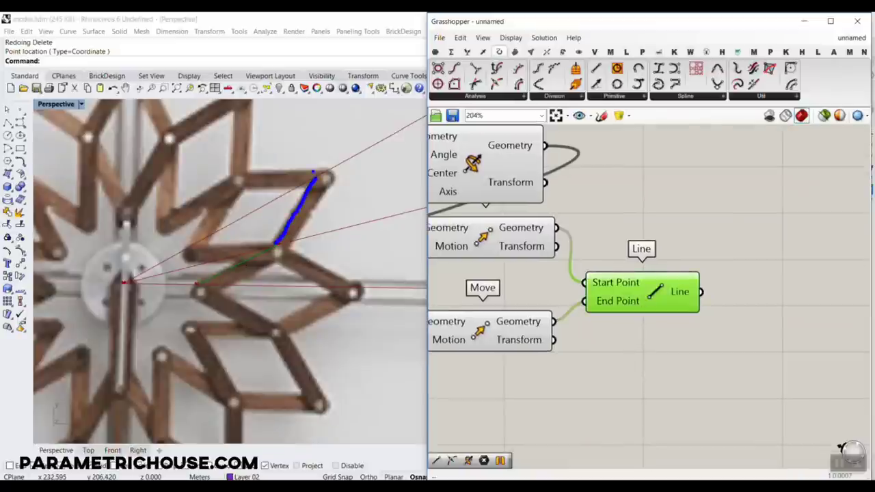
pyautogui.moveTo(271, 233); pyautogui.dragTo(287, 253)
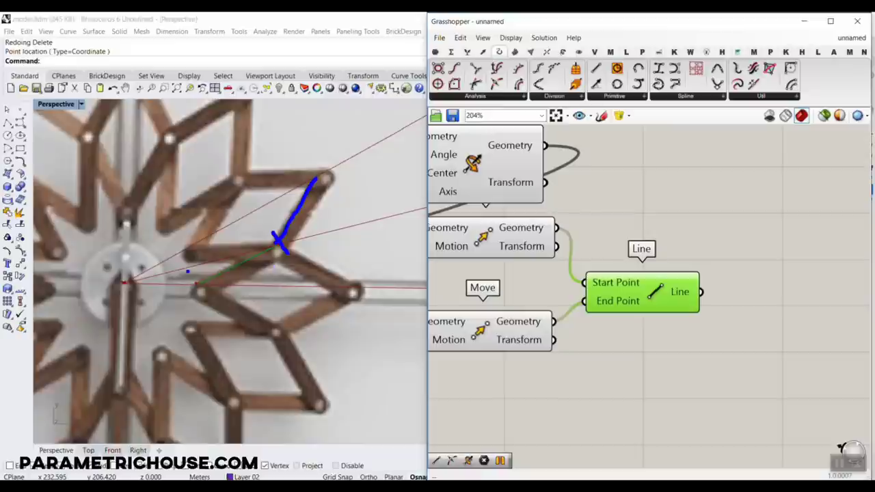
pyautogui.moveTo(187, 272); pyautogui.dragTo(213, 297)
pyautogui.write('a')
pyautogui.moveTo(277, 165)
pyautogui.mouseDown()
pyautogui.moveTo(360, 236)
pyautogui.moveTo(364, 250)
pyautogui.mouseUp()
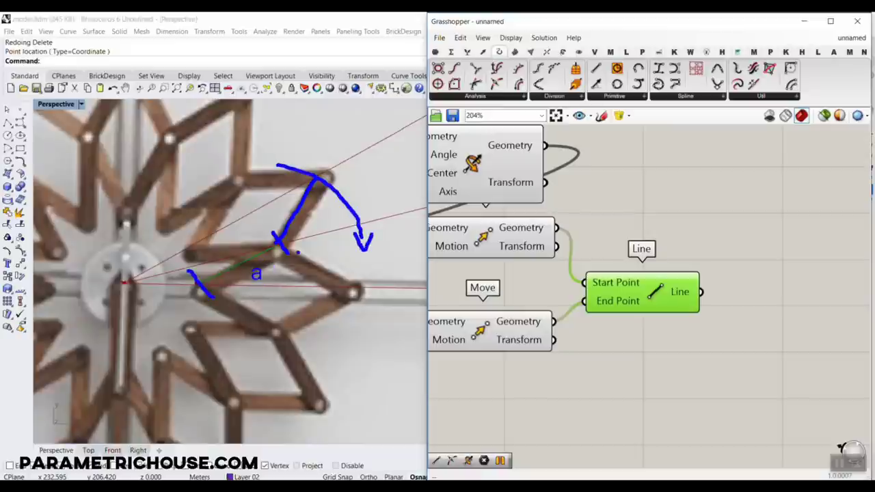
pyautogui.click(309, 212)
pyautogui.write('a')
pyautogui.press('Escape')
# Step: Add a Circle component with the second Move's Geometry as its Plane and the Line output as its Radius
pyautogui.click(509, 299)
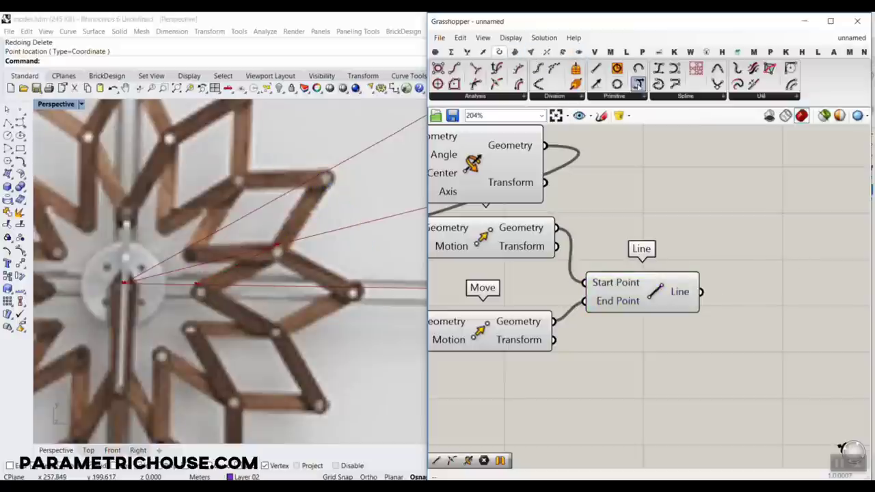
pyautogui.moveTo(637, 83); pyautogui.dragTo(749, 247)
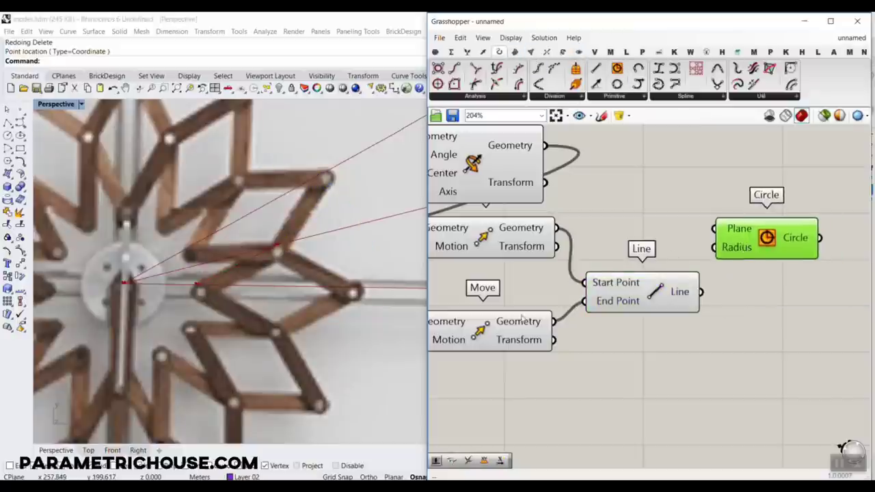
pyautogui.click(521, 318)
pyautogui.moveTo(555, 322); pyautogui.dragTo(812, 287)
pyautogui.moveTo(702, 292); pyautogui.dragTo(783, 293)
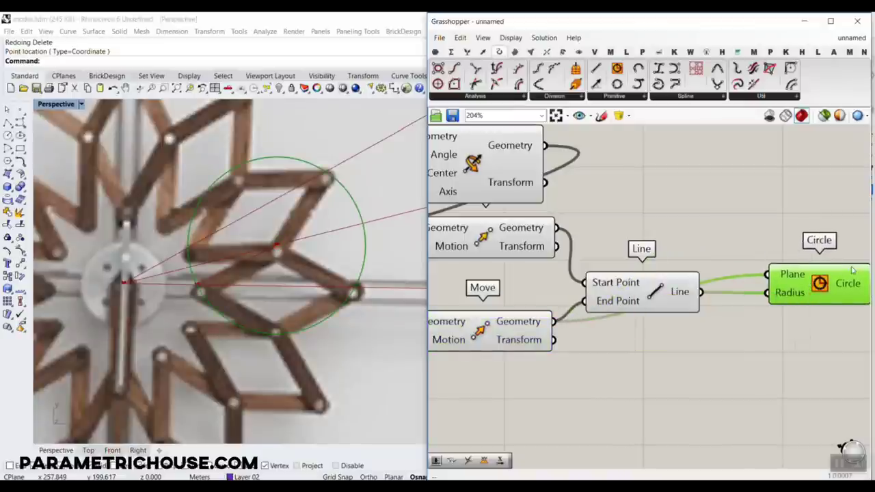
pyautogui.moveTo(853, 271)
pyautogui.moveTo(838, 279); pyautogui.dragTo(730, 204)
# Step: Add a Curve | Curve intersection with the upper Rotate 3D's Geometry as Curve A and the Circle as Curve B
pyautogui.scroll(-5, 731, 204)
pyautogui.moveTo(688, 149); pyautogui.dragTo(694, 215, button='right')
pyautogui.click(623, 220)
pyautogui.click(547, 52)
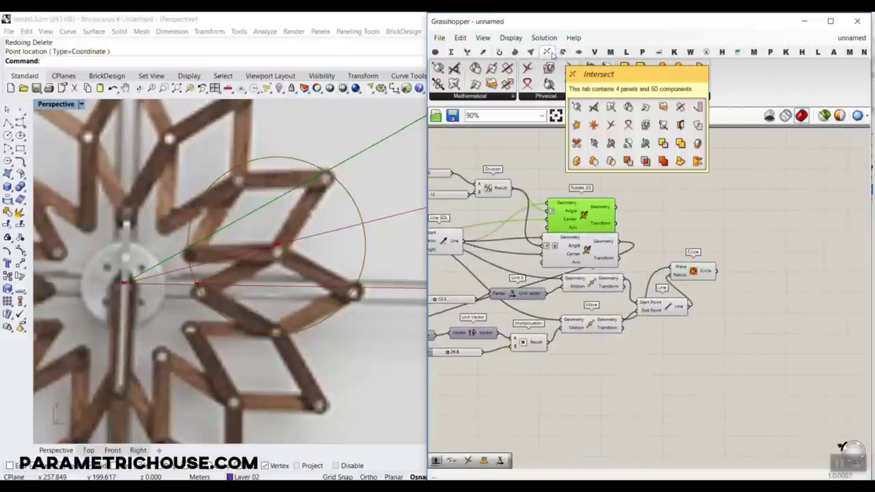
pyautogui.click(548, 68)
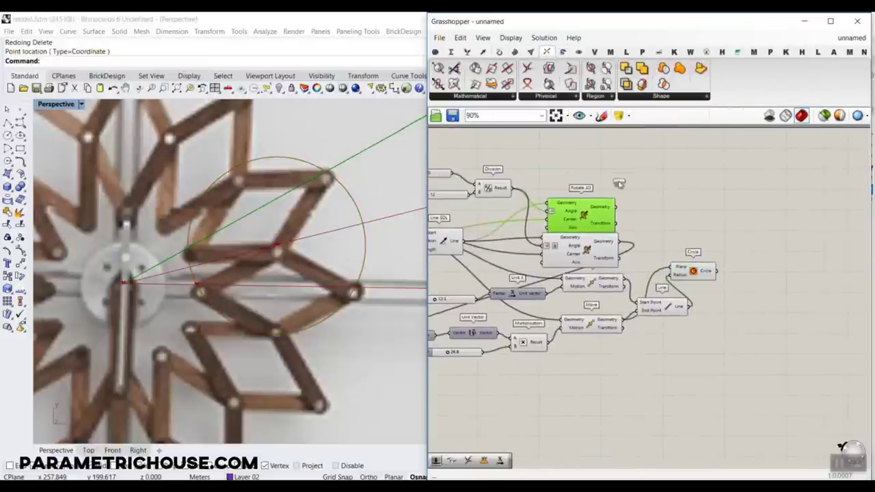
pyautogui.scroll(3, 688, 261)
pyautogui.click(752, 216)
pyautogui.moveTo(552, 163); pyautogui.dragTo(702, 203)
pyautogui.moveTo(748, 226); pyautogui.dragTo(602, 212, button='right')
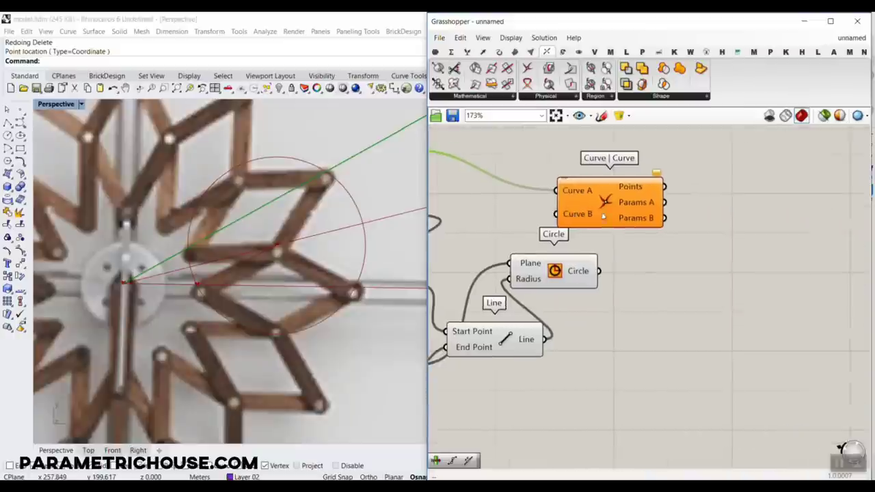
pyautogui.moveTo(602, 212); pyautogui.dragTo(695, 187)
pyautogui.moveTo(599, 272); pyautogui.dragTo(648, 191)
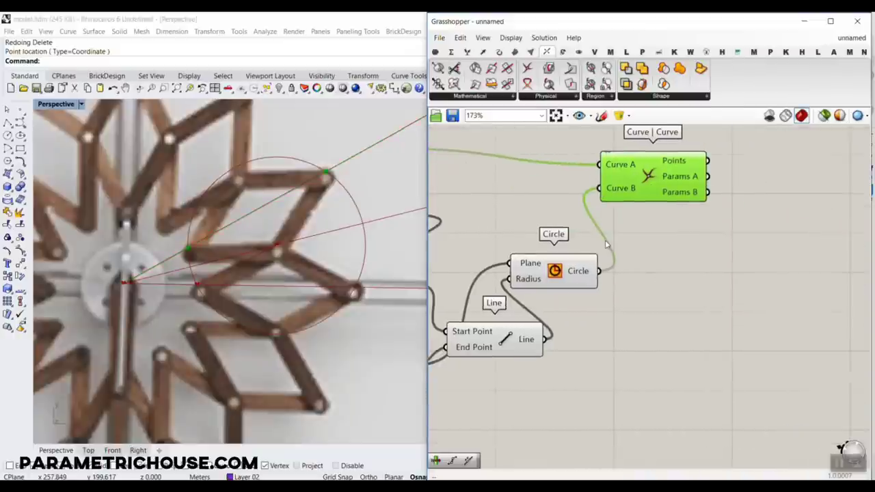
# Step: Add another Line component and connect the second Move's Geometry to its Start Point
pyautogui.scroll(-4, 560, 233)
pyautogui.scroll(2, 554, 274)
pyautogui.scroll(1, 546, 312)
pyautogui.moveTo(555, 285); pyautogui.dragTo(571, 296)
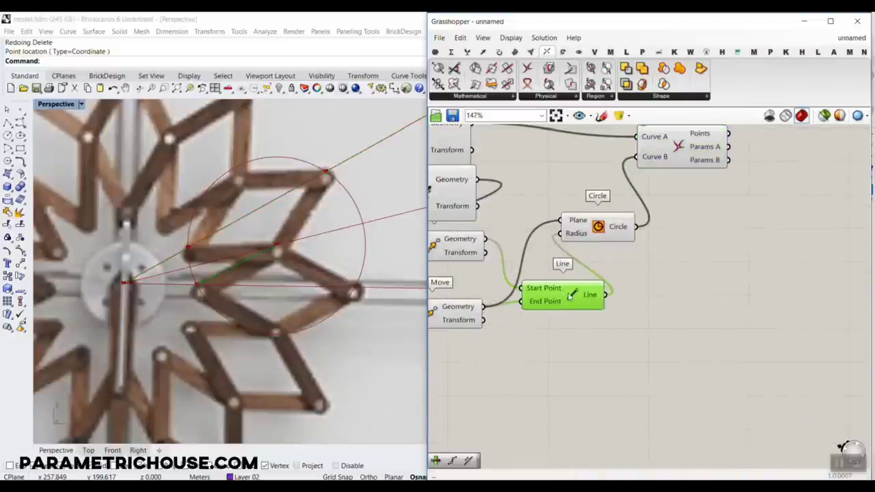
pyautogui.click(499, 52)
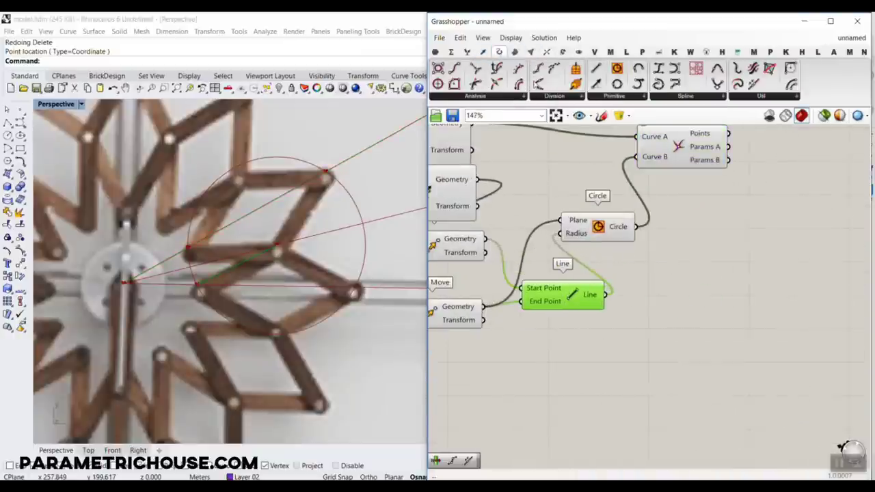
pyautogui.moveTo(597, 69); pyautogui.dragTo(714, 277)
pyautogui.click(459, 250)
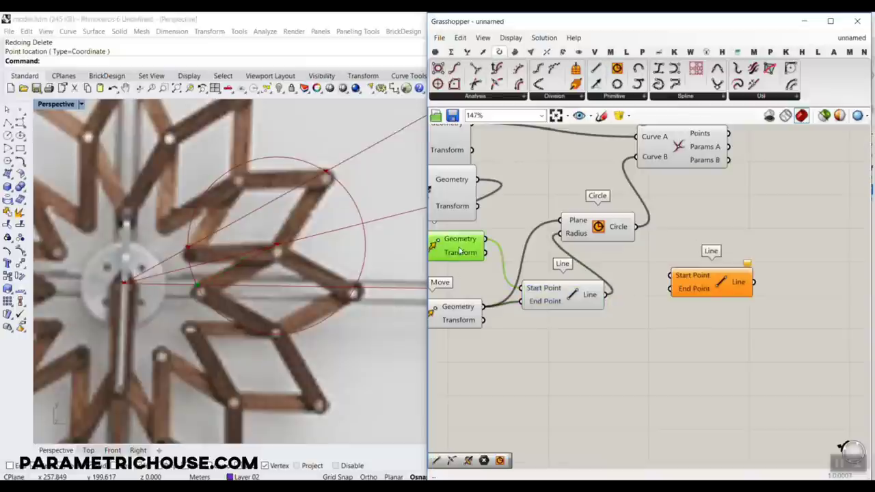
pyautogui.click(470, 320)
pyautogui.moveTo(484, 307); pyautogui.dragTo(670, 275)
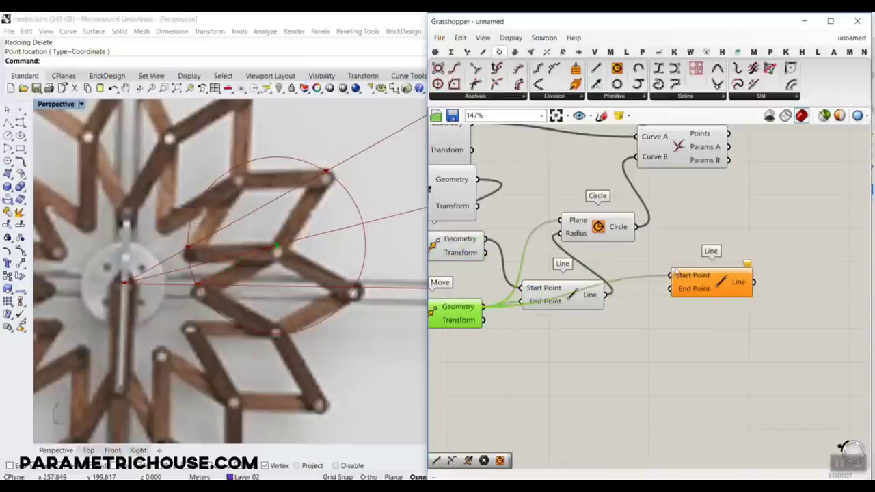
pyautogui.moveTo(711, 285); pyautogui.dragTo(604, 322, button='right')
pyautogui.moveTo(603, 322); pyautogui.dragTo(670, 330)
# Step: Add a List Item fed by the intersection Points and give it an extra +1 output
pyautogui.click(588, 181)
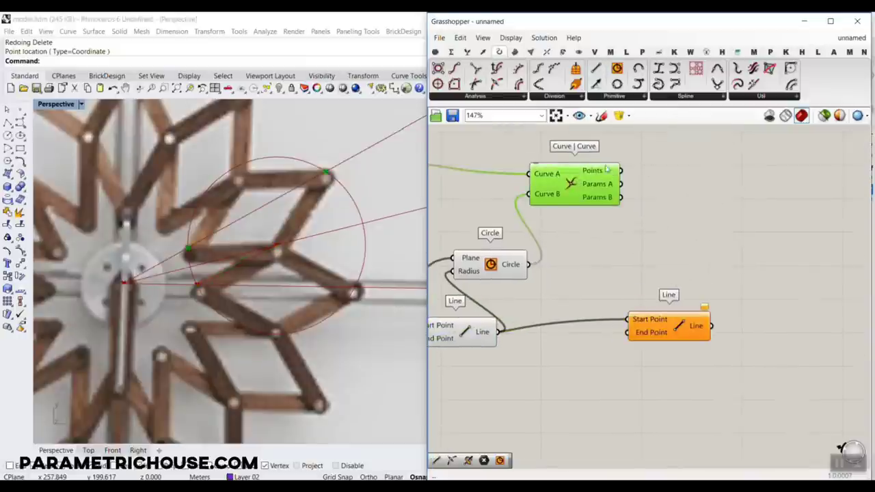
pyautogui.click(467, 52)
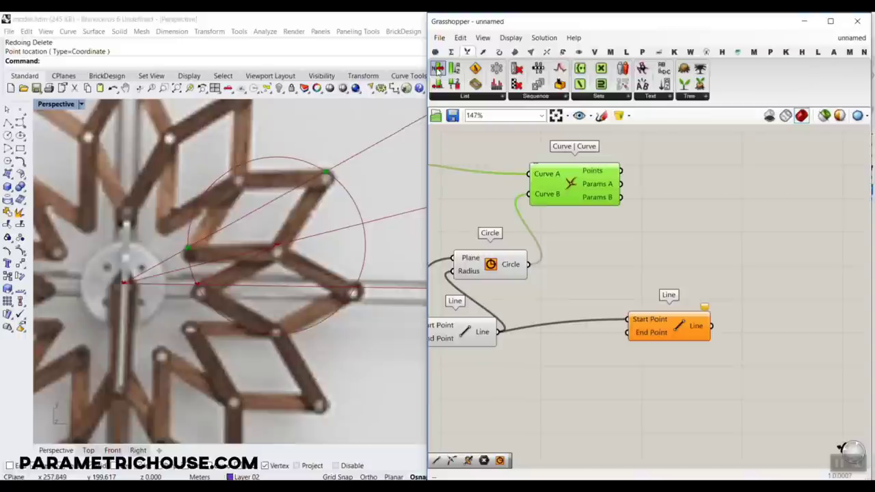
pyautogui.moveTo(438, 68); pyautogui.dragTo(676, 207)
pyautogui.scroll(3, 629, 195)
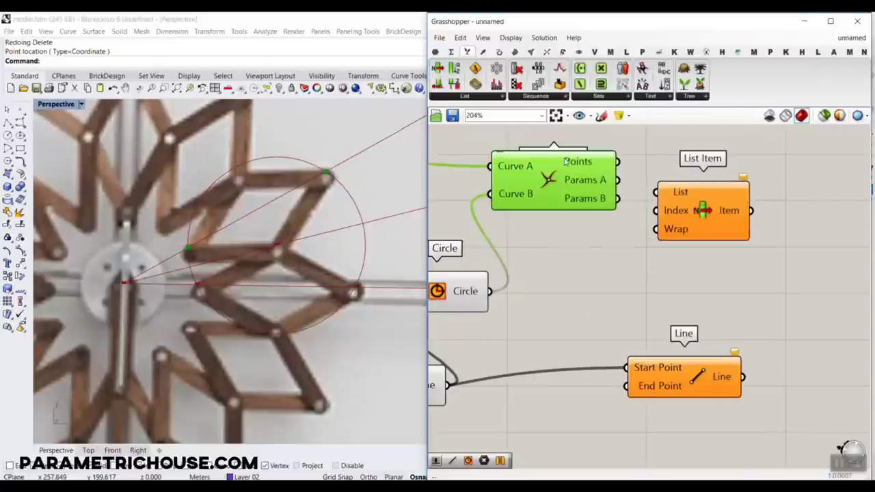
pyautogui.moveTo(618, 162); pyautogui.dragTo(656, 192)
pyautogui.click(694, 209)
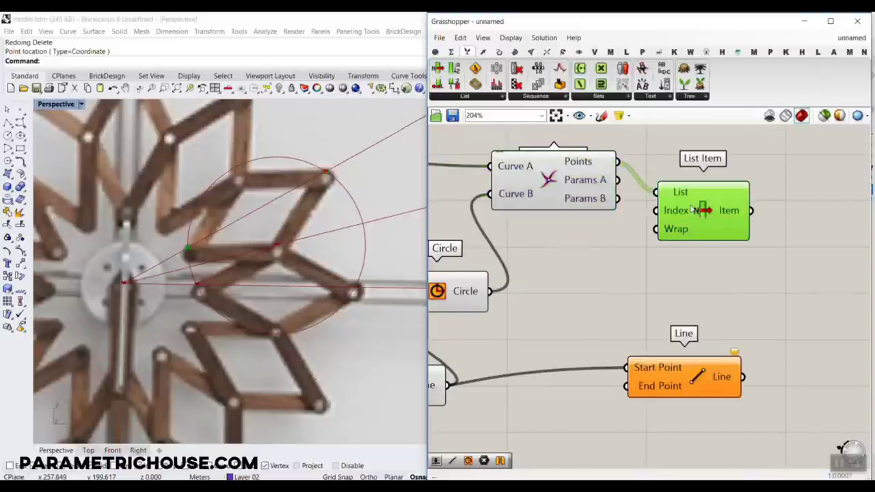
pyautogui.scroll(4, 694, 209)
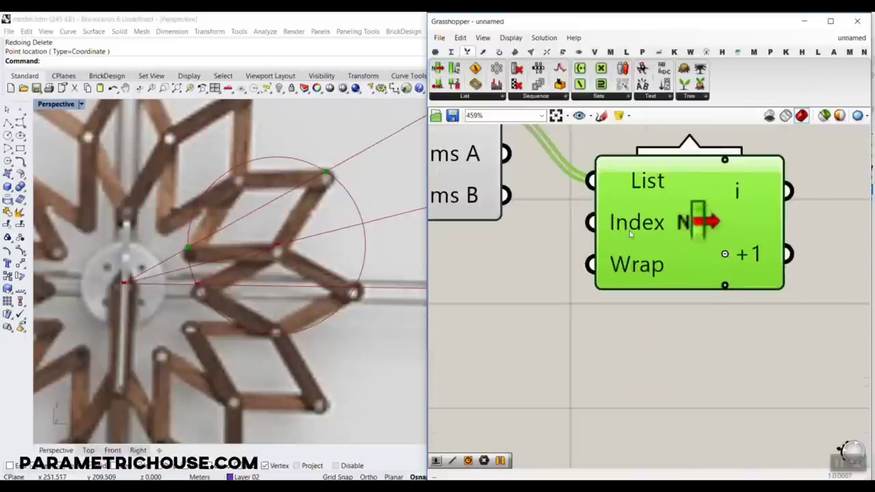
# Step: Connect the List Item's +1 output to the second Line's End Point
pyautogui.scroll(-7, 746, 270)
pyautogui.moveTo(708, 366); pyautogui.dragTo(623, 329, button='right')
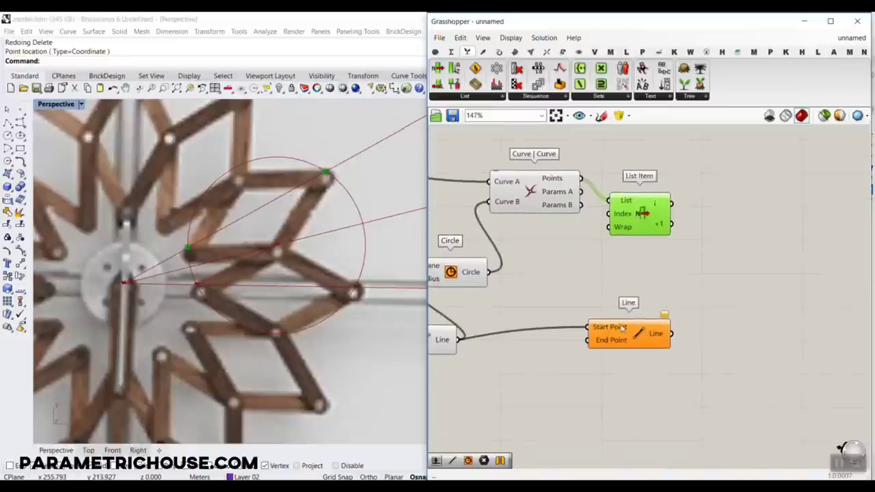
pyautogui.moveTo(623, 329); pyautogui.dragTo(691, 337)
pyautogui.moveTo(672, 223); pyautogui.dragTo(657, 335)
pyautogui.click(680, 303)
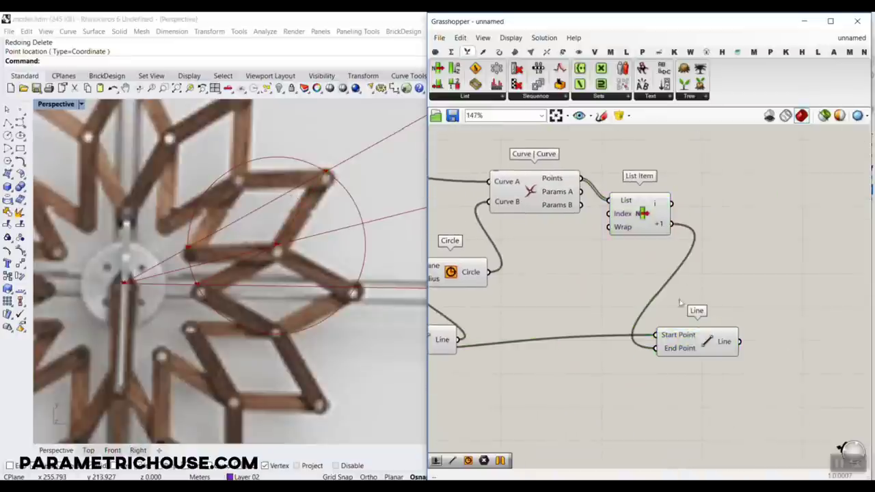
# Step: Turn off the preview of all the linkage components from Line SDL through the final Line
pyautogui.scroll(-5, 698, 273)
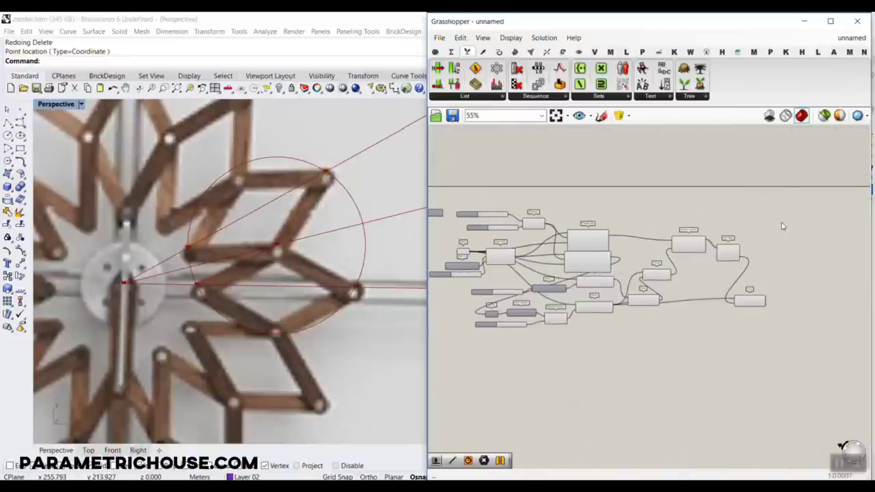
pyautogui.moveTo(785, 216); pyautogui.dragTo(470, 358)
pyautogui.rightClick(708, 175)
pyautogui.click(735, 186)
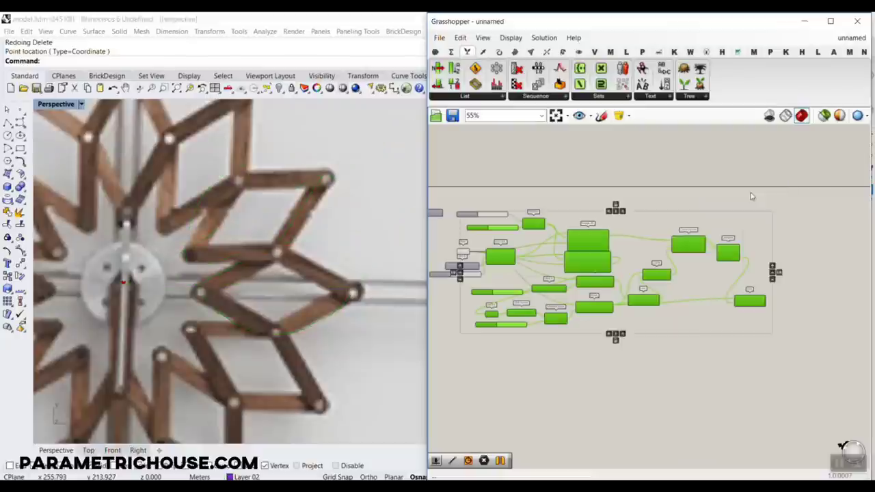
pyautogui.click(751, 196)
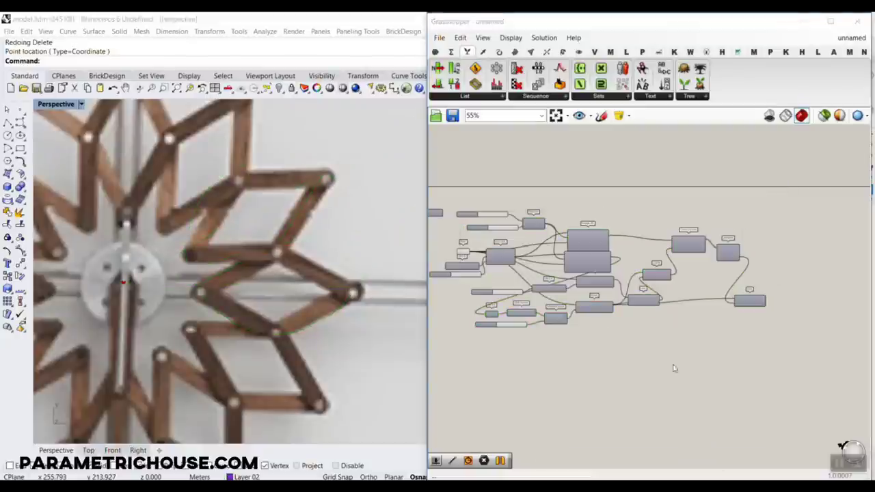
# Step: Turn the preview back on for only the two Line components that form the bent link
pyautogui.scroll(4, 792, 264)
pyautogui.moveTo(758, 319); pyautogui.dragTo(805, 282, button='right')
pyautogui.moveTo(805, 295); pyautogui.dragTo(472, 358)
pyautogui.rightClick(583, 315)
pyautogui.click(612, 321)
pyautogui.click(606, 360)
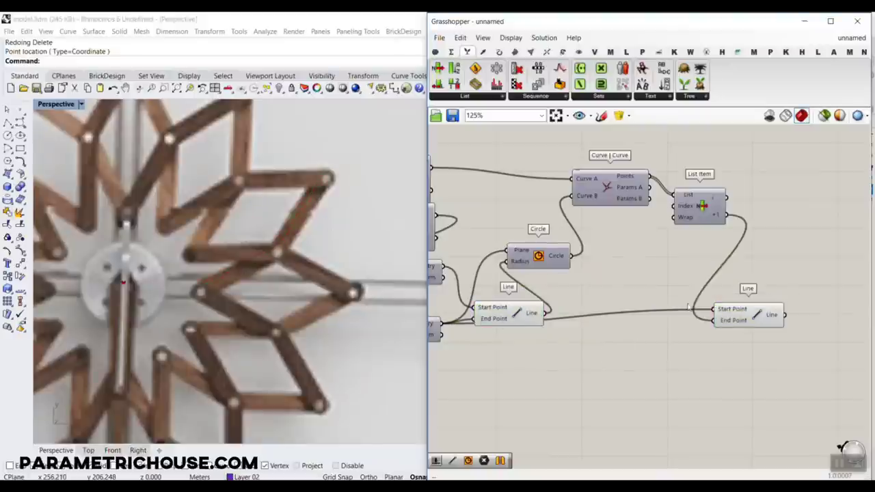
# Step: Add a Join Curves component and connect the outputs of both bent-link Line components to its Curves input
pyautogui.click(499, 52)
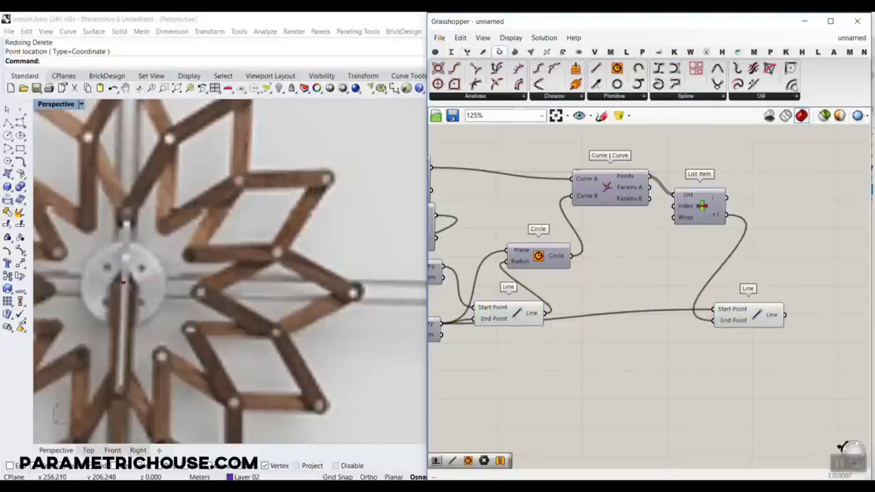
pyautogui.click(756, 87)
pyautogui.click(636, 356)
pyautogui.scroll(4, 555, 324)
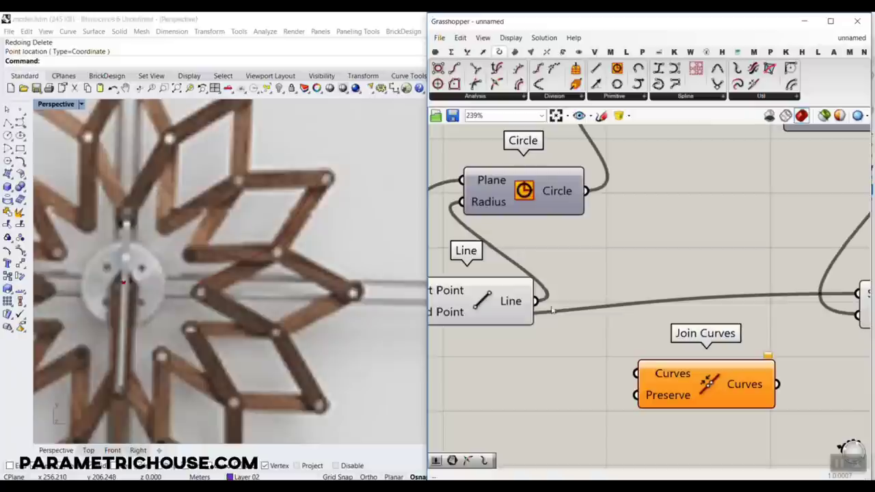
pyautogui.moveTo(536, 302); pyautogui.dragTo(637, 372)
pyautogui.scroll(-3, 685, 372)
pyautogui.moveTo(685, 372); pyautogui.dragTo(512, 287, button='right')
pyautogui.moveTo(513, 288); pyautogui.dragTo(738, 280)
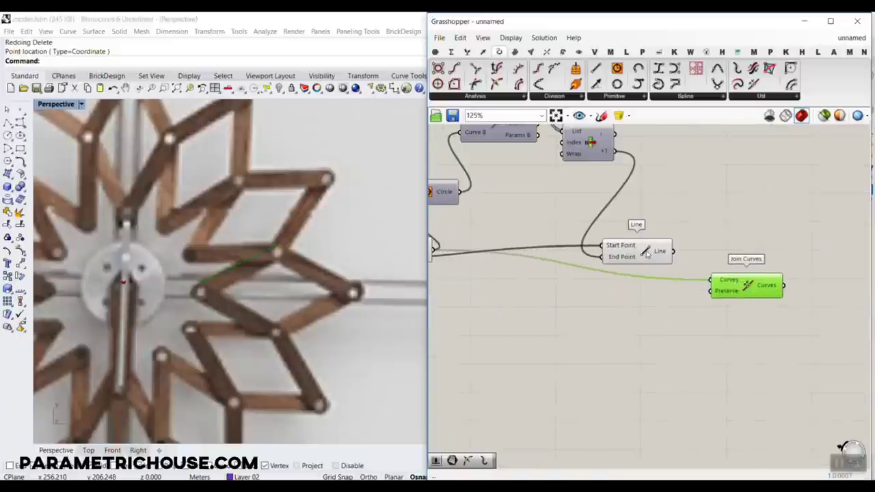
pyautogui.scroll(3, 739, 280)
pyautogui.moveTo(706, 254); pyautogui.dragTo(791, 316)
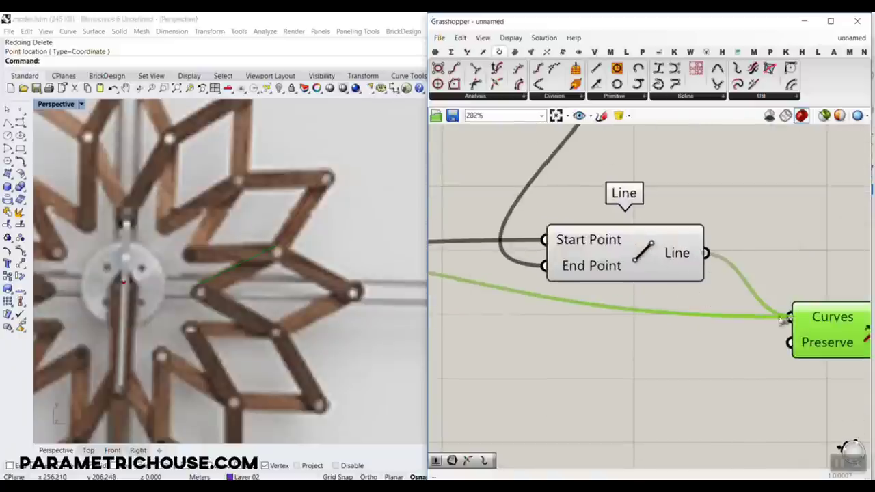
pyautogui.moveTo(791, 316); pyautogui.dragTo(592, 219, button='right')
# Step: Flatten the Curves input of Join Curves and select the component to check the joined link
pyautogui.moveTo(630, 218)
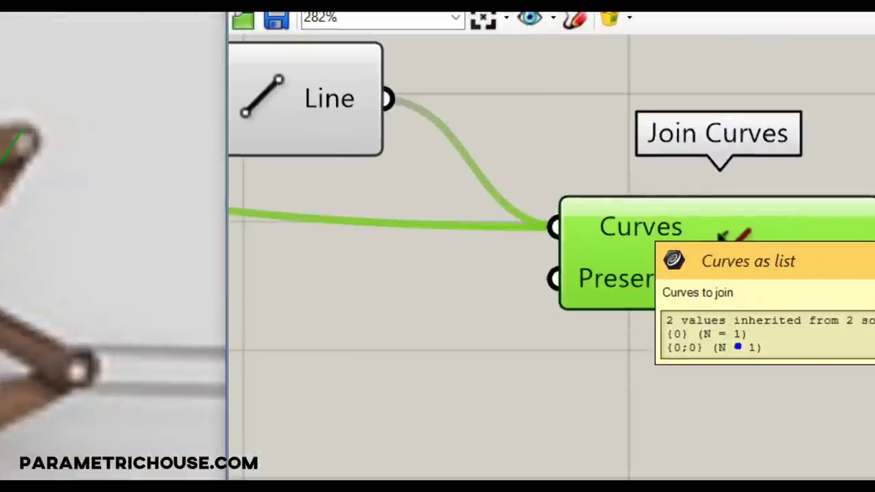
pyautogui.moveTo(653, 304)
pyautogui.mouseDown()
pyautogui.moveTo(655, 352)
pyautogui.moveTo(636, 335)
pyautogui.mouseUp()
pyautogui.moveTo(656, 371); pyautogui.dragTo(684, 346)
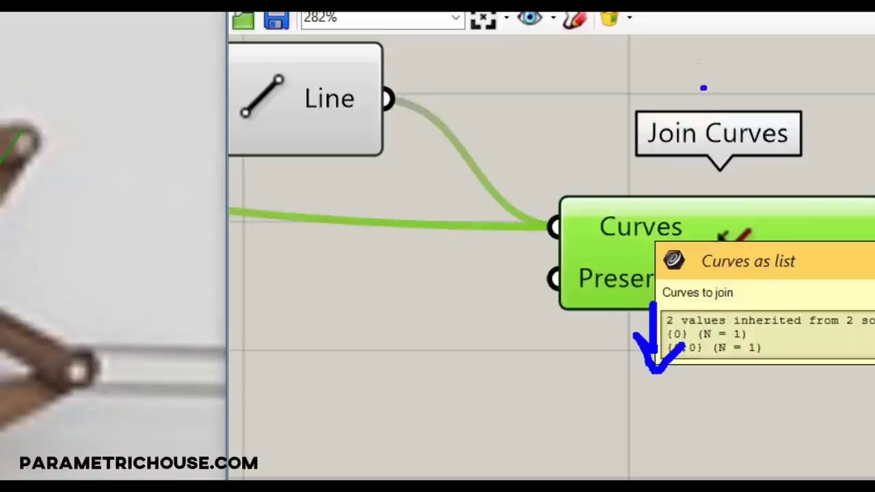
pyautogui.moveTo(688, 171)
pyautogui.mouseDown()
pyautogui.moveTo(776, 34)
pyautogui.moveTo(788, 66)
pyautogui.mouseUp()
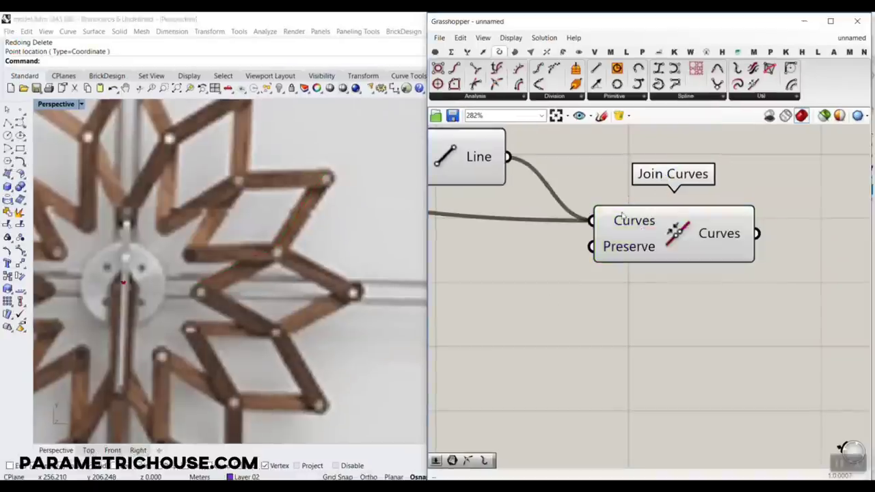
pyautogui.rightClick(617, 216)
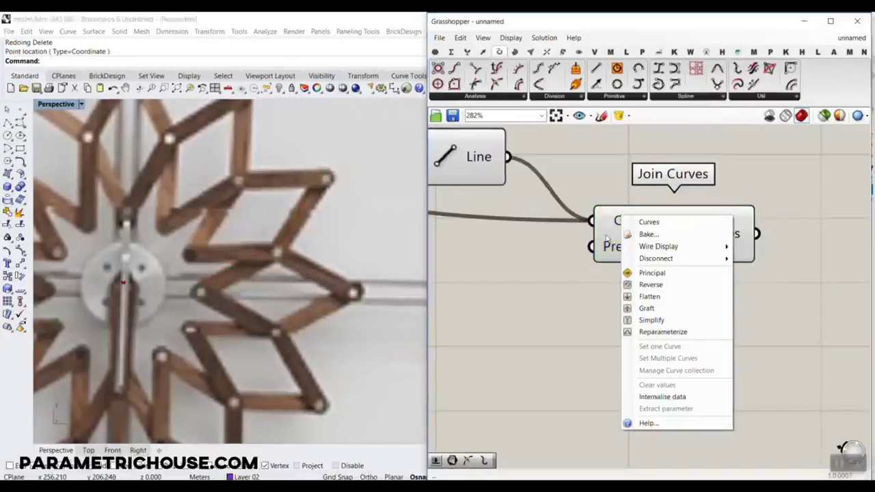
pyautogui.click(644, 296)
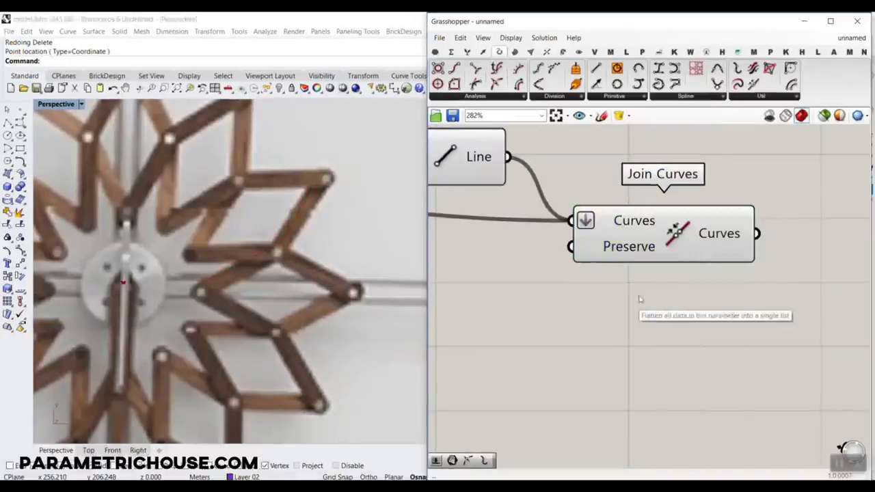
pyautogui.click(626, 229)
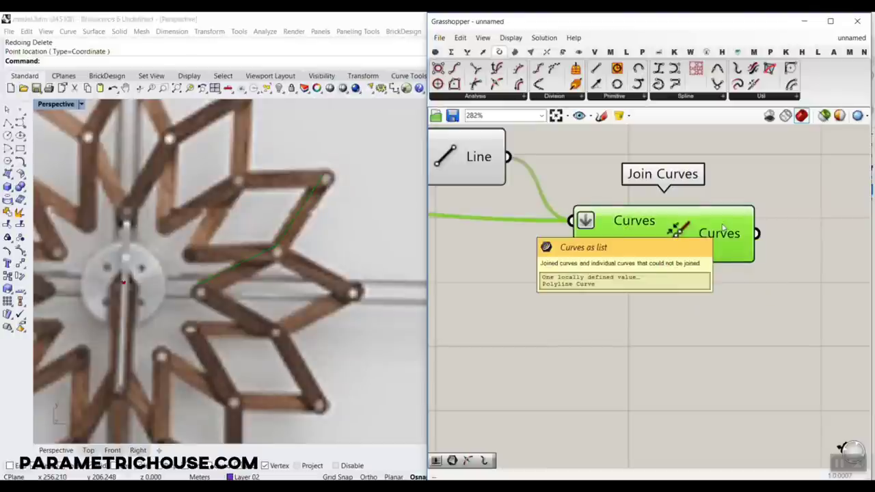
# Step: Remove the Flatten setting from the Curves input of Join Curves and reapply it
pyautogui.rightClick(599, 217)
pyautogui.click(624, 309)
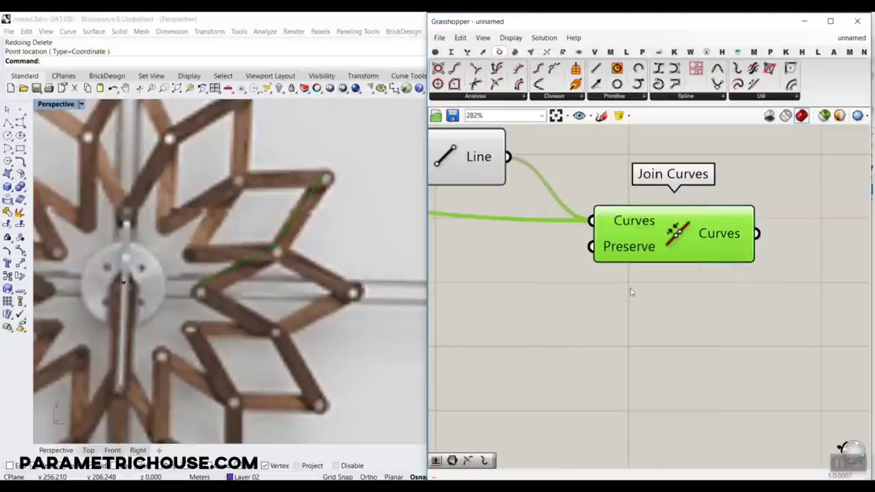
pyautogui.moveTo(717, 237)
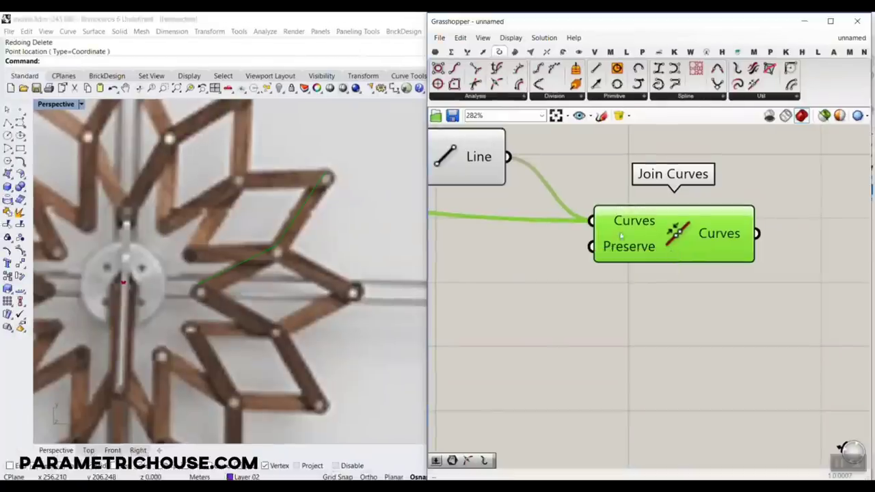
pyautogui.moveTo(604, 222)
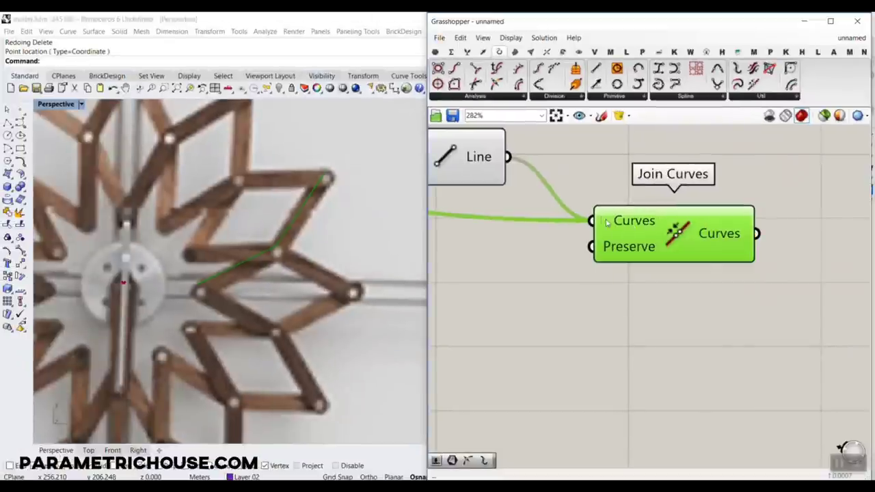
pyautogui.rightClick(625, 227)
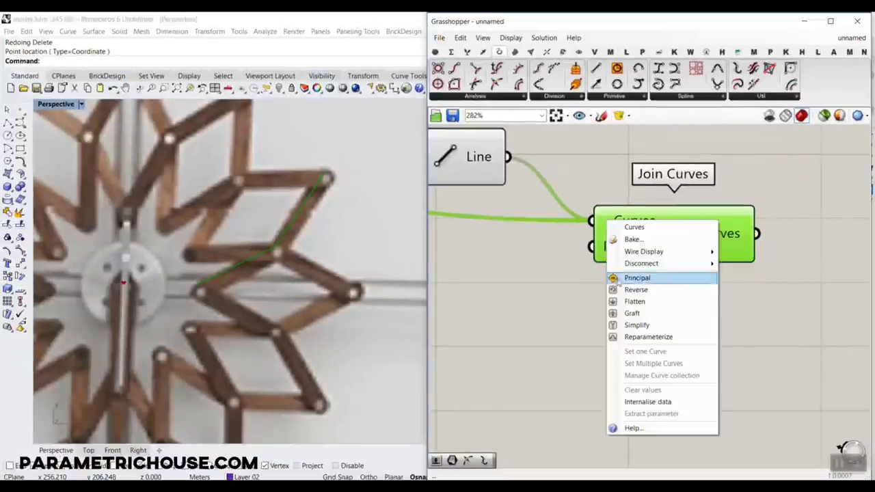
pyautogui.click(647, 347)
pyautogui.moveTo(615, 223)
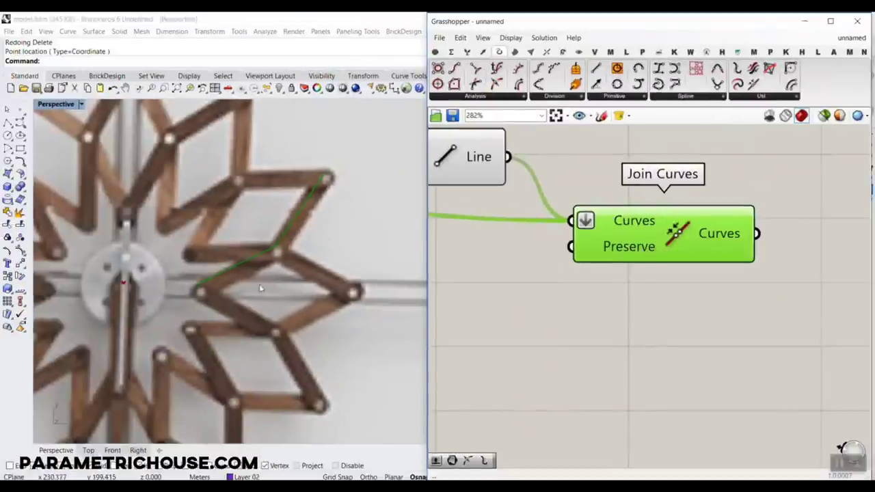
# Step: Add a Move component and connect the joined curve to its Geometry input
pyautogui.scroll(-3, 259, 284)
pyautogui.moveTo(840, 282); pyautogui.dragTo(662, 279, button='right')
pyautogui.doubleClick(663, 277)
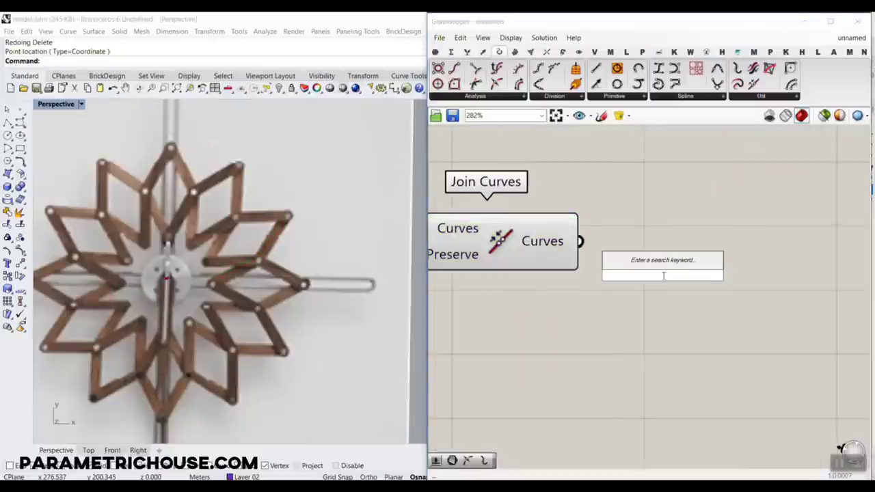
pyautogui.write('m')
pyautogui.write('o')
pyautogui.click(638, 223)
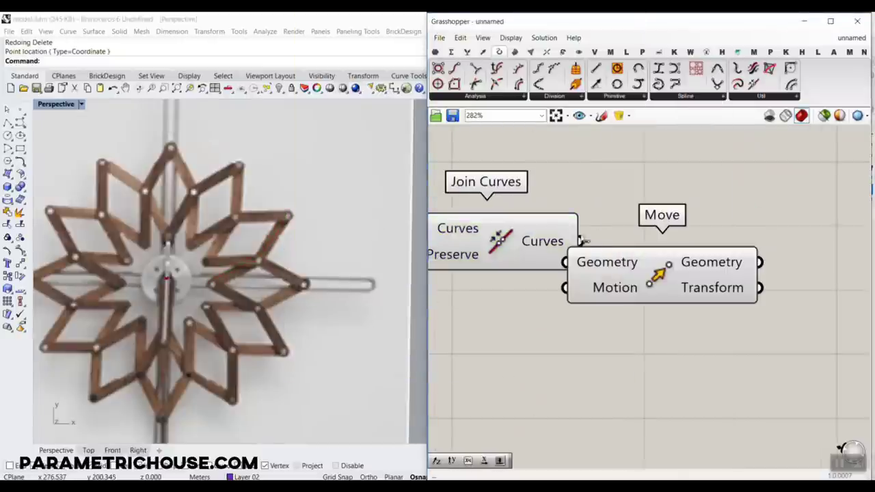
pyautogui.moveTo(580, 241); pyautogui.dragTo(723, 293)
pyautogui.moveTo(617, 324); pyautogui.dragTo(595, 319, button='right')
pyautogui.doubleClick(554, 310)
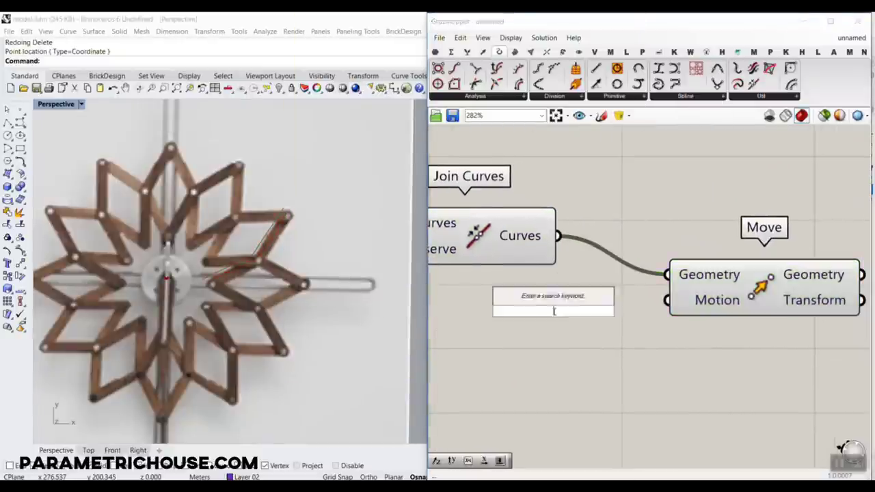
pyautogui.write('x')
pyautogui.click(547, 299)
pyautogui.press('Delete')
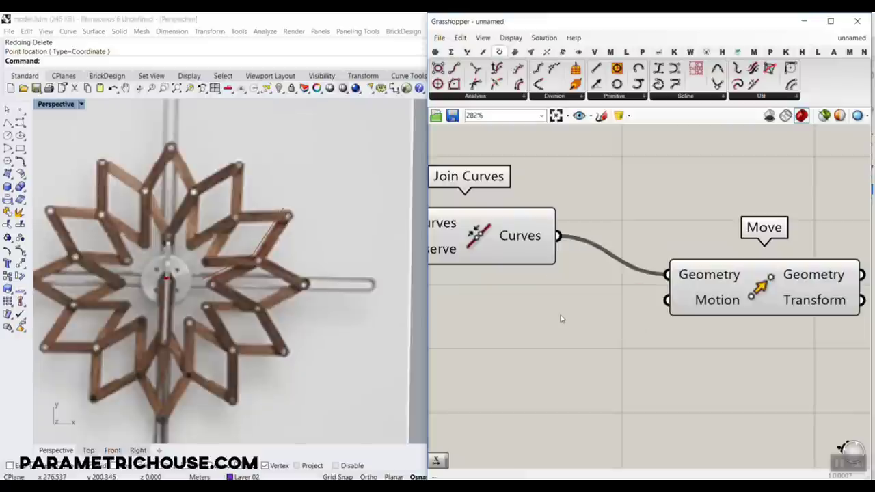
# Step: Add a Unit X vector, connect it to the new Move's Motion input, and place it below Join Curves
pyautogui.doubleClick(561, 314)
pyautogui.write('x')
pyautogui.click(539, 273)
pyautogui.moveTo(647, 315); pyautogui.dragTo(669, 301)
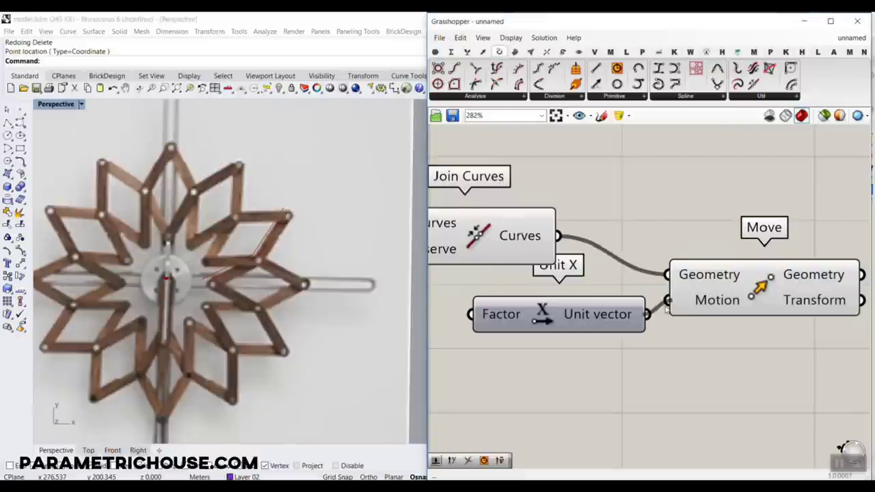
pyautogui.moveTo(482, 342); pyautogui.dragTo(595, 290, button='right')
pyautogui.moveTo(594, 272); pyautogui.dragTo(594, 329)
pyautogui.moveTo(594, 329); pyautogui.dragTo(694, 278, button='right')
# Step: Add a number slider starting at 12.5, connect it to Unit X's Factor, and reduce its value to shorten the shift
pyautogui.doubleClick(553, 280)
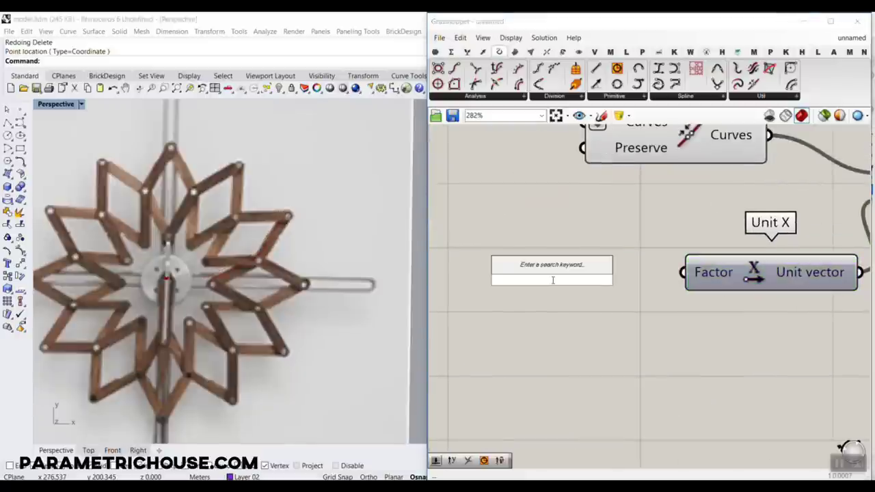
pyautogui.write('12.5')
pyautogui.press('Return')
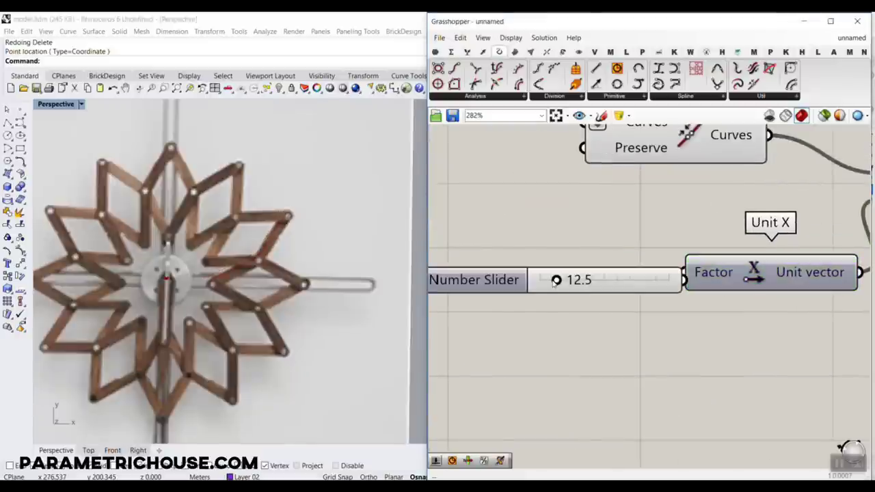
pyautogui.click(590, 282)
pyautogui.click(660, 277)
pyautogui.moveTo(646, 277); pyautogui.dragTo(684, 272)
pyautogui.moveTo(516, 279); pyautogui.dragTo(502, 278)
# Step: Turn on the preview of both Rotate 3D components and the Line SDL component
pyautogui.scroll(-5, 626, 290)
pyautogui.scroll(4, 625, 290)
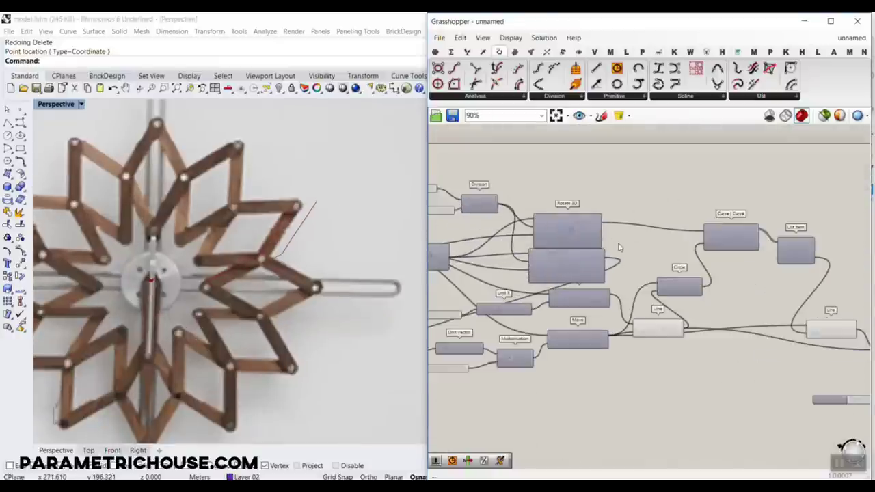
pyautogui.moveTo(615, 184); pyautogui.dragTo(560, 273)
pyautogui.rightClick(592, 154)
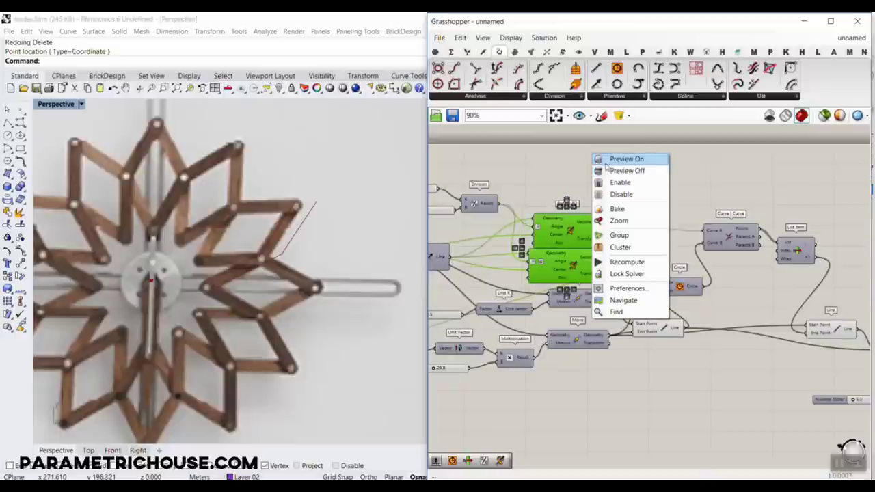
pyautogui.click(606, 160)
pyautogui.click(605, 164)
pyautogui.moveTo(551, 231); pyautogui.dragTo(661, 234, button='right')
pyautogui.rightClick(541, 258)
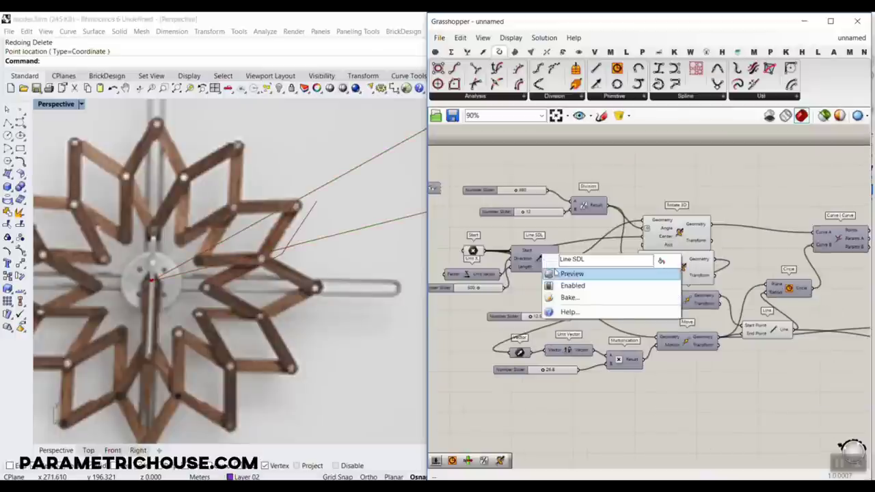
pyautogui.click(581, 273)
pyautogui.scroll(2, 286, 289)
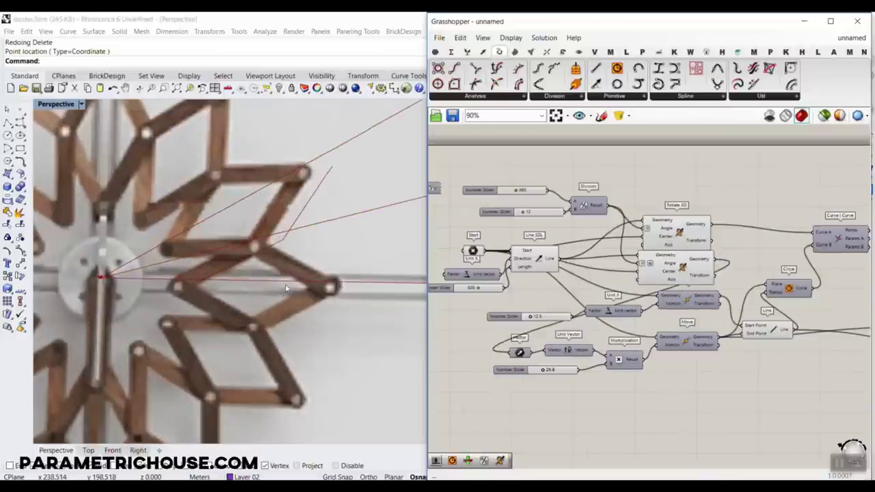
pyautogui.scroll(1, 286, 283)
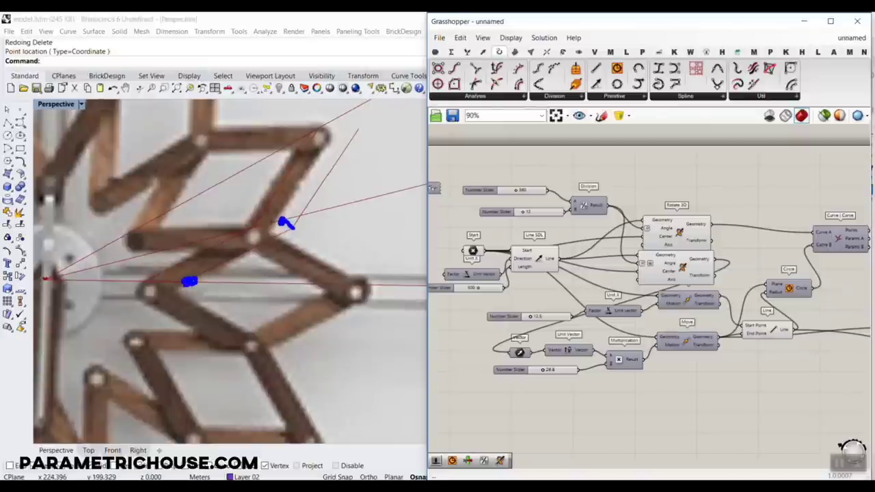
pyautogui.moveTo(189, 281)
pyautogui.keyDown('shift'); pyautogui.mouseDown()
pyautogui.moveTo(284, 219)
pyautogui.moveTo(295, 251)
pyautogui.mouseUp(); pyautogui.keyUp('shift')
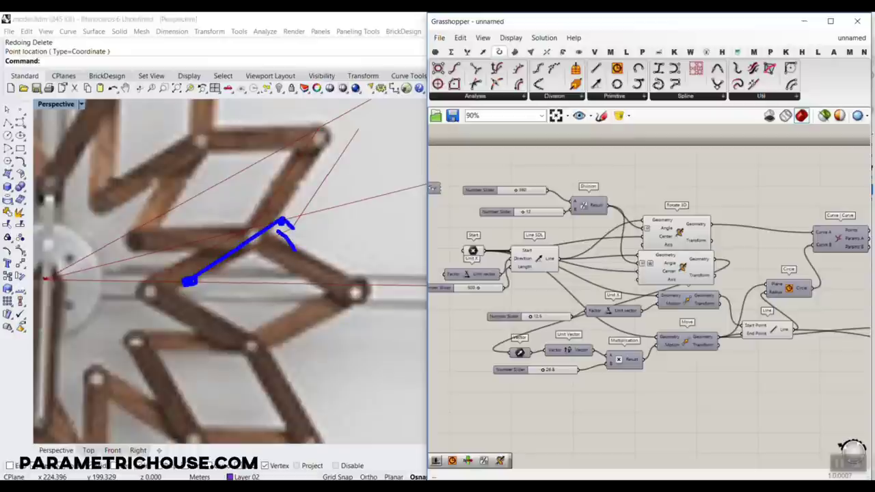
pyautogui.moveTo(241, 197); pyautogui.dragTo(277, 220)
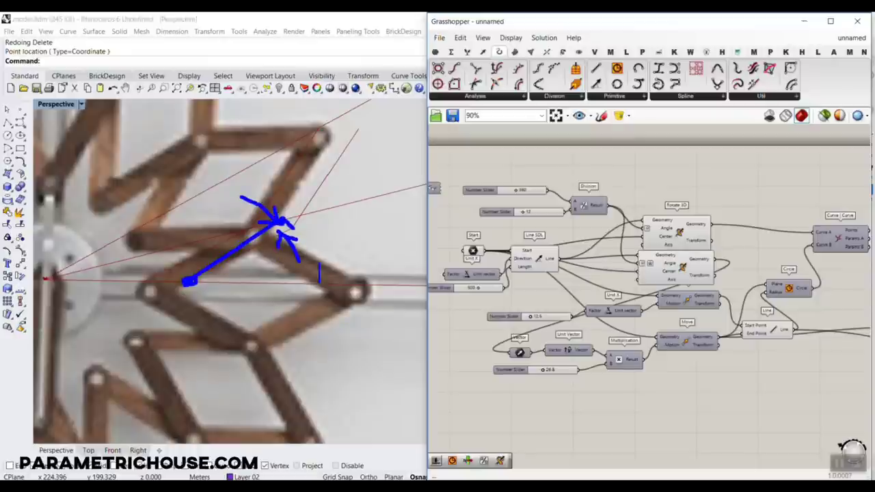
pyautogui.write('a')
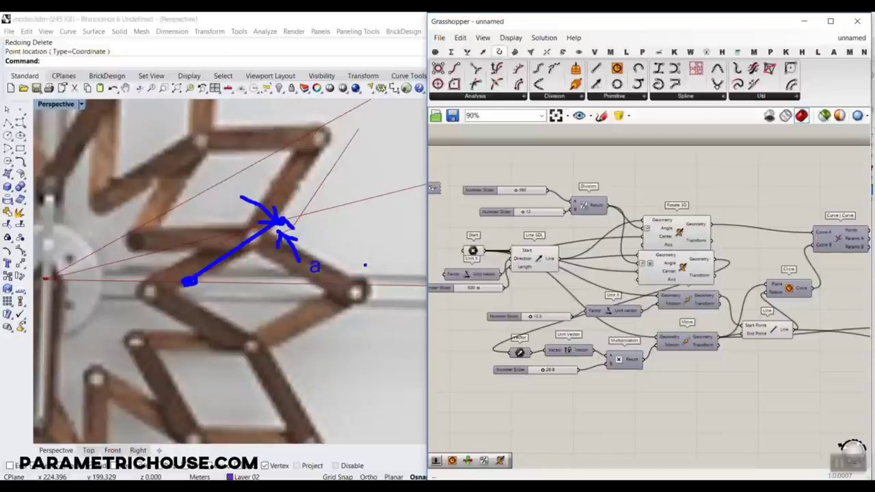
pyautogui.press('Escape')
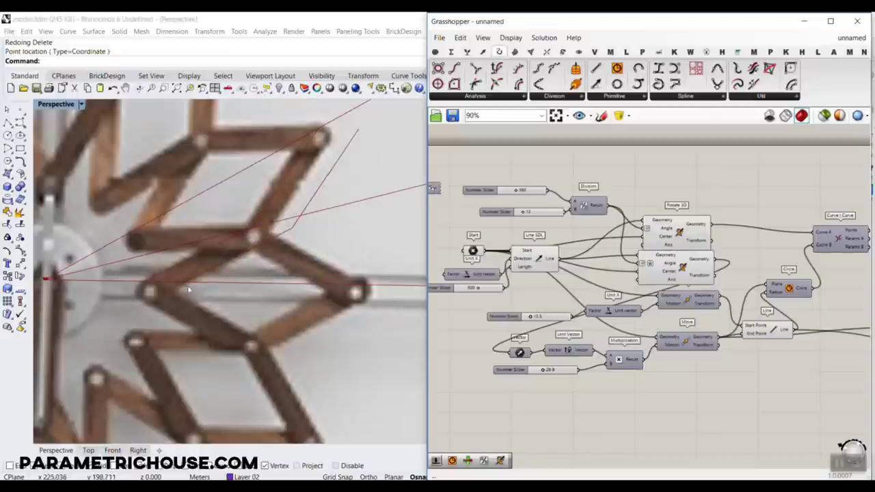
# Step: Add a new Line component and place it beyond the Move component that shifts the joined link
pyautogui.moveTo(826, 315); pyautogui.dragTo(662, 287, button='right')
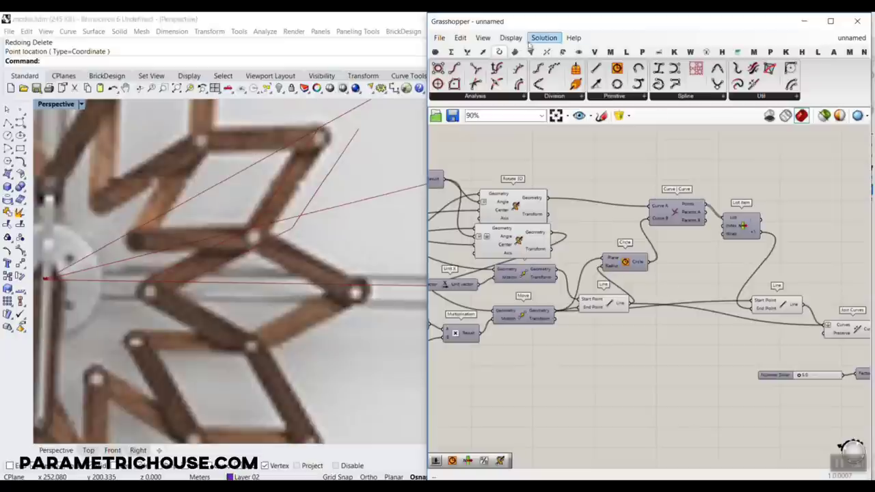
pyautogui.click(599, 70)
pyautogui.scroll(2, 614, 377)
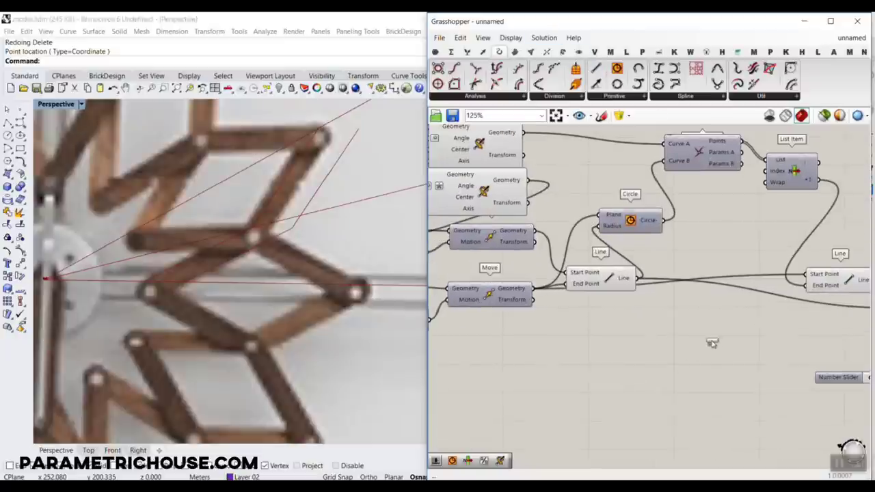
pyautogui.click(712, 341)
pyautogui.moveTo(712, 342); pyautogui.dragTo(541, 281, button='right')
pyautogui.moveTo(532, 282); pyautogui.dragTo(610, 282)
pyautogui.moveTo(602, 290); pyautogui.dragTo(496, 255, button='right')
pyautogui.scroll(-3, 472, 257)
pyautogui.moveTo(501, 251); pyautogui.dragTo(703, 297)
pyautogui.scroll(7, 703, 297)
pyautogui.click(698, 246)
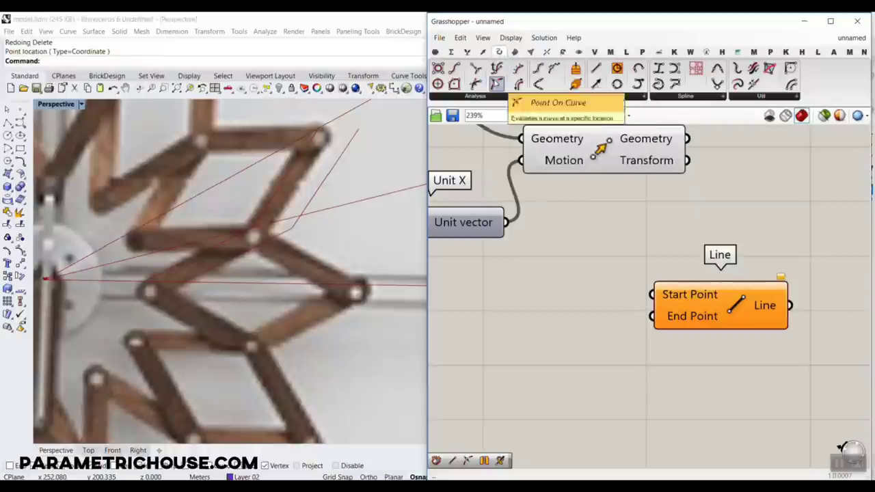
# Step: Add a Point On Curve set to 0.000, feed it the moved link's Geometry, and connect it to the new Line's Start Point
pyautogui.click(499, 82)
pyautogui.click(718, 220)
pyautogui.moveTo(688, 160); pyautogui.dragTo(653, 220)
pyautogui.moveTo(717, 226); pyautogui.dragTo(512, 298)
pyautogui.moveTo(578, 293); pyautogui.dragTo(651, 295)
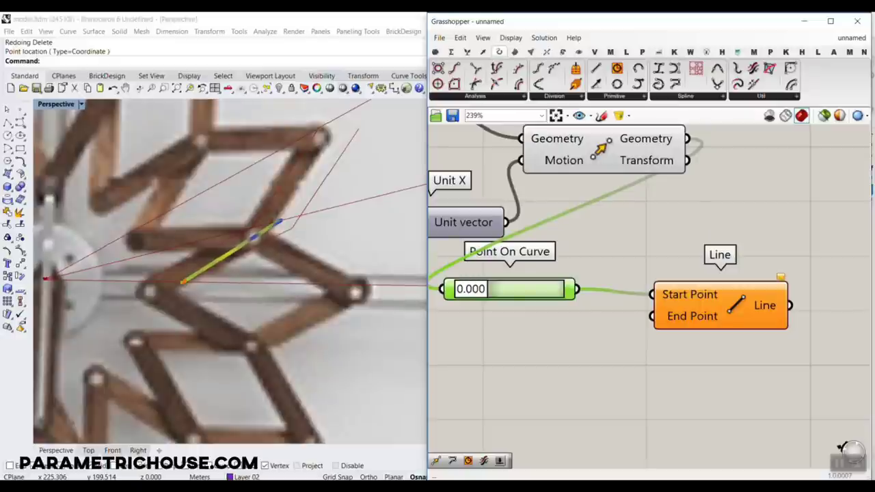
# Step: Move the new Line and its Point On Curve farther beyond the Move component to make room between them
pyautogui.click(281, 221)
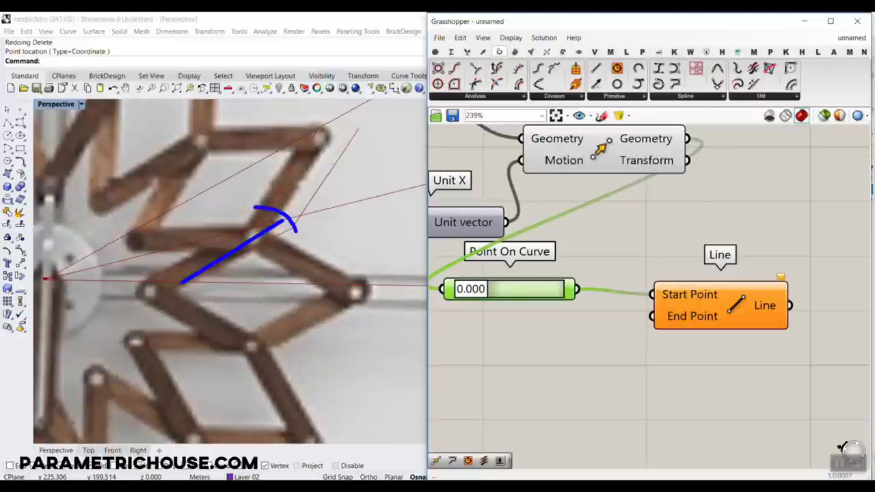
pyautogui.click(516, 313)
pyautogui.scroll(-4, 578, 276)
pyautogui.scroll(2, 574, 300)
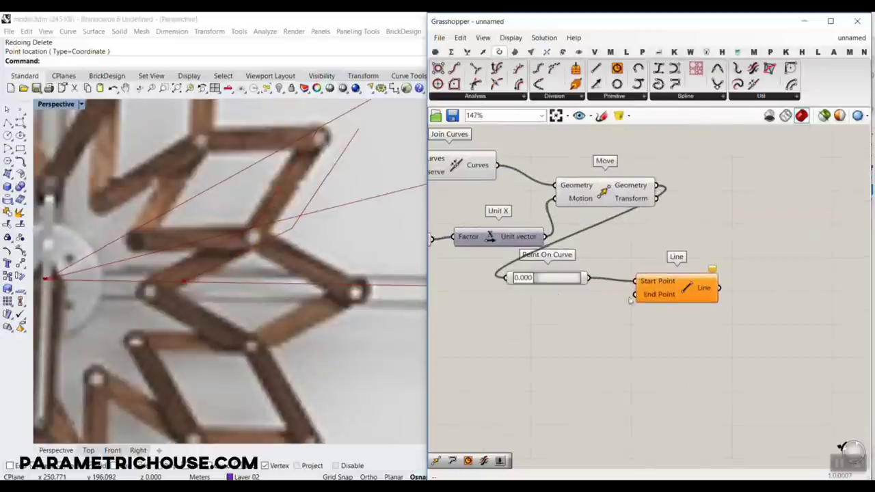
pyautogui.moveTo(707, 335); pyautogui.dragTo(518, 265)
pyautogui.moveTo(662, 293); pyautogui.dragTo(843, 277)
pyautogui.click(717, 279)
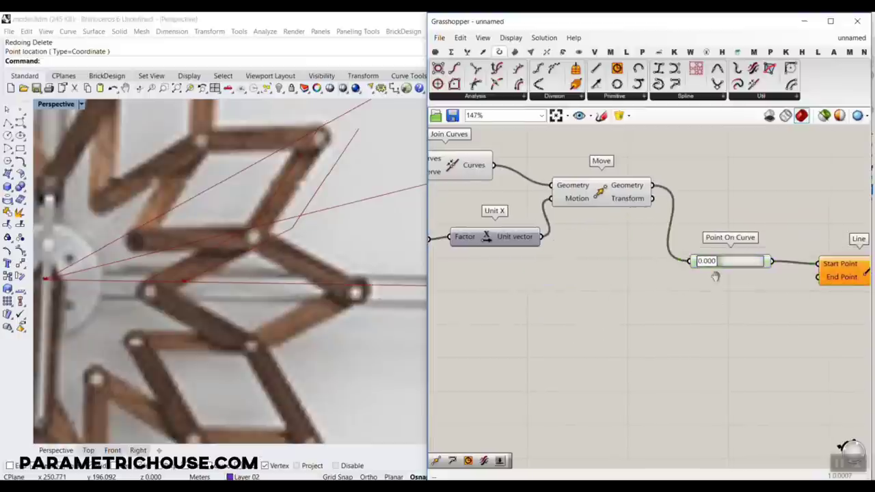
pyautogui.moveTo(725, 272); pyautogui.dragTo(559, 260, button='right')
# Step: Duplicate the Point On Curve component below the original and set the copy to 0.500
pyautogui.scroll(2, 559, 258)
pyautogui.click(557, 257)
pyautogui.keyDown('alt'); pyautogui.moveTo(558, 256); pyautogui.dragTo(571, 330); pyautogui.keyUp('alt')
pyautogui.rightClick(558, 281)
pyautogui.click(594, 385)
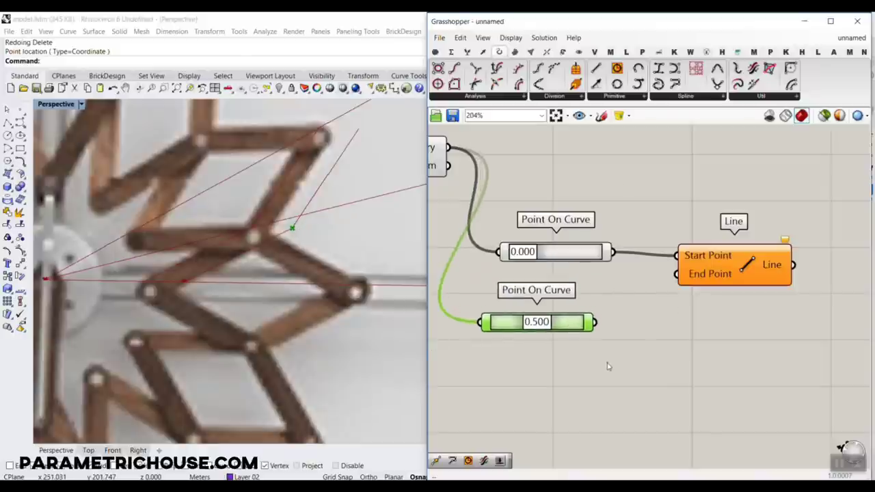
# Step: Add a Circle component and connect the lower Point On Curve to its Plane input
pyautogui.click(673, 351)
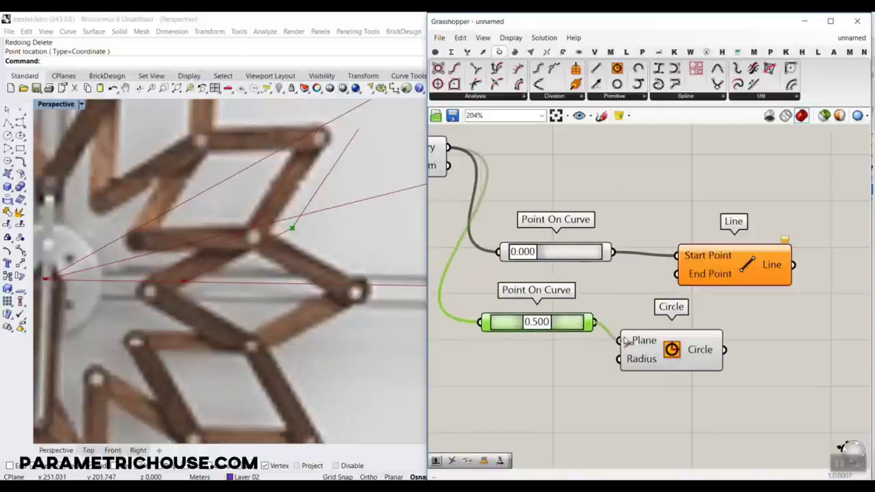
pyautogui.moveTo(626, 342); pyautogui.dragTo(636, 349)
pyautogui.click(542, 346)
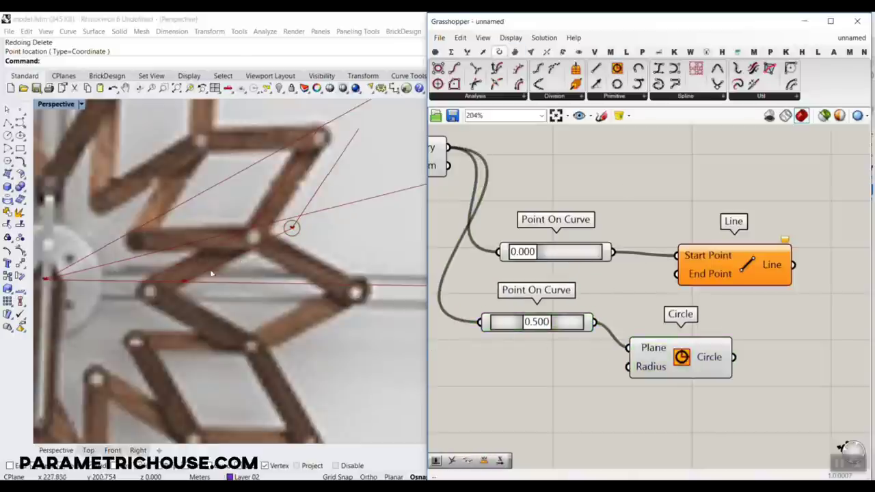
# Step: Connect the output of the second arm's Line to the new Circle's Radius so it matches the arm length
pyautogui.moveTo(629, 295); pyautogui.dragTo(698, 294, button='right')
pyautogui.scroll(-2, 699, 294)
pyautogui.moveTo(523, 275); pyautogui.dragTo(615, 269, button='right')
pyautogui.scroll(-2, 588, 272)
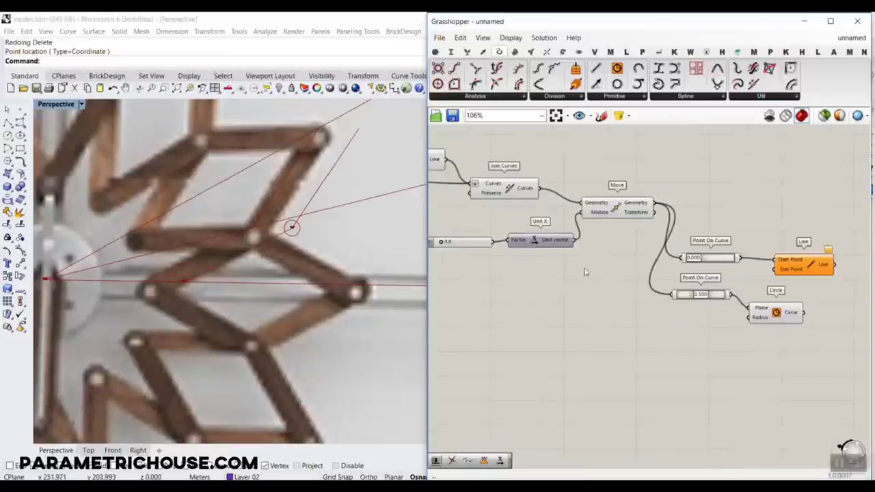
pyautogui.moveTo(504, 248); pyautogui.dragTo(726, 315, button='right')
pyautogui.click(635, 227)
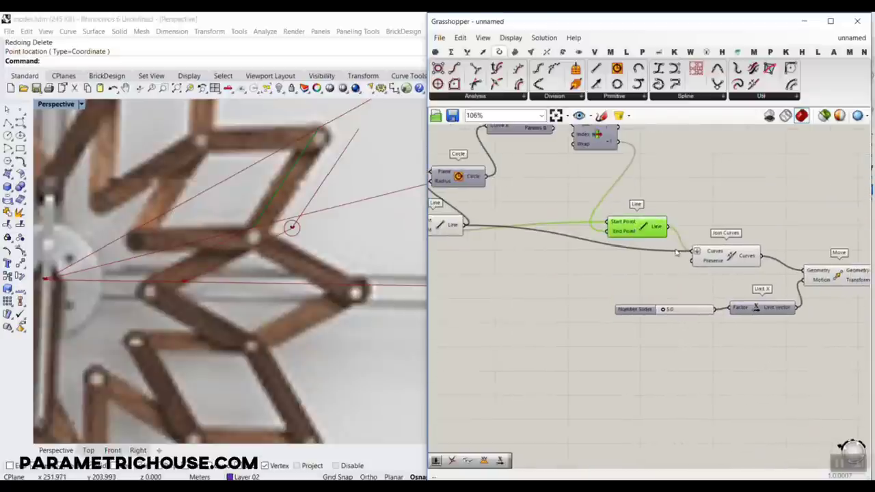
pyautogui.moveTo(677, 253); pyautogui.dragTo(725, 227, button='right')
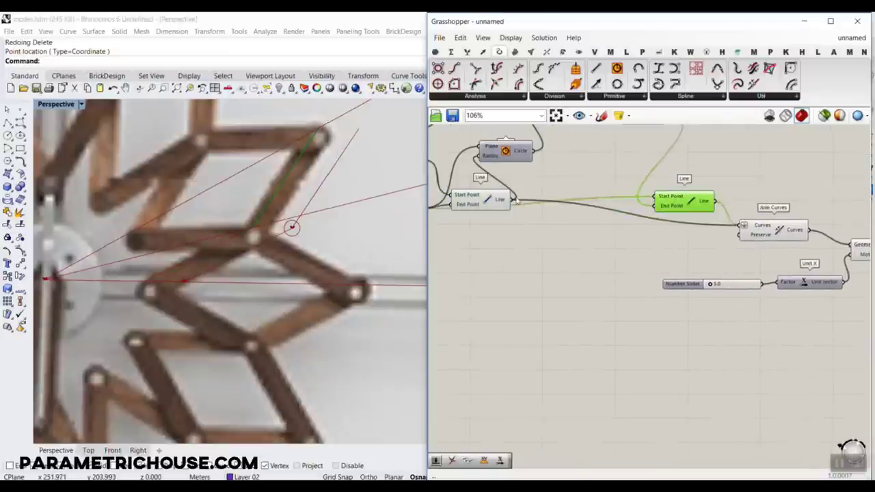
pyautogui.moveTo(502, 202)
pyautogui.mouseDown()
pyautogui.moveTo(491, 194)
pyautogui.moveTo(500, 205)
pyautogui.mouseUp()
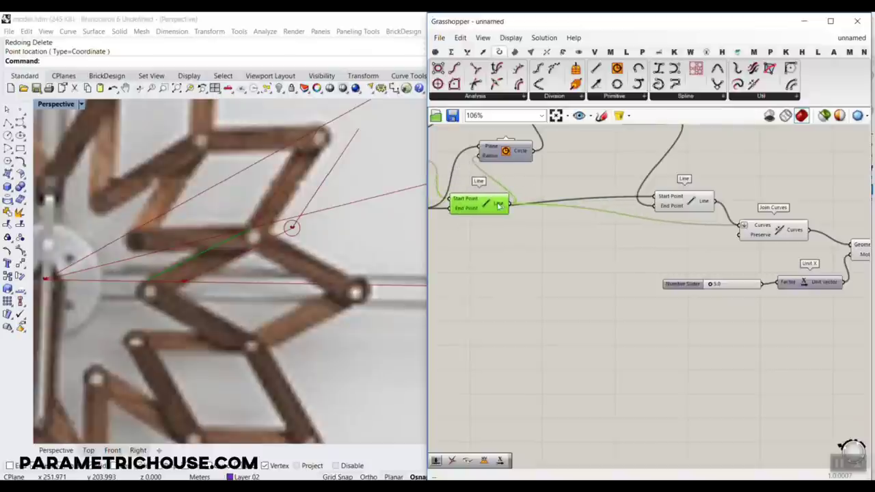
pyautogui.scroll(-5, 519, 224)
pyautogui.moveTo(715, 201); pyautogui.dragTo(744, 277)
pyautogui.scroll(6, 682, 277)
pyautogui.click(777, 270)
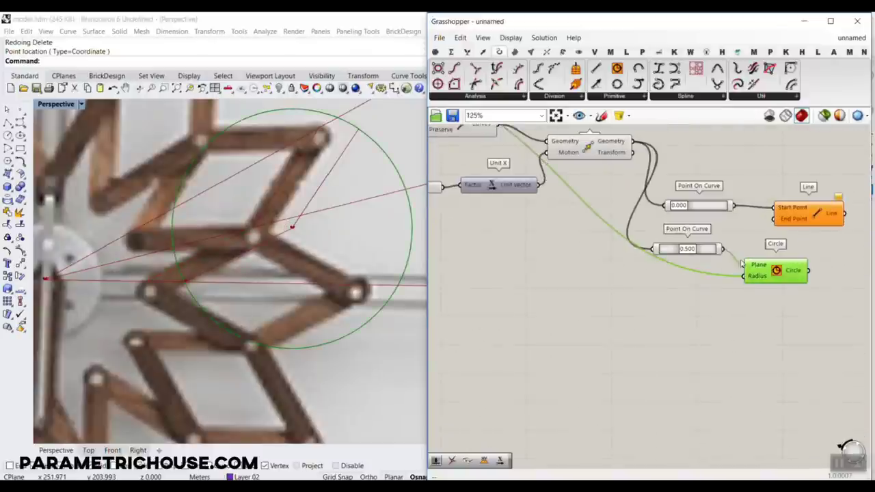
# Step: Set the Point On Curve that feeds the Circle's Plane to 0.000
pyautogui.moveTo(542, 264); pyautogui.dragTo(467, 264, button='right')
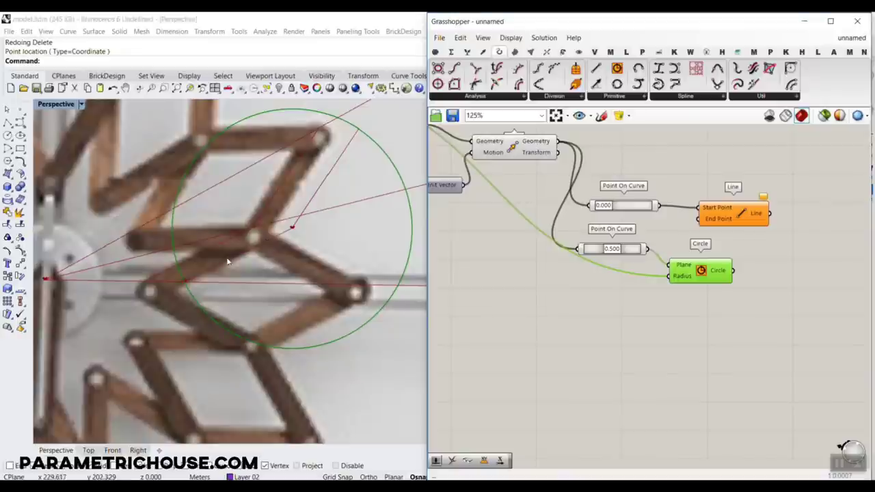
pyautogui.scroll(2, 590, 232)
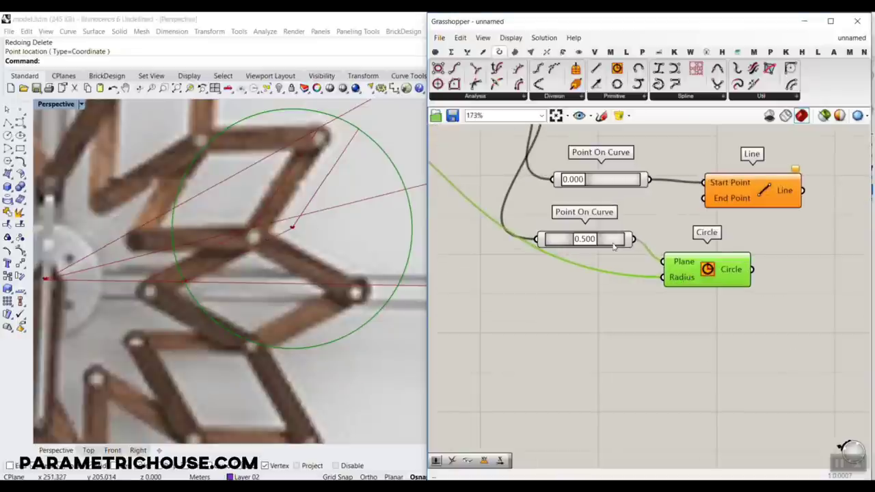
pyautogui.moveTo(582, 246); pyautogui.dragTo(547, 247)
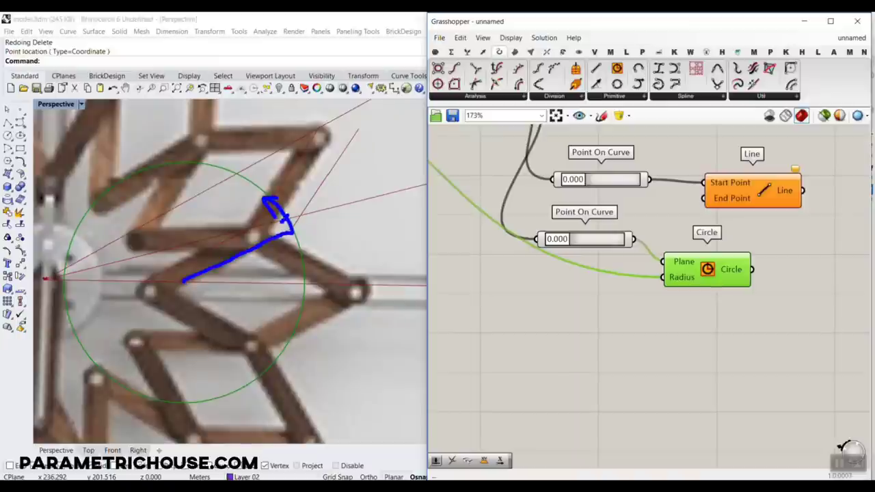
pyautogui.press('Escape')
pyautogui.click(533, 253)
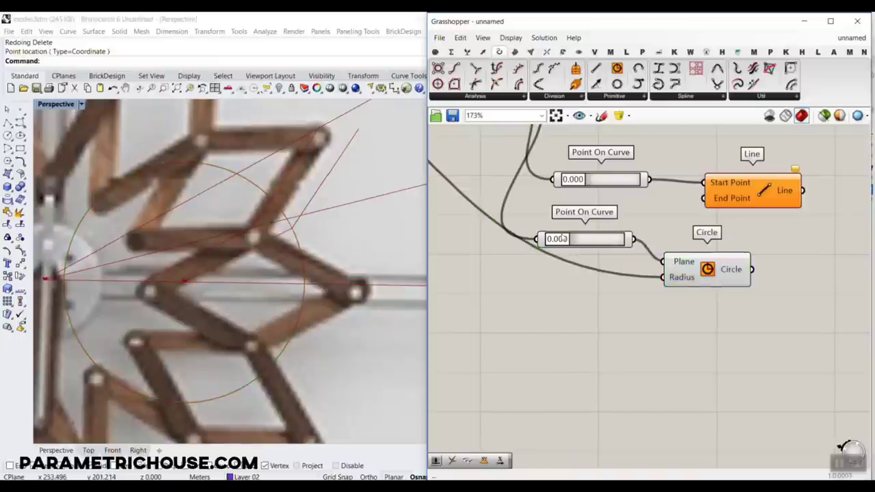
# Step: Feed the Circle's Plane from the original Point On Curve, delete the duplicate, and reposition the Circle
pyautogui.moveTo(554, 243)
pyautogui.mouseDown()
pyautogui.moveTo(573, 246)
pyautogui.moveTo(539, 250)
pyautogui.mouseUp()
pyautogui.moveTo(629, 209); pyautogui.dragTo(611, 249, button='right')
pyautogui.moveTo(632, 219); pyautogui.dragTo(647, 302)
pyautogui.click(604, 279)
pyautogui.press('Delete')
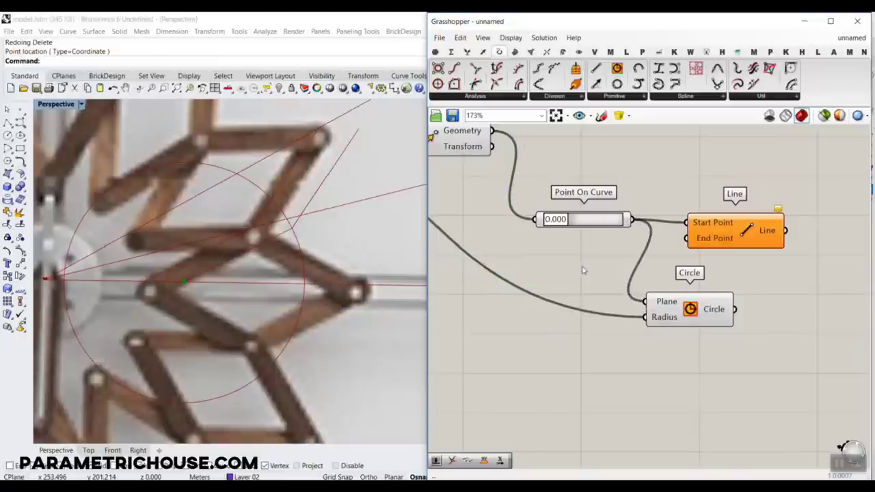
pyautogui.click(673, 305)
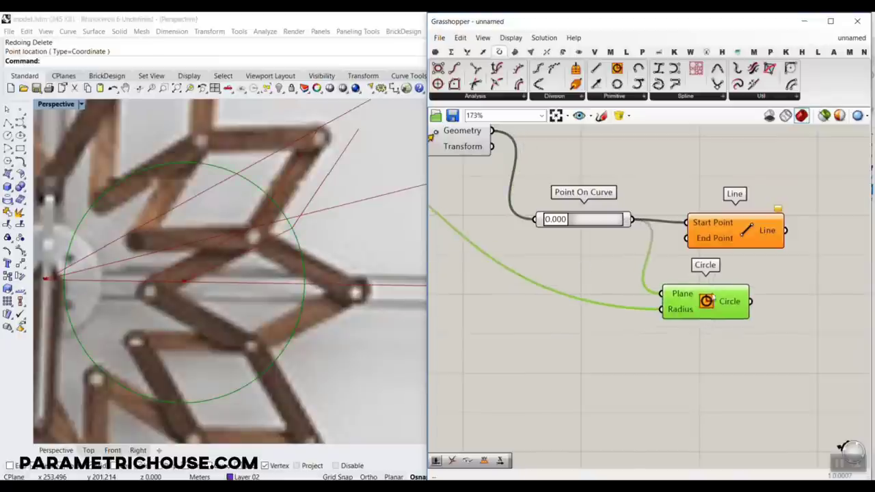
# Step: Add a Curve | Curve intersection component and connect the new Circle to its Curve A input
pyautogui.click(547, 56)
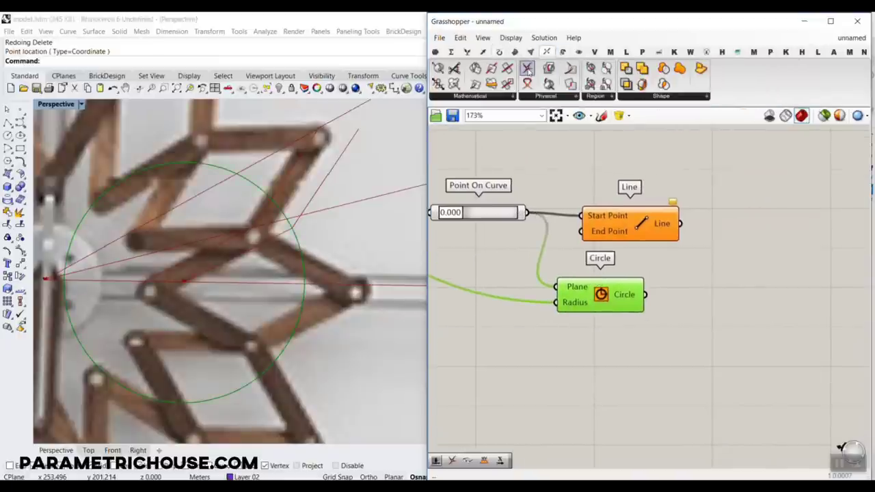
pyautogui.click(528, 71)
pyautogui.click(729, 324)
pyautogui.moveTo(644, 296); pyautogui.dragTo(677, 311)
pyautogui.moveTo(558, 290); pyautogui.dragTo(773, 329, button='right')
pyautogui.scroll(-5, 623, 260)
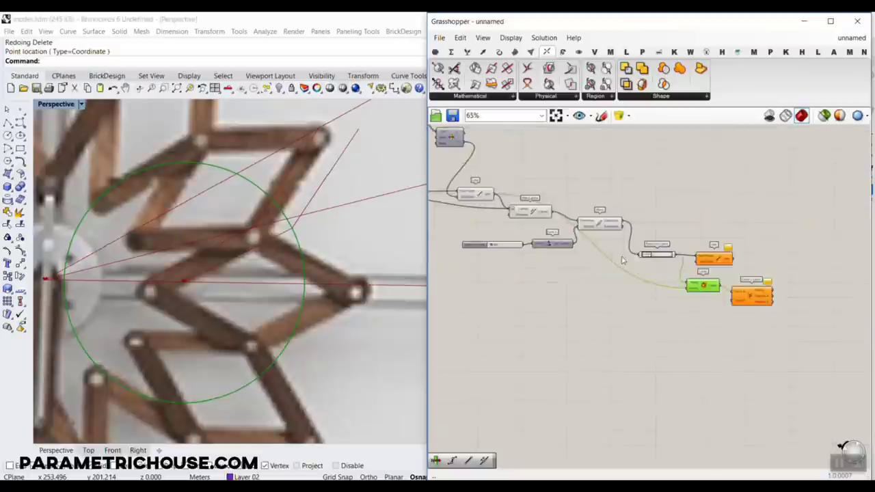
# Step: Connect the lower Rotate 3D's Geometry, the middle guide line, to Curve B of the new intersection
pyautogui.scroll(-4, 623, 261)
pyautogui.scroll(4, 473, 213)
pyautogui.click(540, 193)
pyautogui.click(533, 219)
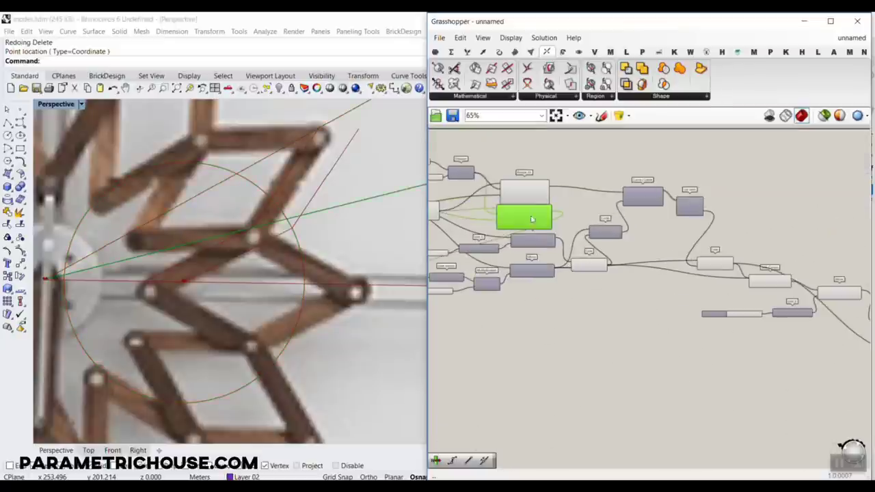
pyautogui.scroll(4, 552, 218)
pyautogui.moveTo(552, 209); pyautogui.dragTo(620, 220)
pyautogui.scroll(-8, 511, 205)
pyautogui.scroll(6, 693, 277)
pyautogui.scroll(4, 650, 261)
pyautogui.moveTo(655, 210); pyautogui.dragTo(648, 239)
# Step: Add a List Item fed by the intersection Points and connect its Item output to the new Line's End Point
pyautogui.click(467, 52)
pyautogui.moveTo(439, 68); pyautogui.dragTo(748, 265)
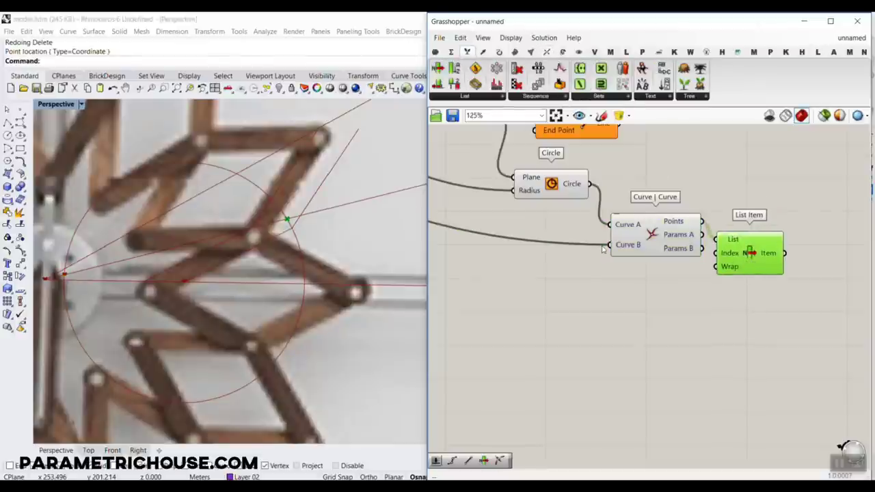
pyautogui.scroll(-4, 603, 247)
pyautogui.moveTo(598, 188); pyautogui.dragTo(729, 189)
pyautogui.scroll(2, 674, 228)
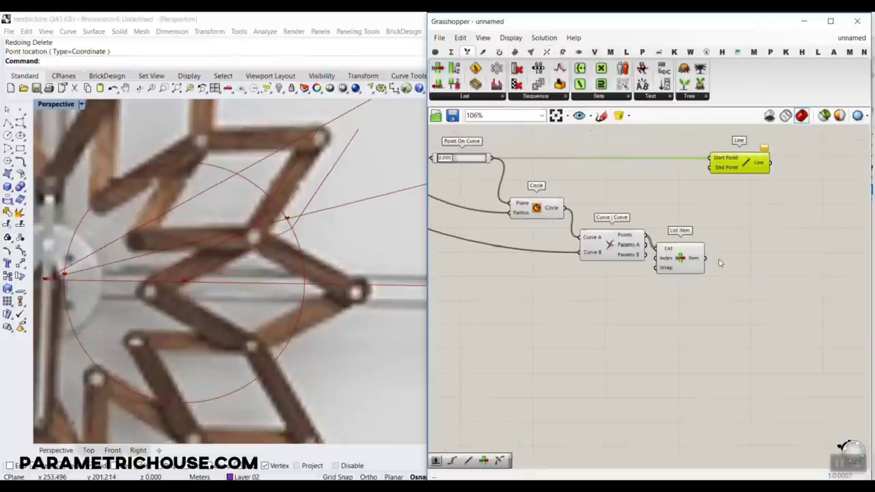
pyautogui.moveTo(705, 258); pyautogui.dragTo(709, 168)
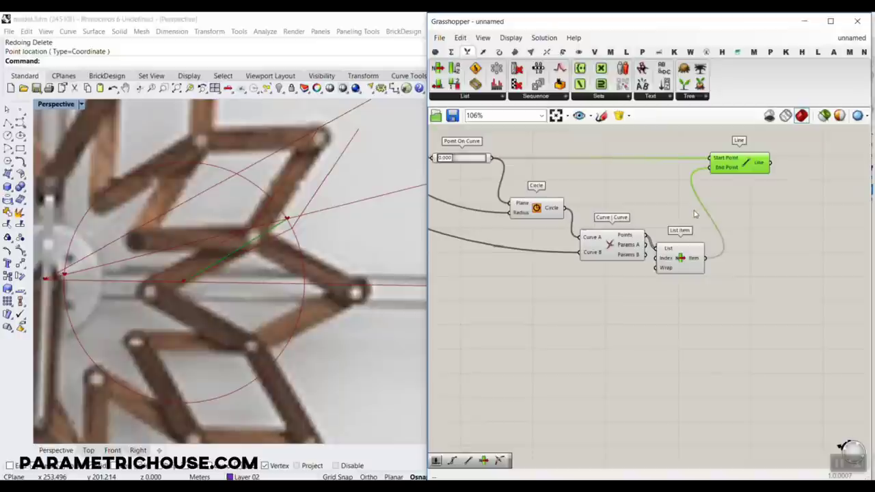
# Step: Turn off the preview of the new Circle and Curve | Curve components
pyautogui.moveTo(610, 196); pyautogui.dragTo(512, 285)
pyautogui.rightClick(512, 285)
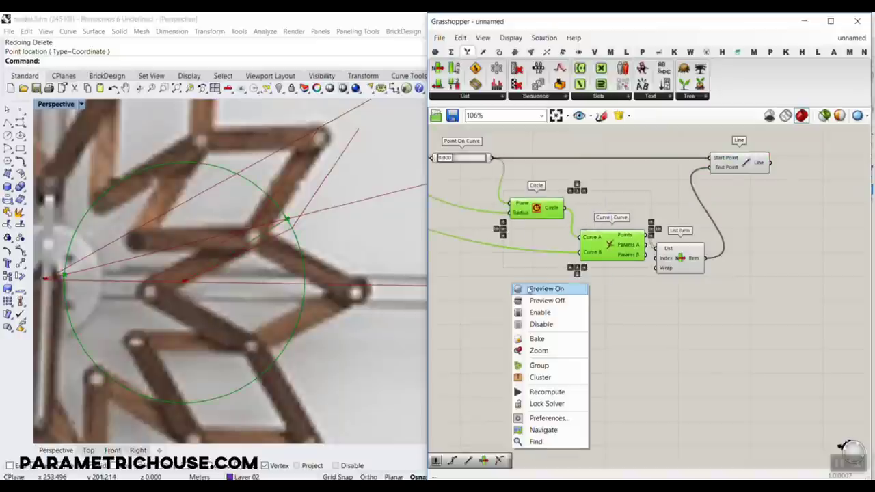
pyautogui.click(533, 290)
pyautogui.click(531, 308)
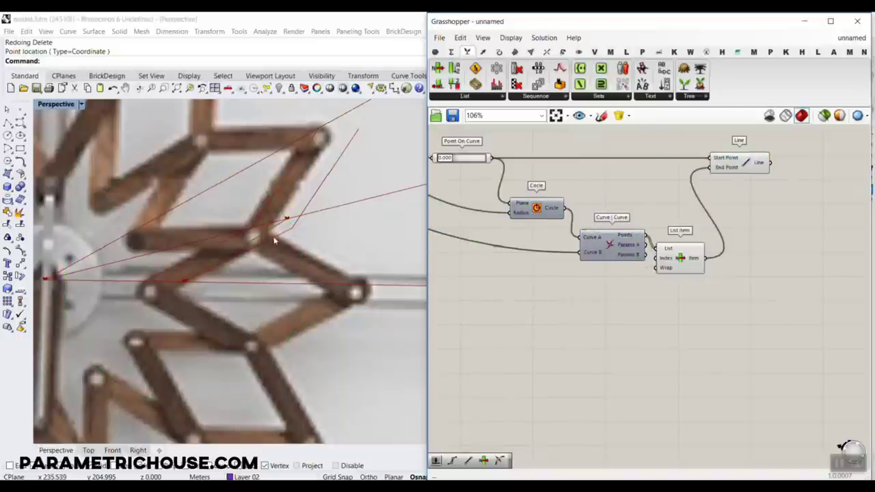
# Step: Add a vector Angle component and place it between the Point On Curve and the new Line
pyautogui.click(742, 172)
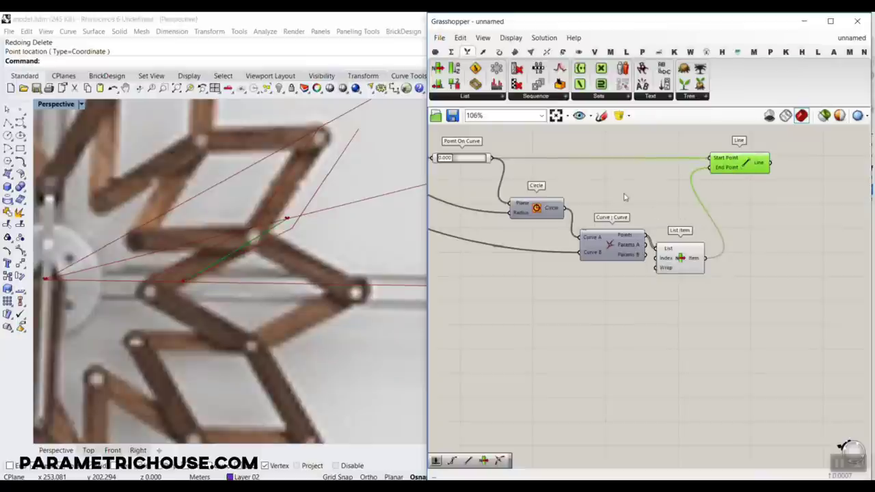
pyautogui.click(484, 53)
pyautogui.click(689, 97)
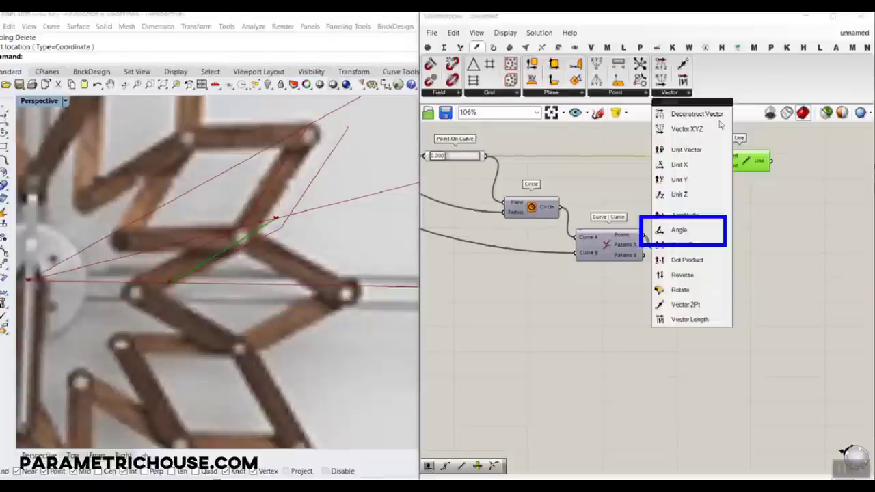
pyautogui.click(687, 97)
pyautogui.click(680, 230)
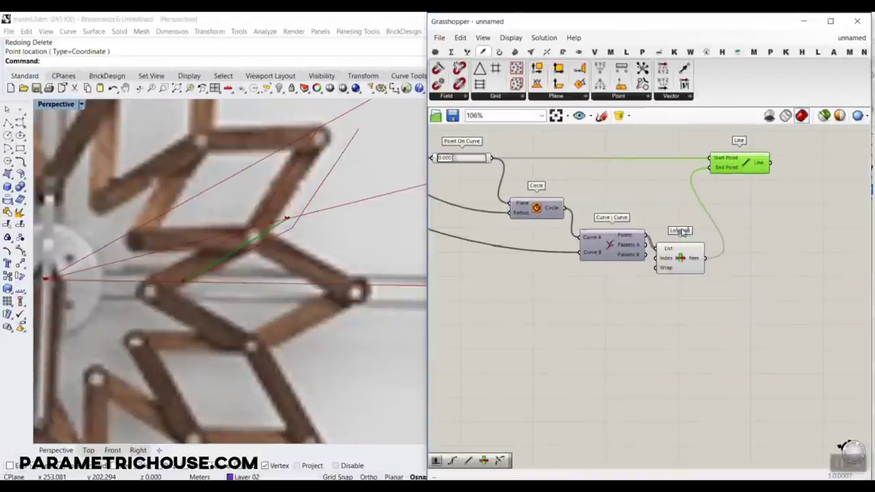
pyautogui.scroll(-3, 751, 299)
pyautogui.scroll(3, 676, 301)
pyautogui.click(712, 295)
pyautogui.moveTo(710, 297); pyautogui.dragTo(767, 303)
pyautogui.moveTo(803, 191); pyautogui.dragTo(732, 225, button='right')
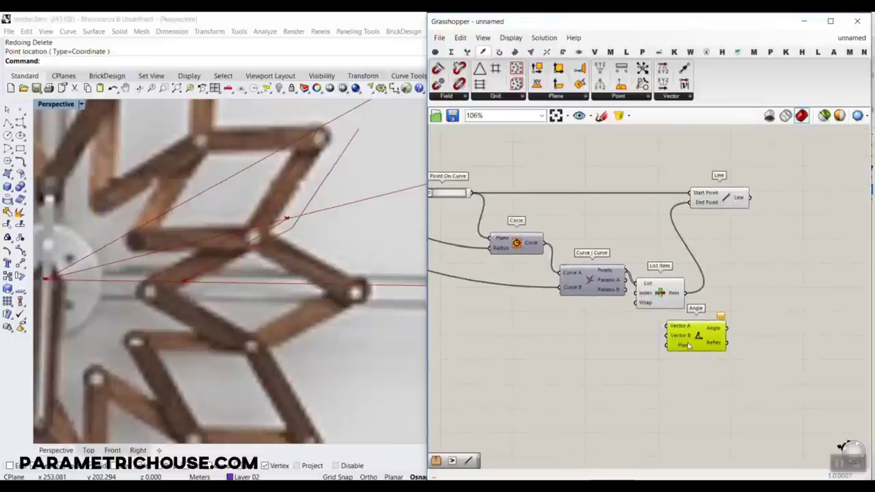
pyautogui.moveTo(692, 342); pyautogui.dragTo(639, 237)
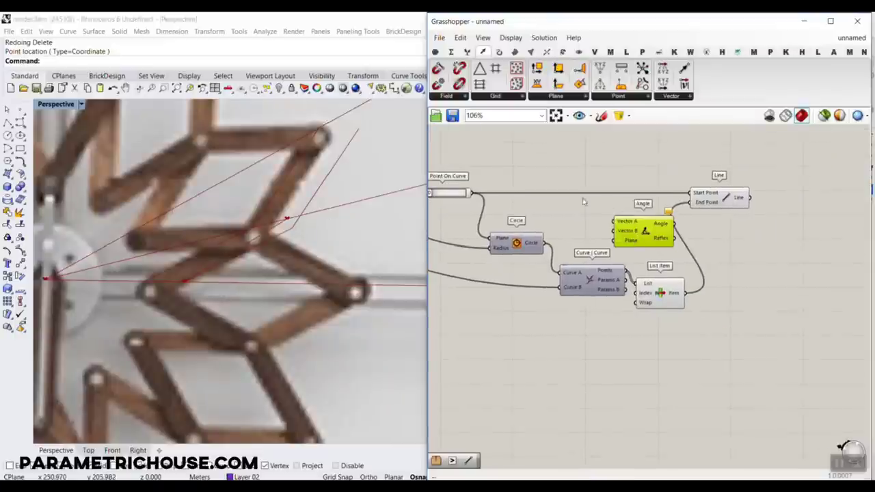
pyautogui.moveTo(583, 201); pyautogui.dragTo(676, 210, button='right')
pyautogui.moveTo(720, 241); pyautogui.dragTo(622, 193)
# Step: Add an Explode component and connect the moved link's Geometry to its Curve input
pyautogui.moveTo(492, 188); pyautogui.dragTo(650, 222, button='right')
pyautogui.scroll(2, 569, 216)
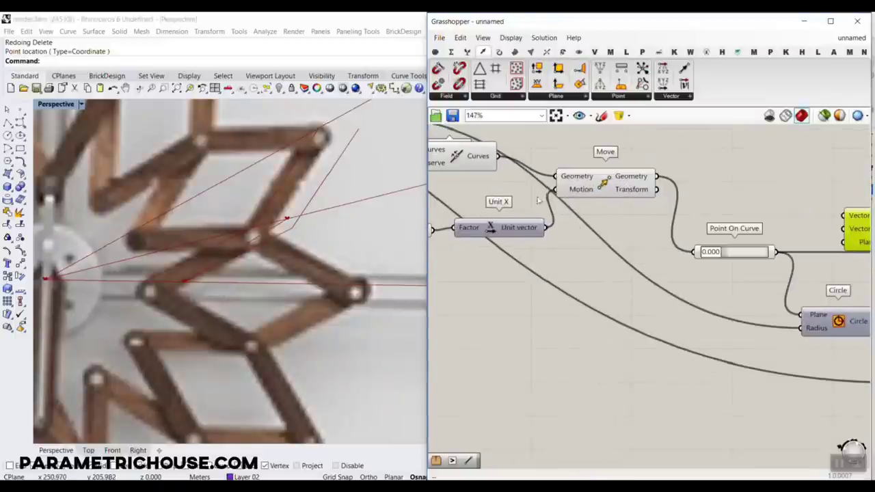
pyautogui.moveTo(483, 187); pyautogui.dragTo(546, 191, button='right')
pyautogui.moveTo(684, 209); pyautogui.dragTo(534, 207, button='right')
pyautogui.click(534, 191)
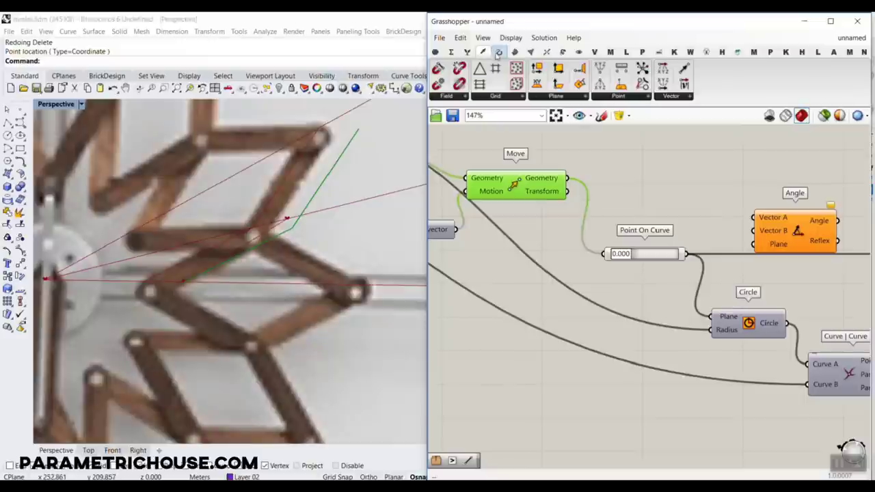
pyautogui.click(498, 54)
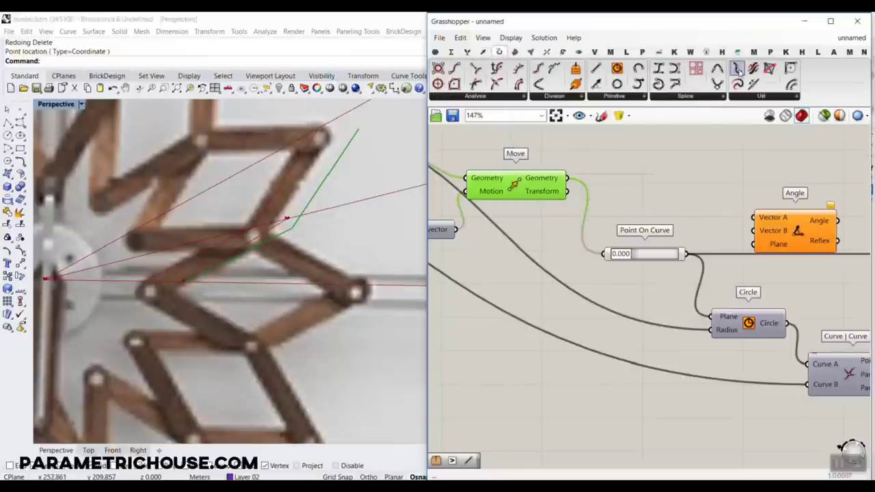
pyautogui.moveTo(738, 69); pyautogui.dragTo(603, 201)
pyautogui.moveTo(660, 212); pyautogui.dragTo(560, 219, button='right')
pyautogui.moveTo(561, 221); pyautogui.dragTo(573, 208)
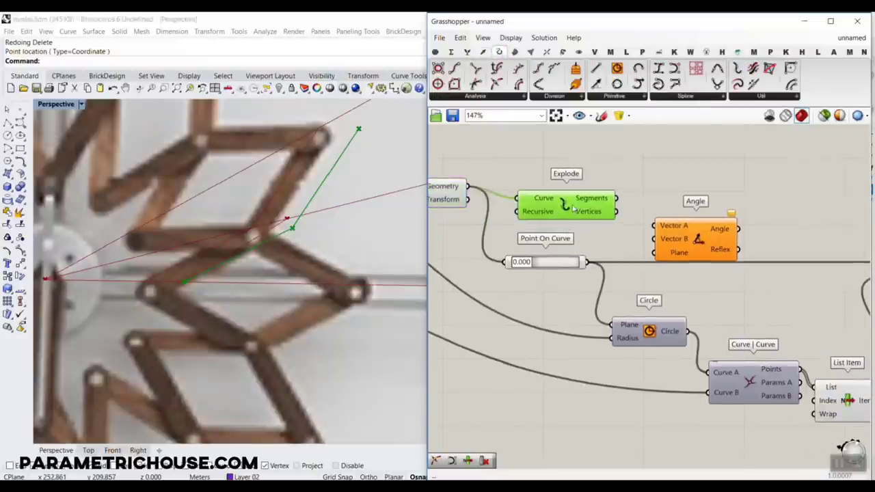
# Step: Add a List Item fed by Explode's Segments and connect its Item output to Vector A of the Angle component
pyautogui.click(467, 53)
pyautogui.moveTo(438, 68); pyautogui.dragTo(667, 206)
pyautogui.moveTo(691, 249); pyautogui.dragTo(600, 213, button='right')
pyautogui.moveTo(600, 212); pyautogui.dragTo(714, 201)
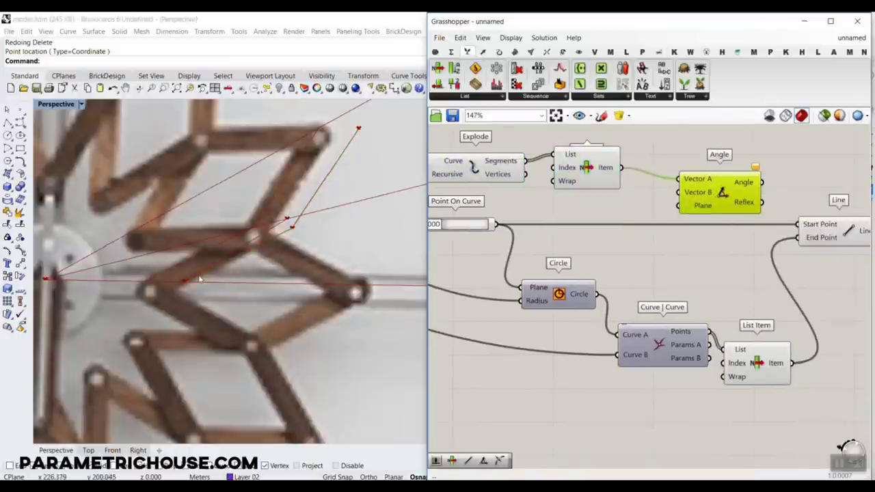
# Step: Move the Angle component beyond the new Line component and connect the Line output to Vector B
pyautogui.moveTo(726, 237); pyautogui.dragTo(545, 232, button='right')
pyautogui.moveTo(545, 195); pyautogui.dragTo(771, 192)
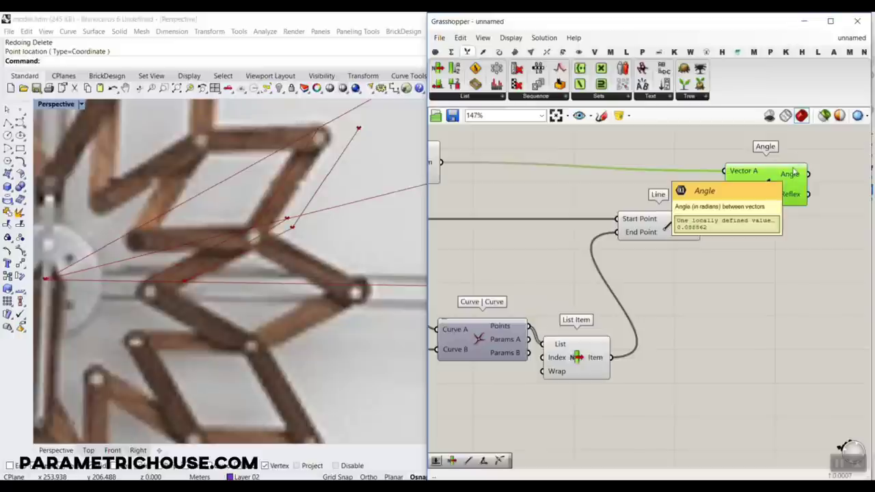
# Step: Turn off the preview of the Move, Explode, Point On Curve, List Item and Line components together
pyautogui.scroll(-5, 780, 226)
pyautogui.scroll(1, 782, 264)
pyautogui.moveTo(797, 273); pyautogui.dragTo(531, 176)
pyautogui.middleClick(576, 129)
pyautogui.click(592, 146)
pyautogui.click(595, 166)
# Step: Turn the preview of the Move component back on
pyautogui.scroll(2, 594, 177)
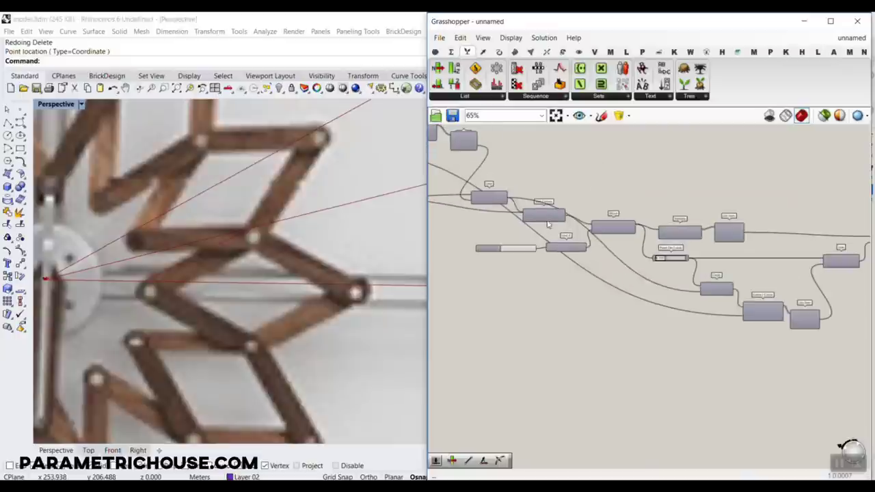
pyautogui.scroll(2, 547, 224)
pyautogui.scroll(2, 595, 225)
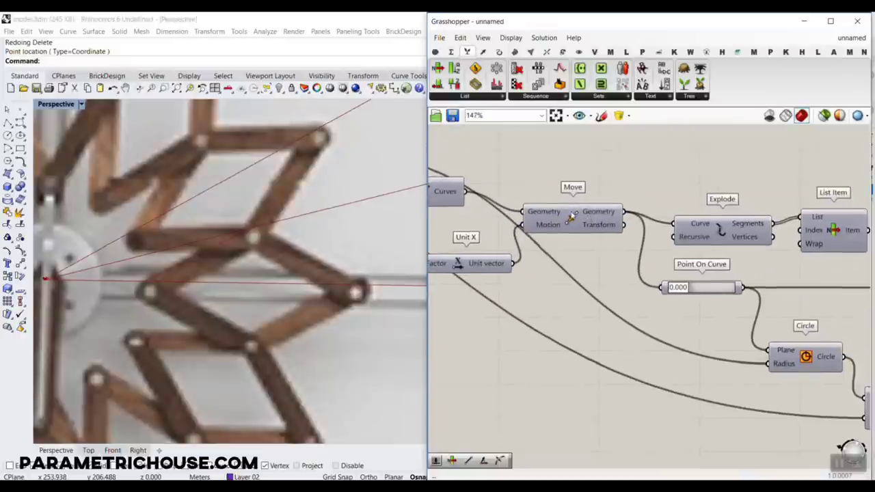
# Step: Add a Rotate 3D component above Explode and connect Move's Geometry output to its Geometry input
pyautogui.doubleClick(749, 149)
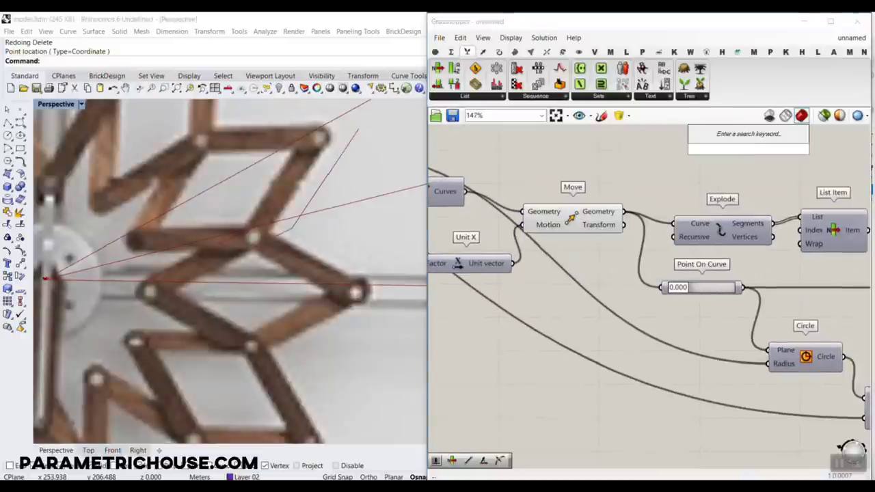
pyautogui.write('rot')
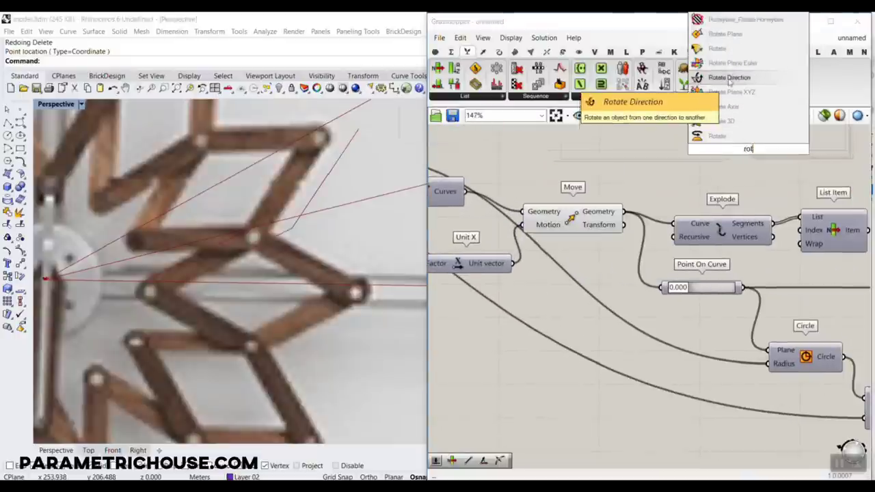
pyautogui.click(716, 121)
pyautogui.moveTo(629, 178); pyautogui.dragTo(593, 240, button='right')
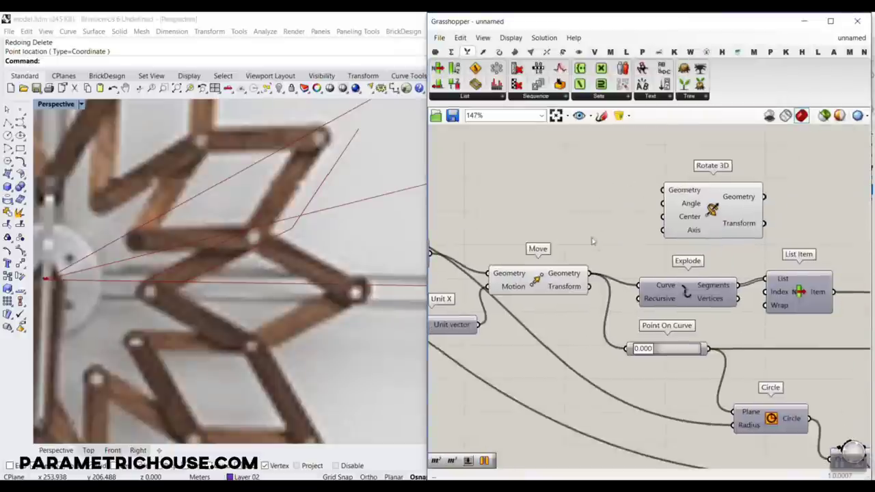
pyautogui.click(554, 284)
pyautogui.moveTo(589, 273); pyautogui.dragTo(665, 190)
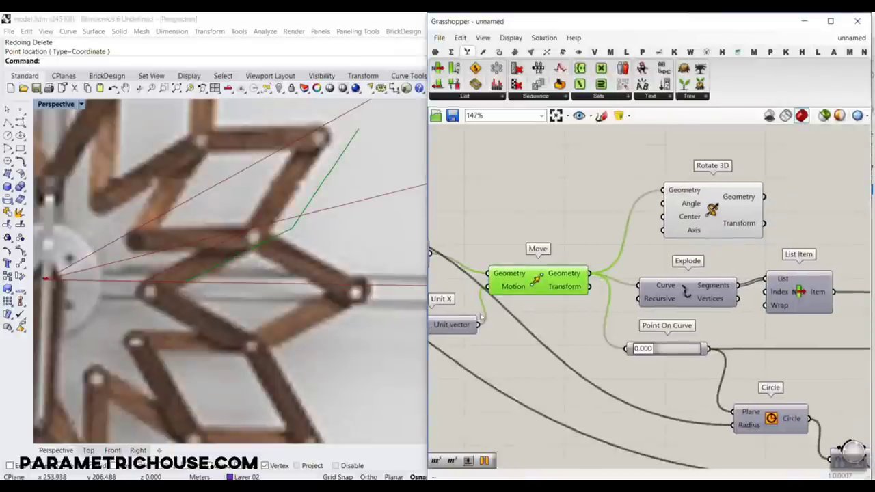
# Step: Select the Point On Curve component fed by Move and widen its slider slightly
pyautogui.rightClick(688, 351)
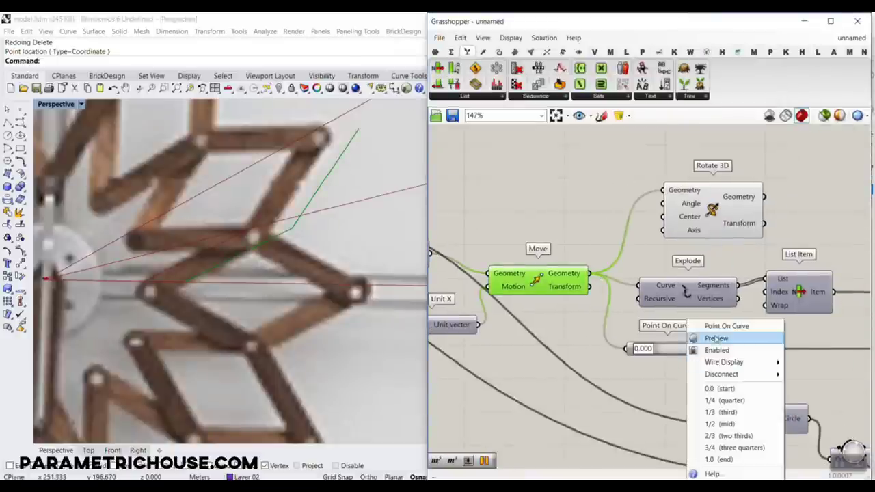
pyautogui.click(671, 350)
pyautogui.moveTo(723, 351); pyautogui.dragTo(734, 350)
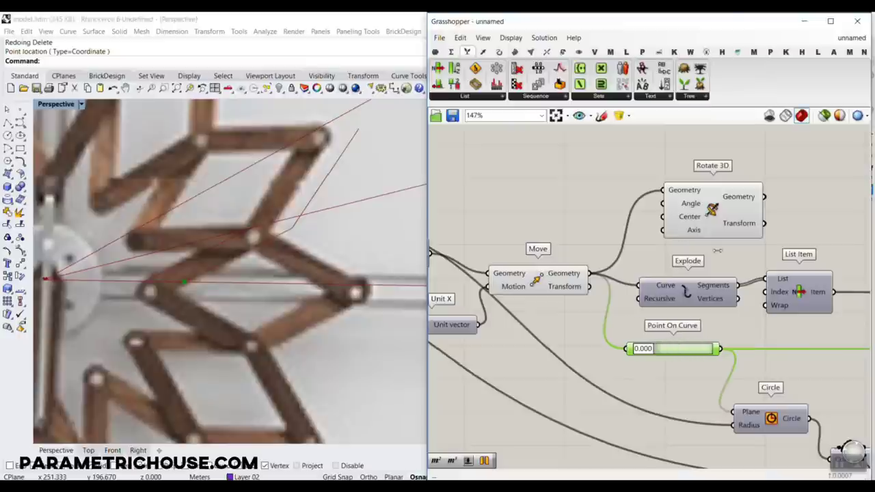
pyautogui.moveTo(181, 280)
pyautogui.mouseDown()
pyautogui.moveTo(285, 234)
pyautogui.moveTo(354, 149)
pyautogui.mouseUp()
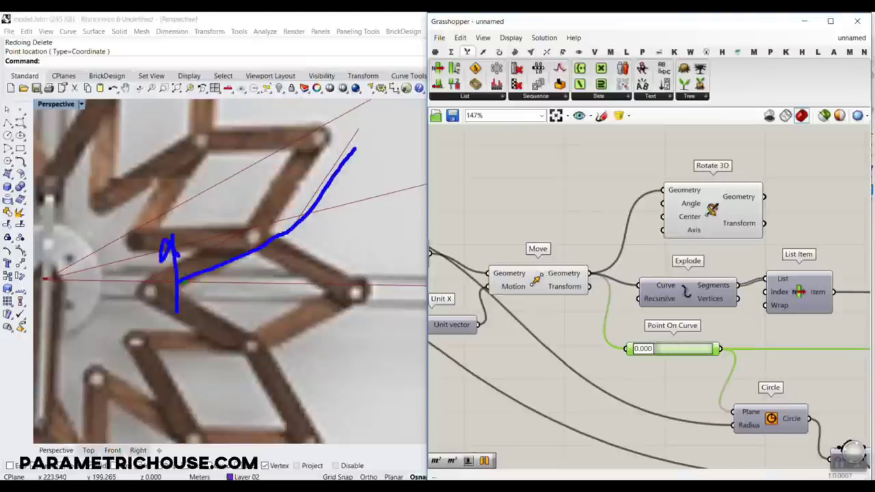
pyautogui.moveTo(315, 208)
pyautogui.mouseDown()
pyautogui.moveTo(260, 182)
pyautogui.moveTo(267, 194)
pyautogui.mouseUp()
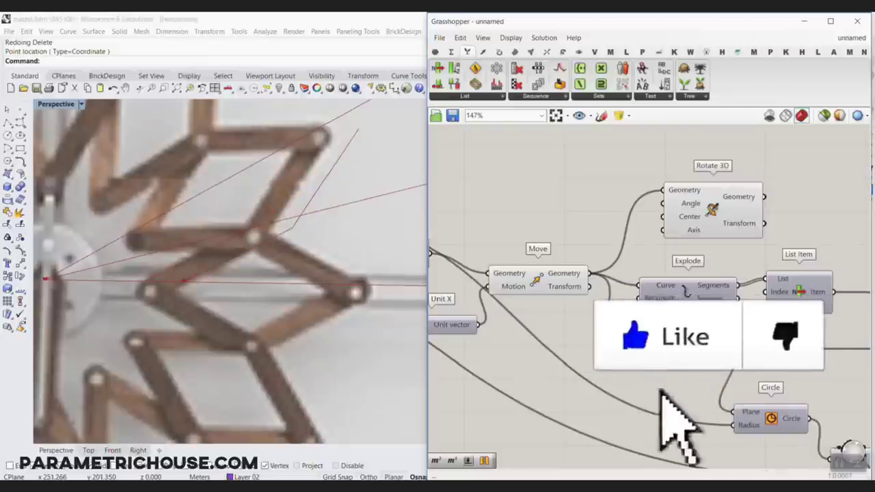
# Step: Feed the Point On Curve into Rotate 3D's Center and the Angle output into its Angle, repositioning Rotate 3D beside the Angle component
pyautogui.moveTo(720, 349); pyautogui.dragTo(665, 217)
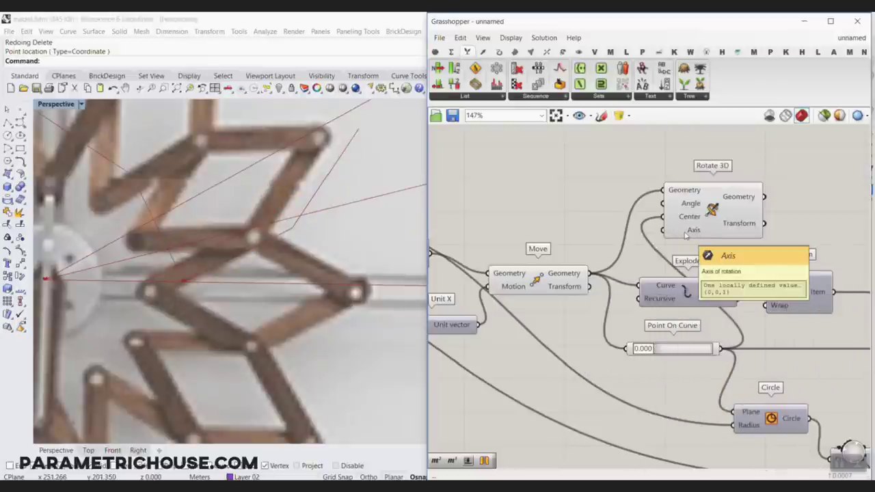
pyautogui.rightClick(691, 202)
pyautogui.moveTo(655, 187); pyautogui.dragTo(474, 217, button='right')
pyautogui.moveTo(495, 247); pyautogui.dragTo(761, 272)
pyautogui.scroll(-4, 496, 248)
pyautogui.scroll(4, 722, 271)
pyautogui.moveTo(738, 304); pyautogui.dragTo(747, 257)
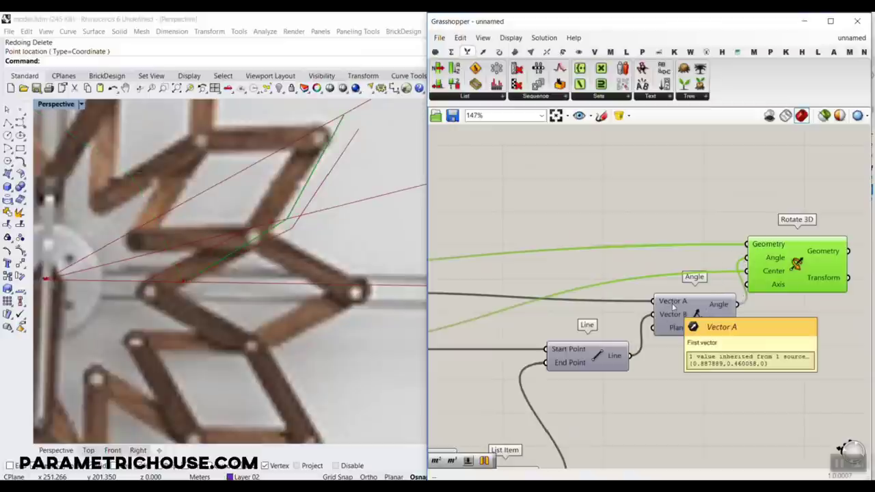
# Step: Turn off the preview of the components feeding Rotate 3D, from the earlier line constructions through to Angle
pyautogui.scroll(-5, 672, 308)
pyautogui.moveTo(745, 390); pyautogui.dragTo(449, 253)
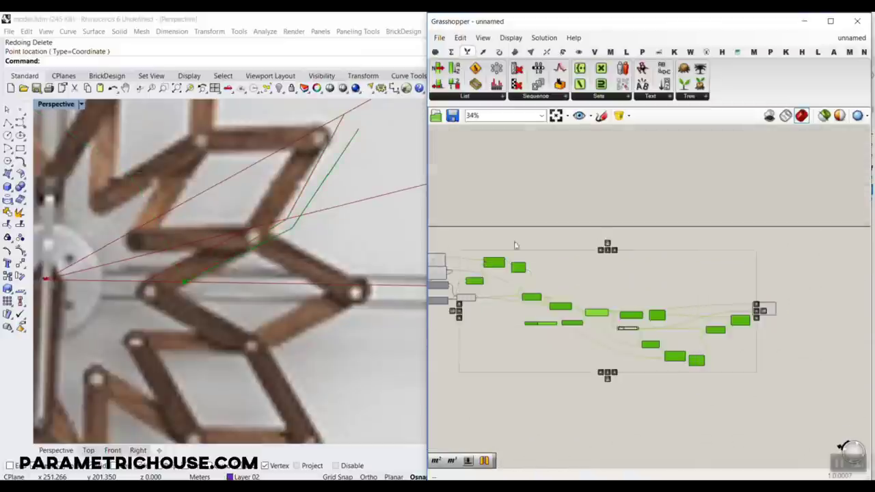
pyautogui.rightClick(571, 224)
pyautogui.click(605, 237)
pyautogui.scroll(-4, 288, 264)
pyautogui.scroll(8, 288, 264)
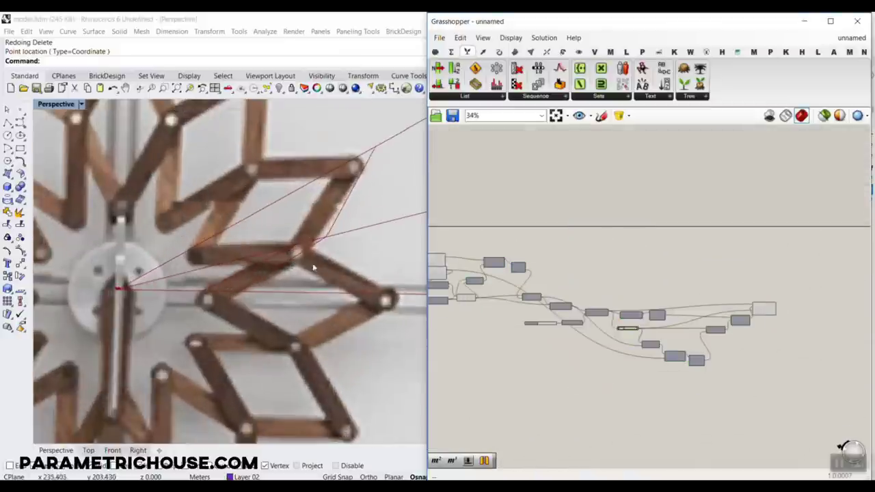
pyautogui.scroll(-8, 327, 320)
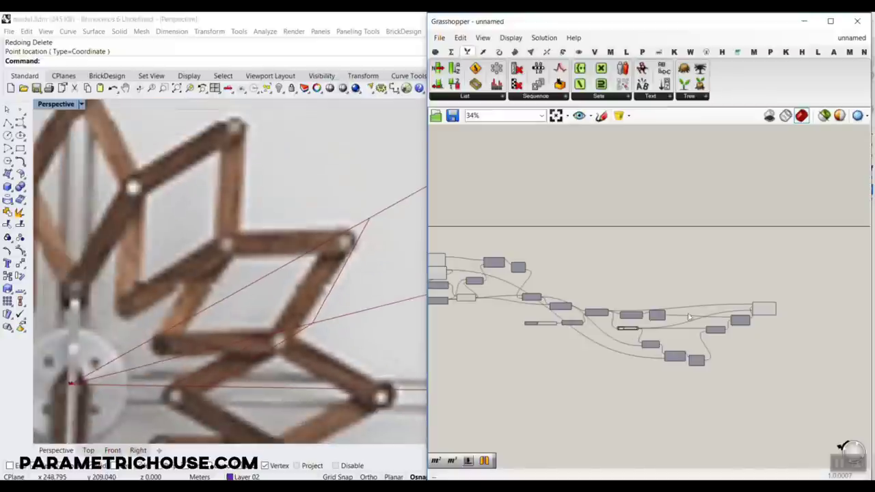
pyautogui.scroll(7, 335, 324)
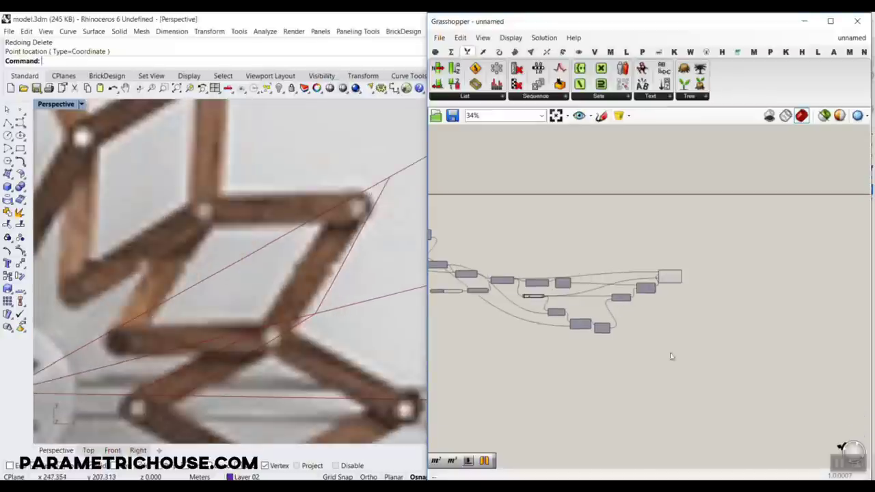
# Step: Add a Mirror component beside Rotate 3D and connect the rotated geometry to its Geometry input
pyautogui.scroll(4, 722, 301)
pyautogui.click(629, 266)
pyautogui.scroll(2, 635, 270)
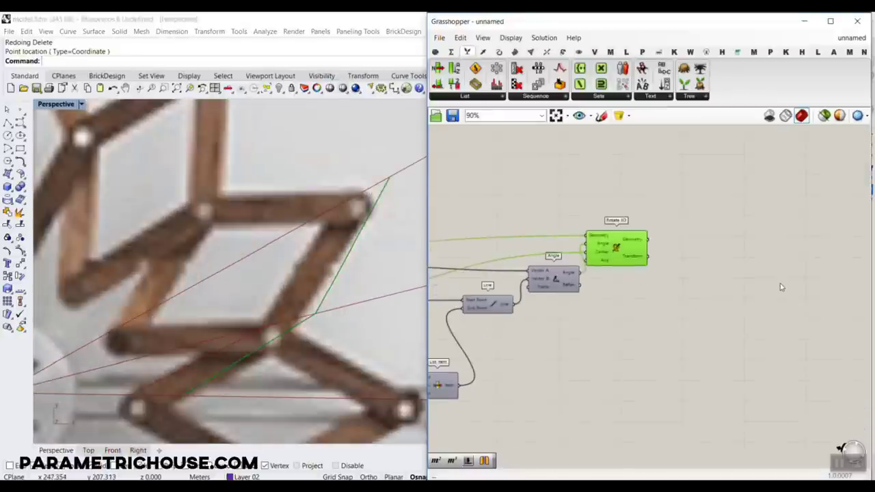
pyautogui.doubleClick(742, 267)
pyautogui.write('mir')
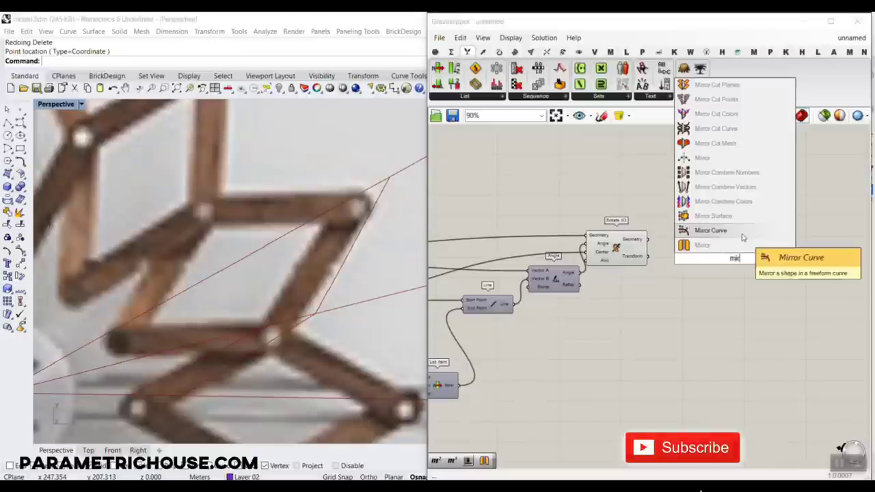
pyautogui.press('Return')
pyautogui.scroll(4, 648, 246)
pyautogui.moveTo(651, 221); pyautogui.dragTo(777, 254)
pyautogui.moveTo(801, 268); pyautogui.dragTo(766, 282)
# Step: Turn off the preview of all components in the definition, including Rotate 3D and Mirror
pyautogui.scroll(-3, 470, 301)
pyautogui.scroll(-8, 283, 312)
pyautogui.moveTo(268, 347); pyautogui.dragTo(259, 330, button='right')
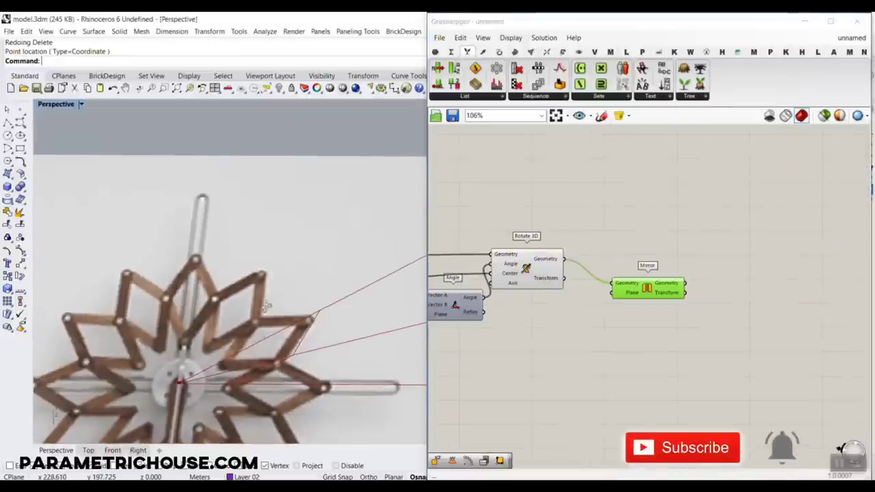
pyautogui.scroll(-6, 258, 335)
pyautogui.scroll(9, 259, 355)
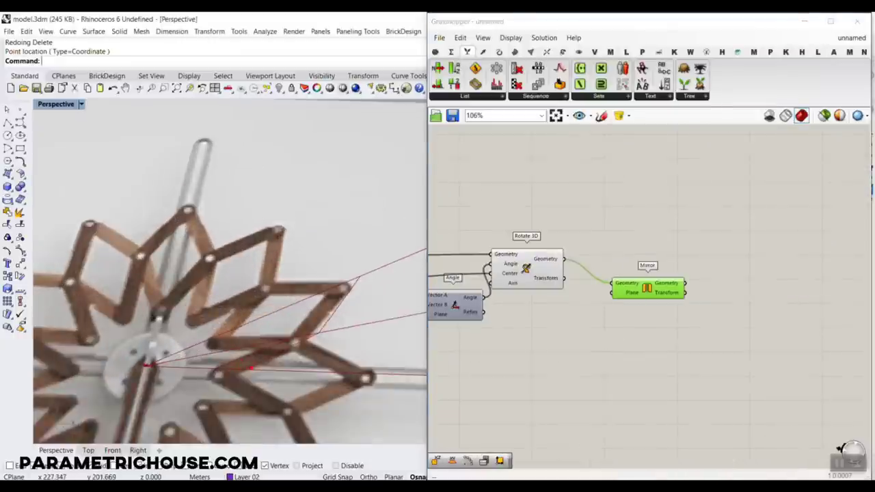
pyautogui.click(650, 289)
pyautogui.rightClick(651, 289)
pyautogui.scroll(-5, 756, 325)
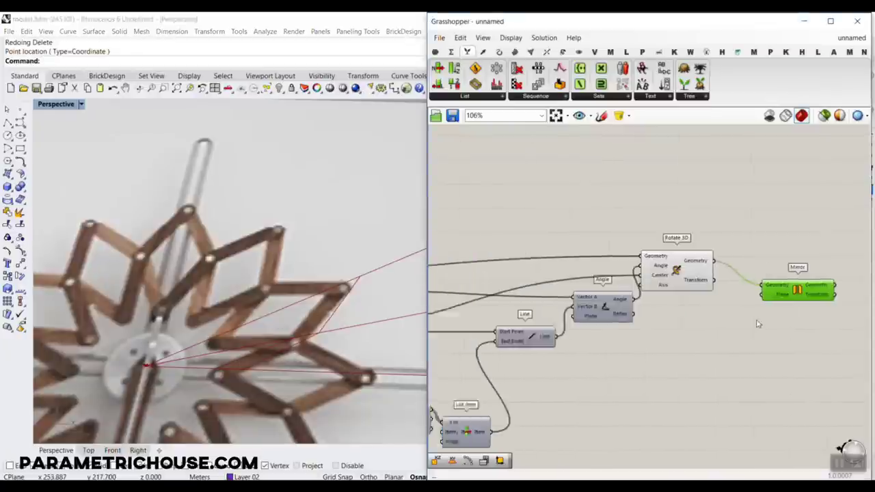
pyautogui.moveTo(792, 378); pyautogui.dragTo(430, 244)
pyautogui.rightClick(521, 208)
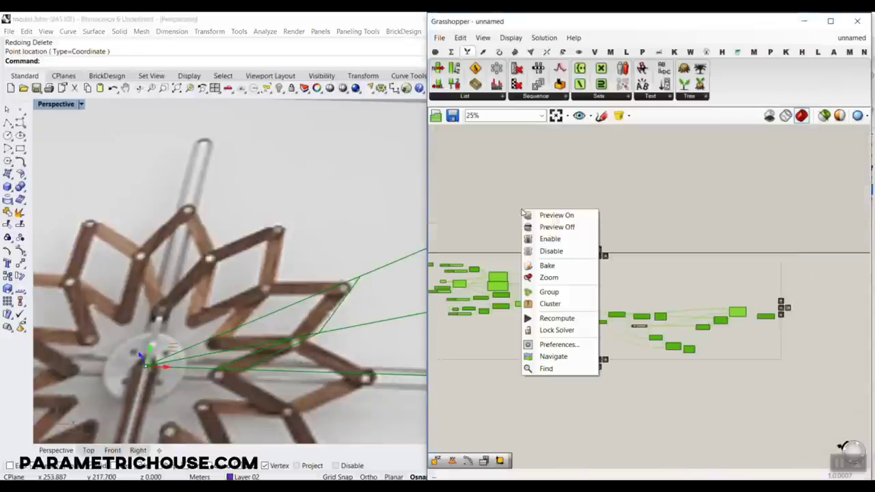
pyautogui.click(554, 227)
pyautogui.click(553, 228)
pyautogui.scroll(6, 712, 284)
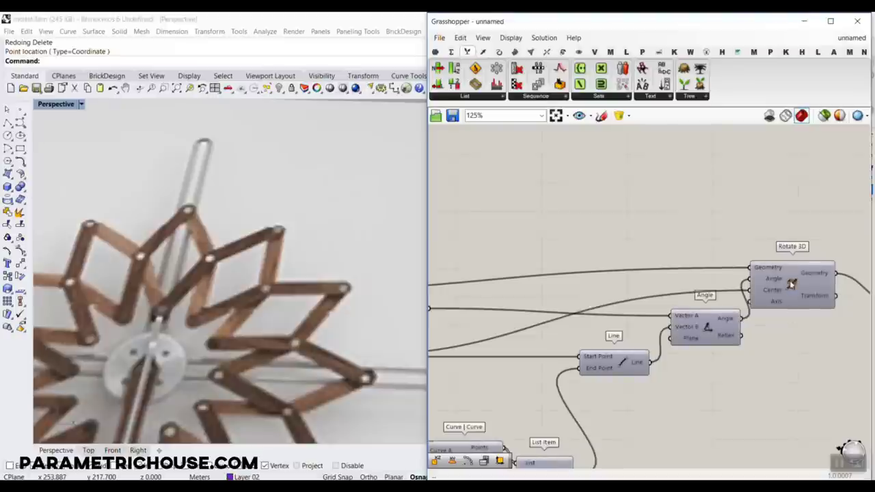
# Step: Turn on the preview of the final Rotate 3D and set the number slider driving the Unit X move to 0.0
pyautogui.rightClick(750, 274)
pyautogui.click(773, 303)
pyautogui.scroll(-3, 667, 272)
pyautogui.scroll(5, 523, 289)
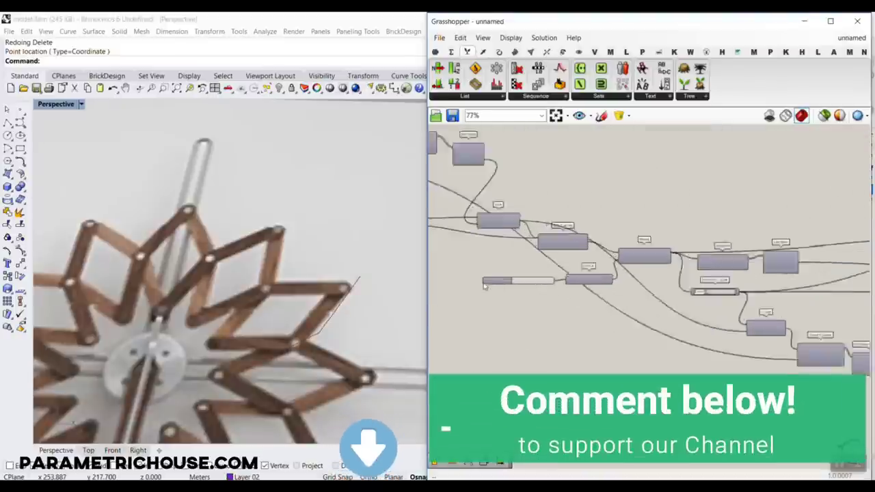
pyautogui.moveTo(523, 281); pyautogui.dragTo(494, 297)
pyautogui.scroll(-5, 752, 260)
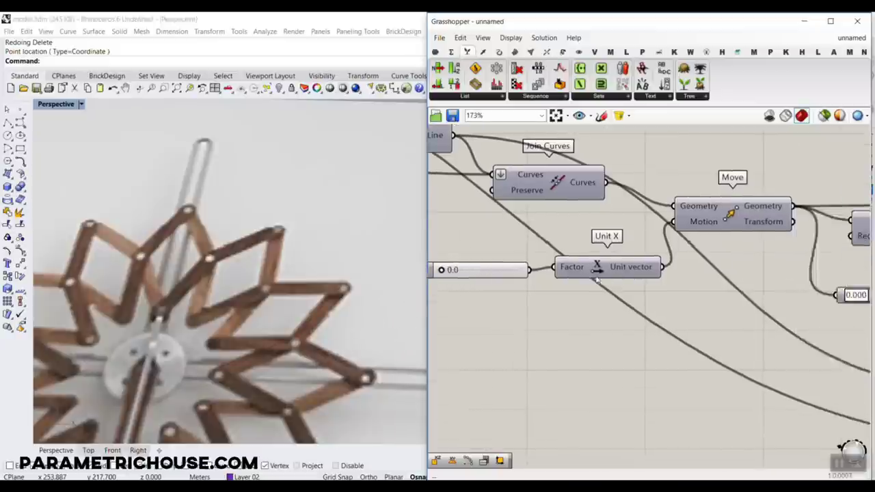
# Step: Turn on the preview of the lower of the two stacked Rotate 3D components near the start of the definition
pyautogui.scroll(4, 752, 260)
pyautogui.click(801, 273)
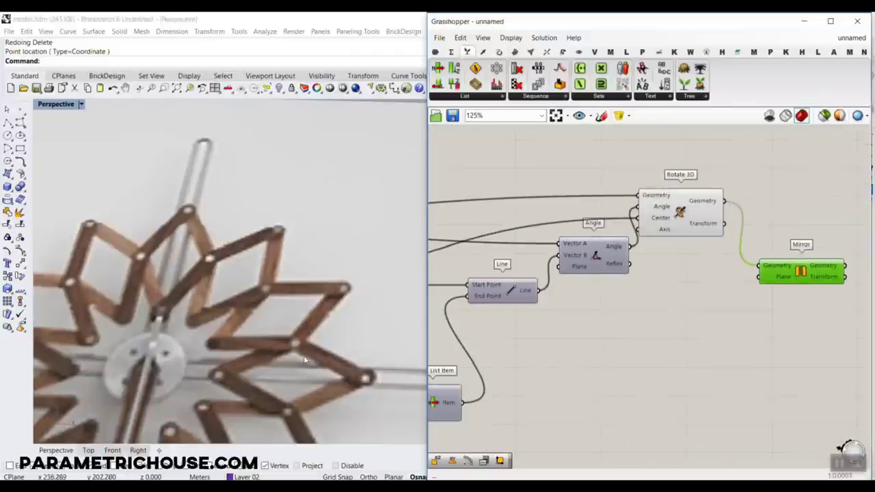
pyautogui.scroll(-5, 676, 317)
pyautogui.moveTo(554, 312); pyautogui.dragTo(660, 296, button='right')
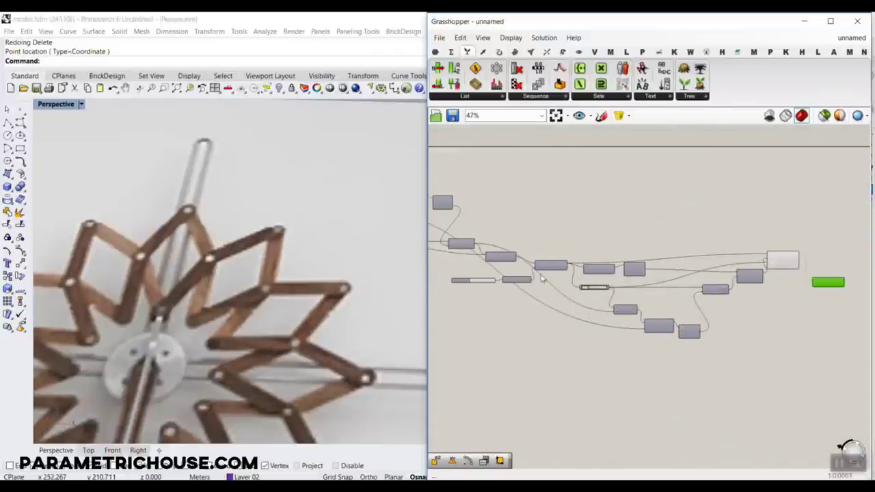
pyautogui.scroll(3, 543, 279)
pyautogui.moveTo(489, 263); pyautogui.dragTo(692, 277, button='right')
pyautogui.scroll(-3, 692, 277)
pyautogui.scroll(3, 503, 228)
pyautogui.rightClick(453, 193)
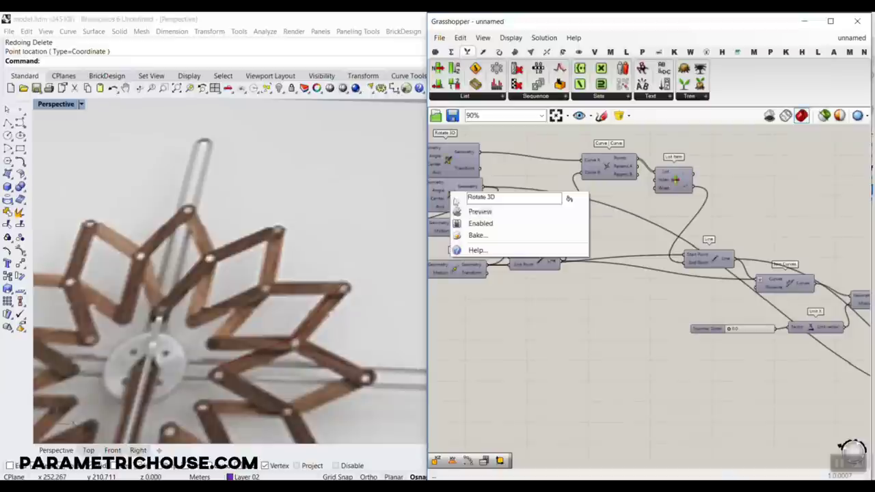
pyautogui.click(478, 209)
pyautogui.moveTo(274, 349); pyautogui.dragTo(232, 353, button='right')
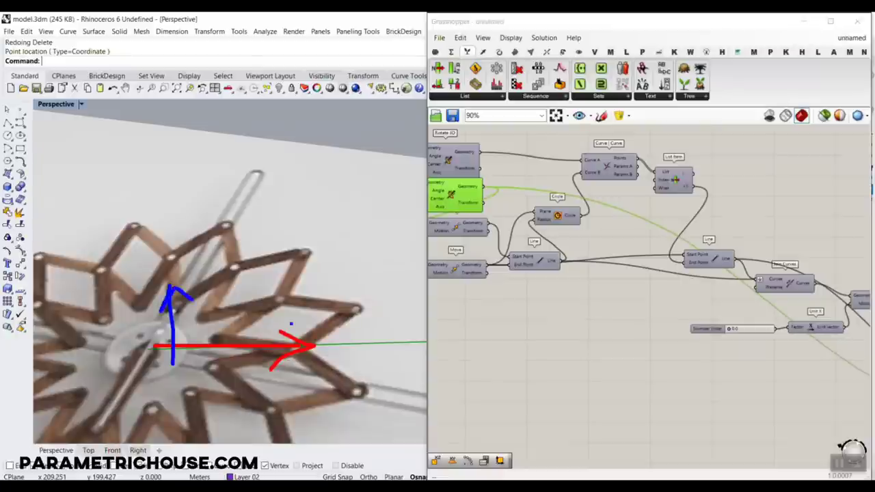
pyautogui.moveTo(307, 344); pyautogui.dragTo(364, 392)
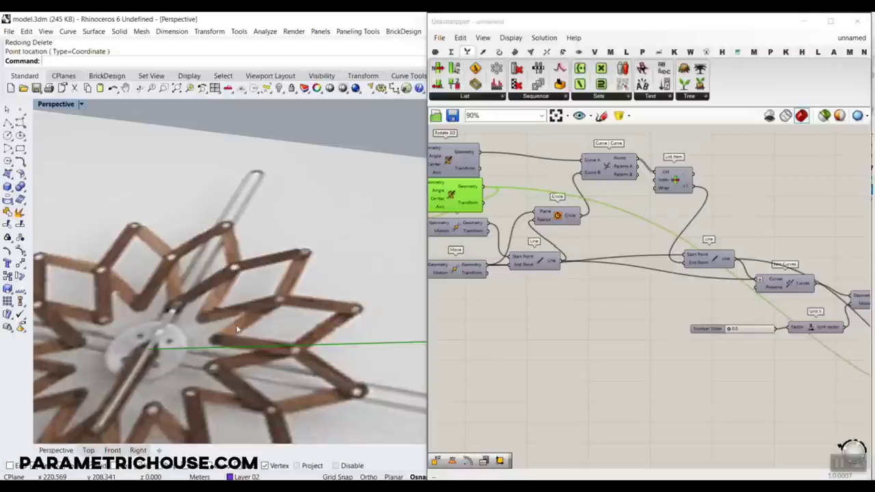
# Step: Add a Construct Plane component above the stacked Rotate 3D components and connect the Start point to its Origin
pyautogui.click(482, 53)
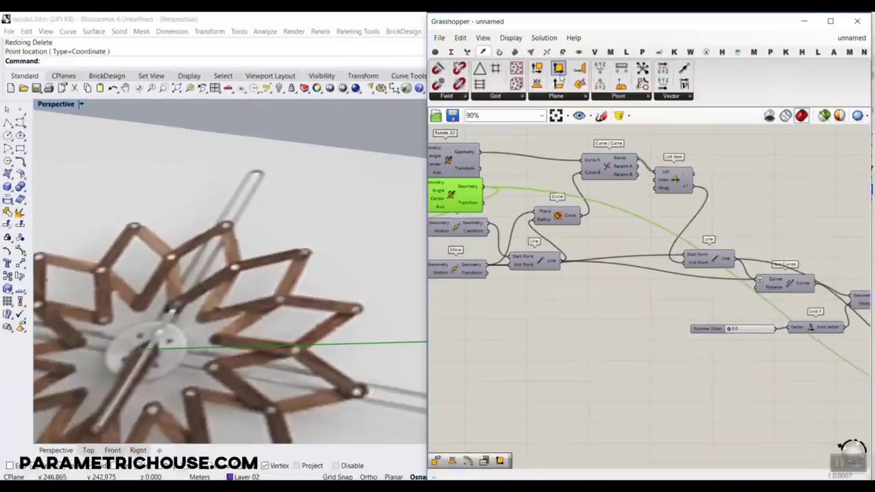
pyautogui.click(560, 73)
pyautogui.moveTo(444, 175); pyautogui.dragTo(580, 235, button='right')
pyautogui.scroll(-1, 580, 235)
pyautogui.click(576, 178)
pyautogui.scroll(5, 562, 174)
pyautogui.moveTo(563, 171); pyautogui.dragTo(586, 220, button='right')
pyautogui.moveTo(448, 269); pyautogui.dragTo(655, 248, button='right')
pyautogui.click(478, 361)
pyautogui.moveTo(494, 362); pyautogui.dragTo(783, 199)
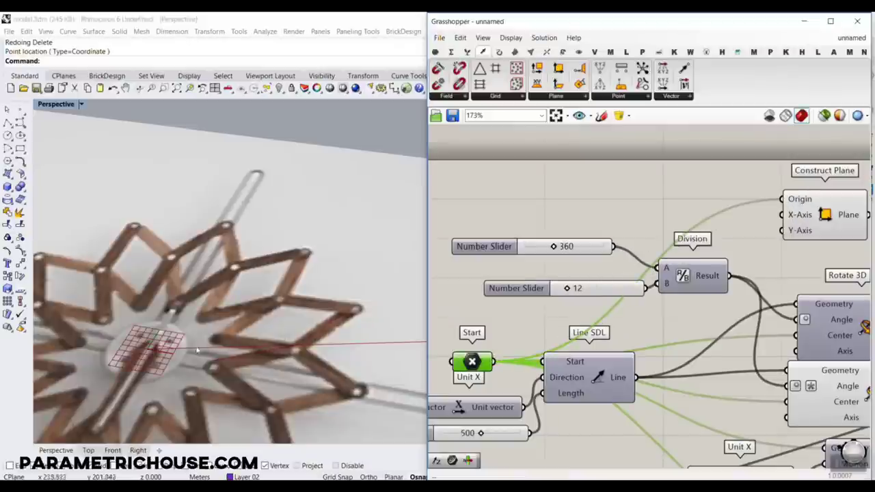
# Step: Connect the previewed rotated line to Construct Plane's X-Axis and move the component below the final Rotate 3D and Mirror
pyautogui.moveTo(828, 362); pyautogui.dragTo(618, 317, button='right')
pyautogui.moveTo(725, 333); pyautogui.dragTo(823, 343)
pyautogui.scroll(-9, 502, 234)
pyautogui.scroll(5, 822, 343)
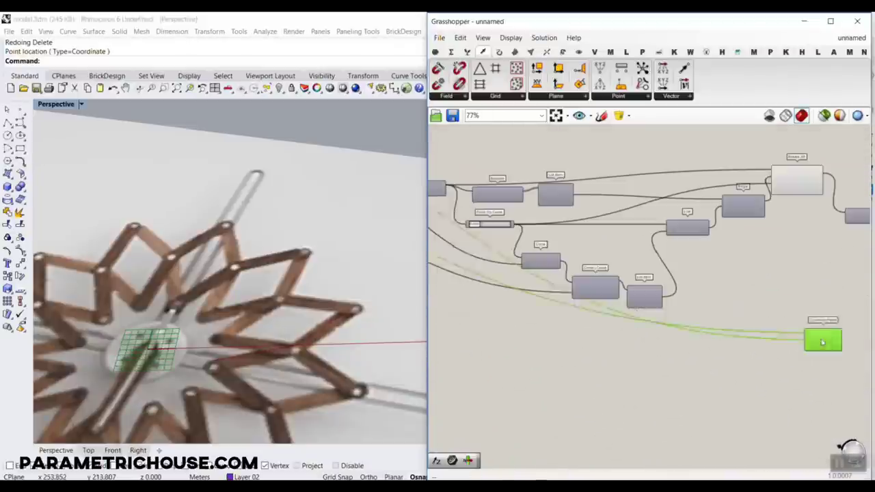
# Step: Add a Unit Z vector and connect it to Construct Plane's Y-Axis
pyautogui.scroll(4, 822, 342)
pyautogui.doubleClick(736, 279)
pyautogui.write('z')
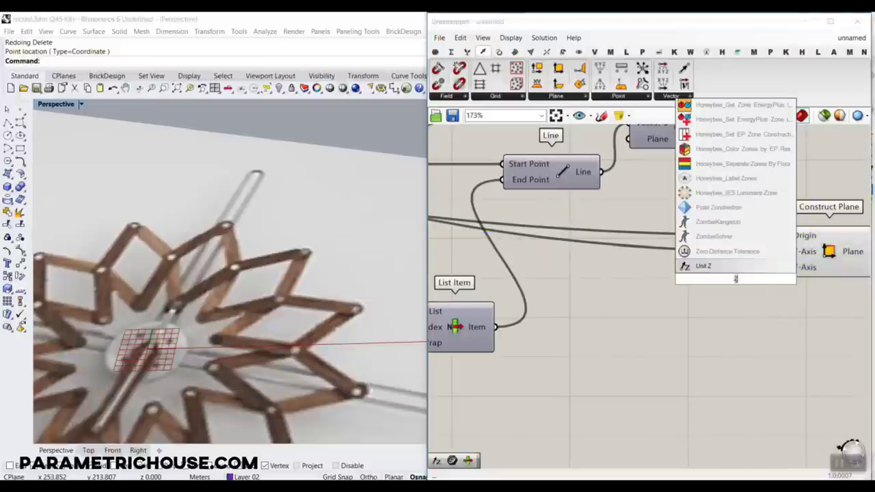
pyautogui.press('Return')
pyautogui.moveTo(783, 273); pyautogui.dragTo(787, 267)
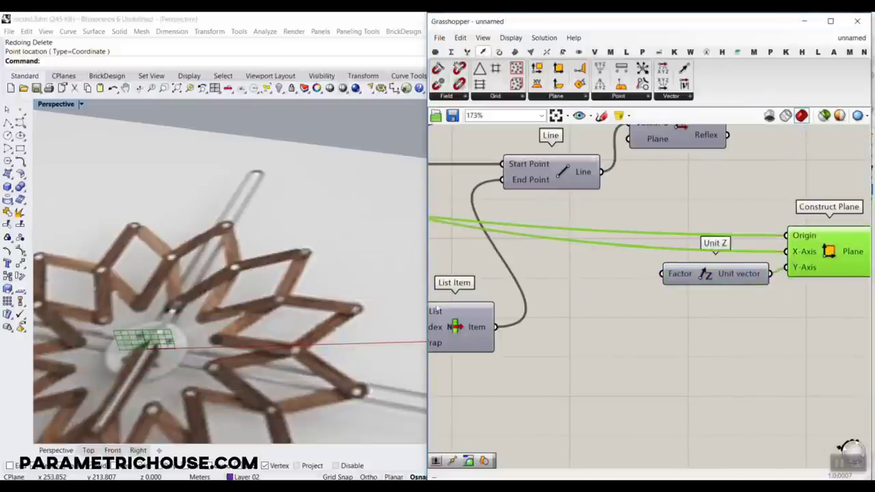
# Step: Connect the constructed plane to the Mirror component's Plane input
pyautogui.scroll(-3, 640, 276)
pyautogui.scroll(3, 641, 276)
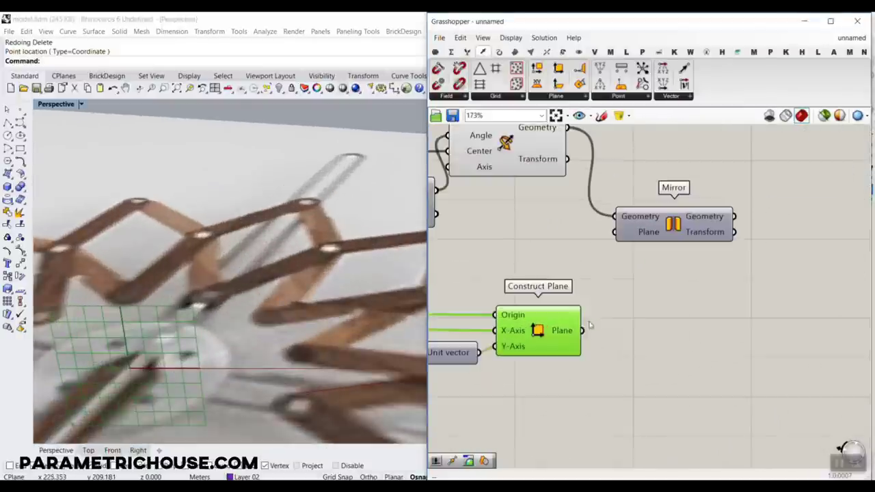
pyautogui.moveTo(582, 330); pyautogui.dragTo(615, 232)
pyautogui.scroll(-10, 210, 288)
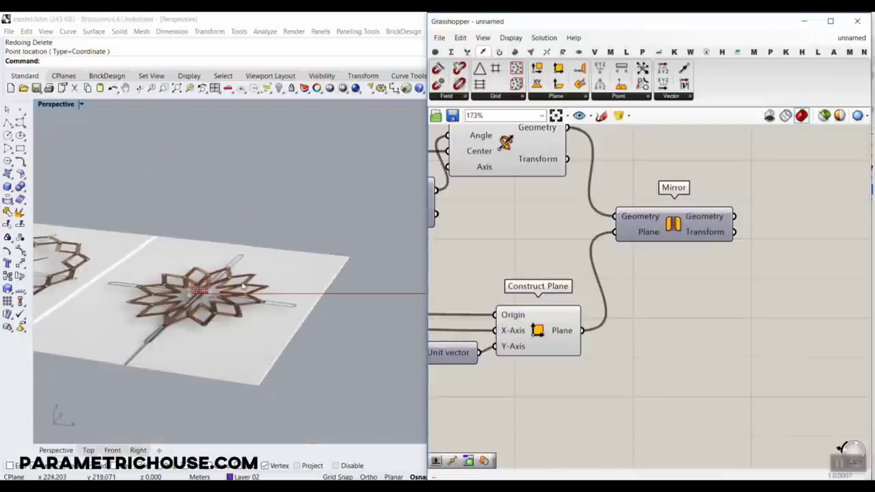
pyautogui.moveTo(209, 287); pyautogui.dragTo(232, 339, button='right')
# Step: Turn off the preview of Construct Plane and its neighbours, and turn the preview of Rotate 3D and Mirror back on
pyautogui.scroll(-5, 693, 299)
pyautogui.moveTo(608, 350); pyautogui.dragTo(519, 190)
pyautogui.rightClick(528, 147)
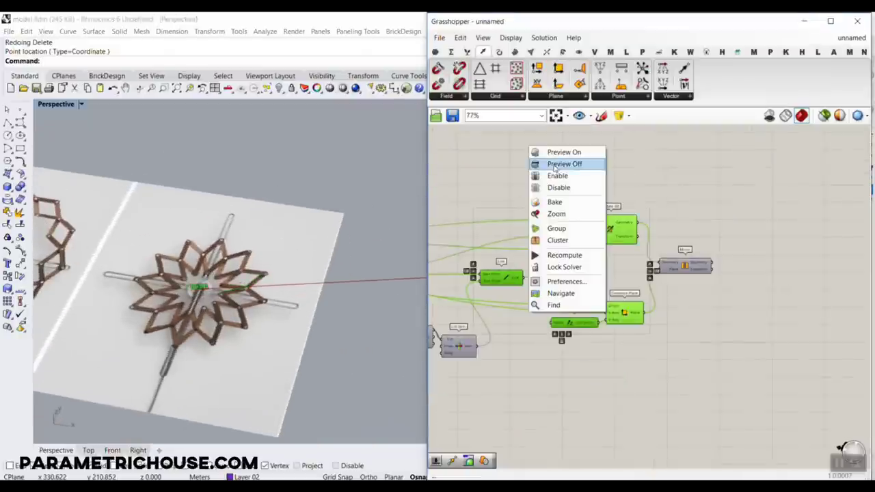
pyautogui.click(555, 164)
pyautogui.scroll(2, 640, 253)
pyautogui.moveTo(737, 204); pyautogui.dragTo(614, 292)
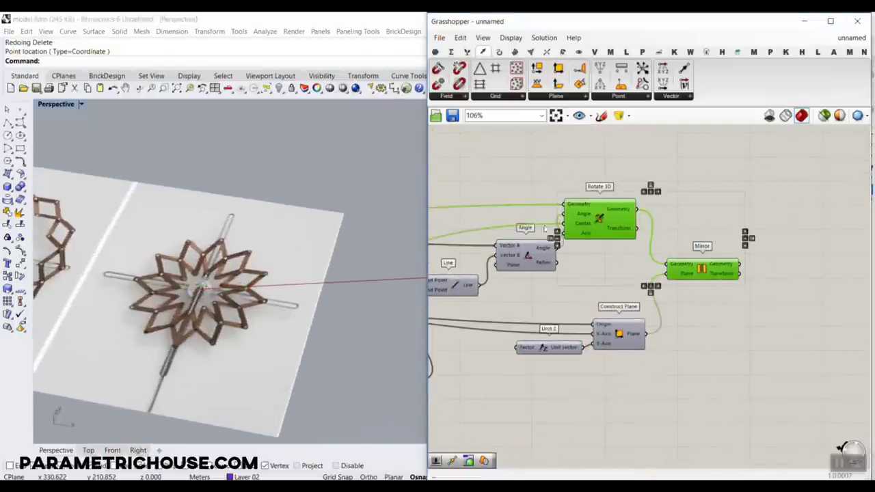
pyautogui.rightClick(535, 160)
pyautogui.click(556, 168)
# Step: Turn off the preview of the components upstream of the final Rotate 3D and select Mirror to check its curve against the reference image
pyautogui.scroll(-4, 593, 210)
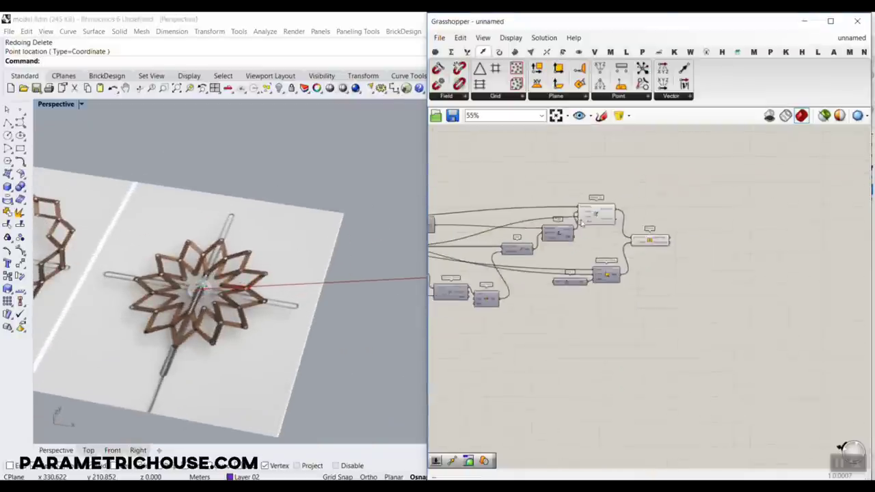
pyautogui.moveTo(593, 211); pyautogui.dragTo(706, 212, button='right')
pyautogui.scroll(-7, 676, 236)
pyautogui.moveTo(665, 273); pyautogui.dragTo(509, 179)
pyautogui.rightClick(523, 159)
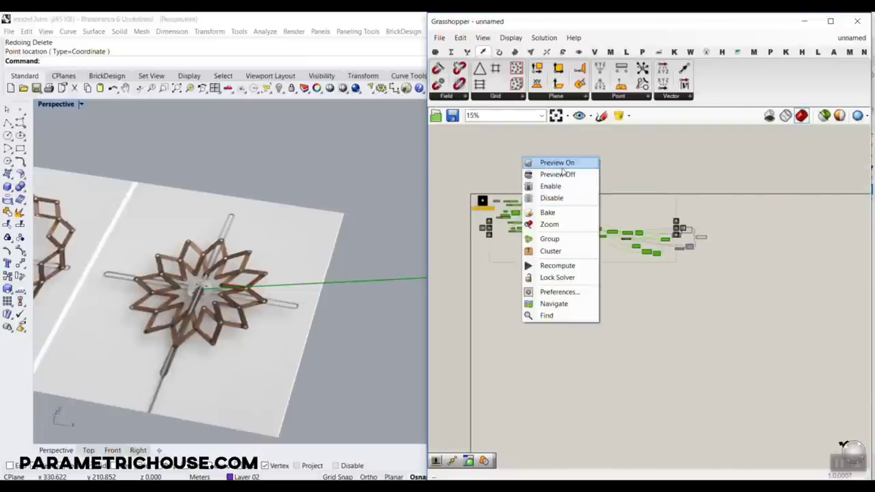
pyautogui.click(562, 175)
pyautogui.click(563, 178)
pyautogui.moveTo(292, 261); pyautogui.dragTo(283, 278, button='right')
pyautogui.scroll(10, 240, 297)
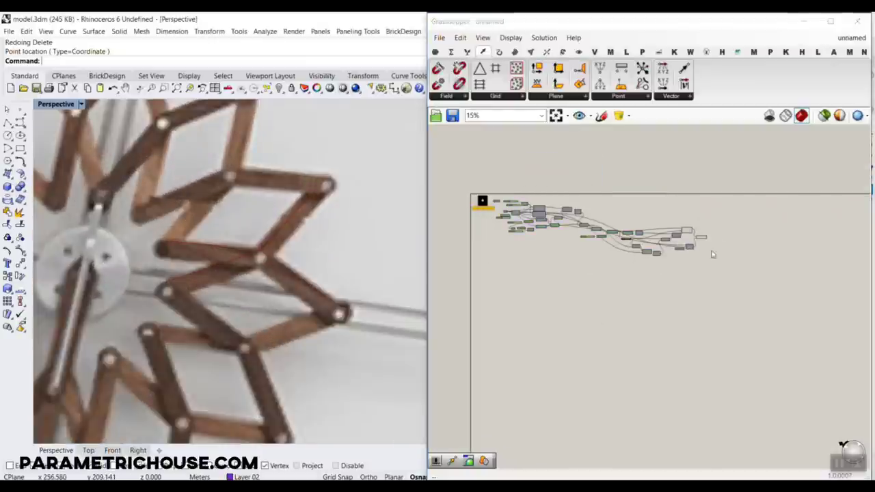
pyautogui.scroll(8, 713, 254)
pyautogui.click(592, 232)
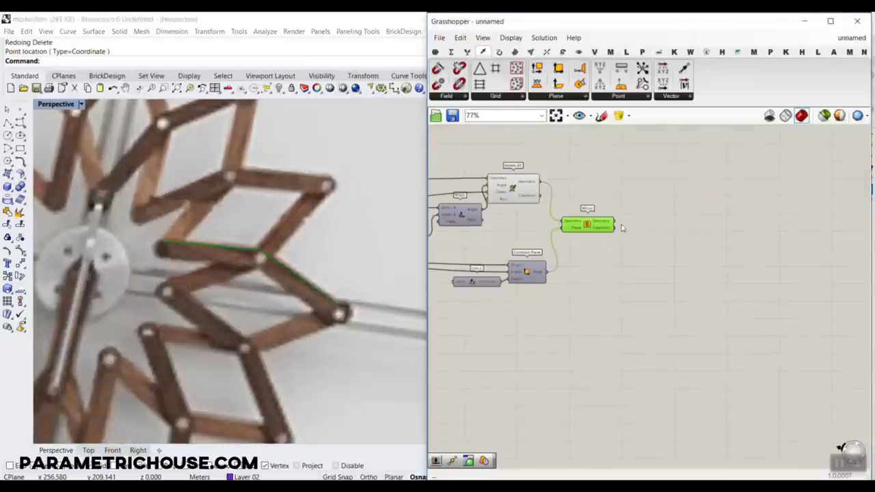
# Step: Add a Polar Array component and connect the Geometry outputs of both Rotate 3D and Mirror to its Geometry input
pyautogui.doubleClick(701, 218)
pyautogui.write('ar')
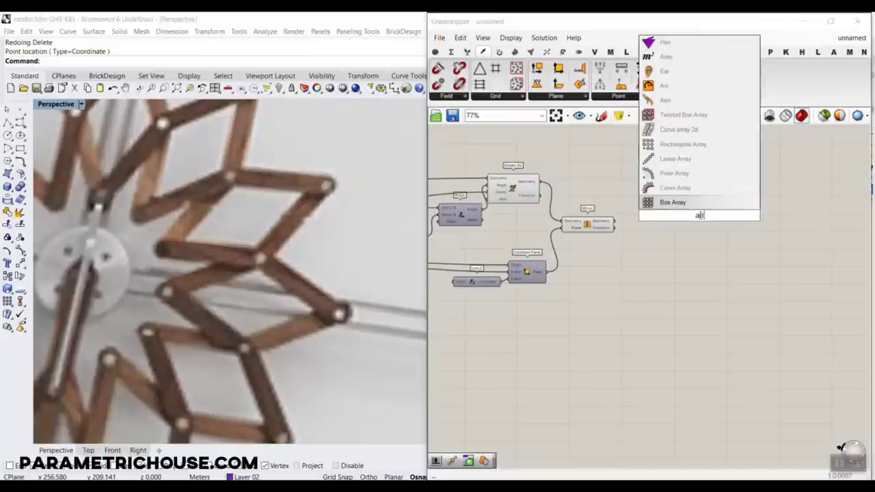
pyautogui.click(656, 173)
pyautogui.scroll(3, 628, 211)
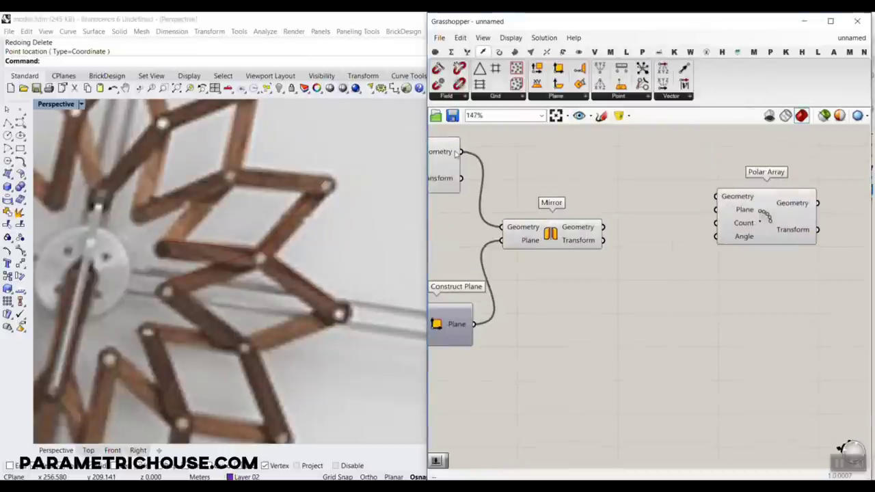
pyautogui.moveTo(460, 152); pyautogui.dragTo(723, 197)
pyautogui.moveTo(604, 227); pyautogui.dragTo(715, 197)
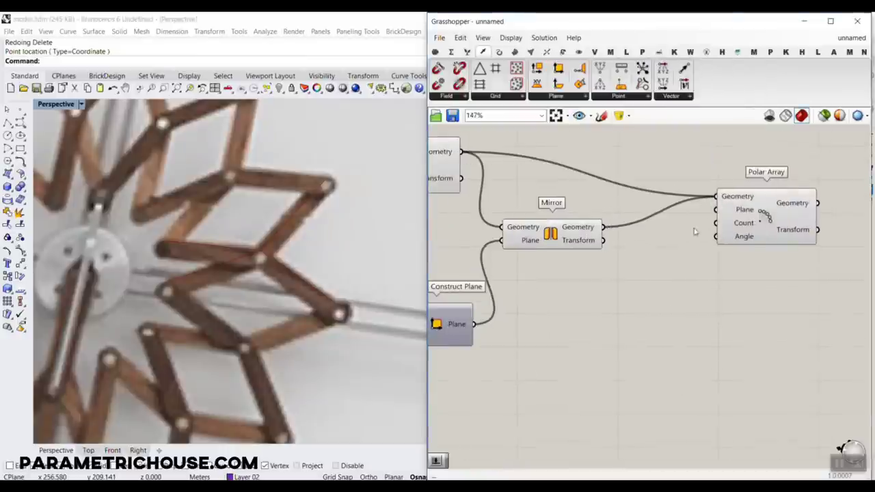
# Step: Wire an output from the upstream part of the definition into Polar Array's Plane input and reposition the component slightly lower
pyautogui.scroll(-5, 621, 259)
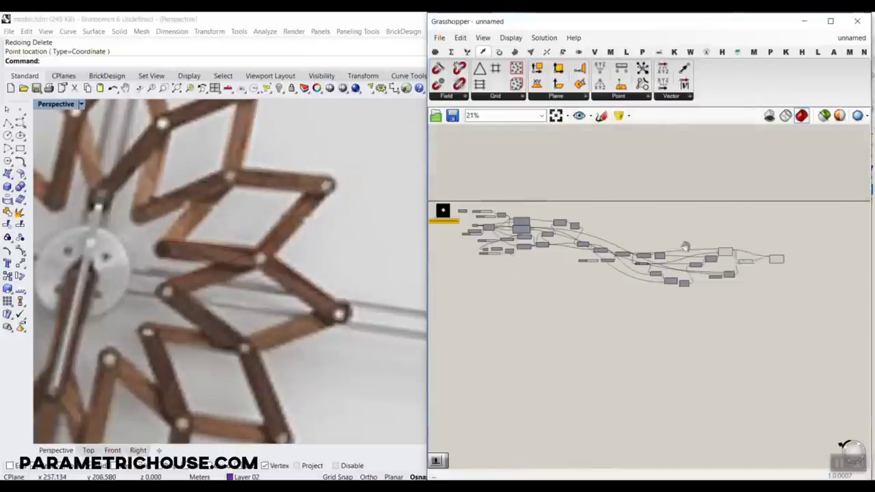
pyautogui.scroll(5, 686, 248)
pyautogui.scroll(-4, 459, 221)
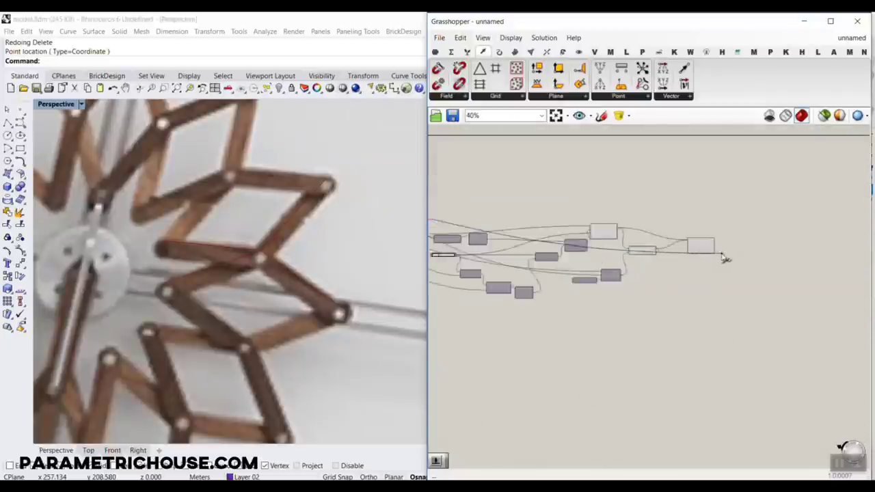
pyautogui.scroll(5, 723, 254)
pyautogui.moveTo(723, 254); pyautogui.dragTo(677, 216)
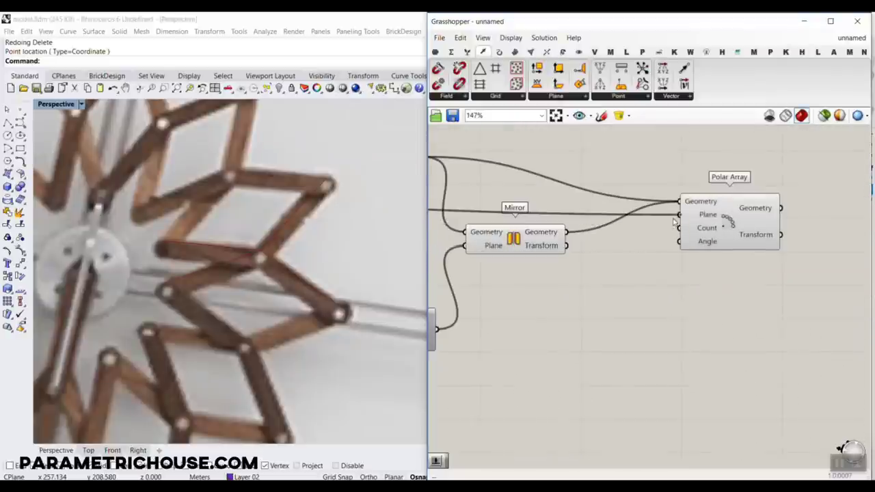
pyautogui.moveTo(675, 223); pyautogui.dragTo(615, 209, button='right')
pyautogui.moveTo(654, 219); pyautogui.dragTo(715, 278)
# Step: Add a number slider with the value 12 and connect it to Polar Array's Count input
pyautogui.doubleClick(550, 301)
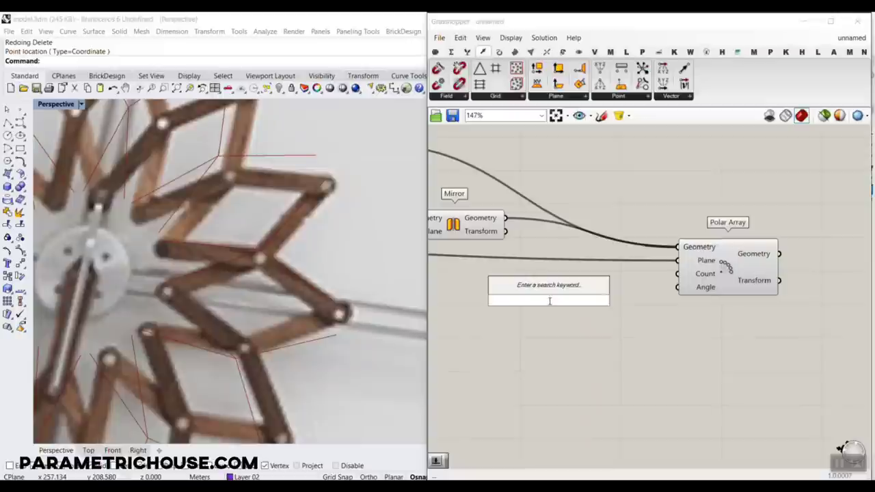
pyautogui.write('12')
pyautogui.press('Return')
pyautogui.moveTo(618, 299); pyautogui.dragTo(678, 274)
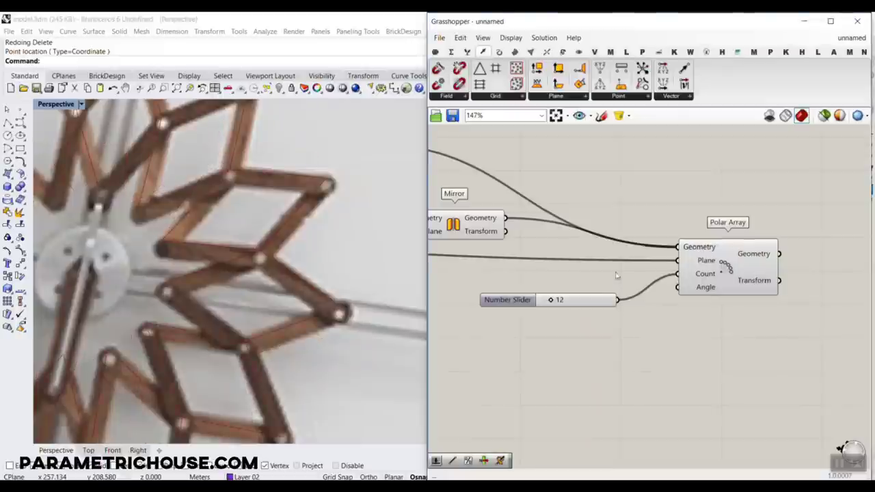
# Step: Move the reference image away from the arrayed star curves so that they stand clear of it
pyautogui.scroll(-9, 283, 250)
pyautogui.moveTo(285, 250); pyautogui.dragTo(295, 342, button='right')
pyautogui.scroll(-6, 295, 346)
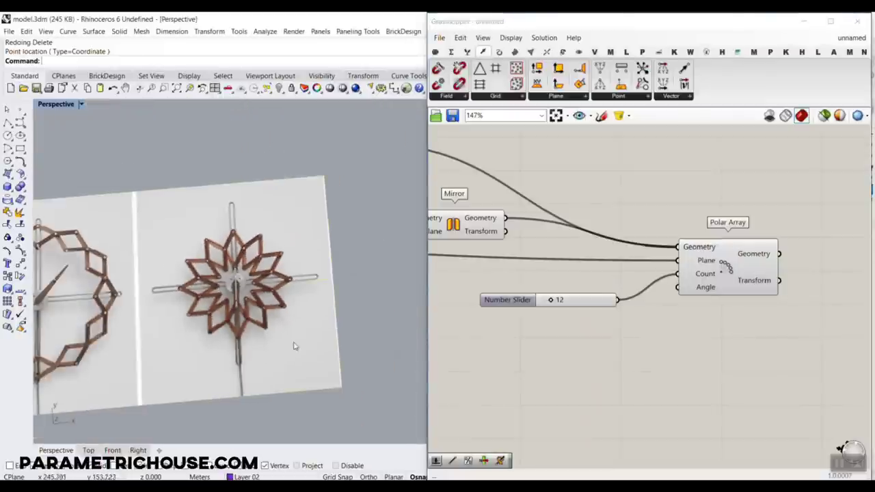
pyautogui.moveTo(295, 346); pyautogui.dragTo(283, 203)
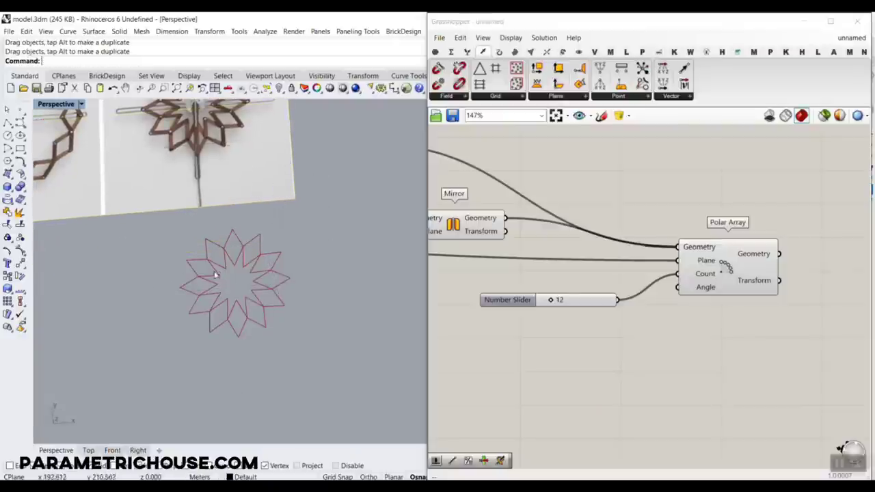
# Step: Test the star's folding with the slider feeding Unit X's Factor at 19.6, and set the slider to 8.1
pyautogui.scroll(3, 214, 275)
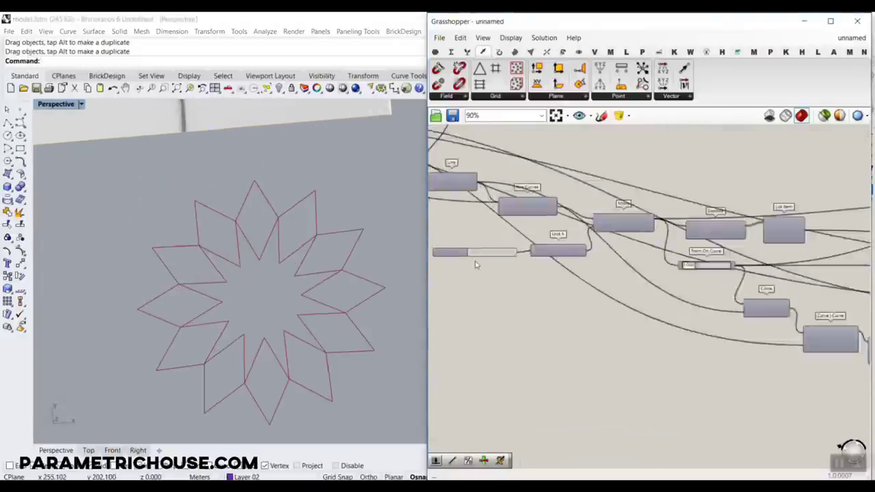
pyautogui.scroll(6, 476, 264)
pyautogui.moveTo(473, 248); pyautogui.dragTo(504, 248)
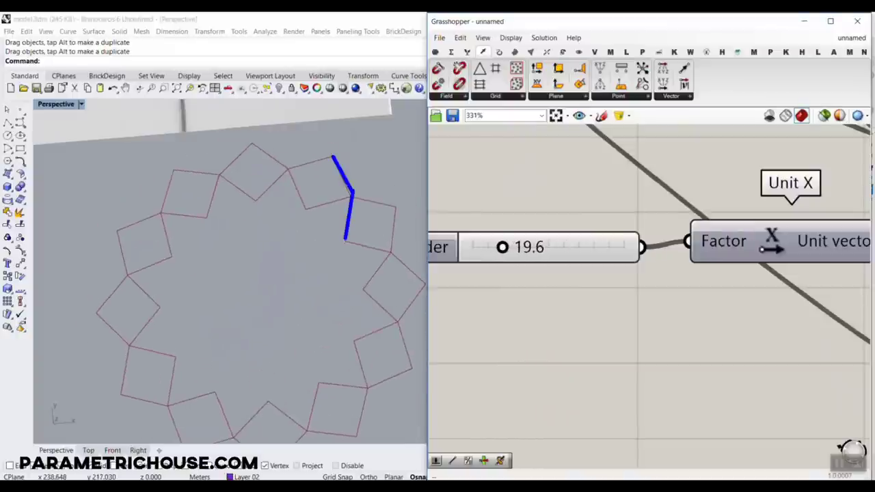
pyautogui.press('Escape')
pyautogui.moveTo(504, 248); pyautogui.dragTo(486, 248)
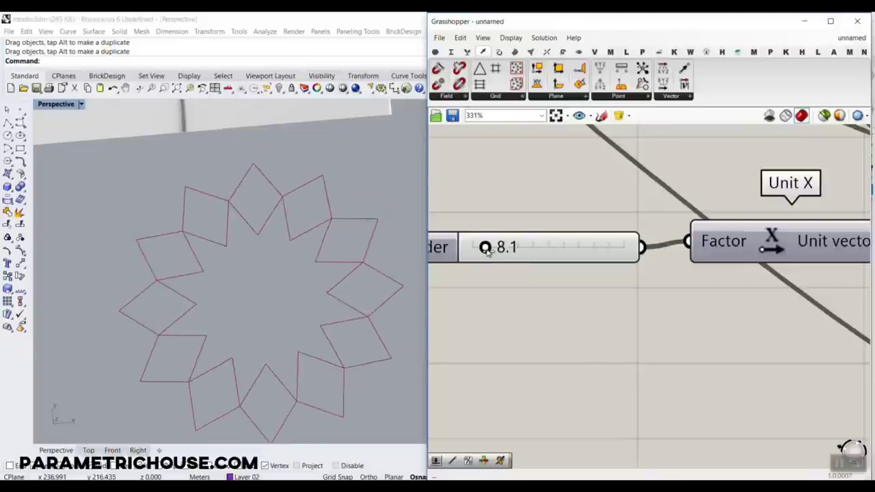
pyautogui.press('Escape')
# Step: Select the Polar Array and examine how its star curves compare with the reference image
pyautogui.scroll(-5, 262, 283)
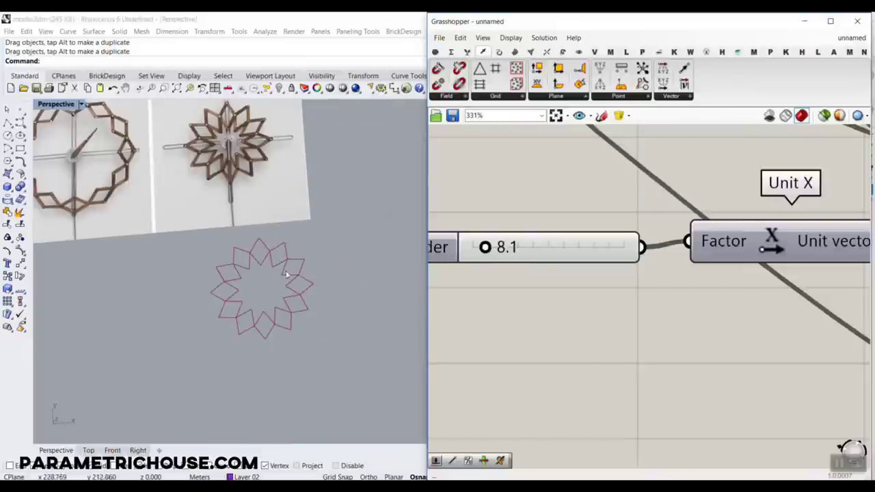
pyautogui.scroll(-5, 592, 257)
pyautogui.scroll(-5, 593, 258)
pyautogui.scroll(5, 752, 260)
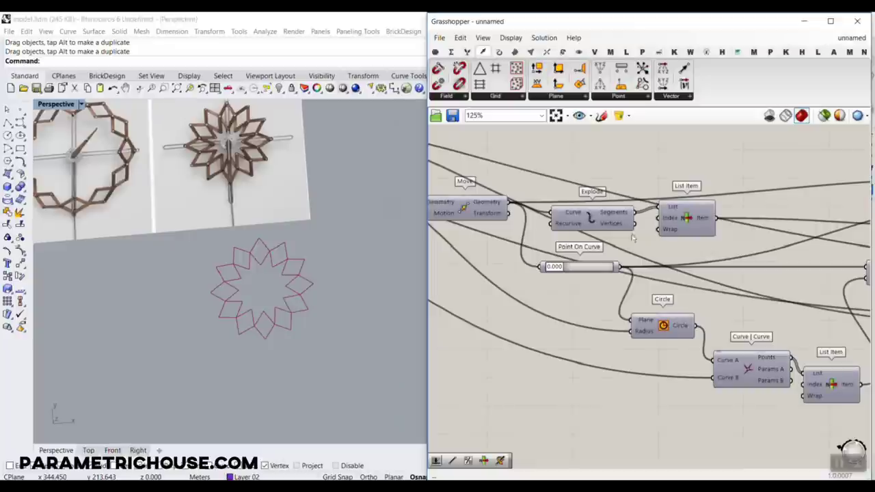
pyautogui.scroll(-5, 663, 270)
pyautogui.scroll(4, 588, 237)
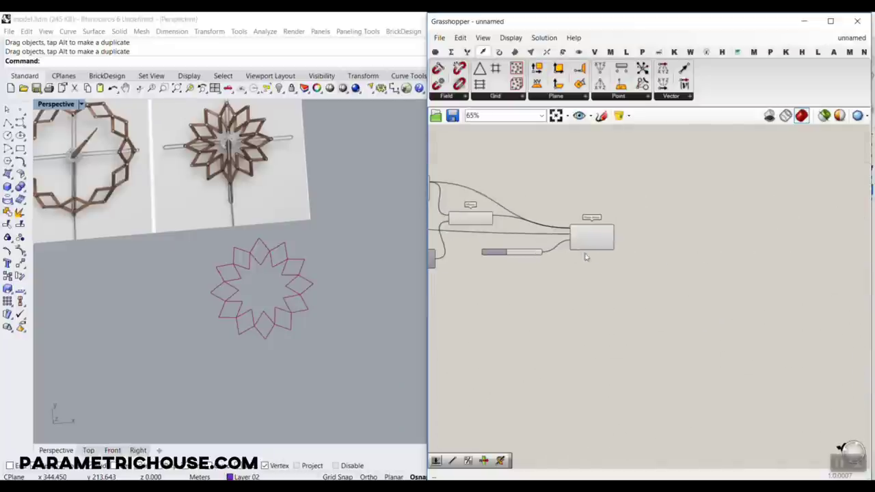
pyautogui.click(587, 238)
pyautogui.scroll(3, 602, 241)
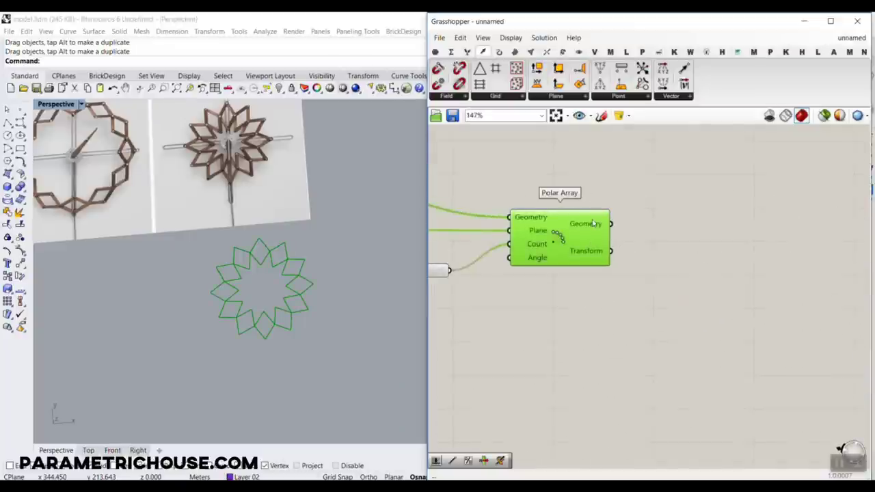
pyautogui.scroll(-4, 588, 229)
pyautogui.scroll(3, 290, 295)
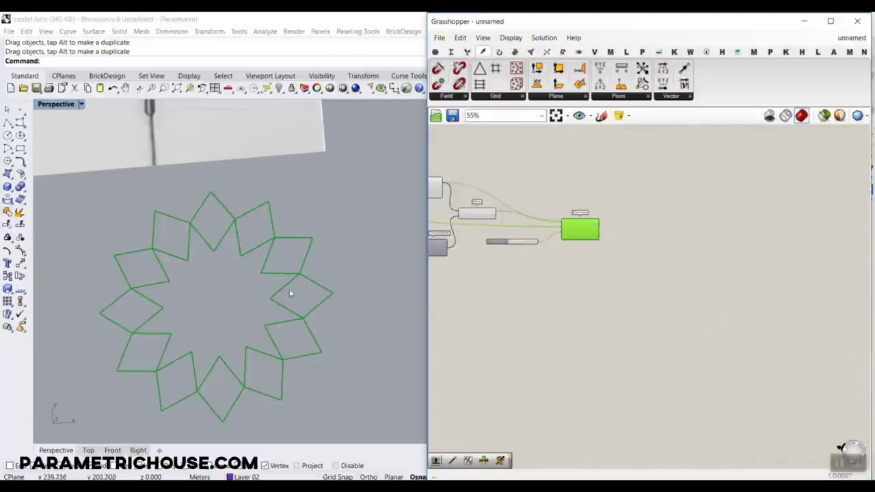
pyautogui.scroll(3, 273, 287)
# Step: Feed only Rotate 3D's geometry into the Polar Array, duplicate the component, and connect Mirror's geometry to the copy
pyautogui.scroll(4, 547, 253)
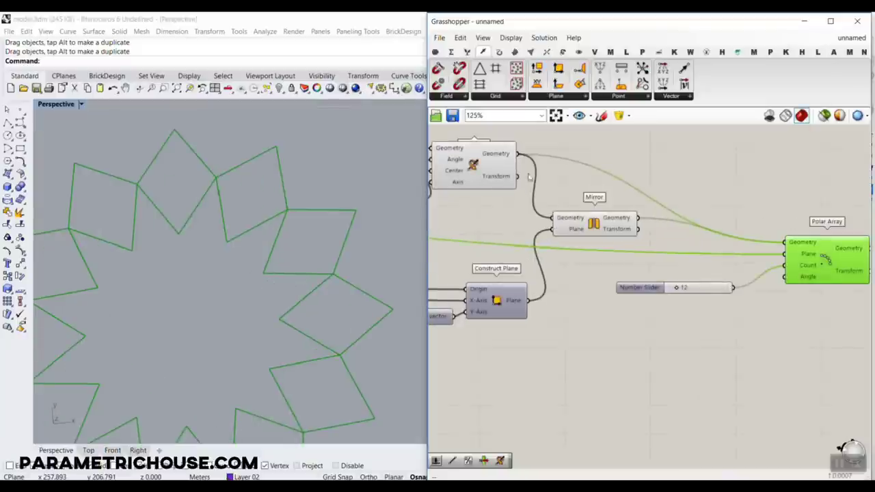
pyautogui.moveTo(519, 154); pyautogui.dragTo(787, 243)
pyautogui.moveTo(797, 308); pyautogui.dragTo(698, 300, button='right')
pyautogui.moveTo(727, 260)
pyautogui.mouseDown()
pyautogui.moveTo(731, 201)
pyautogui.moveTo(732, 267)
pyautogui.mouseUp()
pyautogui.press('alt')
pyautogui.moveTo(539, 210); pyautogui.dragTo(692, 235)
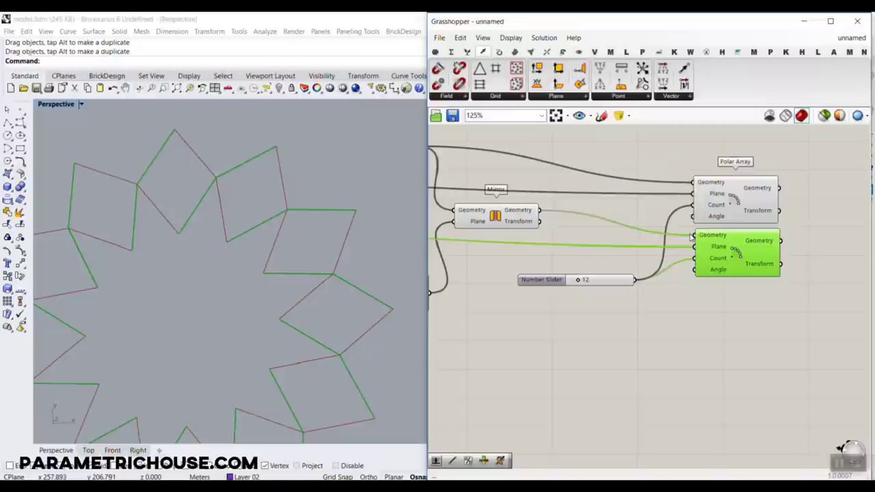
# Step: Compare the two Polar Arrays by selecting each, and turn off the preview of the one fed by Mirror
pyautogui.click(730, 192)
pyautogui.click(748, 248)
pyautogui.moveTo(704, 249); pyautogui.dragTo(604, 260, button='right')
pyautogui.rightClick(644, 261)
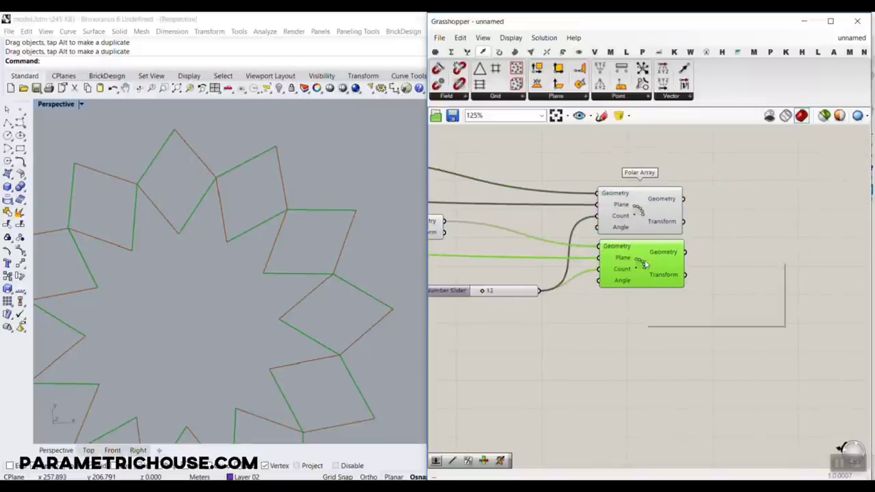
pyautogui.click(651, 280)
pyautogui.scroll(-3, 326, 312)
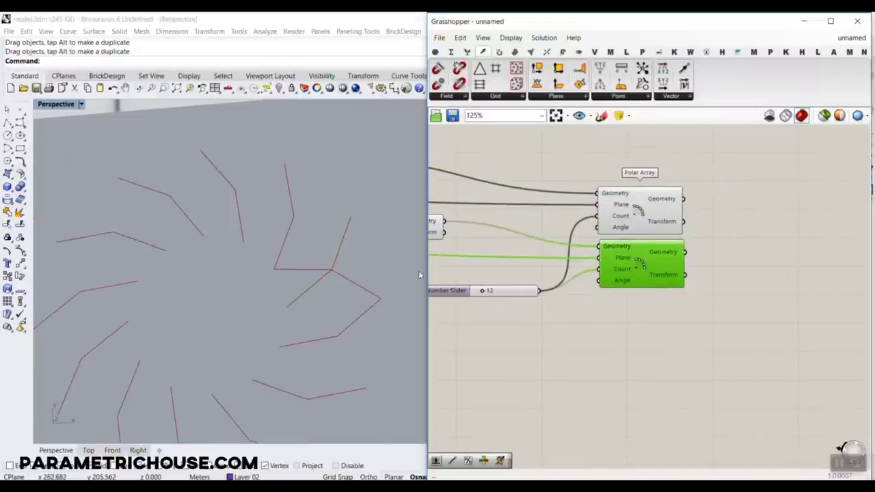
# Step: Select the components upstream of the two Polar Arrays and turn off their preview
pyautogui.scroll(-5, 688, 309)
pyautogui.moveTo(688, 309); pyautogui.dragTo(463, 209)
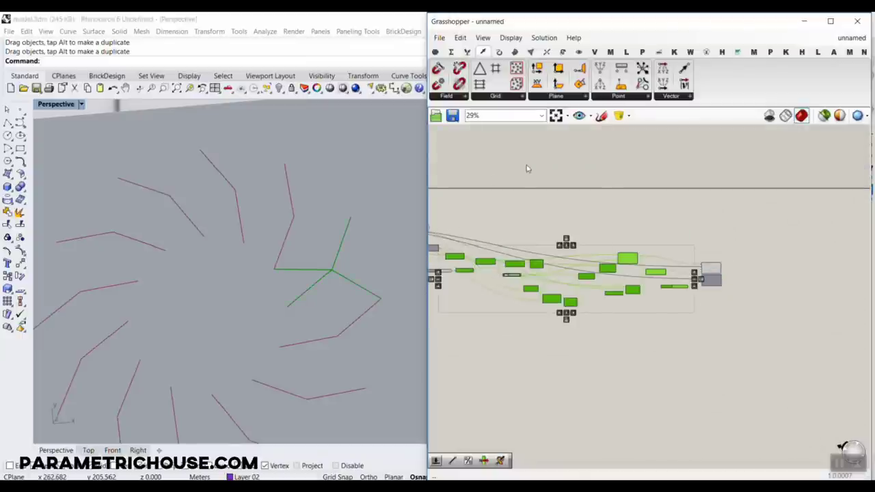
pyautogui.rightClick(528, 168)
pyautogui.click(571, 185)
pyautogui.click(683, 200)
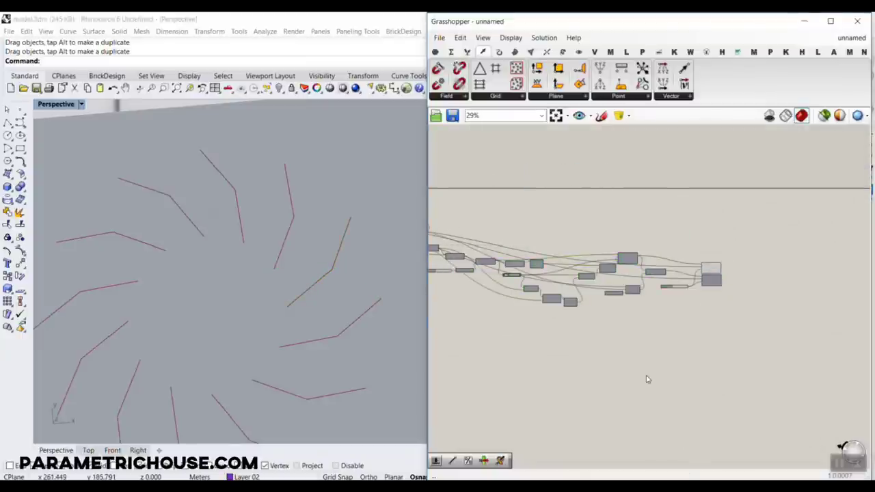
pyautogui.scroll(3, 697, 277)
pyautogui.scroll(4, 659, 290)
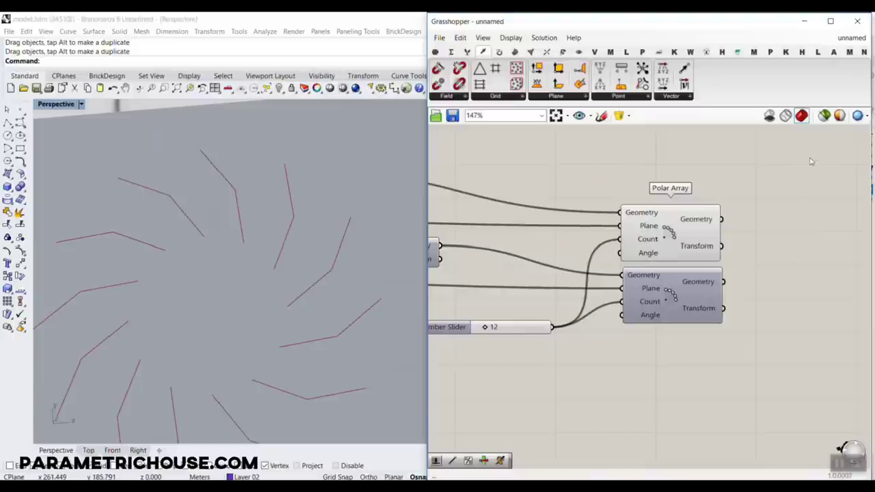
# Step: Widen the Grasshopper window and display the plugin component set that contains the Gems, Jewelry and Rings groups
pyautogui.moveTo(424, 166); pyautogui.dragTo(353, 166)
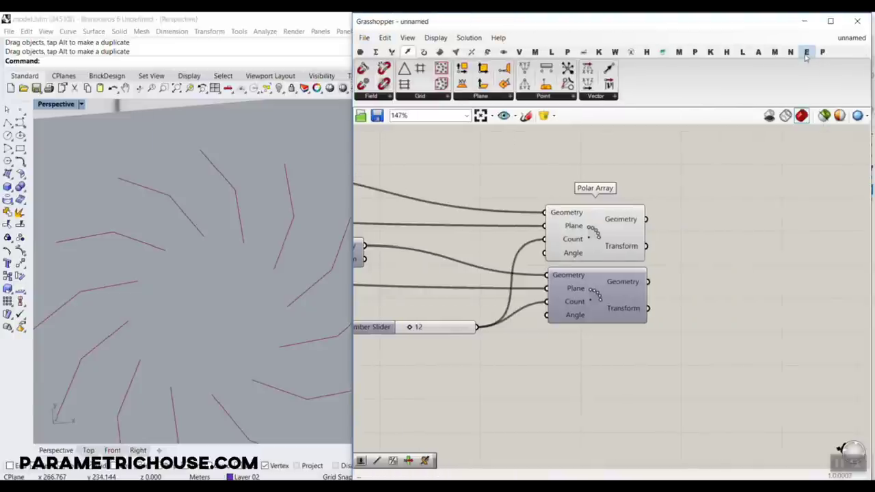
pyautogui.click(695, 52)
pyautogui.click(569, 53)
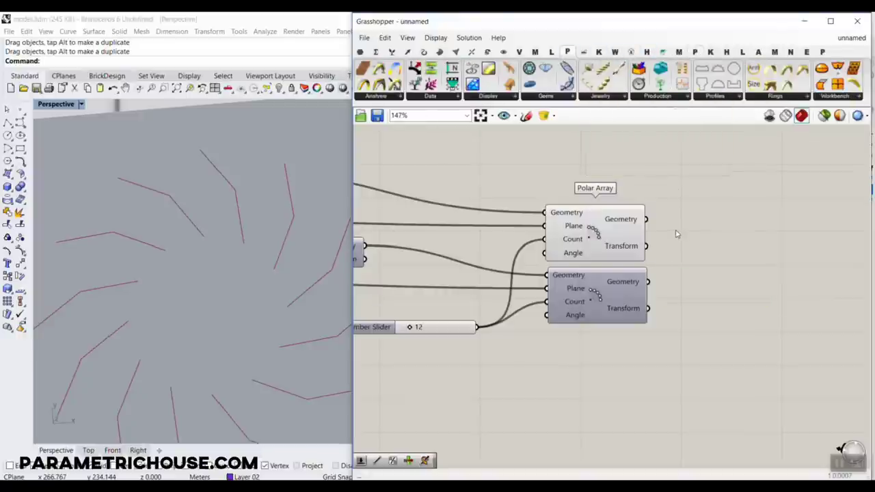
pyautogui.scroll(-8, 236, 256)
pyautogui.scroll(8, 199, 271)
pyautogui.keyDown('shift'); pyautogui.moveTo(217, 283); pyautogui.dragTo(185, 281, button='right'); pyautogui.keyUp('shift')
pyautogui.click(847, 98)
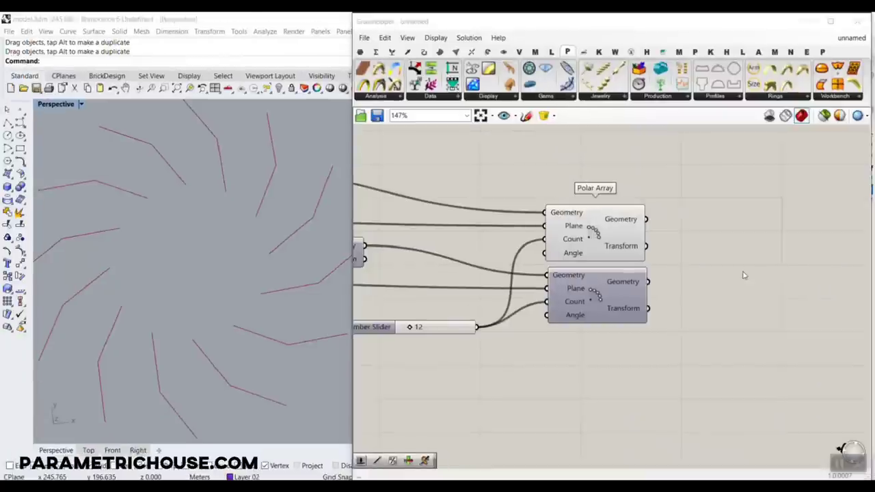
pyautogui.doubleClick(743, 266)
pyautogui.write('off')
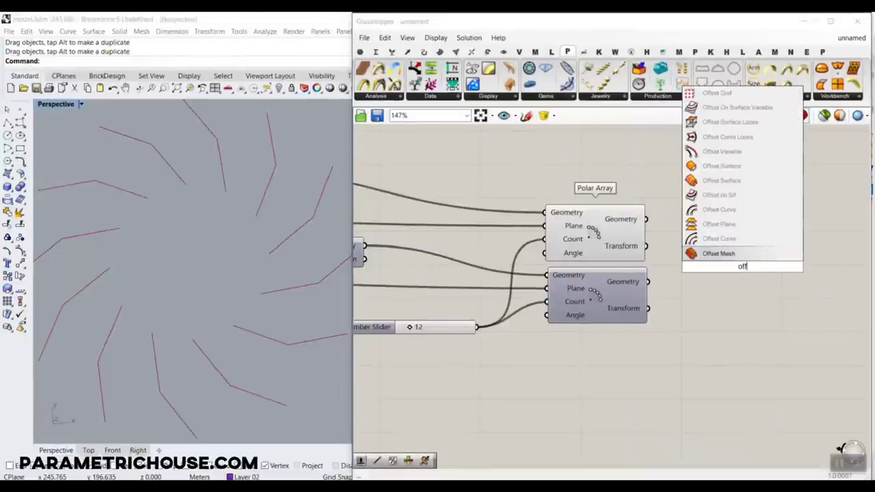
pyautogui.press('Up')
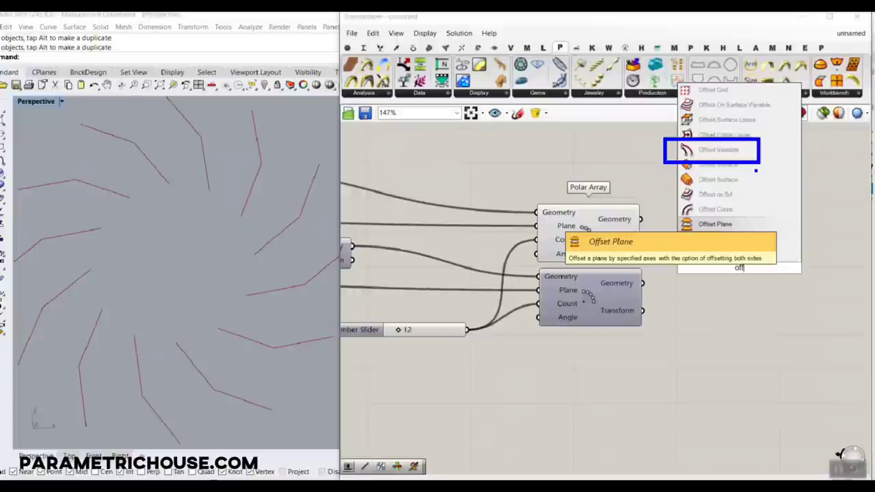
pyautogui.click(699, 478)
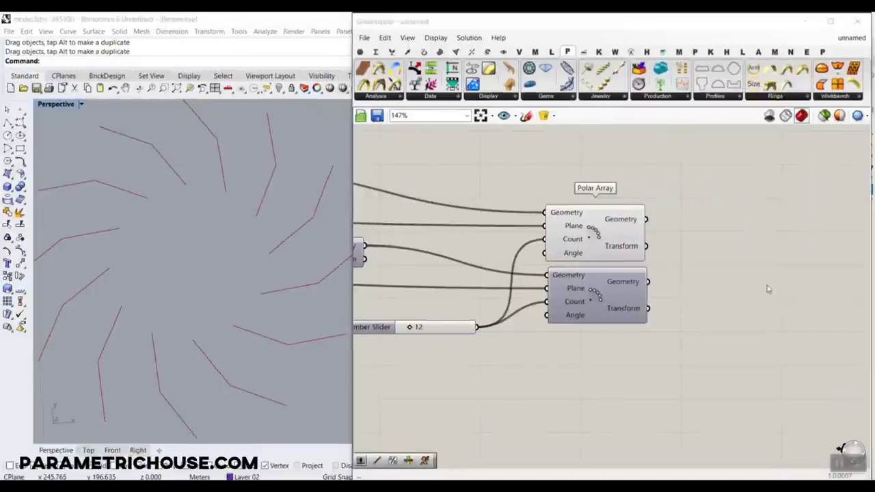
# Step: Add an Offset Variable component, connect the first Polar Array's Geometry to its Curve input, and place it beside that array
pyautogui.doubleClick(705, 322)
pyautogui.write('off')
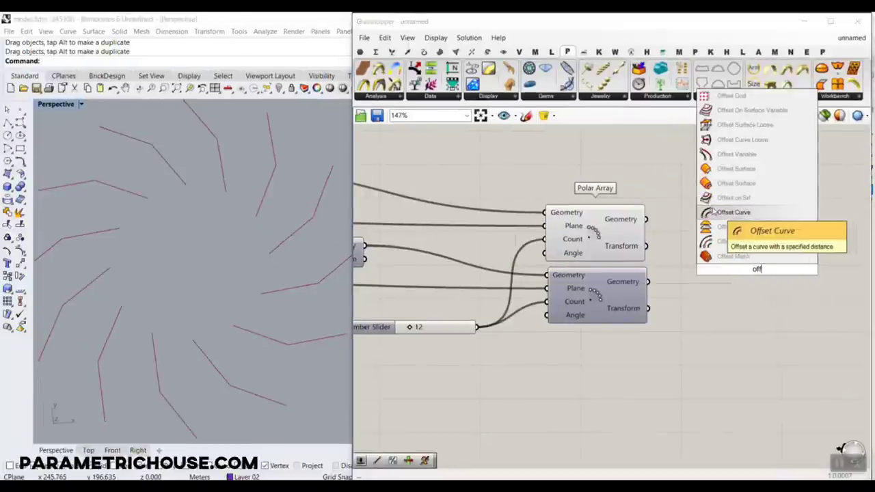
pyautogui.click(736, 182)
pyautogui.scroll(3, 655, 235)
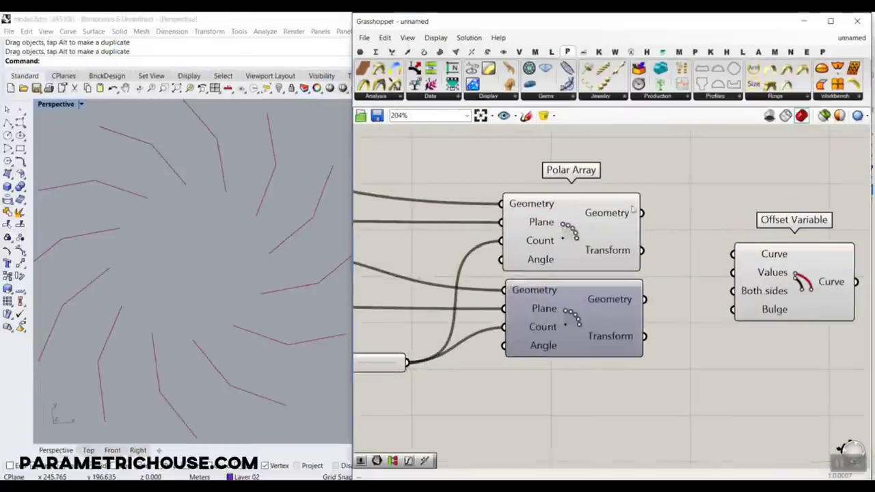
pyautogui.moveTo(641, 213); pyautogui.dragTo(731, 254)
pyautogui.moveTo(685, 277); pyautogui.dragTo(618, 259, button='right')
pyautogui.moveTo(710, 274); pyautogui.dragTo(755, 227)
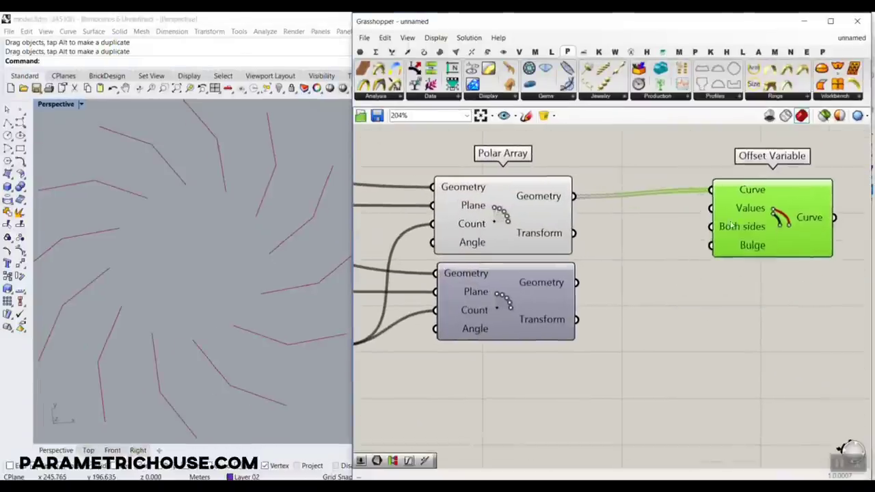
pyautogui.moveTo(753, 215); pyautogui.dragTo(741, 338, button='right')
pyautogui.moveTo(740, 333); pyautogui.dragTo(725, 290)
# Step: Add a number slider set to 5.5 and connect it to the Offset Variable's Values input
pyautogui.doubleClick(537, 225)
pyautogui.write('5.5')
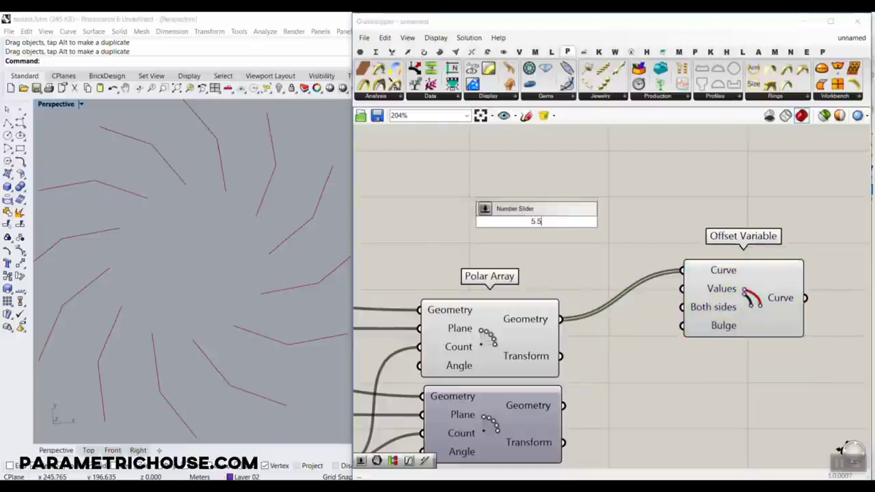
pyautogui.press('Return')
pyautogui.moveTo(633, 222); pyautogui.dragTo(681, 288)
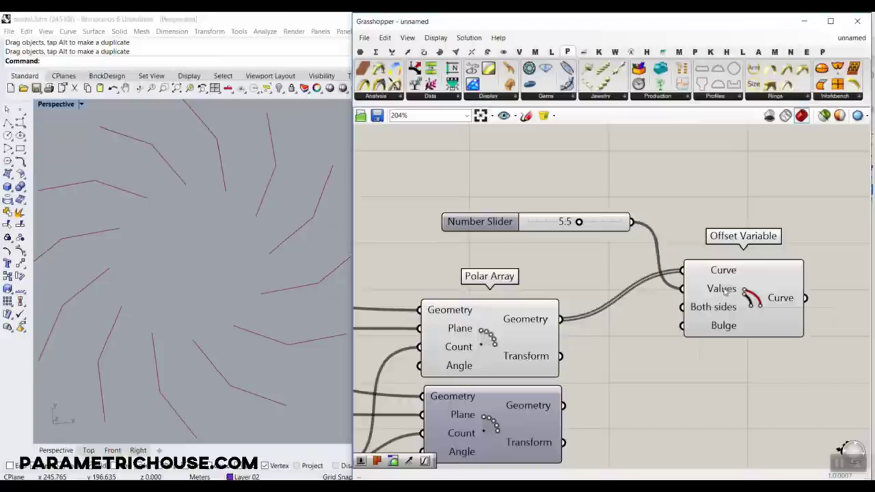
# Step: Graft the Geometry output of the first Polar Array that feeds the Offset Variable
pyautogui.moveTo(545, 315)
pyautogui.moveTo(708, 269)
pyautogui.scroll(-3, 247, 270)
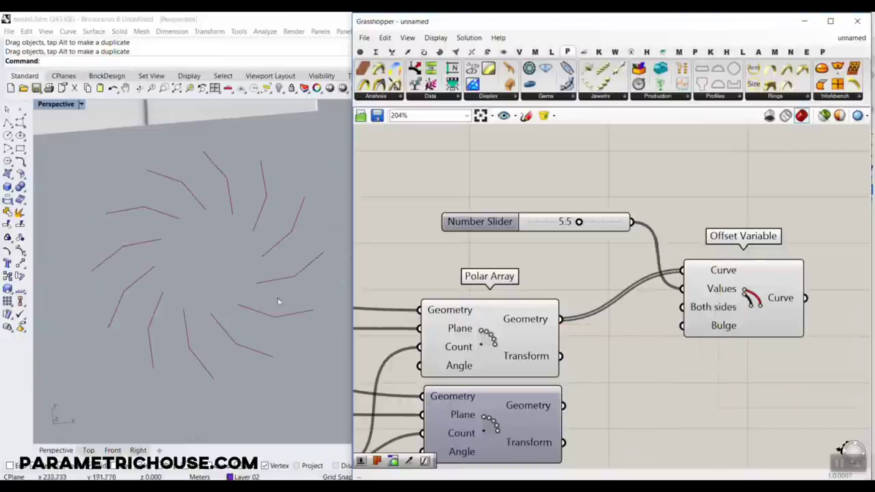
pyautogui.rightClick(529, 321)
pyautogui.click(567, 388)
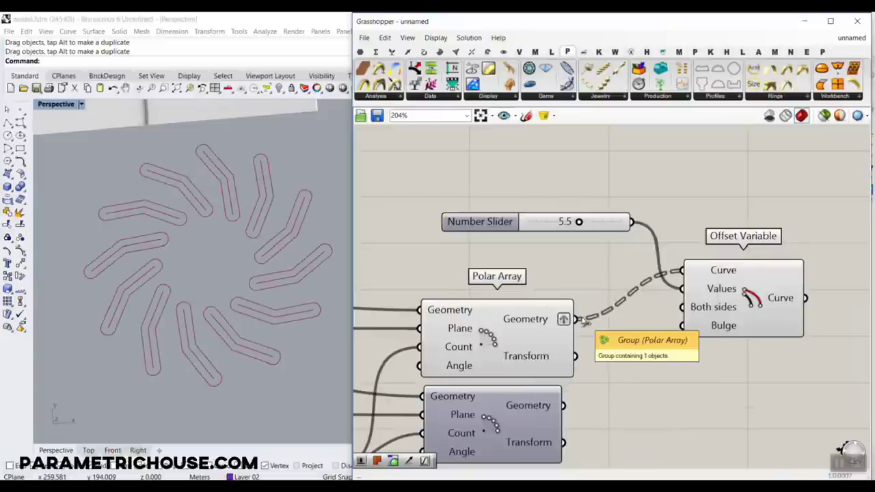
pyautogui.moveTo(810, 139); pyautogui.dragTo(826, 57)
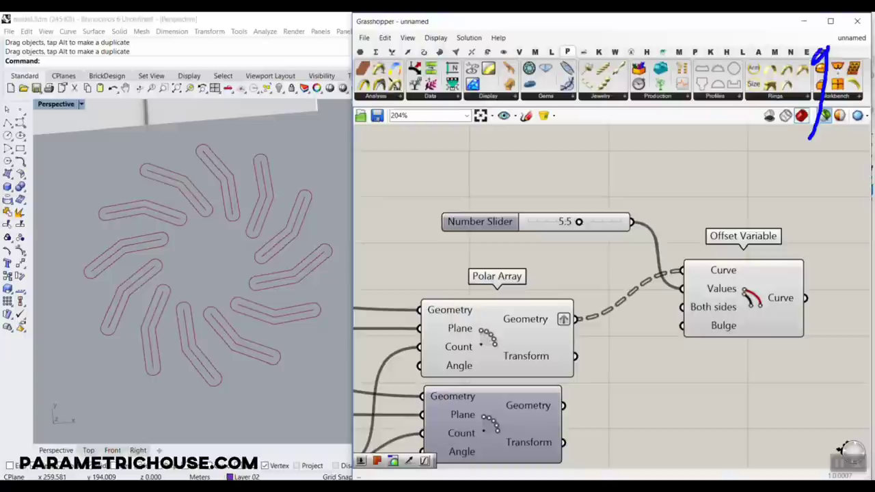
pyautogui.press('Escape')
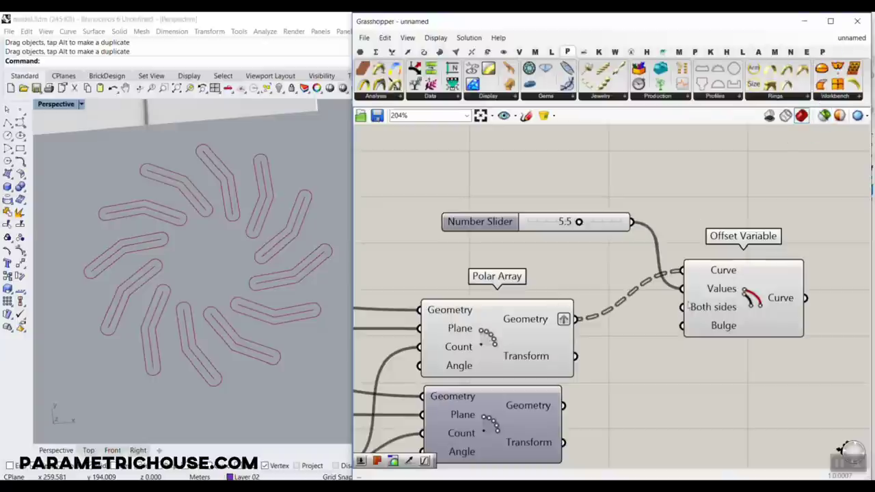
# Step: Select the Offset Variable to highlight the bar outlines and set its Values slider to 5.7
pyautogui.click(739, 299)
pyautogui.scroll(2, 614, 234)
pyautogui.moveTo(578, 221)
pyautogui.mouseDown()
pyautogui.moveTo(563, 221)
pyautogui.moveTo(592, 220)
pyautogui.moveTo(583, 220)
pyautogui.mouseUp()
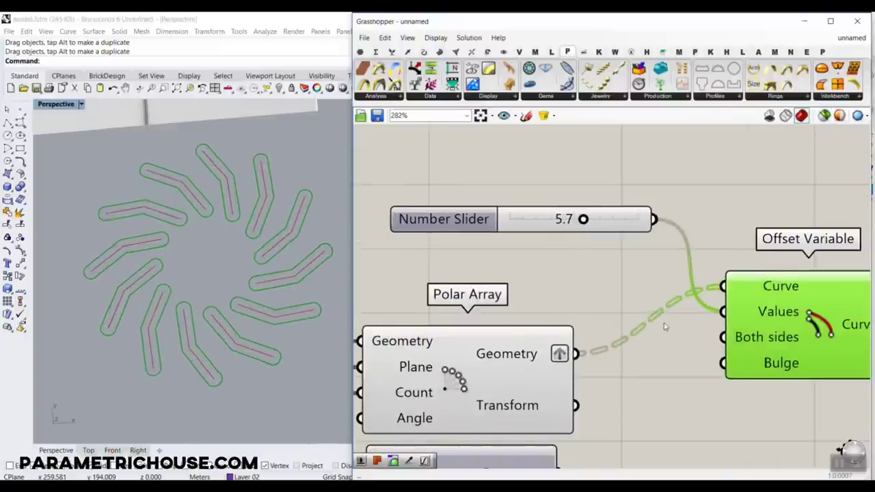
# Step: Duplicate the Offset Variable below the original, feed its Curve from the second Polar Array's Geometry, and graft that output
pyautogui.scroll(-4, 660, 273)
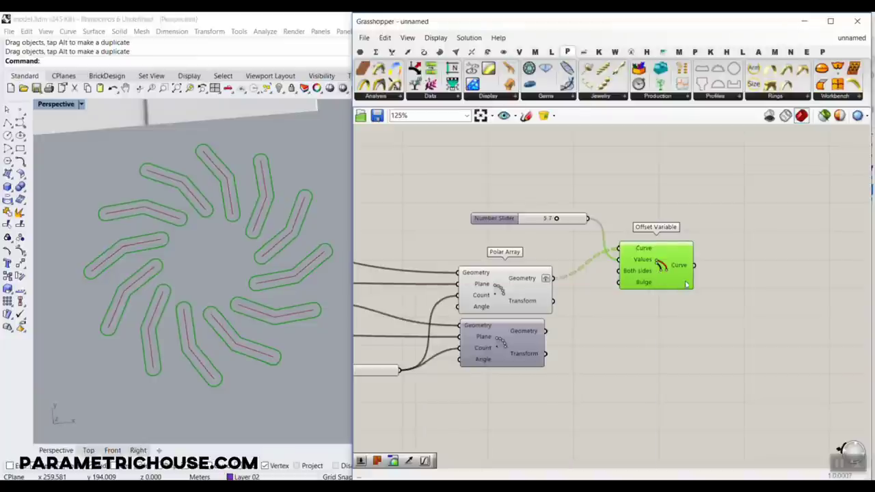
pyautogui.keyDown('alt'); pyautogui.moveTo(687, 284); pyautogui.dragTo(690, 351); pyautogui.keyUp('alt')
pyautogui.click(586, 358)
pyautogui.moveTo(546, 333); pyautogui.dragTo(623, 316)
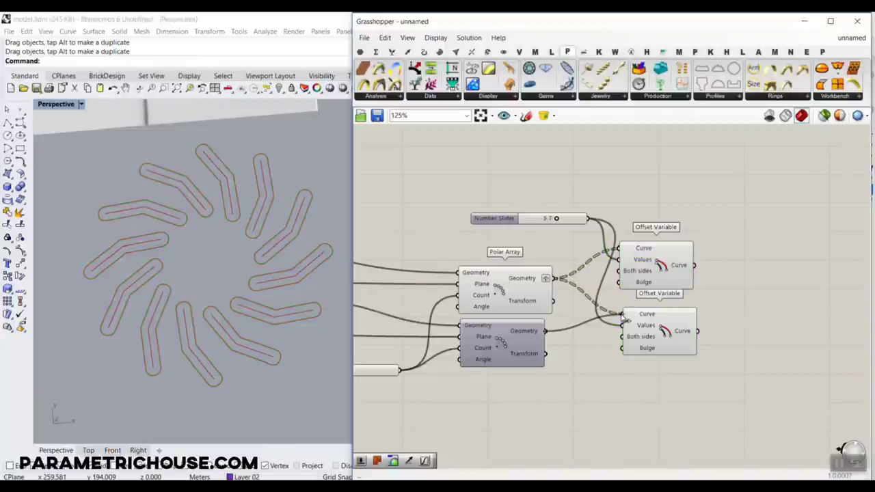
pyautogui.rightClick(528, 338)
pyautogui.click(557, 404)
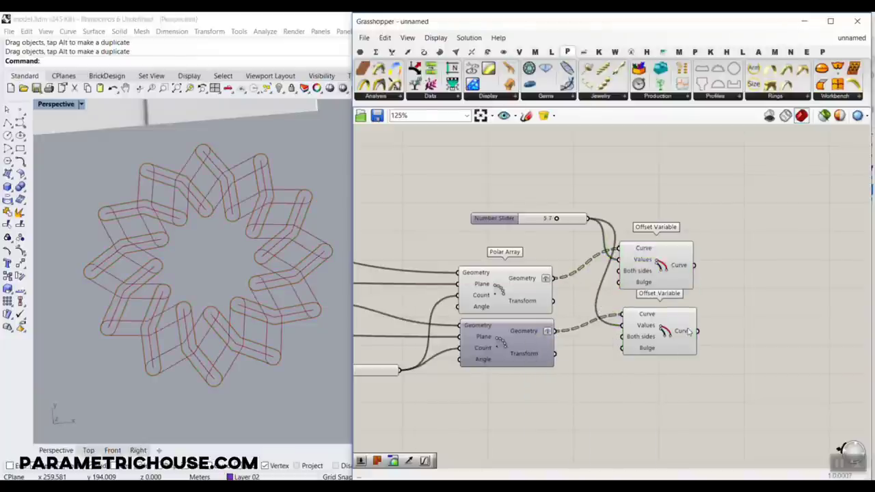
# Step: Move the duplicated Offset Variable slightly lower and turn off its preview
pyautogui.moveTo(690, 332); pyautogui.dragTo(690, 344)
pyautogui.rightClick(665, 343)
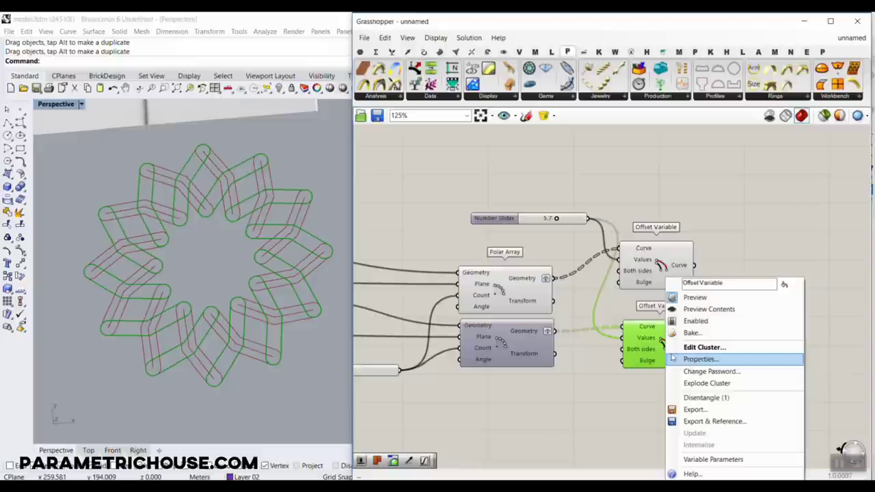
pyautogui.click(725, 297)
pyautogui.click(731, 319)
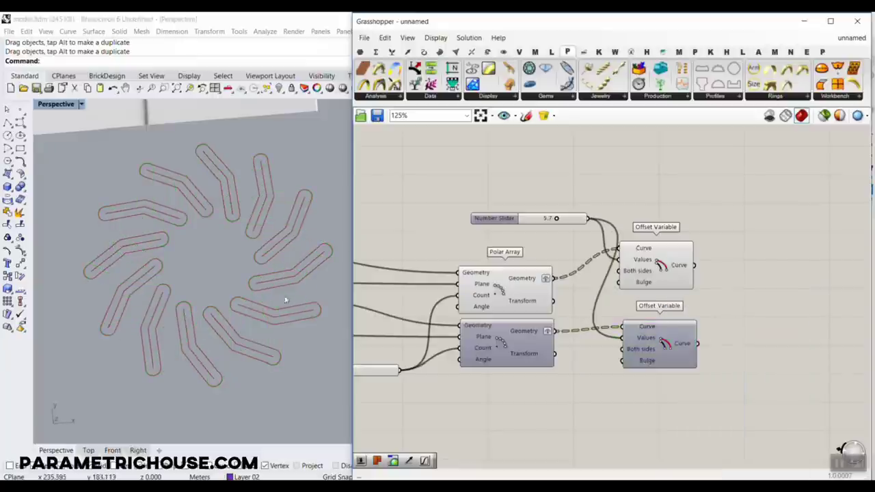
# Step: Examine the outline and pivot points of a single bar in the reference photo, comparing it with the offset bars
pyautogui.scroll(-3, 274, 281)
pyautogui.scroll(6, 260, 265)
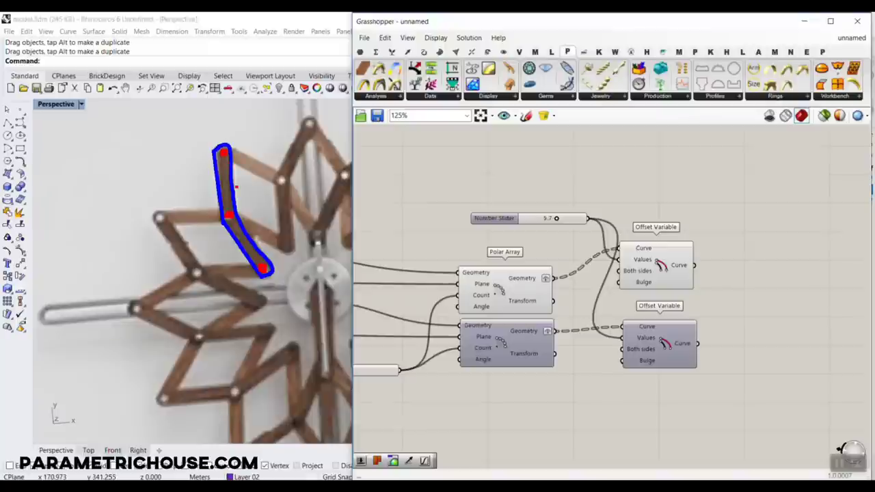
pyautogui.press('Escape')
pyautogui.scroll(-17, 203, 268)
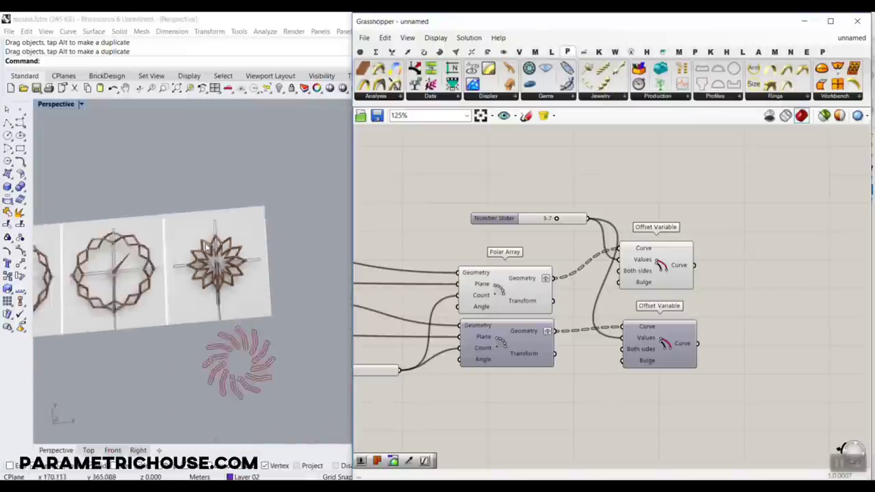
pyautogui.scroll(7, 246, 352)
pyautogui.scroll(4, 253, 321)
# Step: Add two Point On Curve components fed by the first Polar Array's Geometry, one at 0.000 and its copy at 1/2 (mid)
pyautogui.moveTo(656, 260); pyautogui.dragTo(574, 245, button='right')
pyautogui.click(575, 245)
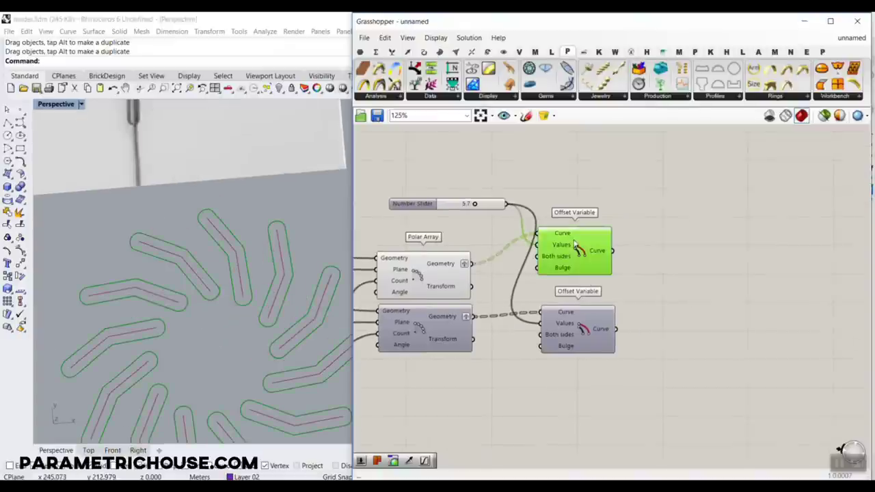
pyautogui.click(450, 272)
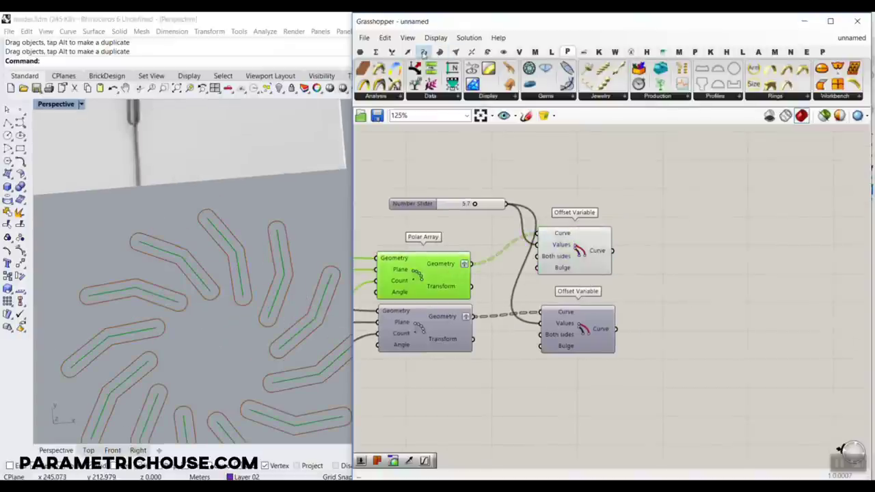
pyautogui.click(423, 53)
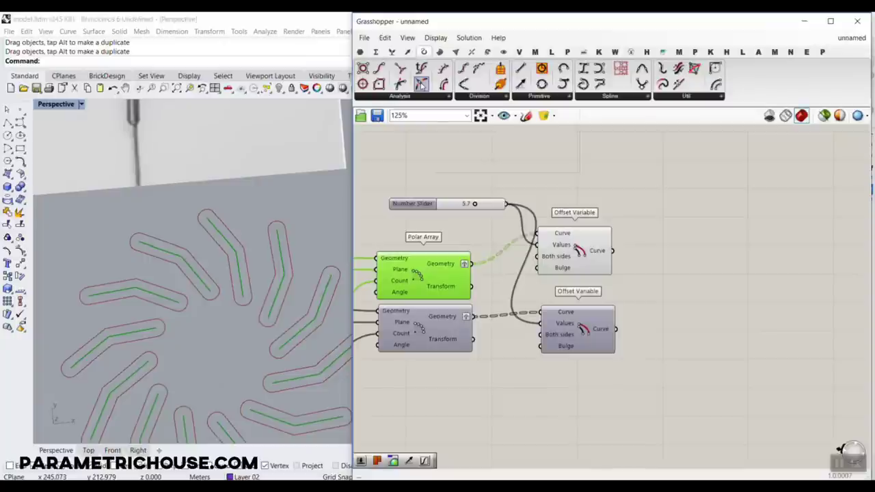
pyautogui.moveTo(421, 84); pyautogui.dragTo(610, 195)
pyautogui.moveTo(538, 226); pyautogui.dragTo(560, 199)
pyautogui.moveTo(620, 195)
pyautogui.mouseDown()
pyautogui.moveTo(631, 175)
pyautogui.moveTo(630, 192)
pyautogui.mouseUp()
pyautogui.rightClick(625, 189)
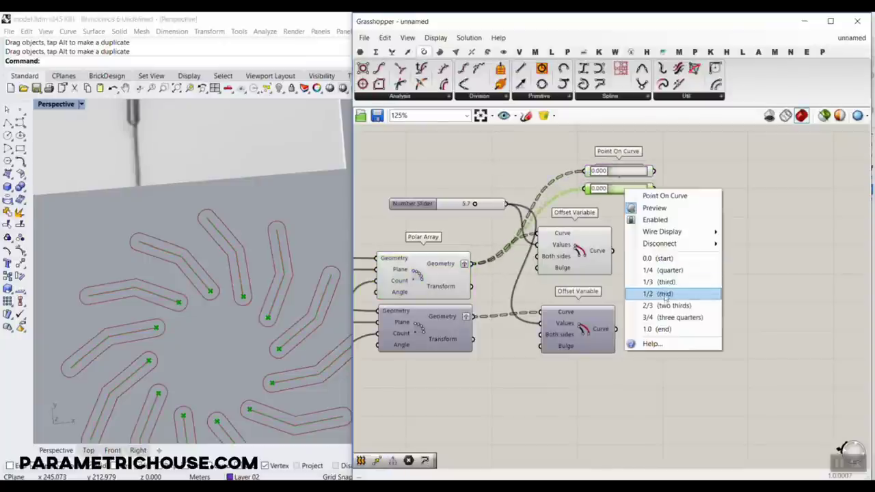
pyautogui.click(657, 293)
# Step: Duplicate the midpoint Point On Curve below the other two and set the copy to 1.0 (end)
pyautogui.scroll(5, 617, 215)
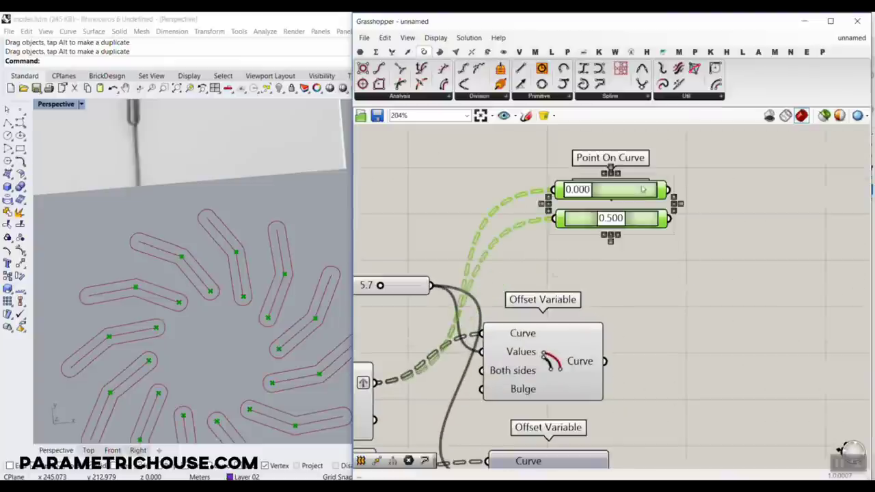
pyautogui.keyDown('alt'); pyautogui.moveTo(638, 222); pyautogui.dragTo(659, 255); pyautogui.keyUp('alt')
pyautogui.click(662, 288)
# Step: Add a Circle component and connect all three Point On Curve outputs to its Plane input
pyautogui.moveTo(663, 288); pyautogui.dragTo(619, 312, button='right')
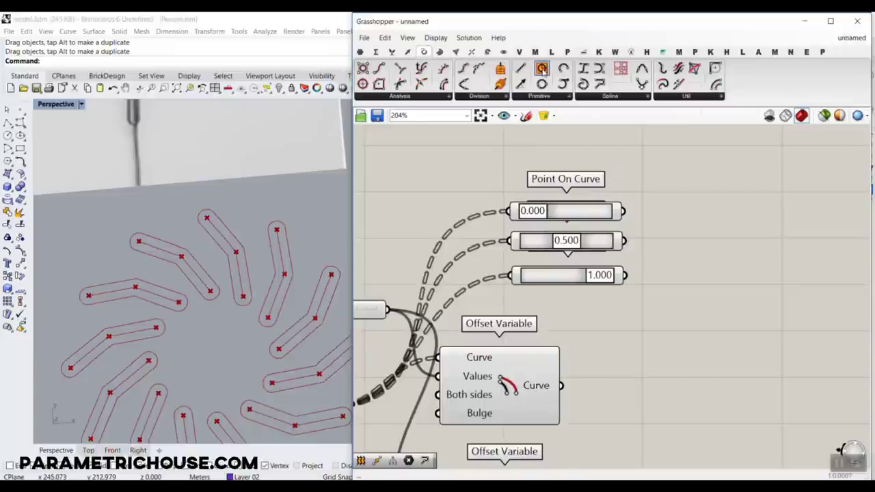
pyautogui.moveTo(543, 71); pyautogui.dragTo(709, 232)
pyautogui.moveTo(625, 212); pyautogui.dragTo(708, 223)
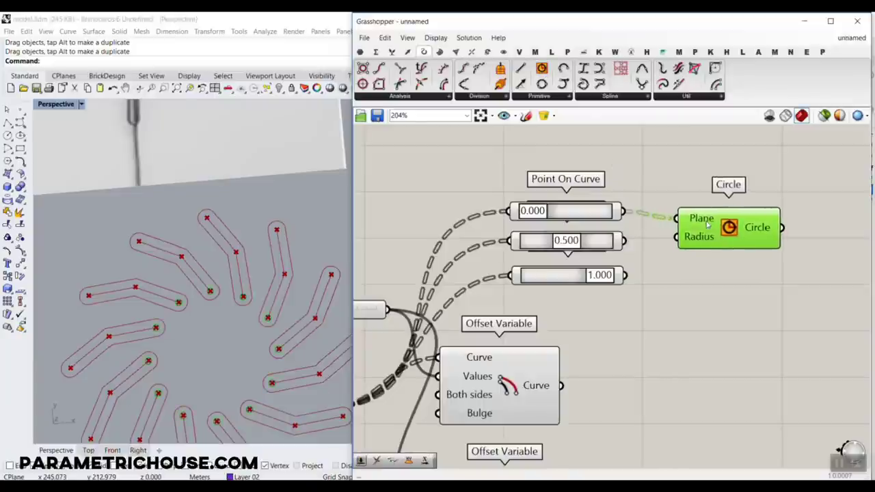
pyautogui.keyDown('shift'); pyautogui.moveTo(624, 274); pyautogui.dragTo(684, 217); pyautogui.keyUp('shift')
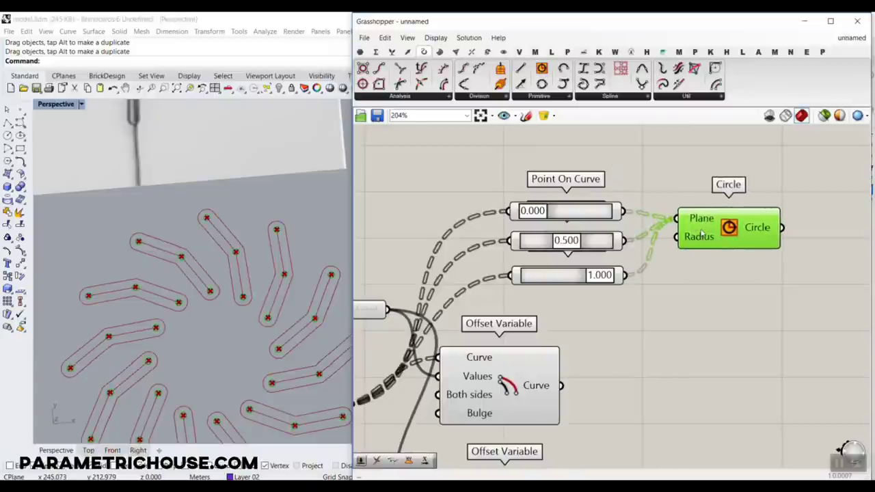
# Step: Add a number slider set to 1.8, connect it to the Circle's Radius, and check the pivot holes on the bars
pyautogui.scroll(4, 245, 272)
pyautogui.doubleClick(561, 149)
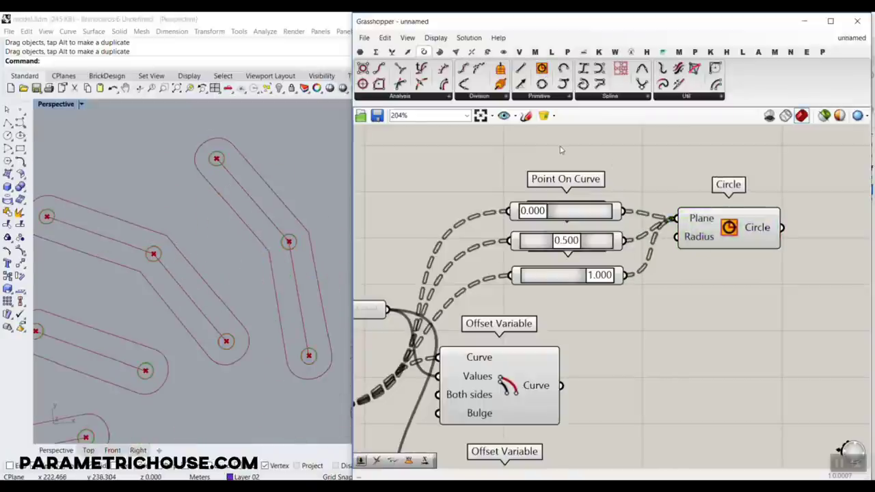
pyautogui.write('1.8')
pyautogui.press('Return')
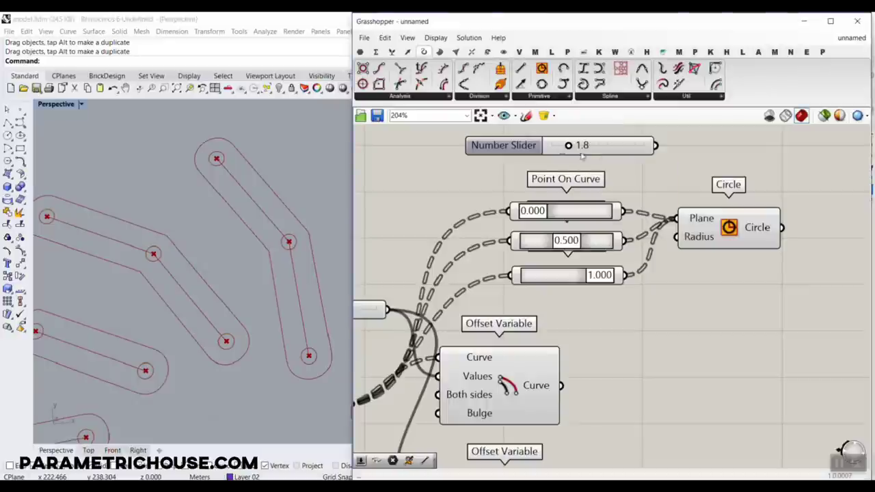
pyautogui.moveTo(674, 231); pyautogui.dragTo(682, 237)
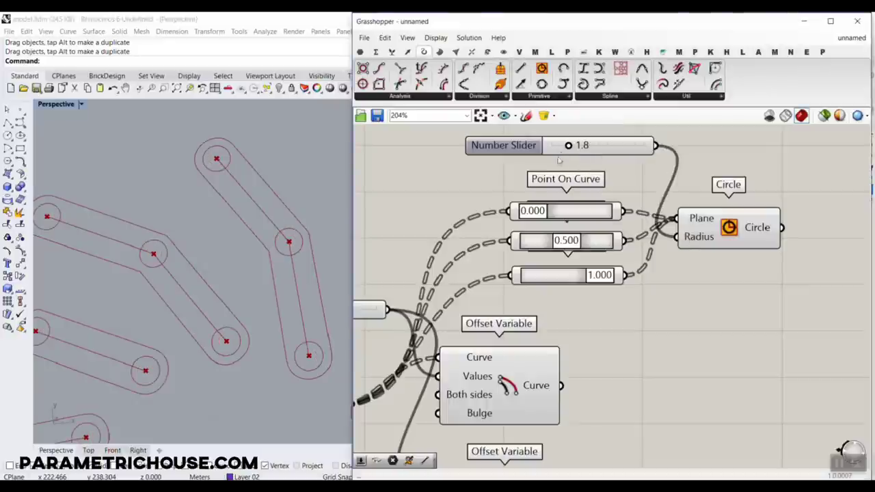
pyautogui.moveTo(572, 148)
pyautogui.mouseDown()
pyautogui.moveTo(599, 152)
pyautogui.moveTo(570, 155)
pyautogui.mouseUp()
pyautogui.scroll(-5, 271, 255)
pyautogui.scroll(3, 199, 305)
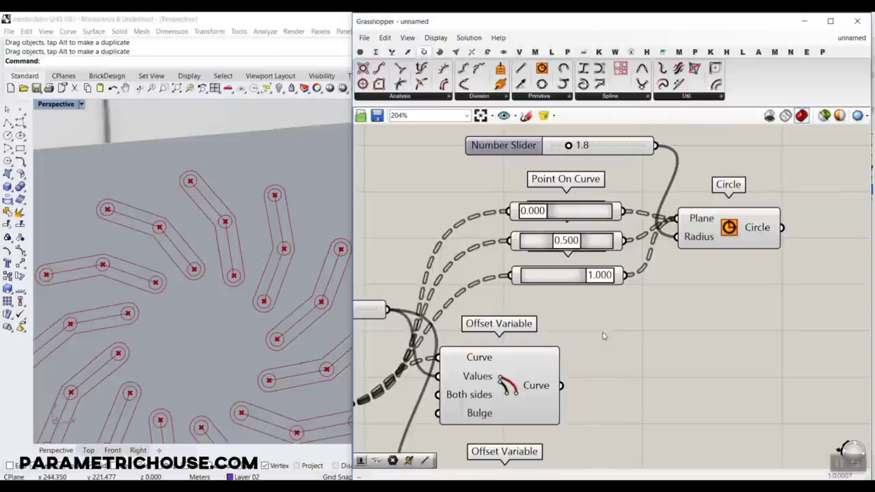
# Step: Move the first Offset Variable below the Circle and add a Boundary Surfaces component with the offset curves and circles as Edges
pyautogui.moveTo(526, 386); pyautogui.dragTo(642, 370)
pyautogui.click(725, 326)
pyautogui.moveTo(724, 318); pyautogui.dragTo(650, 295, button='right')
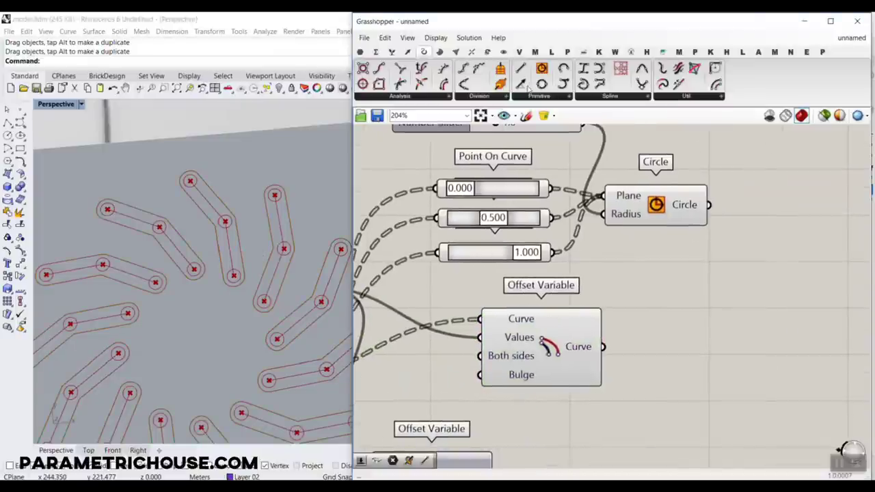
pyautogui.click(441, 53)
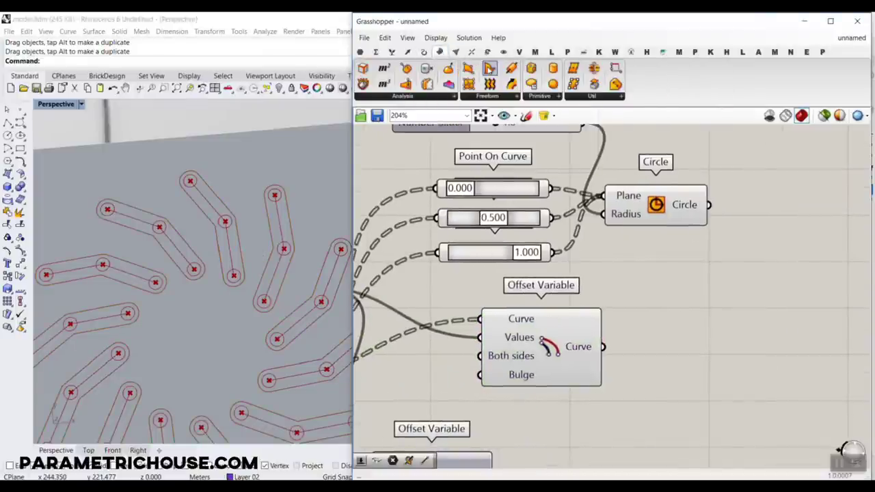
pyautogui.click(489, 70)
pyautogui.click(777, 329)
pyautogui.moveTo(664, 334); pyautogui.dragTo(615, 348, button='right')
pyautogui.moveTo(555, 360); pyautogui.dragTo(677, 337)
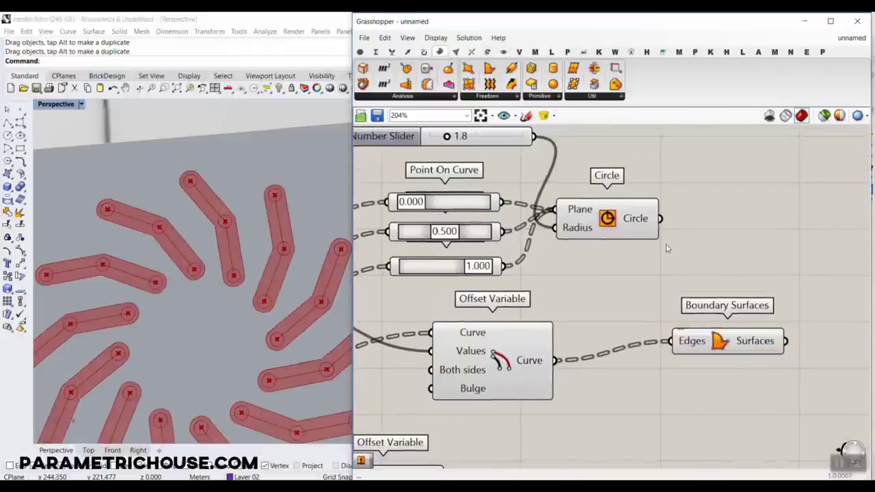
pyautogui.keyDown('shift'); pyautogui.moveTo(667, 272); pyautogui.dragTo(674, 340); pyautogui.keyUp('shift')
pyautogui.click(699, 335)
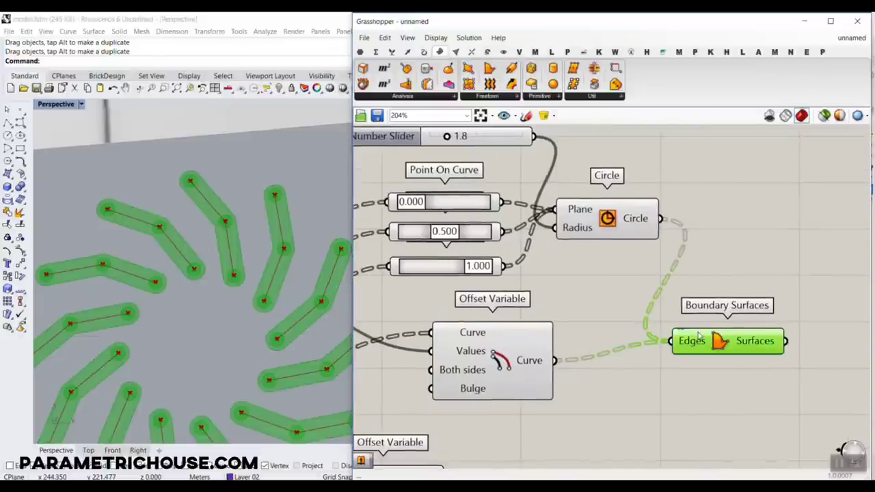
# Step: Compare the data trees entering Boundary Surfaces and simplify both the Offset Variable's Curve output and the Circle output
pyautogui.moveTo(680, 341)
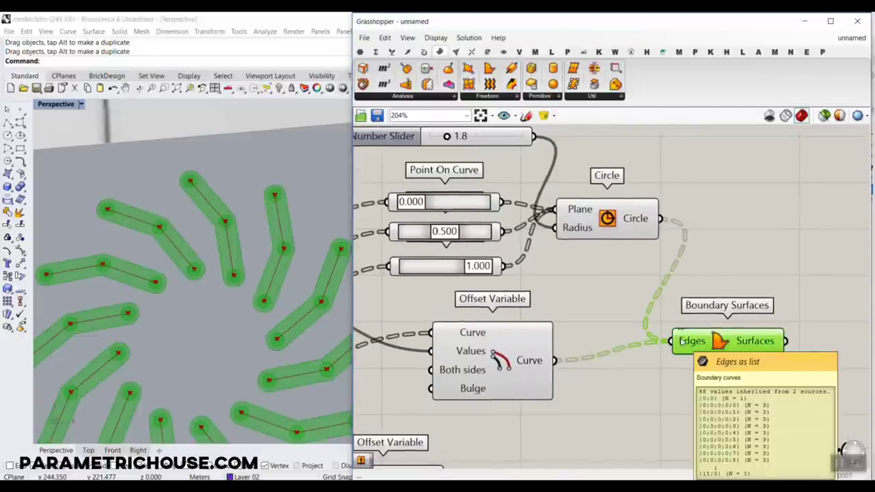
pyautogui.moveTo(629, 226)
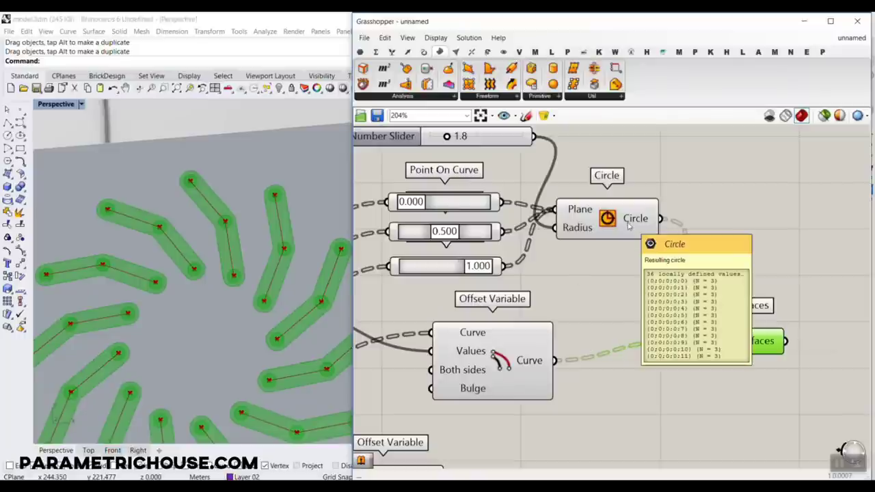
pyautogui.rightClick(541, 361)
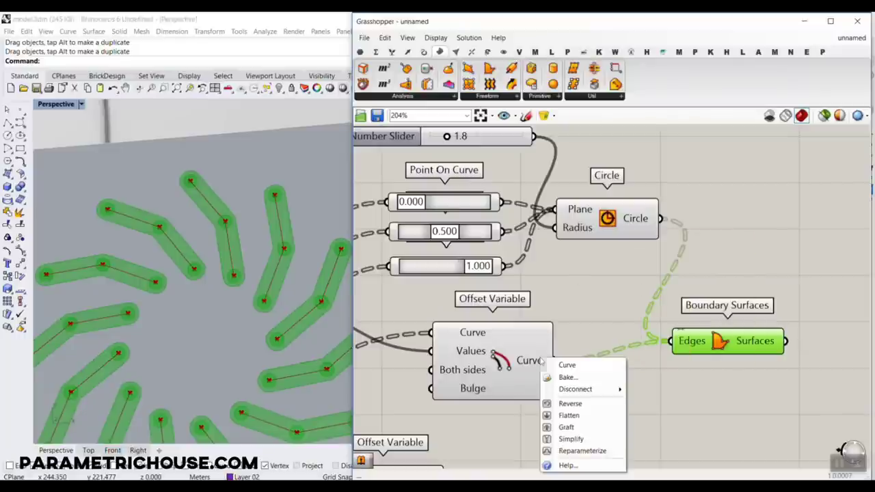
pyautogui.click(578, 441)
pyautogui.rightClick(636, 219)
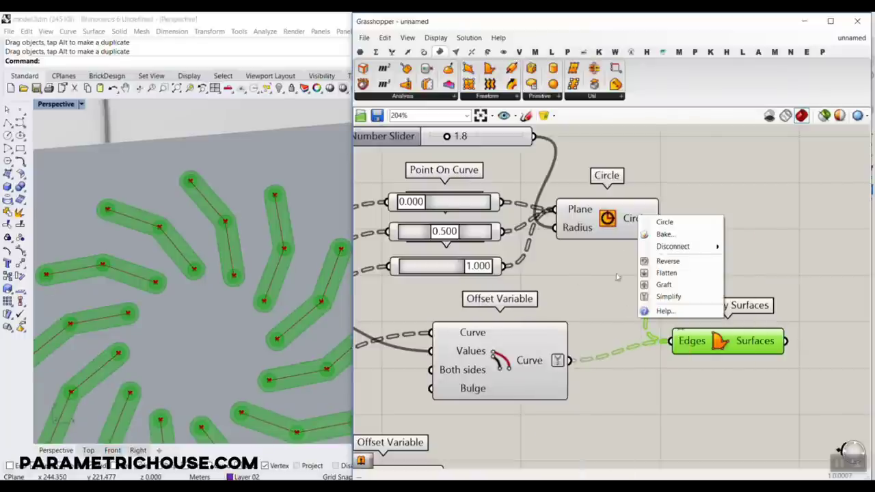
pyautogui.click(663, 296)
pyautogui.click(633, 255)
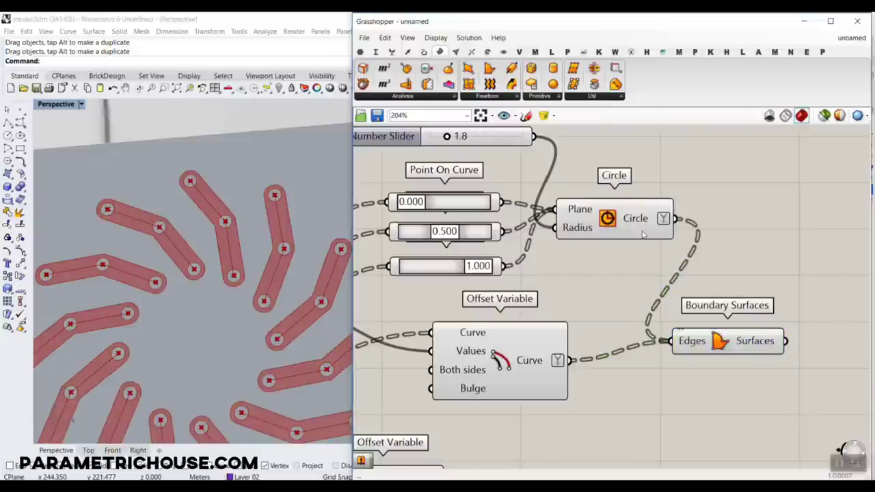
# Step: Reposition Boundary Surfaces and turn off the preview of the Polar Array, Offset Variable, Circle and Boundary Surfaces components
pyautogui.moveTo(642, 235)
pyautogui.click(735, 349)
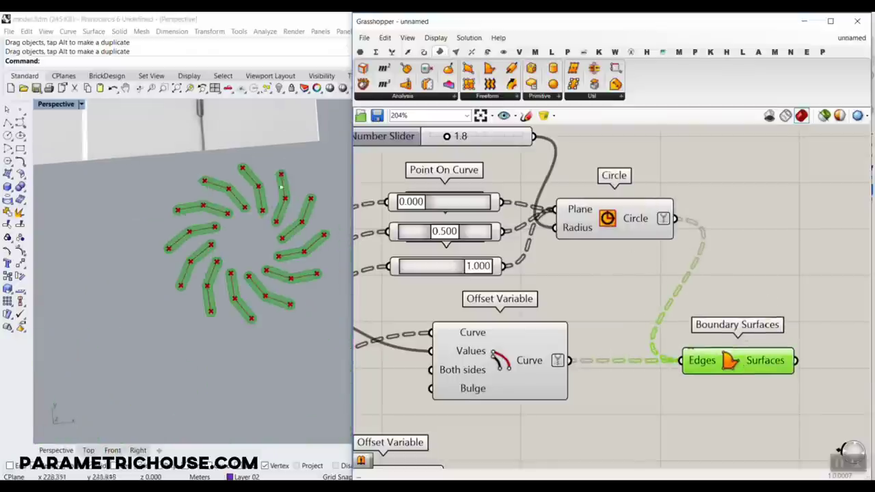
pyautogui.moveTo(738, 296); pyautogui.dragTo(676, 277, button='right')
pyautogui.scroll(-6, 676, 277)
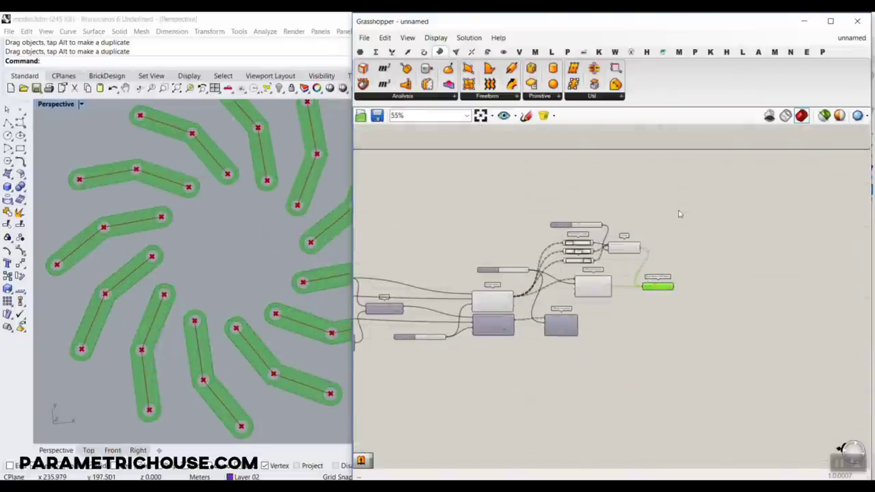
pyautogui.moveTo(678, 210); pyautogui.dragTo(471, 348)
pyautogui.rightClick(493, 218)
pyautogui.click(526, 231)
pyautogui.click(670, 240)
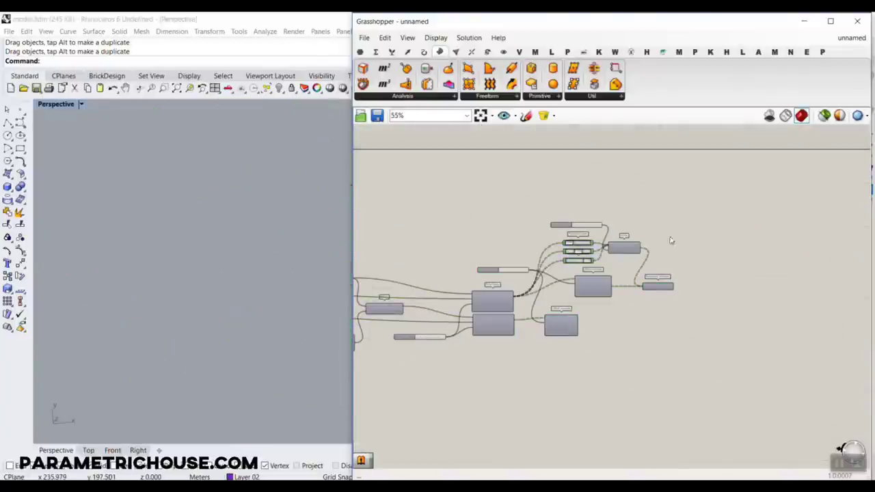
# Step: Add an Extrude component with the boundary surfaces as Base and a Unit Z vector as Direction
pyautogui.scroll(5, 650, 291)
pyautogui.doubleClick(672, 267)
pyautogui.write('extrude')
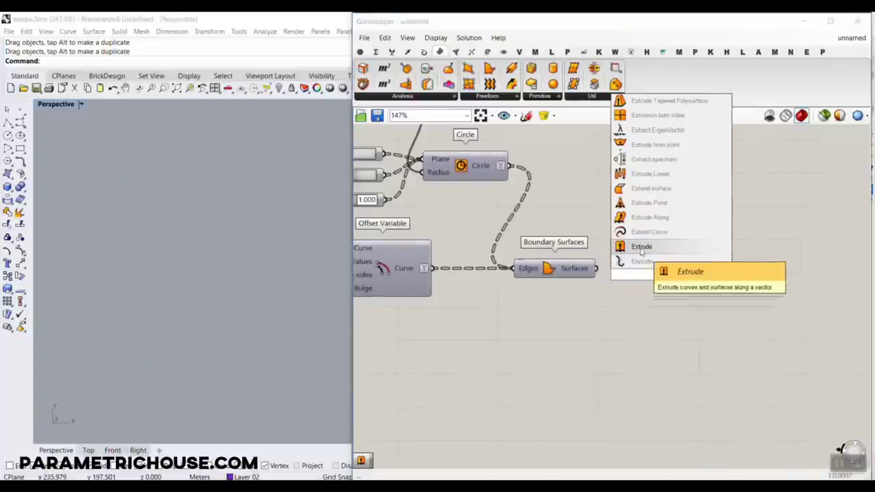
pyautogui.press('Return')
pyautogui.doubleClick(629, 313)
pyautogui.write('unit z')
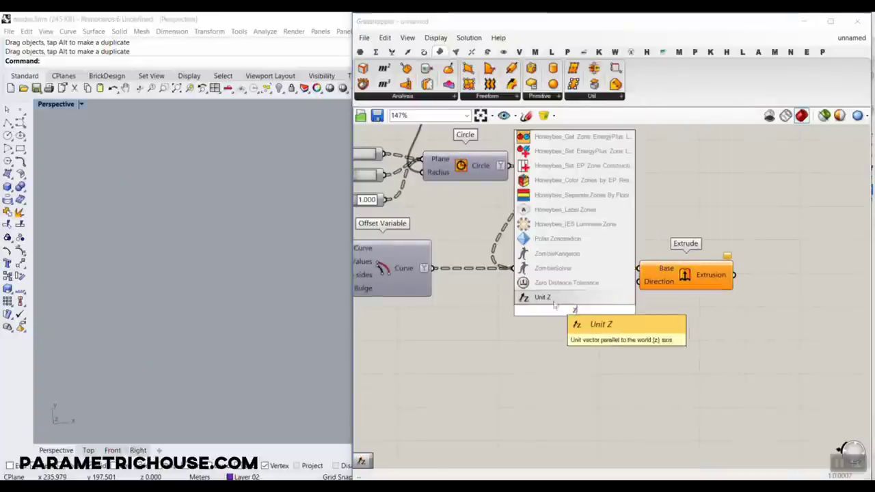
pyautogui.press('Return')
pyautogui.moveTo(626, 311); pyautogui.dragTo(640, 281)
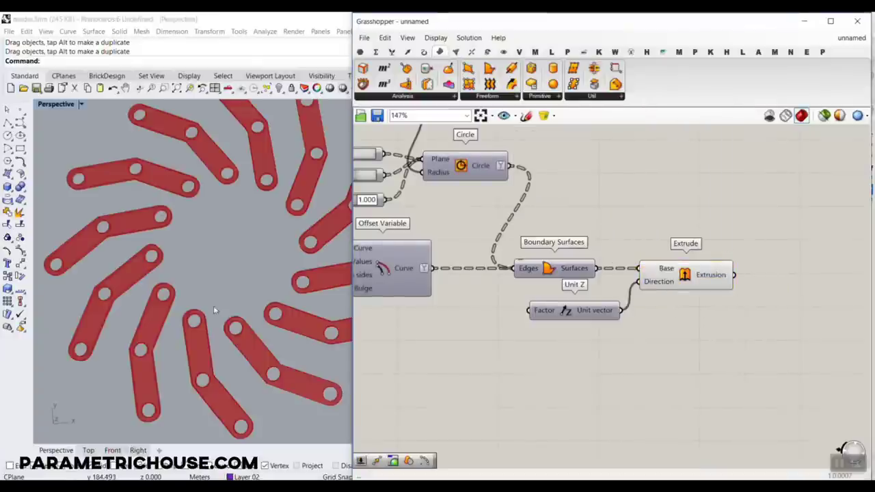
# Step: Add a number slider set to 2 and connect it to the Unit Z Factor
pyautogui.moveTo(213, 306); pyautogui.dragTo(205, 274, button='right')
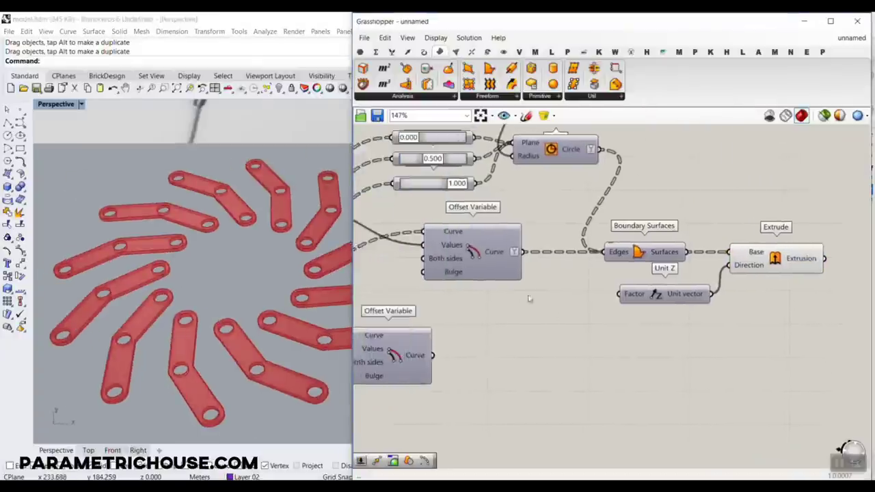
pyautogui.scroll(4, 529, 299)
pyautogui.doubleClick(545, 290)
pyautogui.write('2')
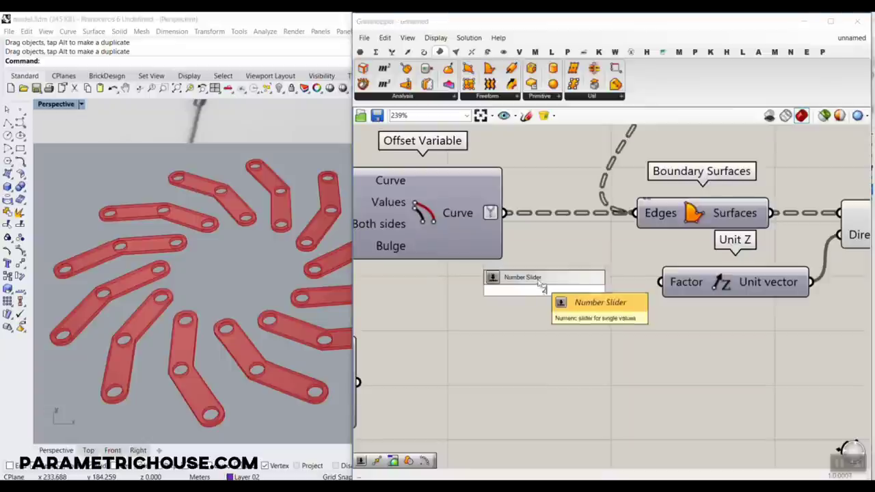
pyautogui.press('Return')
pyautogui.moveTo(597, 286); pyautogui.dragTo(660, 283)
pyautogui.click(609, 332)
pyautogui.moveTo(152, 299); pyautogui.dragTo(142, 321, button='right')
# Step: Bake the Extrude component's Extrusion output into the Rhino model
pyautogui.moveTo(758, 266); pyautogui.dragTo(584, 265, button='right')
pyautogui.scroll(-4, 585, 264)
pyautogui.rightClick(696, 237)
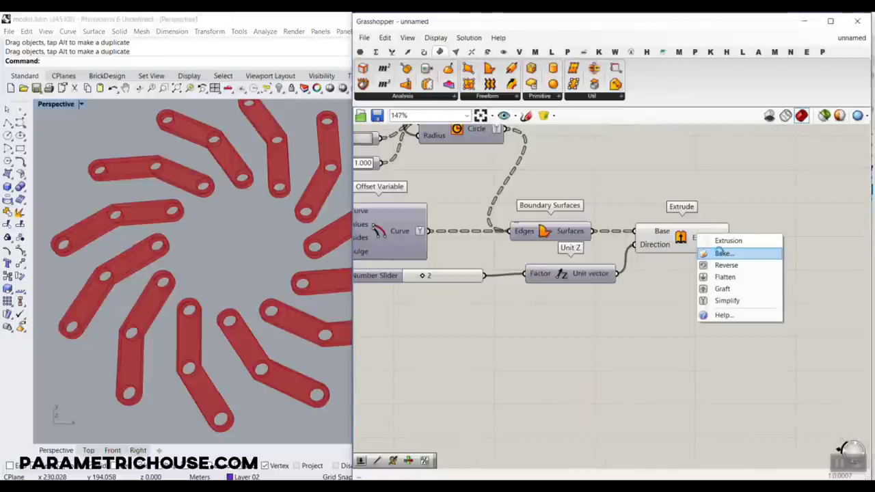
pyautogui.click(719, 251)
pyautogui.click(715, 410)
# Step: Inspect the baked bars from several angles and undo the bake
pyautogui.scroll(-5, 137, 224)
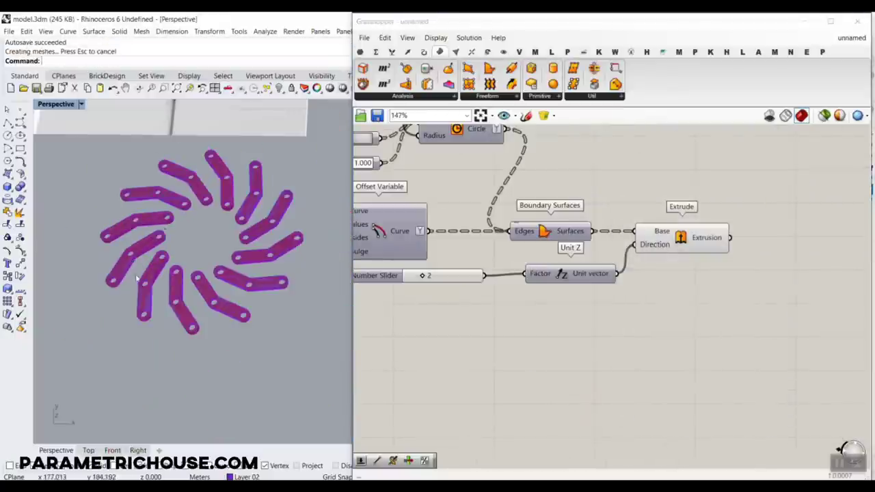
pyautogui.scroll(5, 179, 273)
pyautogui.moveTo(192, 291); pyautogui.dragTo(157, 346, button='right')
pyautogui.scroll(5, 157, 346)
pyautogui.scroll(-5, 229, 258)
pyautogui.scroll(-3, 230, 258)
pyautogui.moveTo(229, 258); pyautogui.dragTo(203, 293, button='right')
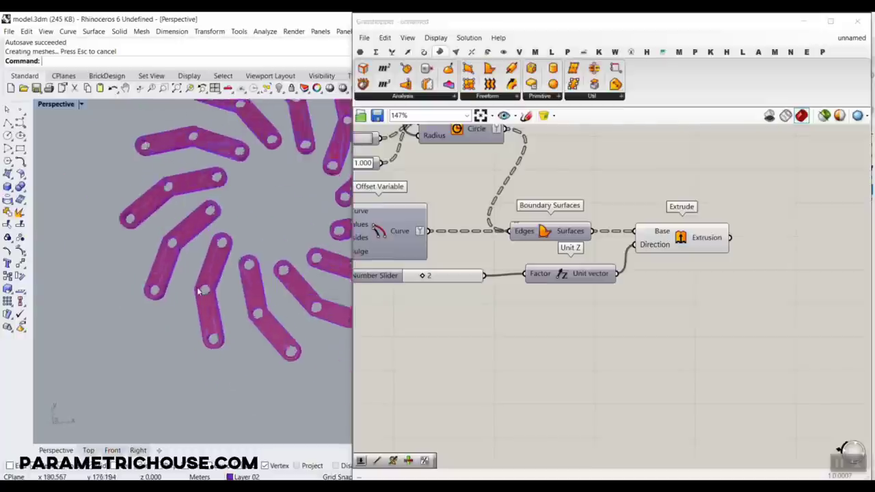
pyautogui.scroll(-2, 262, 244)
pyautogui.hotkey('ctrl', 'z')
# Step: Delete the second Offset Variable and the second Polar Array component
pyautogui.scroll(-1, 590, 246)
pyautogui.moveTo(591, 246); pyautogui.dragTo(742, 211, button='right')
pyautogui.moveTo(507, 294); pyautogui.dragTo(551, 330)
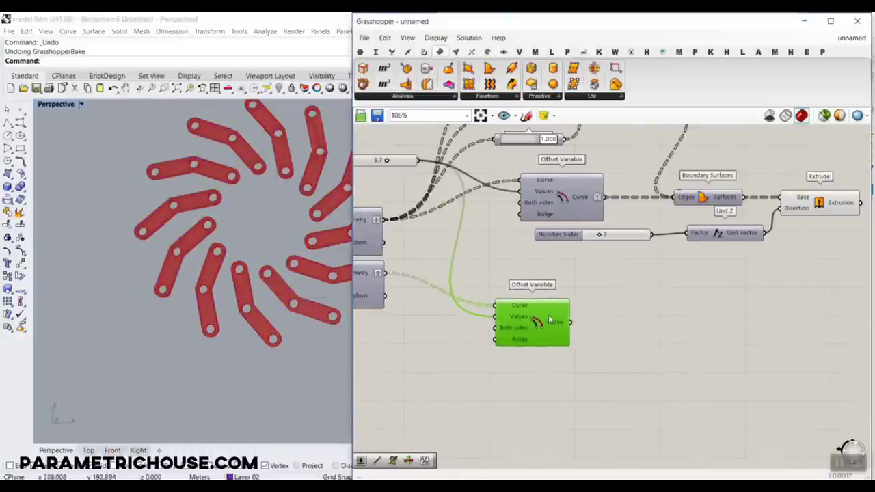
pyautogui.scroll(-1, 549, 320)
pyautogui.moveTo(528, 327); pyautogui.dragTo(548, 338, button='right')
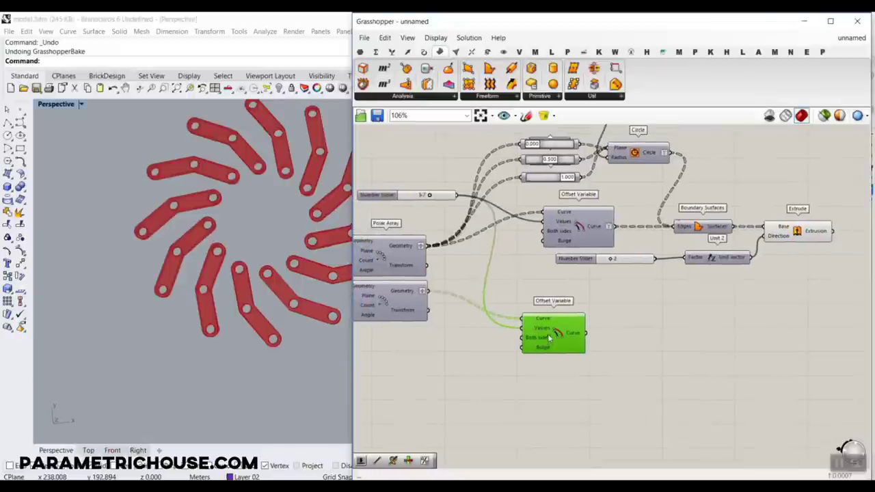
pyautogui.scroll(-5, 550, 321)
pyautogui.moveTo(716, 291); pyautogui.dragTo(515, 182)
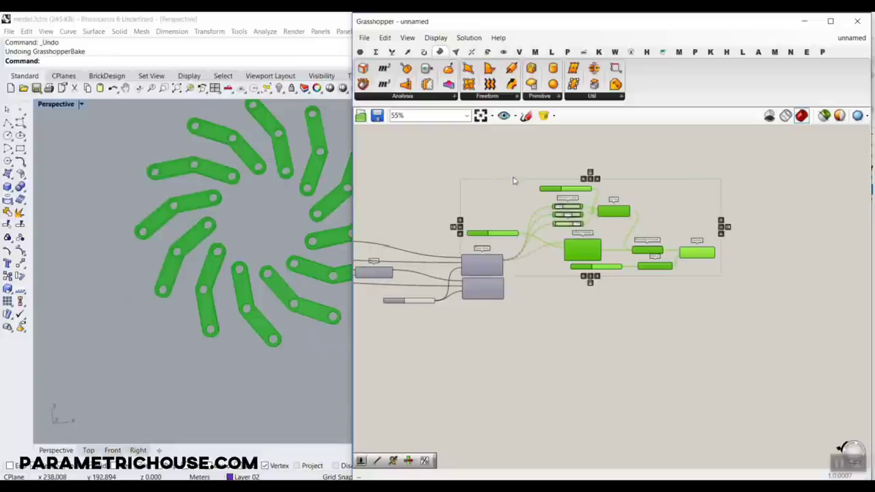
pyautogui.click(502, 306)
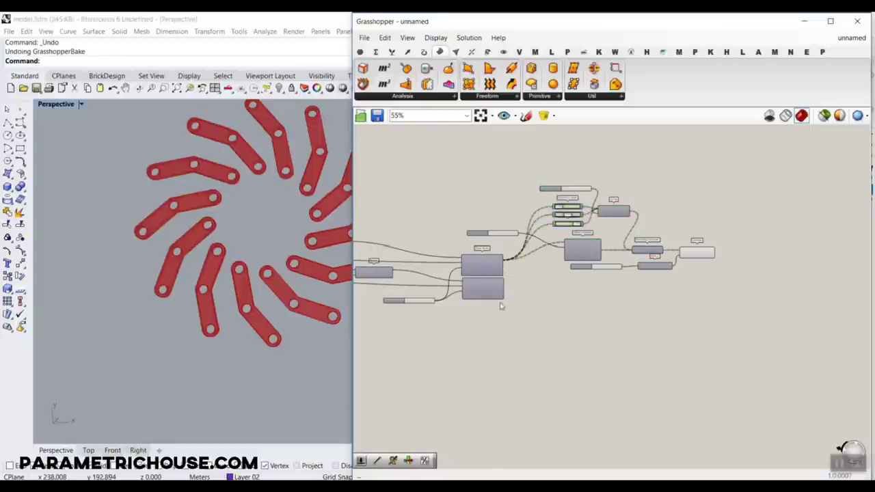
pyautogui.scroll(5, 478, 295)
pyautogui.click(486, 295)
pyautogui.press('Delete')
# Step: Move the count slider above the Polar Array and duplicate the whole Polar Array to Extrude chain below the original
pyautogui.moveTo(443, 308); pyautogui.dragTo(614, 309, button='right')
pyautogui.moveTo(559, 310); pyautogui.dragTo(550, 194)
pyautogui.scroll(-6, 530, 237)
pyautogui.moveTo(818, 276); pyautogui.dragTo(583, 175)
pyautogui.moveTo(596, 252); pyautogui.dragTo(599, 331)
pyautogui.click(597, 277)
# Step: Connect the Mirror's Geometry output to the copied Polar Array's Geometry and check how the two sets of bars meet
pyautogui.scroll(5, 525, 269)
pyautogui.scroll(3, 524, 269)
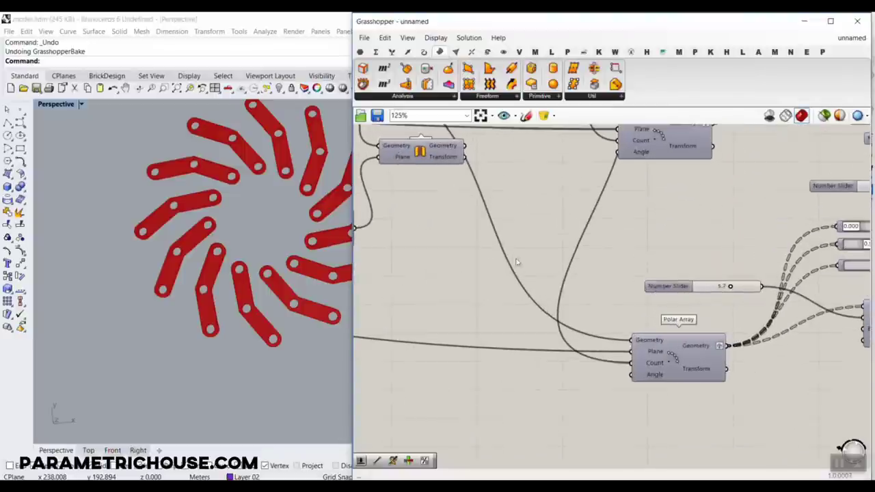
pyautogui.moveTo(578, 250); pyautogui.dragTo(709, 362)
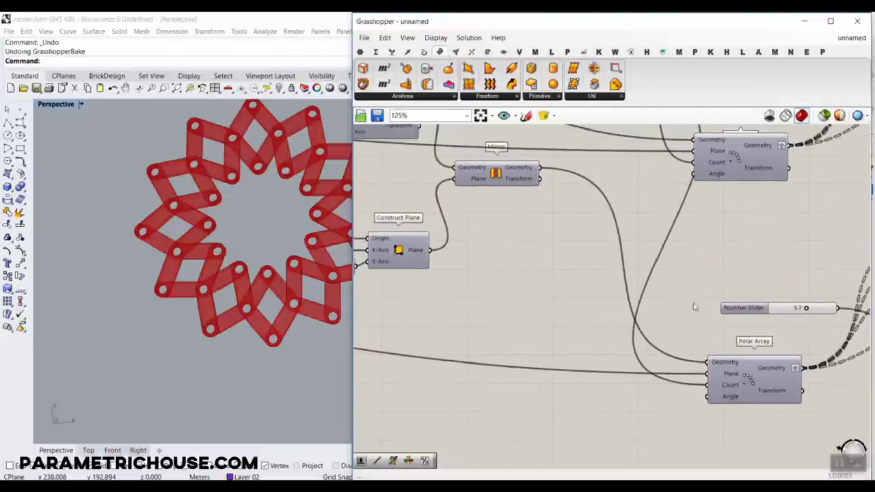
pyautogui.scroll(10, 183, 316)
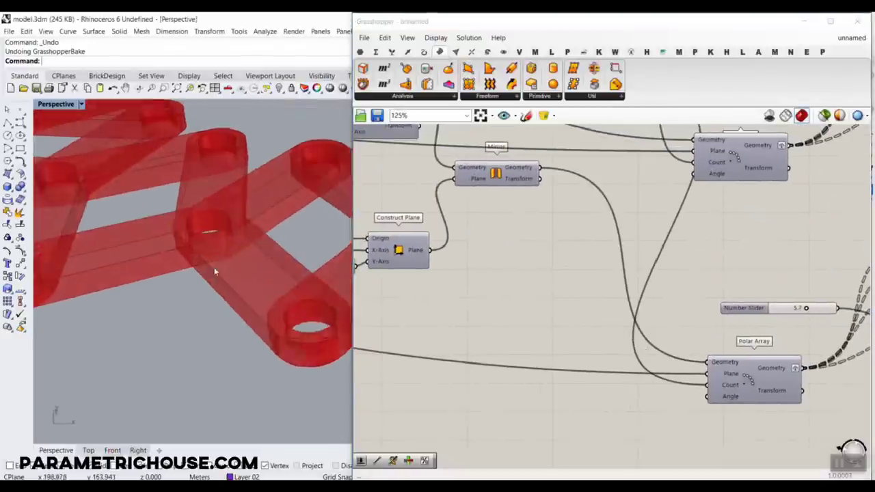
pyautogui.moveTo(248, 246); pyautogui.dragTo(182, 201, button='right')
pyautogui.scroll(-6, 506, 258)
pyautogui.scroll(5, 711, 281)
# Step: Set the expression -x on the Direction input of the copied Extrude component
pyautogui.click(642, 291)
pyautogui.scroll(3, 199, 240)
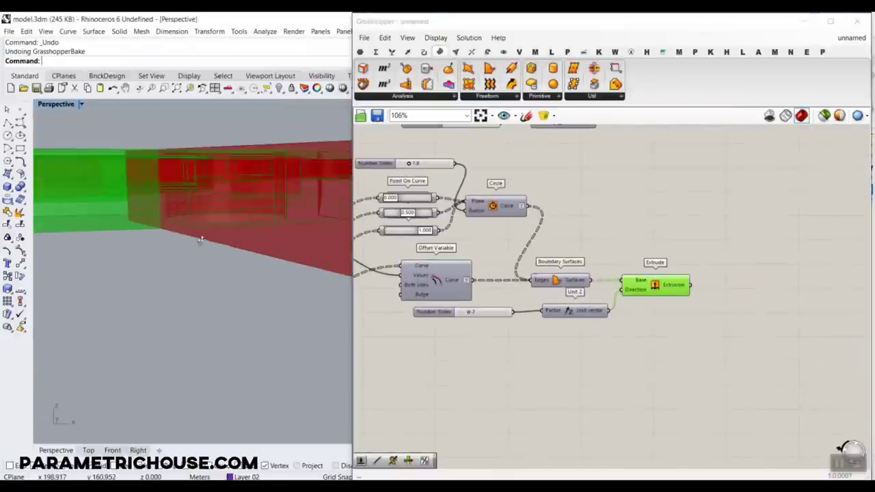
pyautogui.moveTo(199, 240); pyautogui.dragTo(216, 194, button='right')
pyautogui.scroll(4, 625, 300)
pyautogui.rightClick(636, 274)
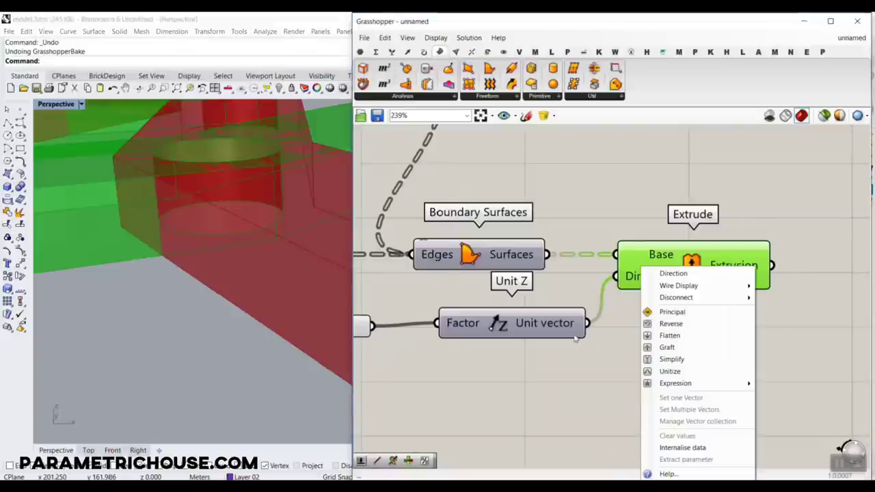
pyautogui.moveTo(694, 384)
pyautogui.click(578, 396)
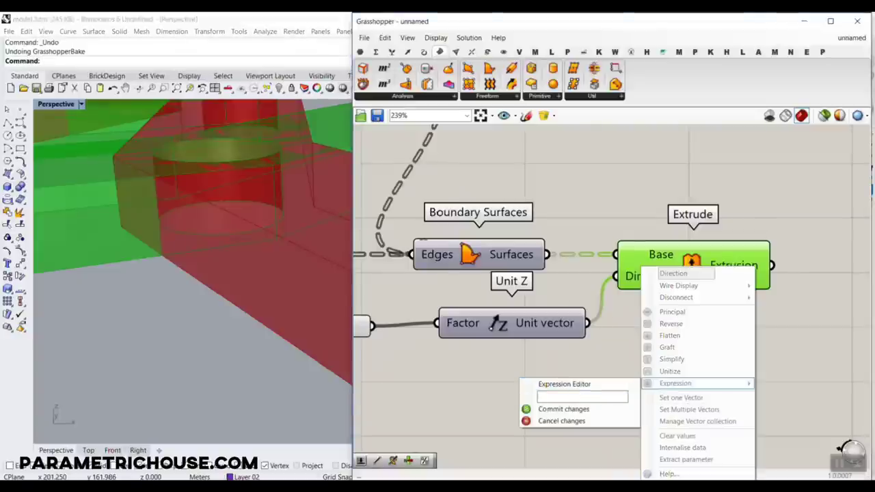
pyautogui.write('-x')
pyautogui.click(573, 410)
# Step: Examine how the two layers of extruded bars stack on each other around the star
pyautogui.scroll(-7, 256, 303)
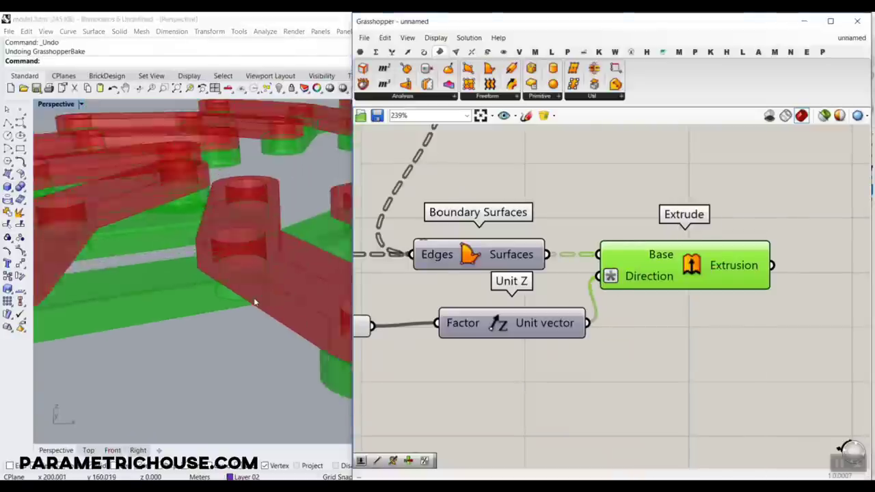
pyautogui.click(632, 370)
pyautogui.scroll(-3, 274, 273)
pyautogui.moveTo(274, 226); pyautogui.dragTo(314, 288, button='right')
pyautogui.scroll(5, 324, 283)
pyautogui.scroll(-5, 444, 301)
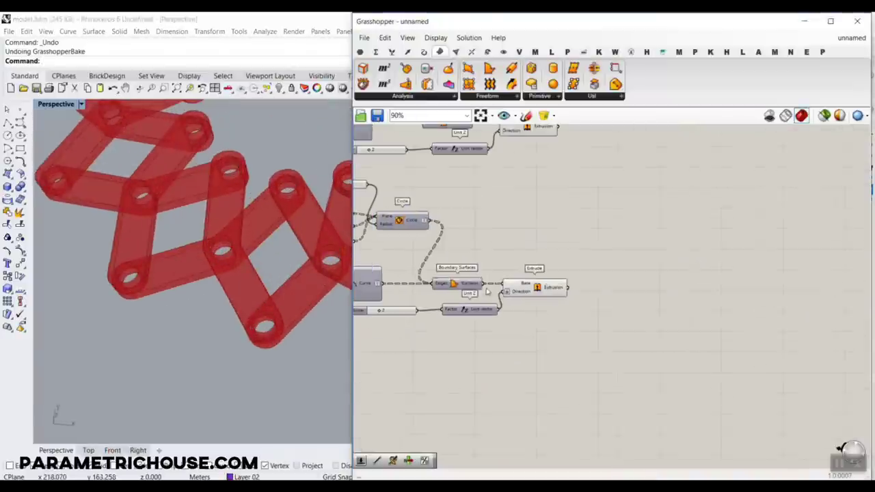
pyautogui.moveTo(212, 253); pyautogui.dragTo(230, 264, button='right')
pyautogui.scroll(-5, 229, 259)
# Step: Add two Custom Preview components and connect each Extrude's Extrusion output to one Geometry input
pyautogui.click(503, 53)
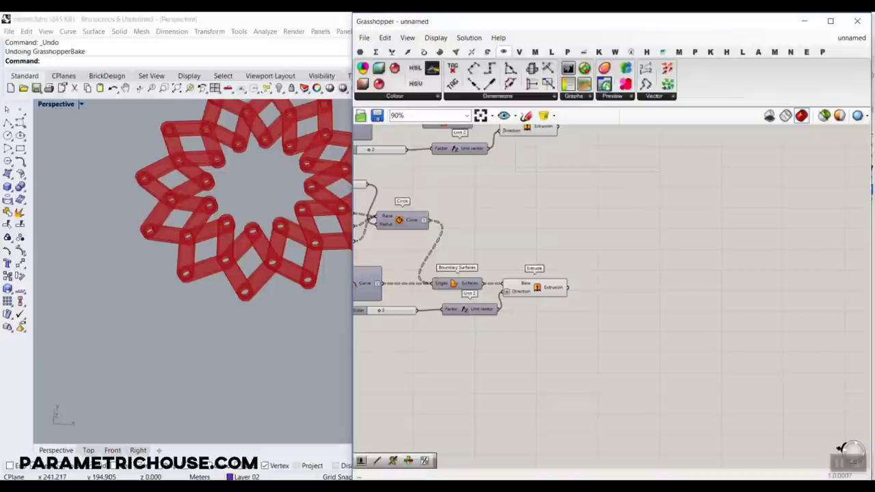
pyautogui.moveTo(605, 85); pyautogui.dragTo(599, 338)
pyautogui.scroll(5, 588, 339)
pyautogui.moveTo(544, 222); pyautogui.dragTo(654, 295)
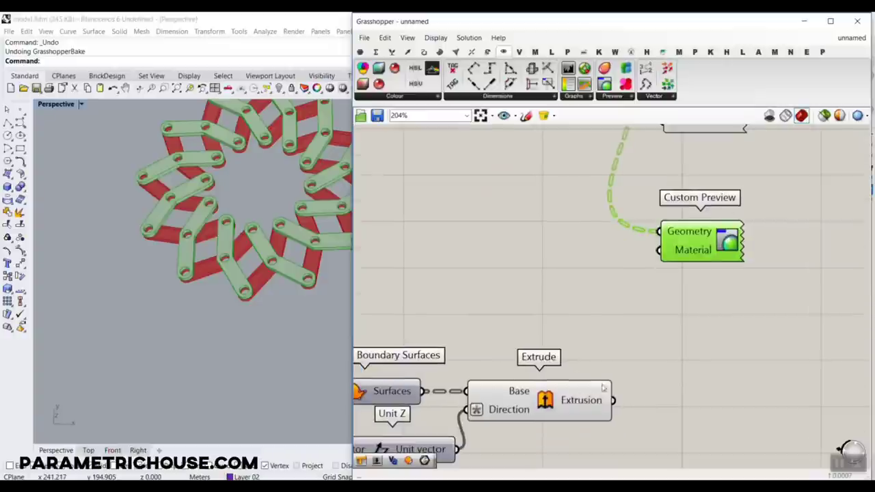
pyautogui.moveTo(613, 400); pyautogui.dragTo(659, 232)
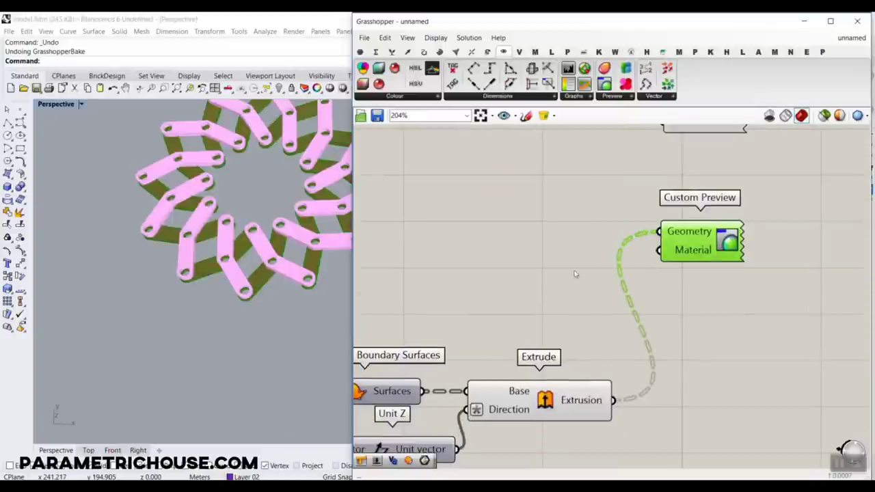
# Step: Add a Colour Swatch, connect it to the lower Custom Preview's Material, and set it to blue
pyautogui.doubleClick(563, 272)
pyautogui.write('swa')
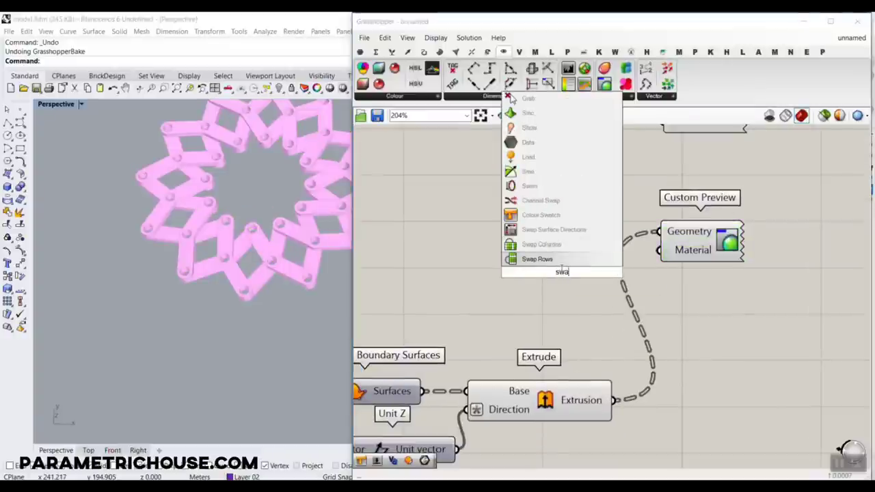
pyautogui.click(541, 215)
pyautogui.moveTo(660, 254); pyautogui.dragTo(659, 251)
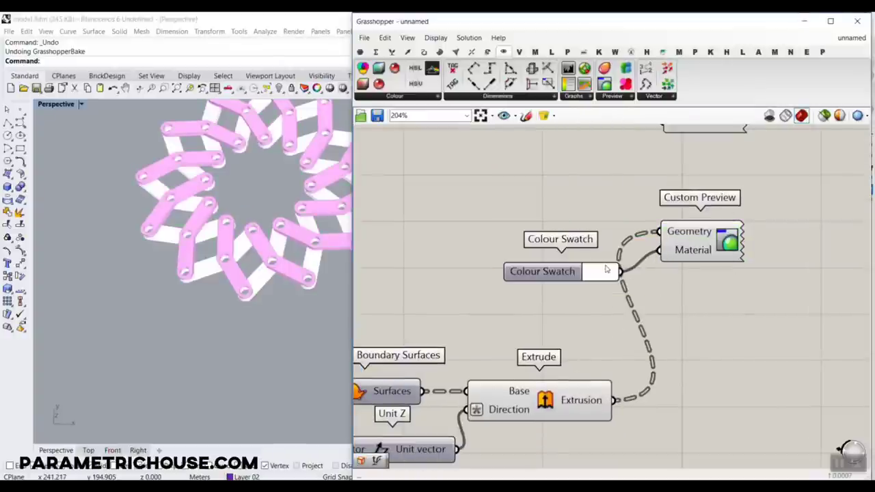
pyautogui.click(601, 271)
pyautogui.click(668, 341)
pyautogui.click(509, 294)
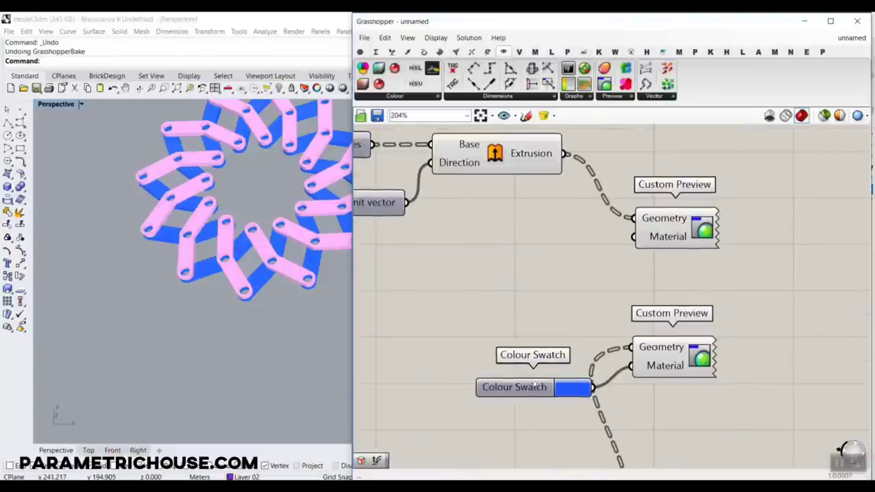
# Step: Copy the Colour Swatch, connect it to the upper Custom Preview's Material, set it to magenta, and inspect the coloured bars
pyautogui.click(520, 387)
pyautogui.keyDown('alt'); pyautogui.moveTo(519, 387); pyautogui.dragTo(541, 276); pyautogui.keyUp('alt')
pyautogui.moveTo(614, 276); pyautogui.dragTo(633, 236)
pyautogui.click(594, 276)
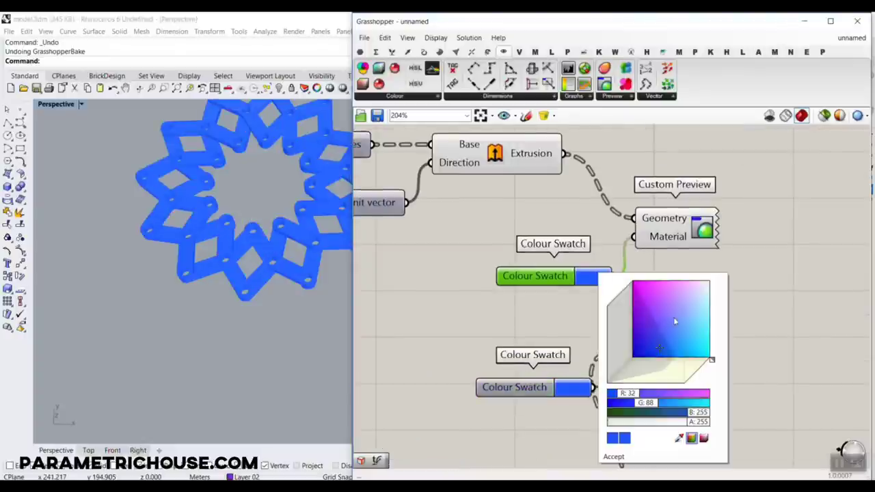
pyautogui.click(653, 290)
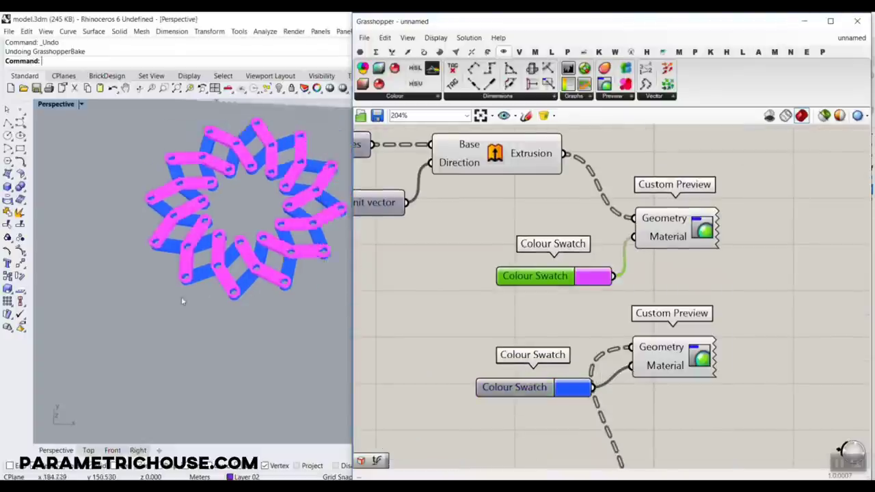
pyautogui.scroll(3, 196, 289)
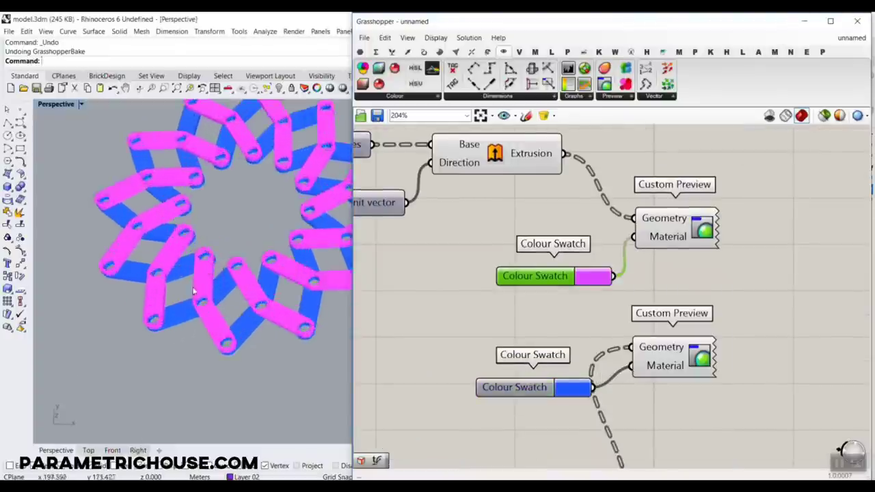
pyautogui.moveTo(195, 289)
pyautogui.mouseDown(button='right')
pyautogui.moveTo(178, 301)
pyautogui.moveTo(251, 310)
pyautogui.moveTo(205, 281)
pyautogui.mouseUp(button='right')
pyautogui.scroll(4, 170, 300)
pyautogui.scroll(-6, 233, 304)
pyautogui.scroll(6, 205, 280)
pyautogui.scroll(-5, 205, 281)
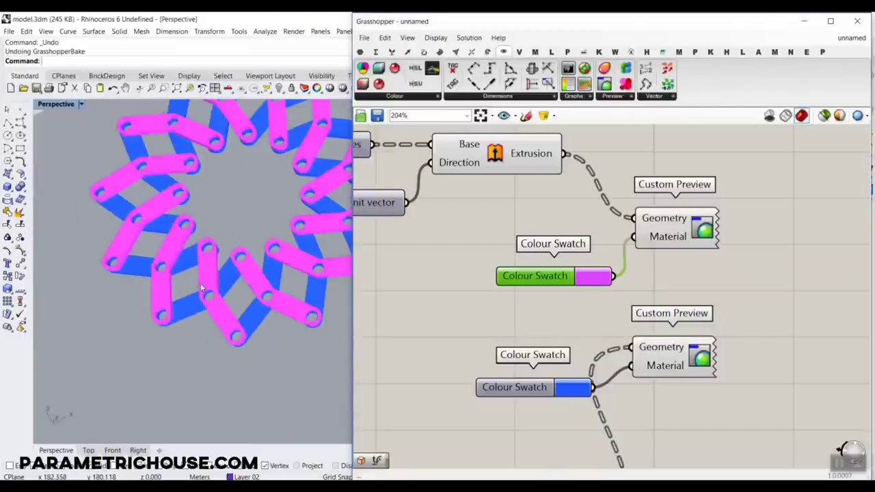
# Step: Set the slider feeding the Unit X factor to 20
pyautogui.scroll(-6, 458, 223)
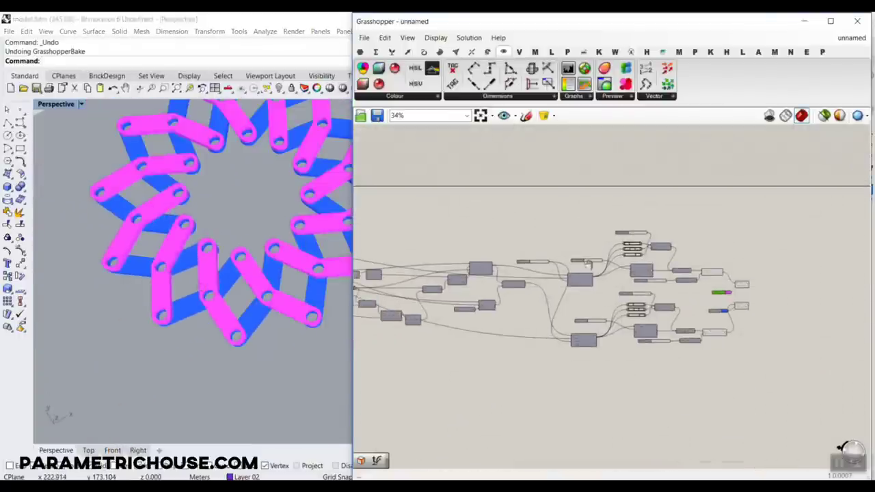
pyautogui.scroll(4, 455, 277)
pyautogui.scroll(6, 455, 276)
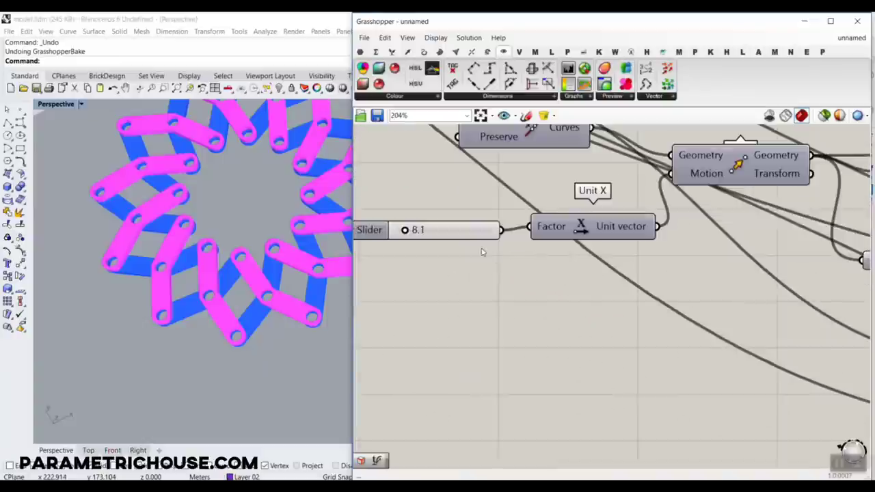
pyautogui.doubleClick(437, 234)
pyautogui.write('20')
pyautogui.press('Return')
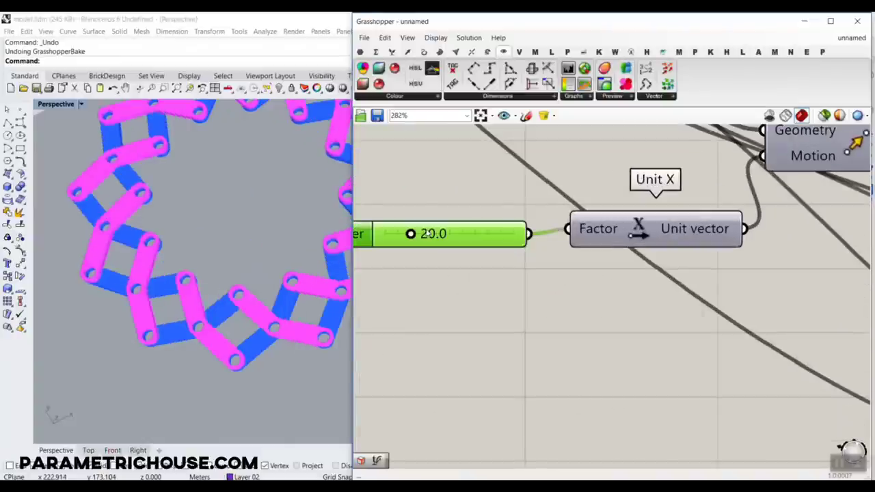
pyautogui.scroll(-3, 149, 280)
pyautogui.scroll(4, 150, 281)
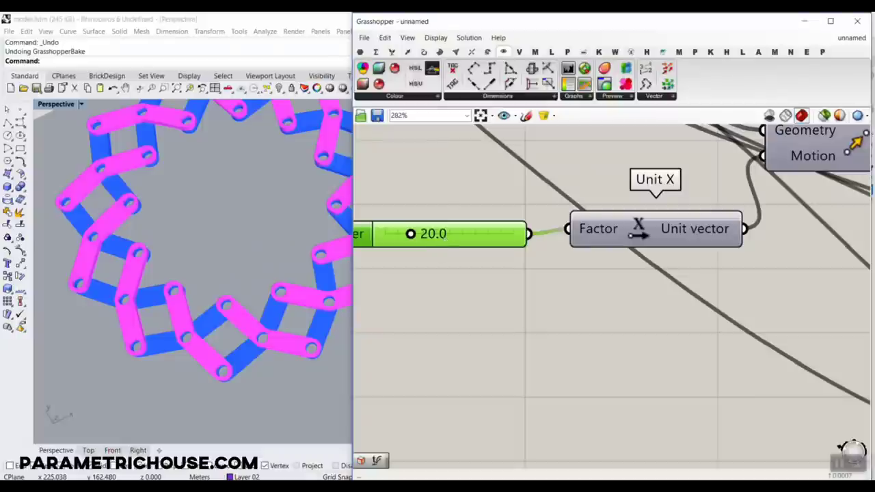
# Step: Try a value of 60 on the Unit X factor slider and check the star linkage in the viewport
pyautogui.doubleClick(445, 235)
pyautogui.write('60')
pyautogui.press('Return')
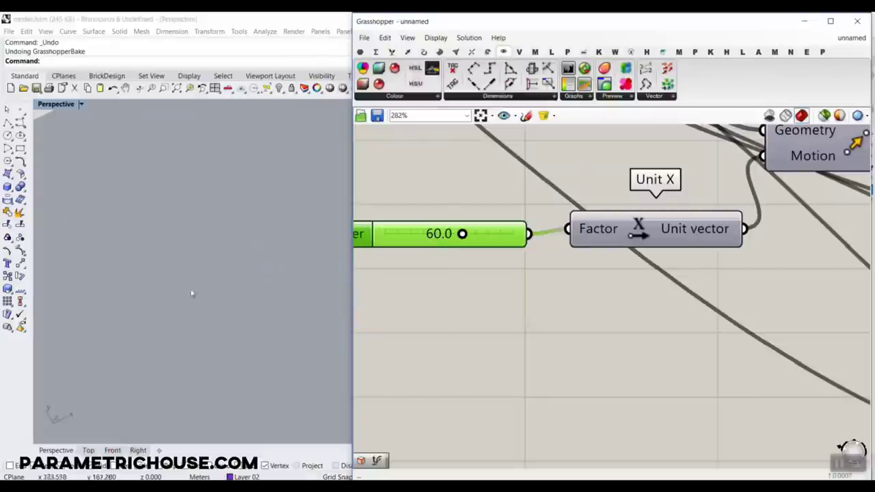
pyautogui.scroll(-6, 219, 277)
pyautogui.scroll(1, 401, 260)
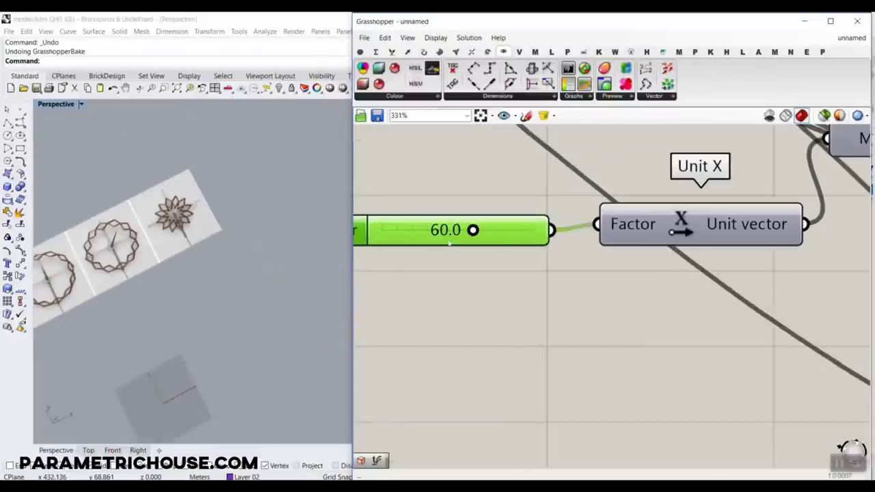
pyautogui.scroll(2, 432, 250)
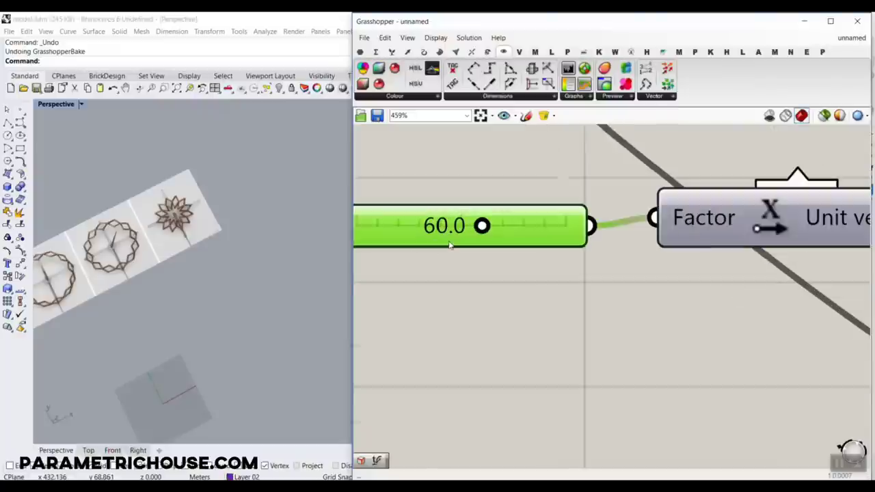
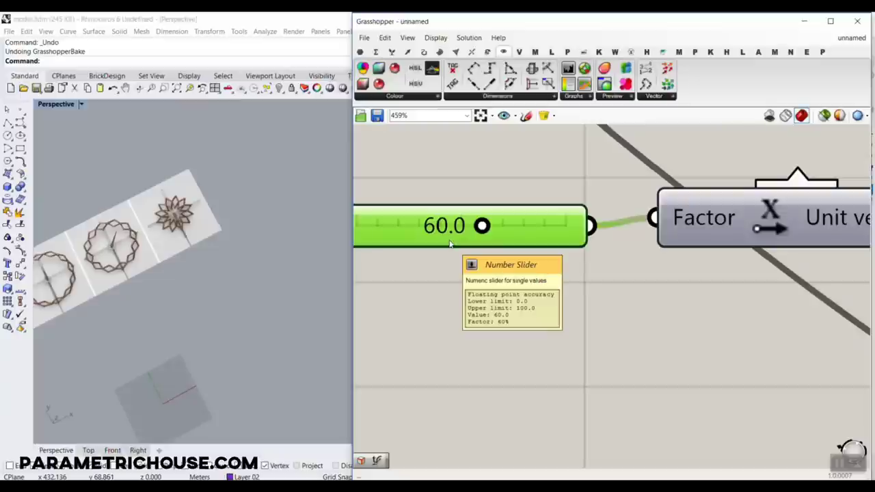
# Step: Try values of 50 and 40 on the Unit X factor slider and inspect the overlapping bars
pyautogui.doubleClick(450, 232)
pyautogui.write('50')
pyautogui.press('Return')
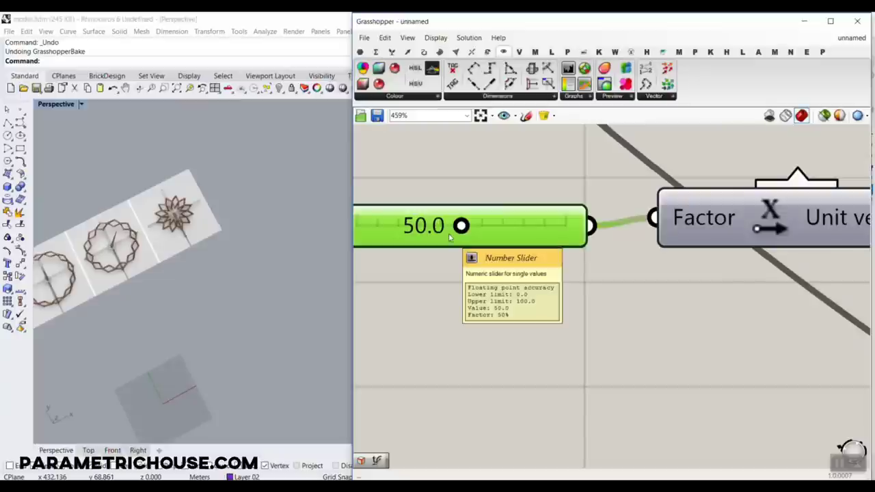
pyautogui.doubleClick(450, 232)
pyautogui.write('40')
pyautogui.press('Return')
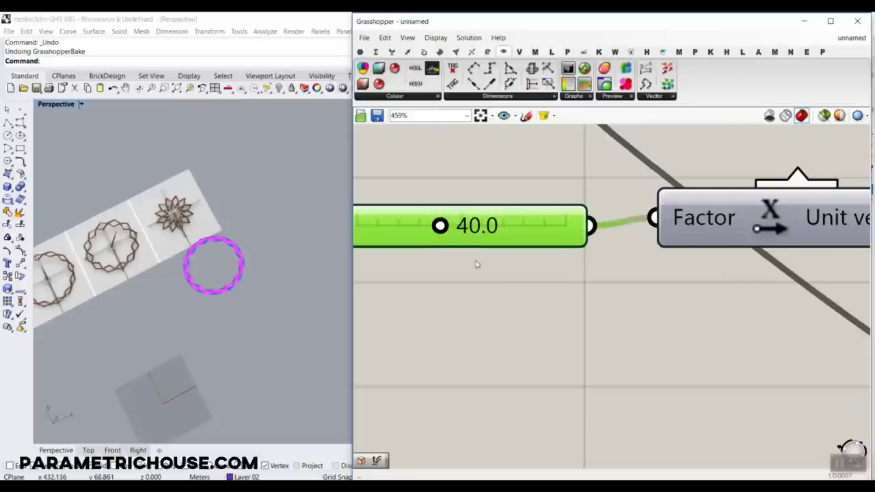
pyautogui.scroll(8, 208, 246)
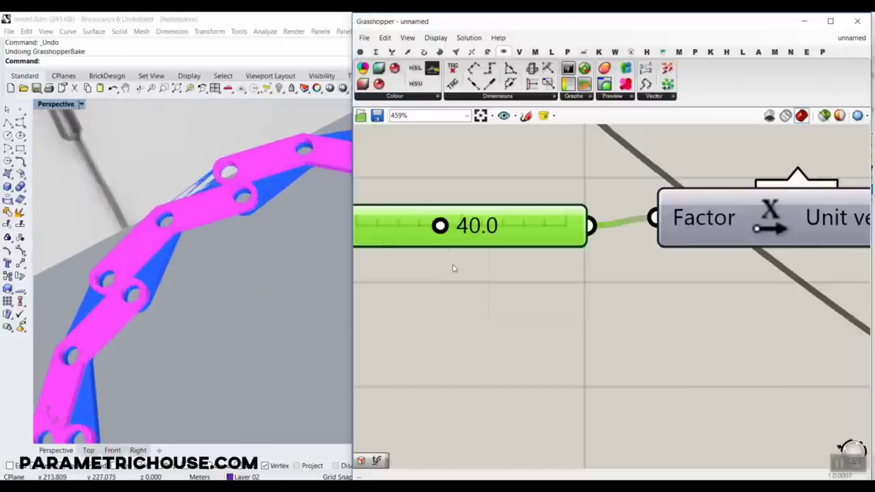
# Step: Limit the Unit X factor slider's maximum to 30
pyautogui.moveTo(453, 268); pyautogui.dragTo(627, 267, button='right')
pyautogui.doubleClick(472, 220)
pyautogui.click(524, 244)
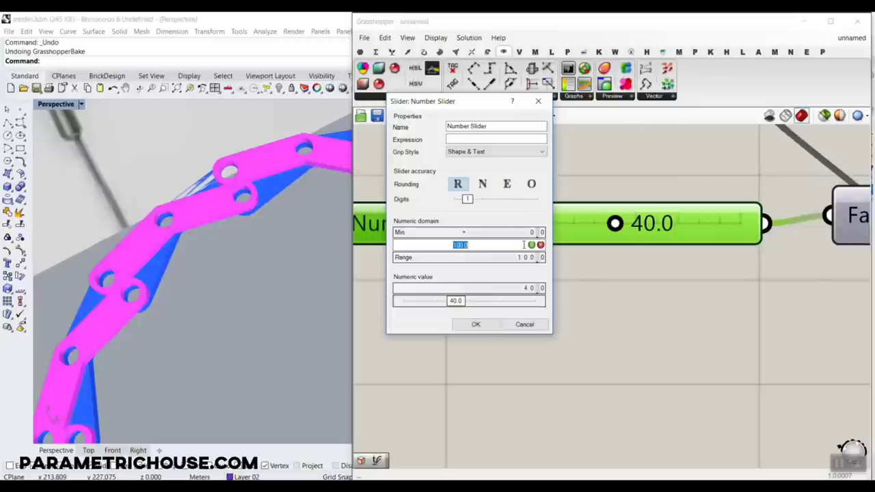
pyautogui.write('30')
pyautogui.click(476, 324)
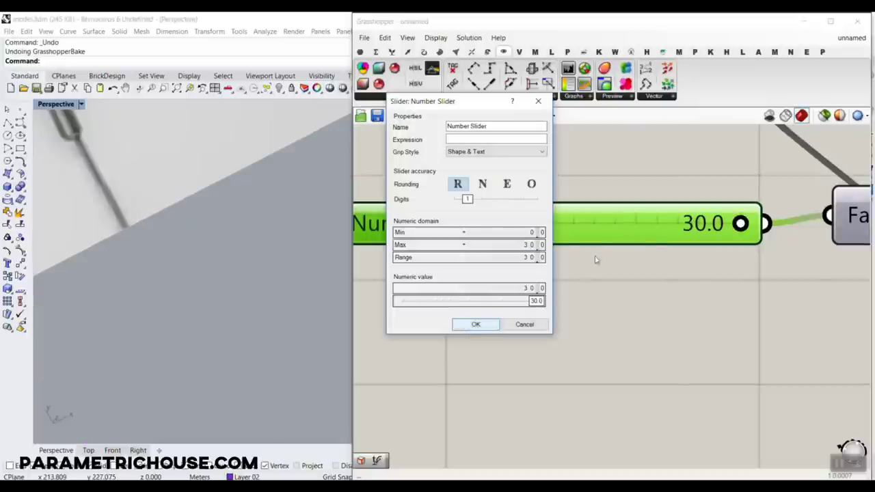
# Step: Fold the star by lowering the Unit X factor slider to 6.1
pyautogui.moveTo(740, 223); pyautogui.dragTo(603, 229)
pyautogui.scroll(-10, 212, 226)
pyautogui.scroll(9, 215, 251)
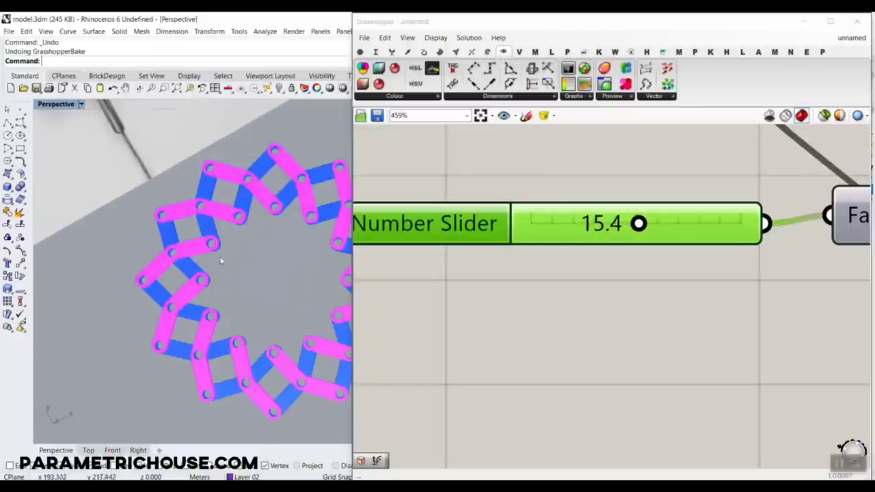
pyautogui.scroll(-6, 567, 202)
pyautogui.scroll(3, 611, 286)
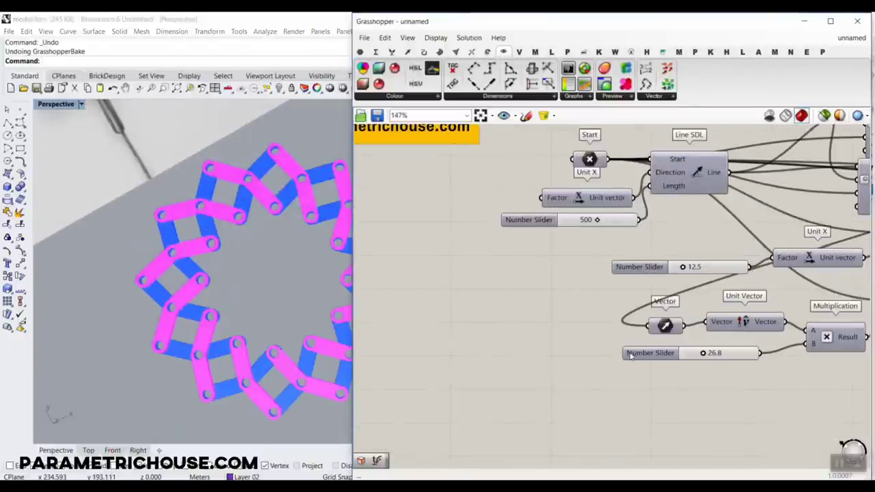
pyautogui.scroll(2, 688, 270)
pyautogui.moveTo(687, 269); pyautogui.dragTo(675, 267)
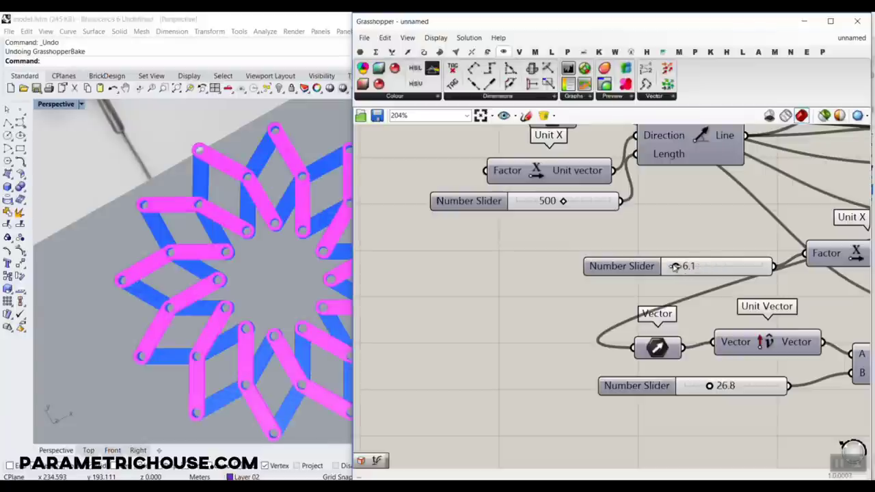
# Step: Lengthen the bars by setting the slider feeding the Multiplication's B input to 40.3, and inspect the star
pyautogui.scroll(2, 707, 277)
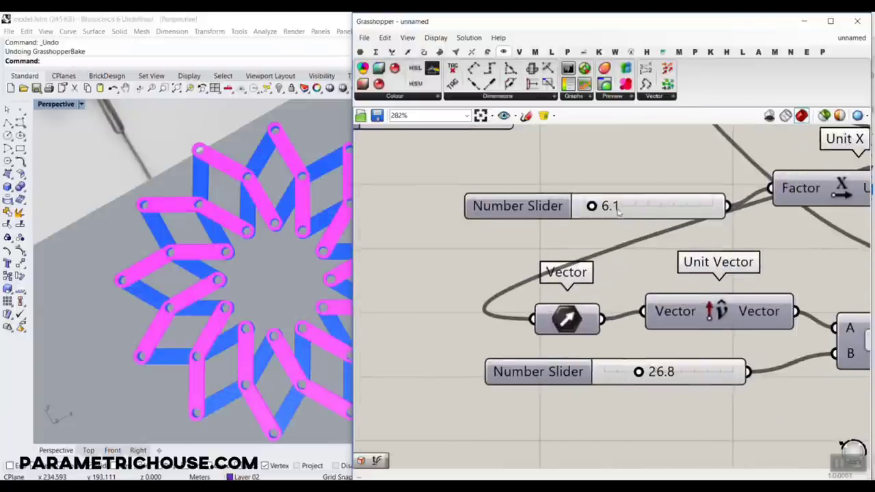
pyautogui.moveTo(639, 372); pyautogui.dragTo(651, 373)
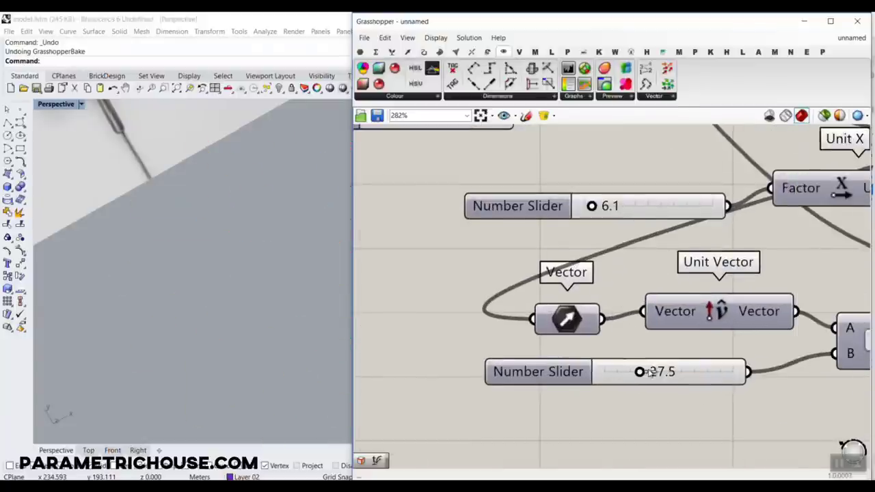
pyautogui.scroll(5, 229, 239)
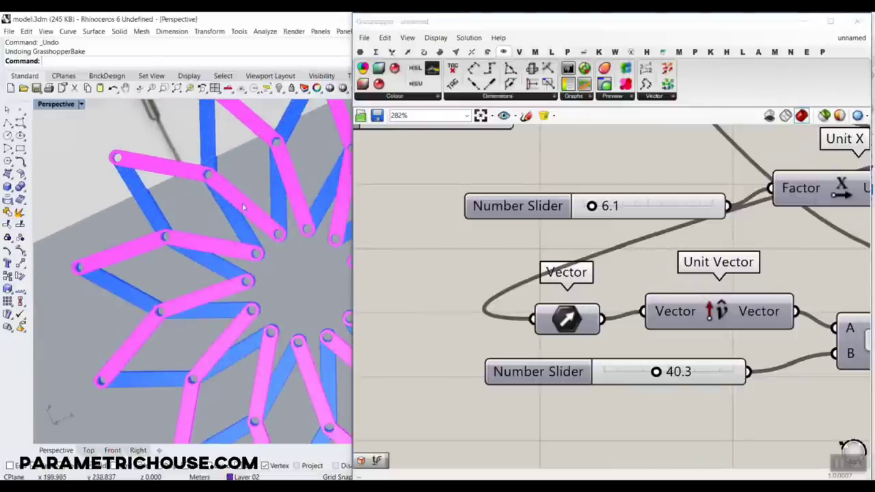
pyautogui.scroll(-5, 243, 208)
# Step: Connect the upper Offset Variable's slider to the lower Offset Variable's Values as well and delete the lower offset slider
pyautogui.scroll(-6, 625, 254)
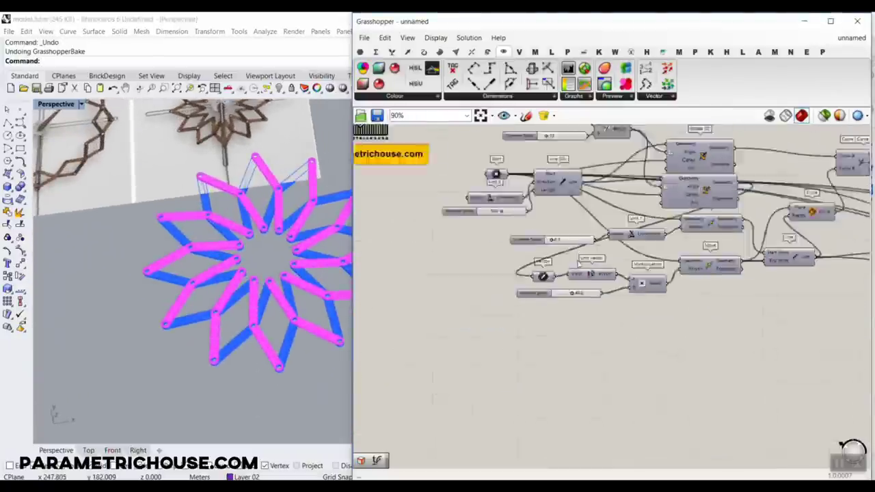
pyautogui.scroll(4, 580, 264)
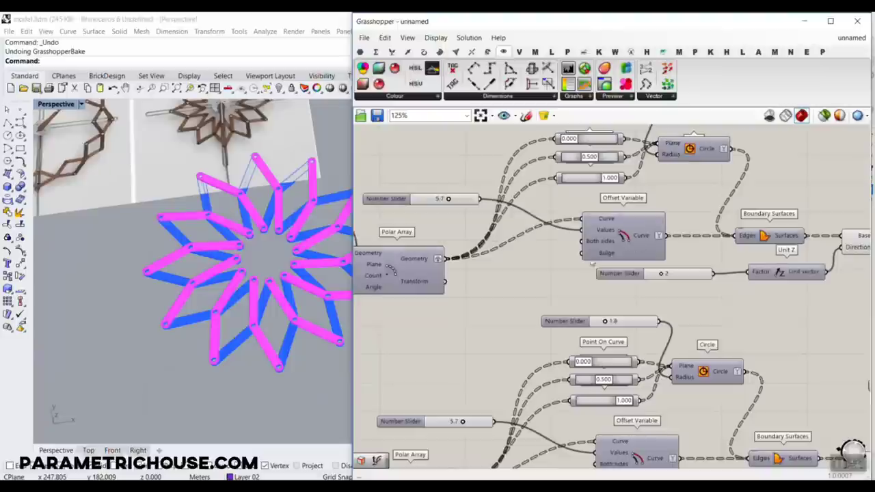
pyautogui.moveTo(444, 231); pyautogui.dragTo(512, 236, button='right')
pyautogui.moveTo(583, 306); pyautogui.dragTo(554, 218, button='right')
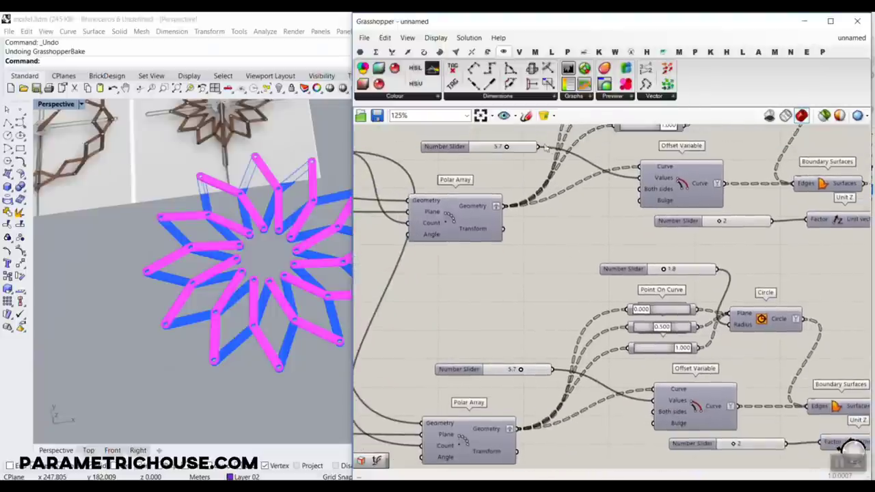
pyautogui.moveTo(539, 146); pyautogui.dragTo(654, 400)
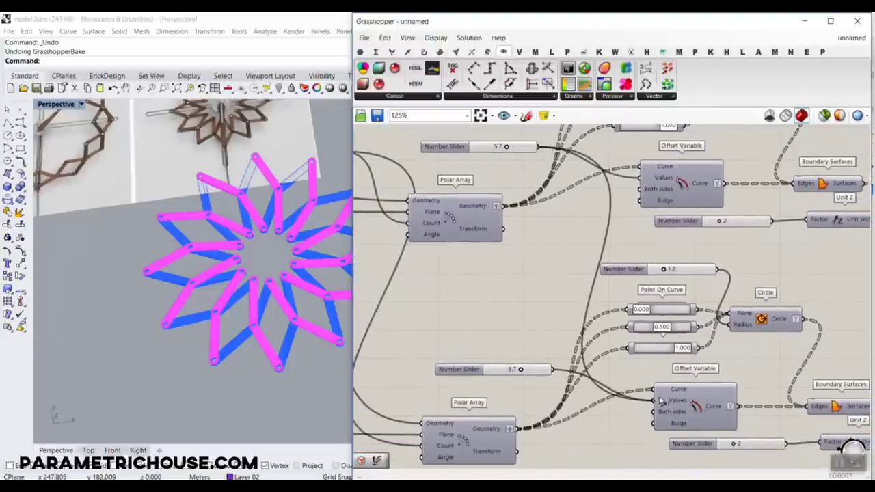
pyautogui.click(502, 375)
pyautogui.press('Delete')
# Step: Widen the bars by setting the shared offset slider to 9.0, and inspect their ends
pyautogui.scroll(5, 507, 158)
pyautogui.moveTo(508, 135); pyautogui.dragTo(551, 141)
pyautogui.scroll(10, 241, 260)
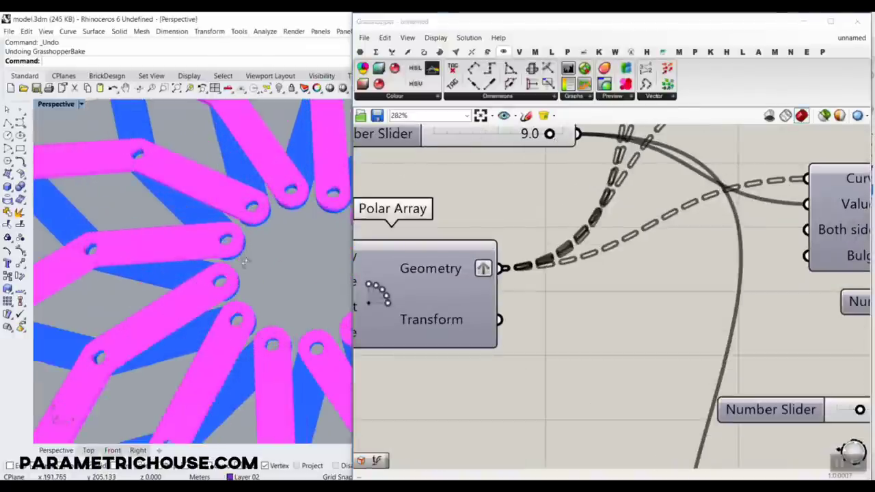
pyautogui.moveTo(244, 260); pyautogui.dragTo(288, 217, button='right')
# Step: Set the upper layer's Unit Z extrusion slider to 3 and inspect the thicker bars
pyautogui.moveTo(745, 273); pyautogui.dragTo(550, 250, button='right')
pyautogui.scroll(-6, 550, 251)
pyautogui.scroll(5, 658, 270)
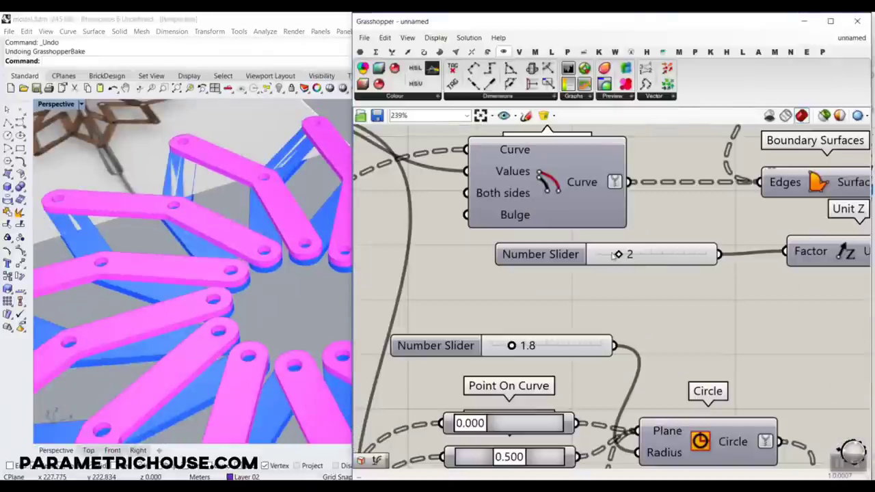
pyautogui.moveTo(620, 254); pyautogui.dragTo(630, 254)
pyautogui.scroll(-10, 227, 242)
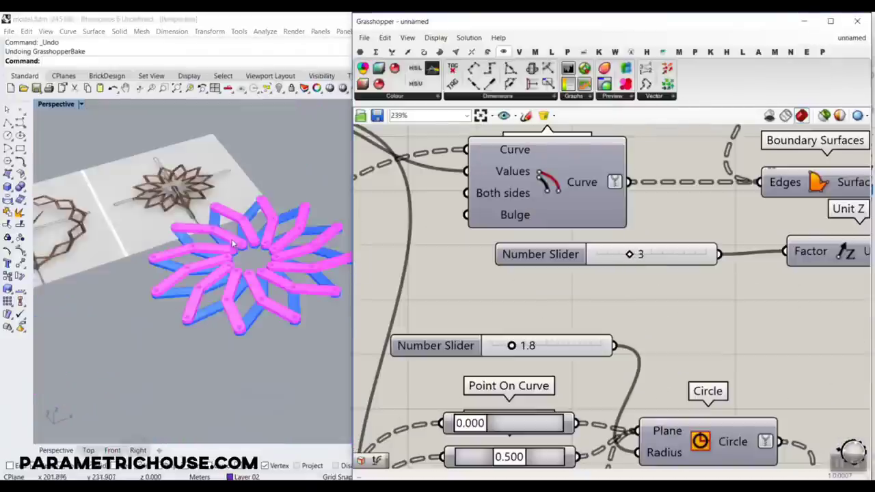
pyautogui.moveTo(227, 242); pyautogui.dragTo(236, 278, button='right')
pyautogui.scroll(10, 236, 279)
# Step: Bake the upper Extrude component's geometry to Layer 01
pyautogui.scroll(-5, 586, 298)
pyautogui.moveTo(756, 272); pyautogui.dragTo(628, 215, button='right')
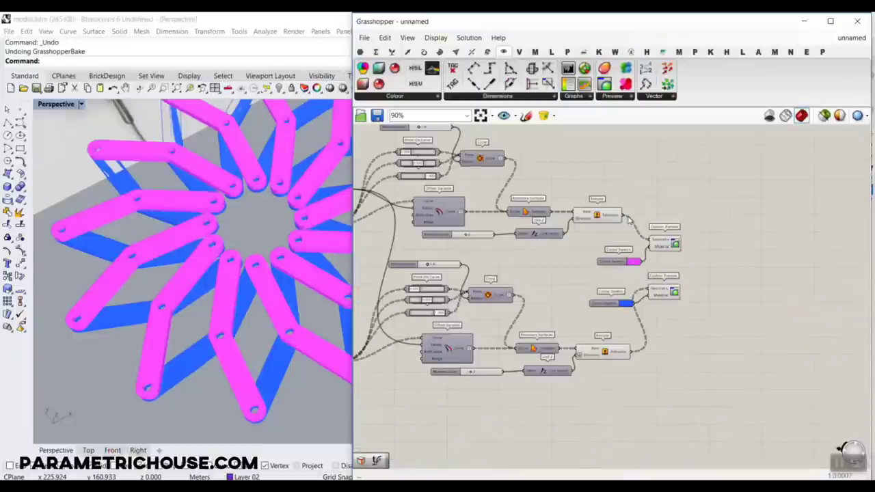
pyautogui.scroll(3, 628, 215)
pyautogui.rightClick(590, 208)
pyautogui.click(607, 226)
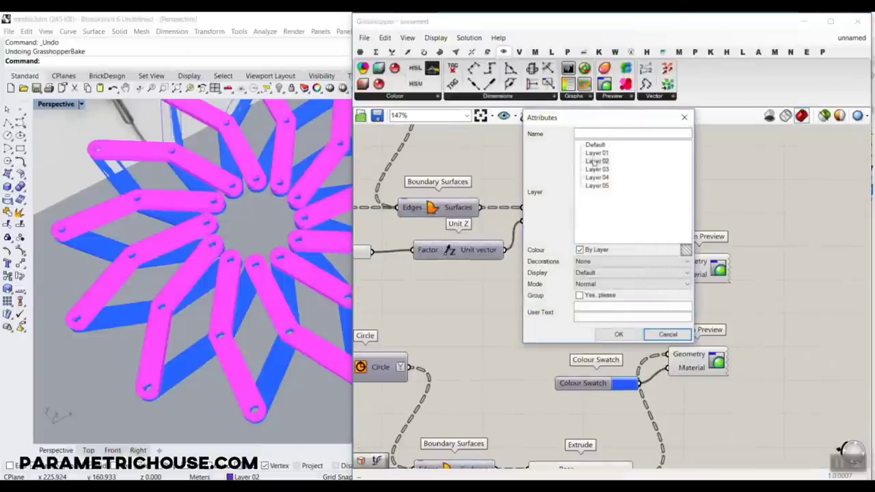
pyautogui.click(618, 335)
# Step: Bake the lower Extrude component's geometry to Layer 02
pyautogui.moveTo(618, 334); pyautogui.dragTo(627, 246, button='right')
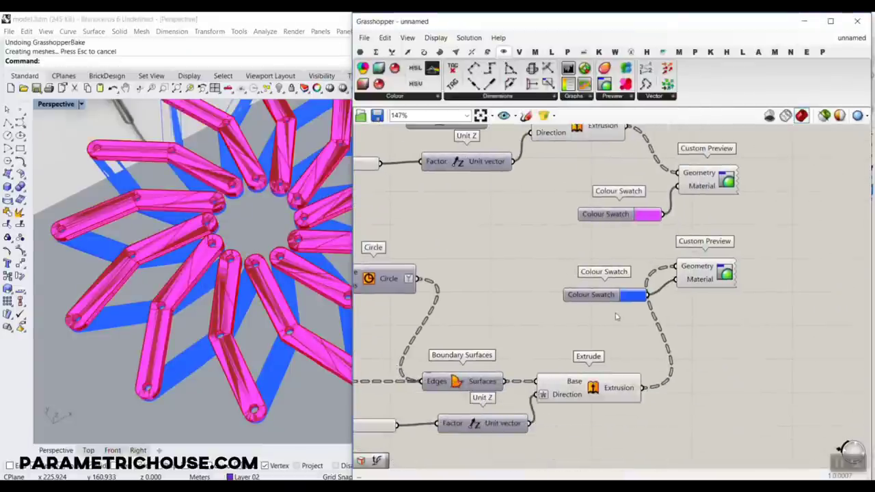
pyautogui.rightClick(617, 392)
pyautogui.click(634, 403)
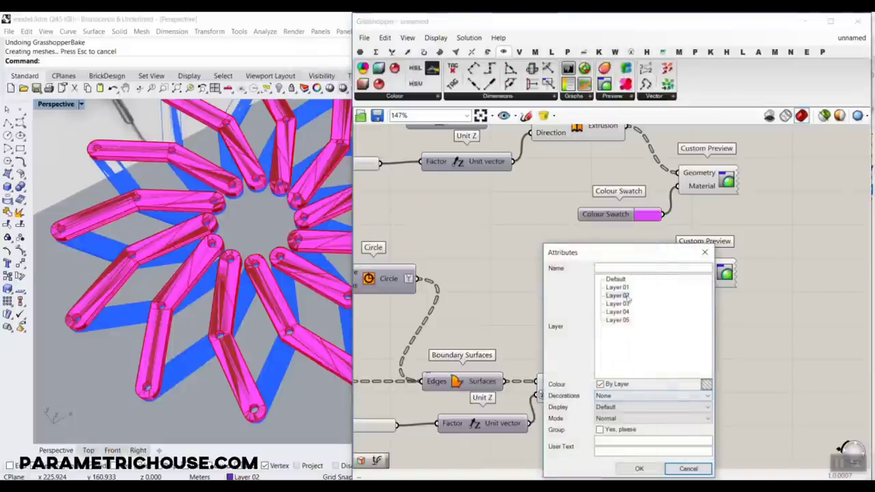
pyautogui.click(639, 469)
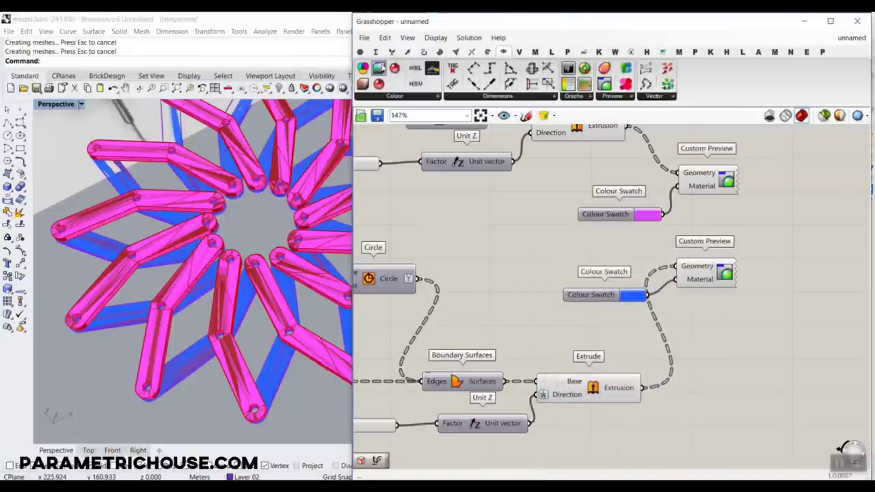
# Step: Create a new empty Grasshopper definition and minimise the Grasshopper window to reveal only the baked bars
pyautogui.click(364, 38)
pyautogui.click(373, 50)
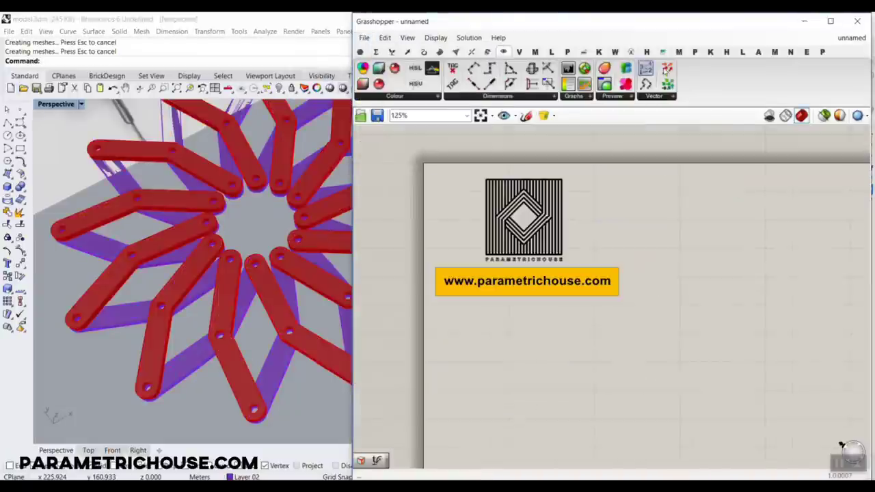
pyautogui.click(805, 21)
# Step: Examine the baked red and purple bars up close, selecting individual bars to check they are separate solids
pyautogui.moveTo(287, 267); pyautogui.dragTo(347, 237, button='right')
pyautogui.scroll(5, 253, 246)
pyautogui.click(347, 238)
pyautogui.click(309, 296)
pyautogui.scroll(-8, 295, 315)
pyautogui.click(296, 352)
pyautogui.moveTo(297, 351); pyautogui.dragTo(277, 226, button='right')
pyautogui.scroll(6, 277, 218)
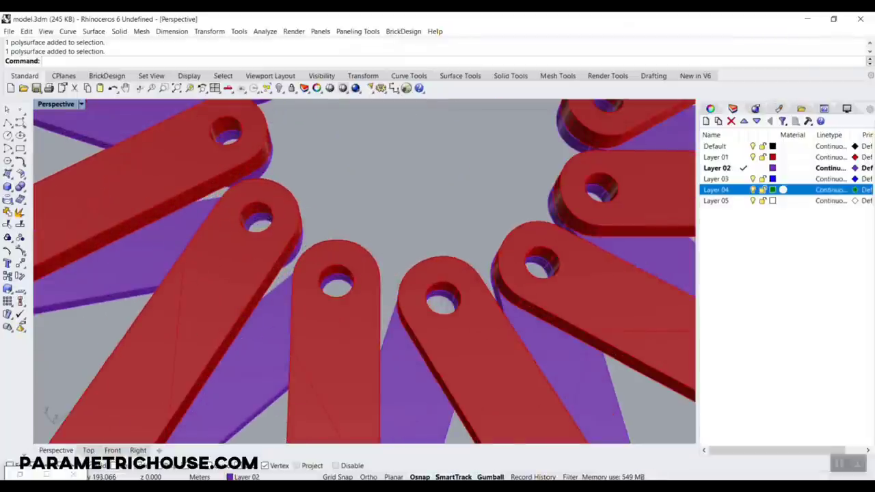
# Step: Restore the Grasshopper window and switch back to the star linkage definition
pyautogui.click(20, 475)
pyautogui.click(850, 39)
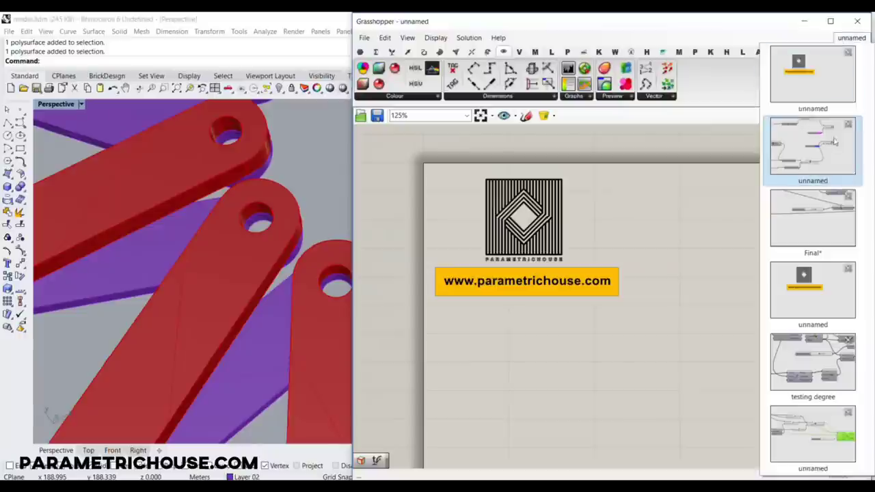
pyautogui.click(834, 142)
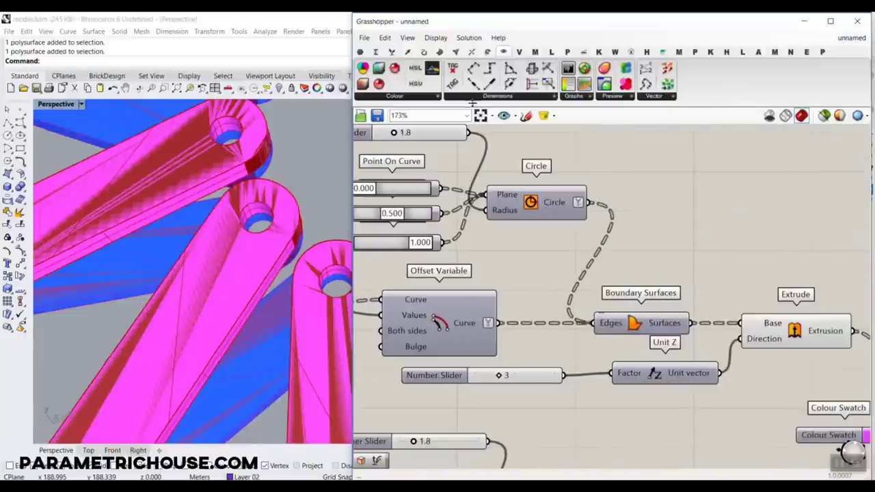
# Step: Add a Surface parameter fed by the upper layer's Circle output
pyautogui.click(359, 52)
pyautogui.click(674, 214)
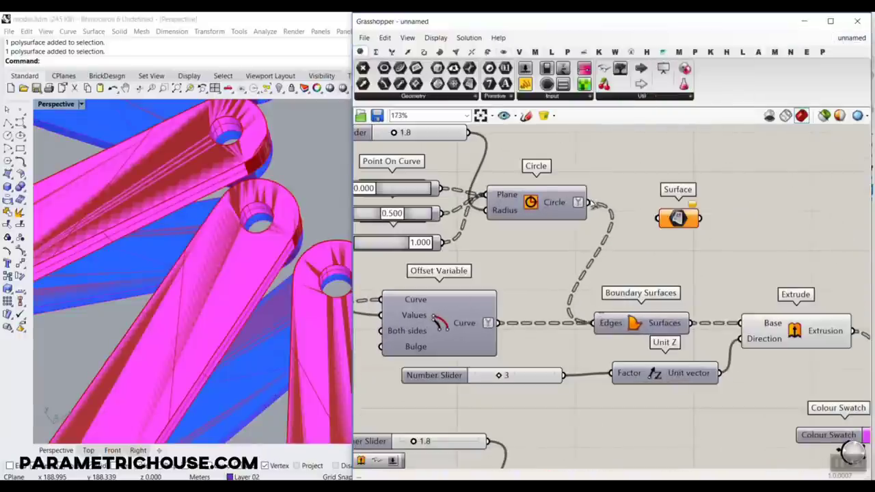
pyautogui.moveTo(590, 202); pyautogui.dragTo(686, 206)
# Step: Duplicate the upper Extrude component and take its Base from the Surface parameter to form pins in the holes
pyautogui.moveTo(787, 291); pyautogui.dragTo(656, 282, button='right')
pyautogui.click(679, 326)
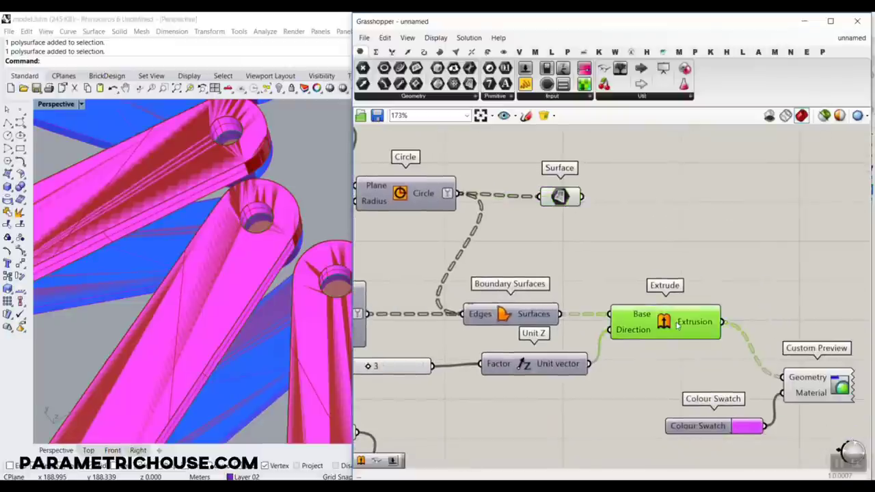
pyautogui.hotkey('ctrl', 'c')
pyautogui.hotkey('ctrl', 'v')
pyautogui.moveTo(650, 320); pyautogui.dragTo(649, 210)
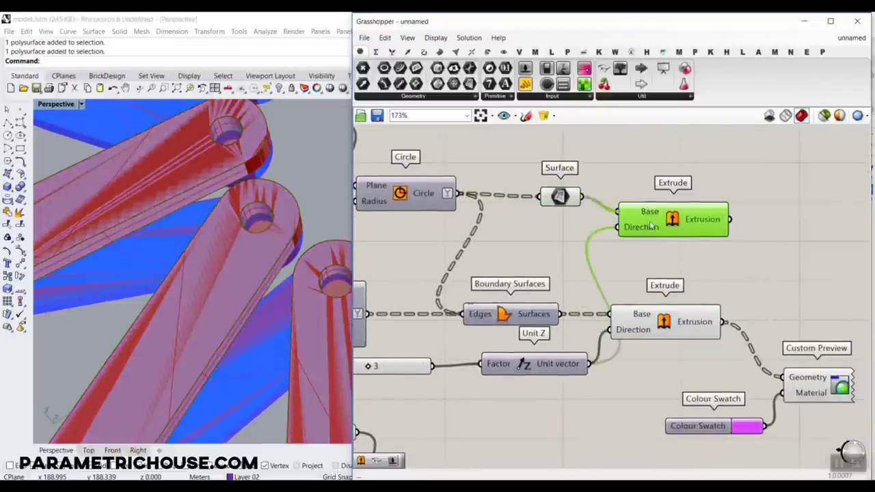
pyautogui.scroll(-3, 253, 226)
pyautogui.scroll(4, 250, 253)
pyautogui.moveTo(240, 274); pyautogui.dragTo(286, 211, button='right')
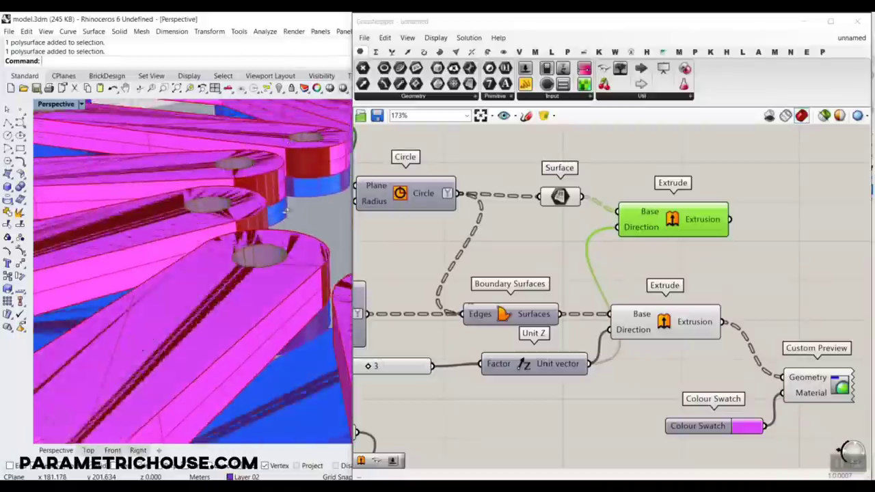
# Step: Try baking the duplicated Extrude's pins to Layer 03, then undo the bake
pyautogui.rightClick(711, 219)
pyautogui.click(723, 232)
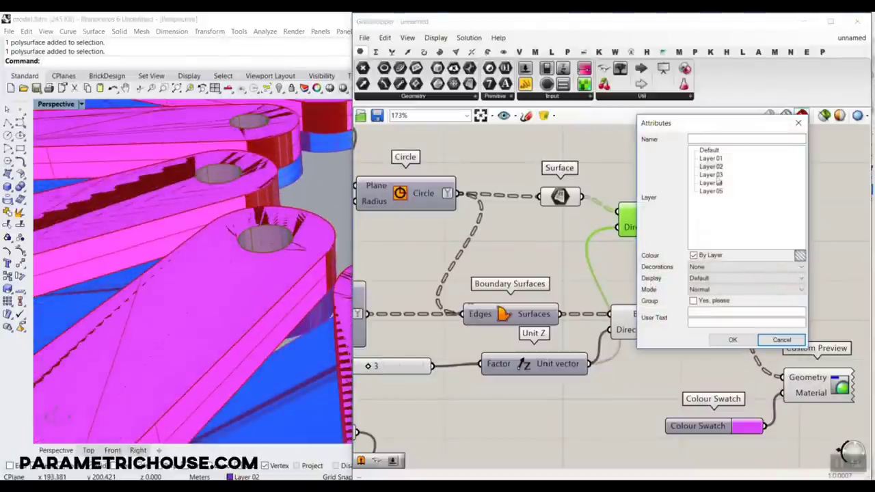
pyautogui.click(733, 340)
pyautogui.moveTo(232, 267); pyautogui.dragTo(192, 275, button='right')
pyautogui.scroll(5, 207, 257)
pyautogui.click(179, 267)
pyautogui.scroll(-6, 235, 209)
pyautogui.scroll(4, 194, 284)
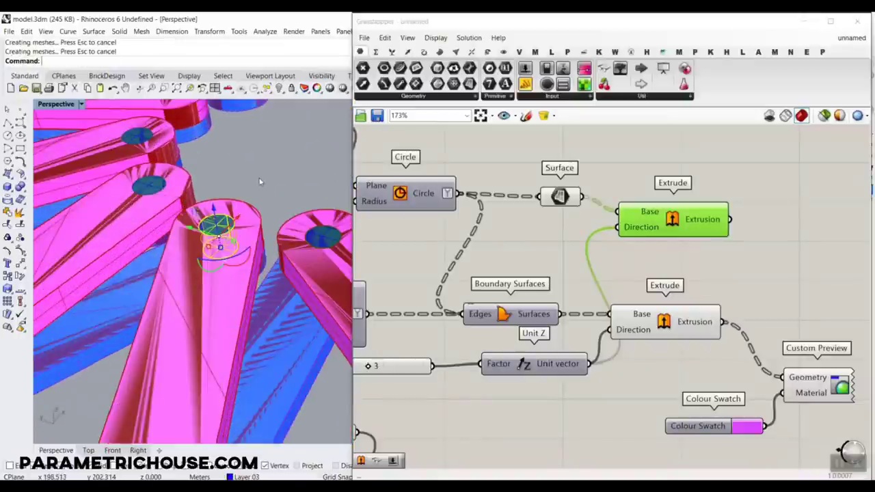
pyautogui.hotkey('ctrl', 'z')
# Step: Try an expression multiplying the duplicated Extrude's Direction by 2, and delete that component
pyautogui.rightClick(636, 234)
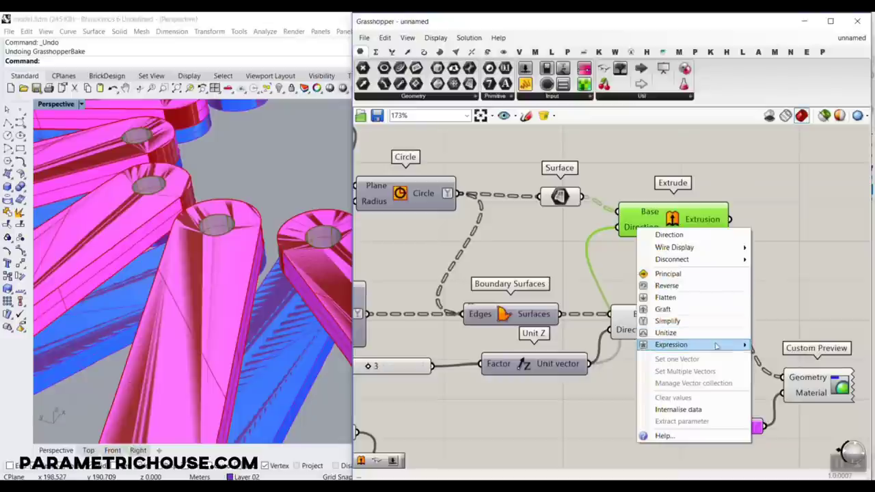
pyautogui.moveTo(715, 346)
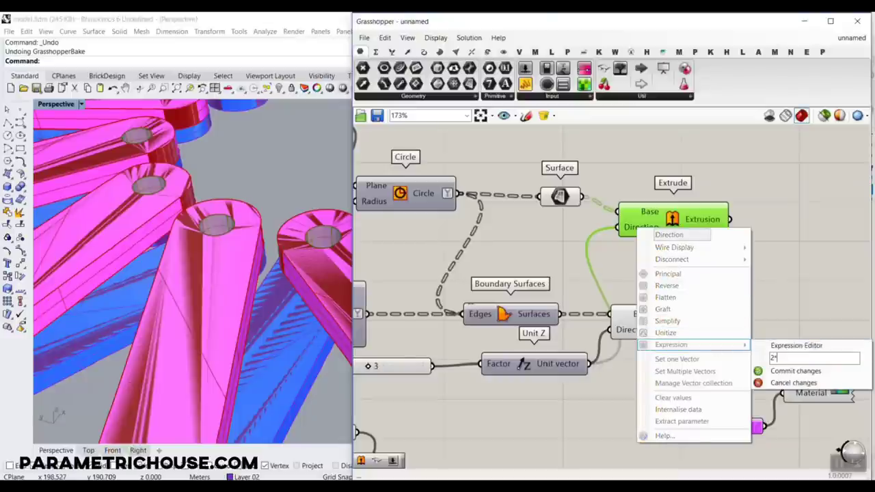
pyautogui.click(793, 370)
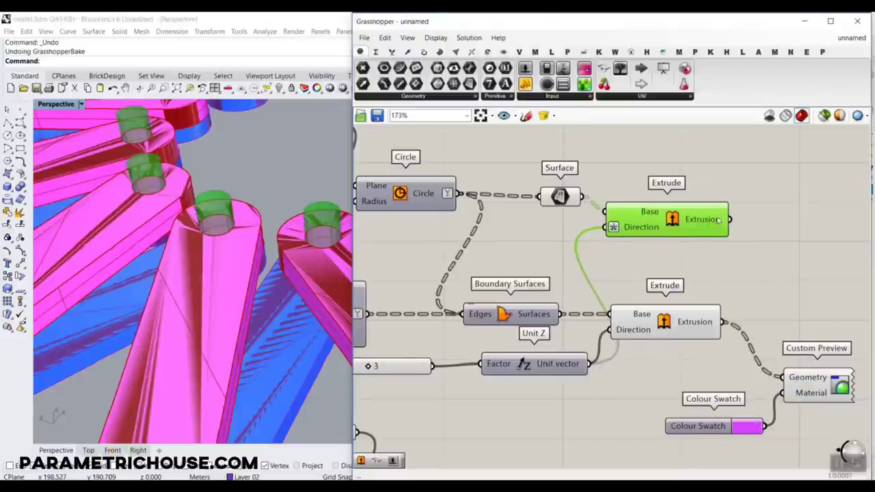
pyautogui.moveTo(222, 335); pyautogui.dragTo(256, 263, button='right')
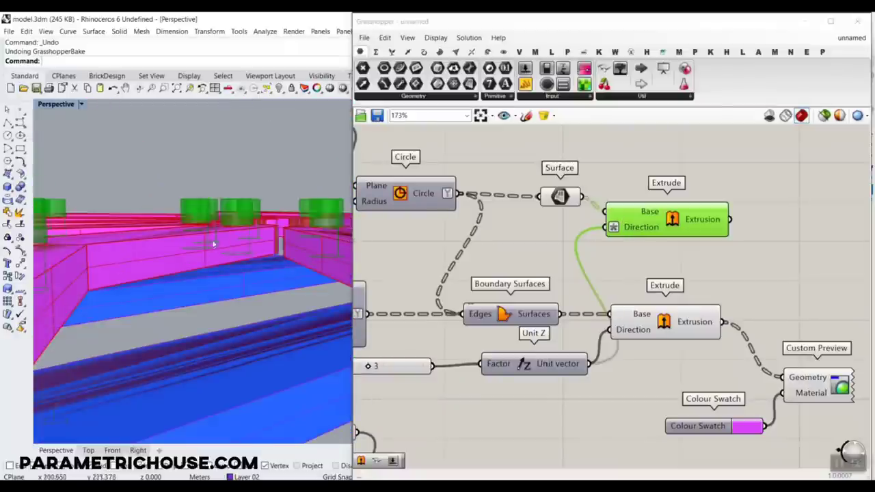
pyautogui.moveTo(213, 243); pyautogui.dragTo(234, 203, button='right')
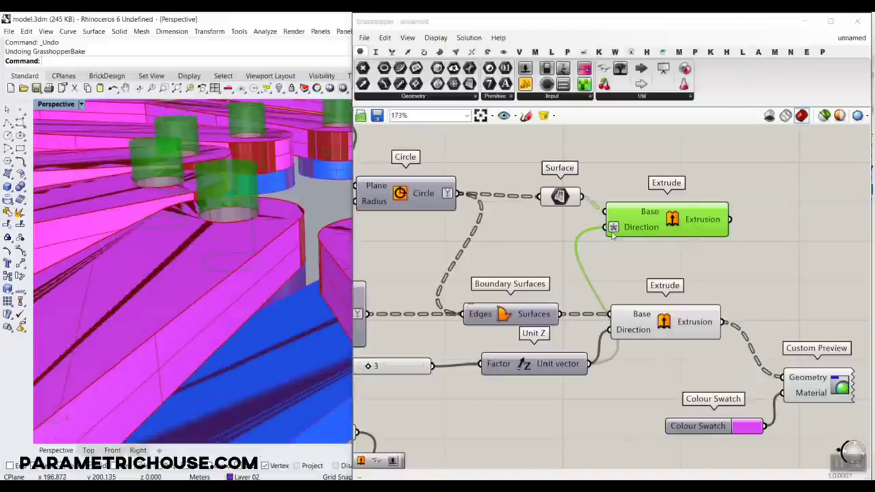
pyautogui.press('Delete')
# Step: Add a Move component that shifts the Surface parameter's geometry along the existing Unit Z vector
pyautogui.doubleClick(664, 214)
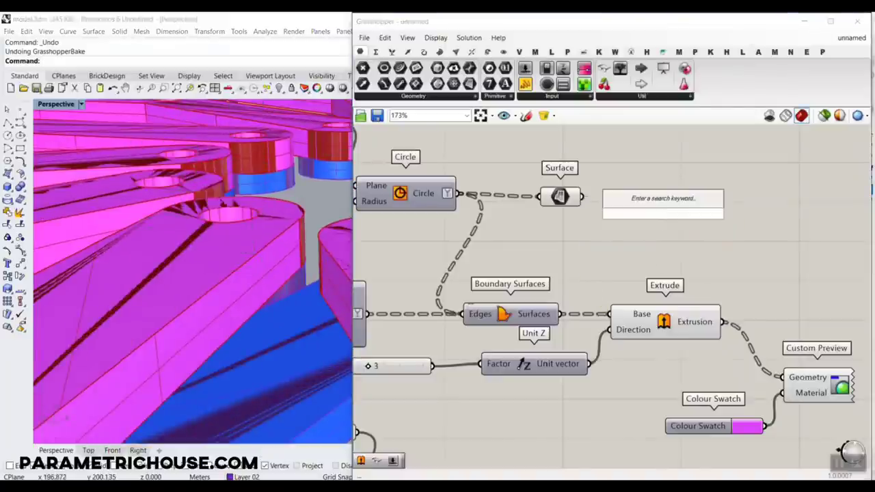
pyautogui.write('mv')
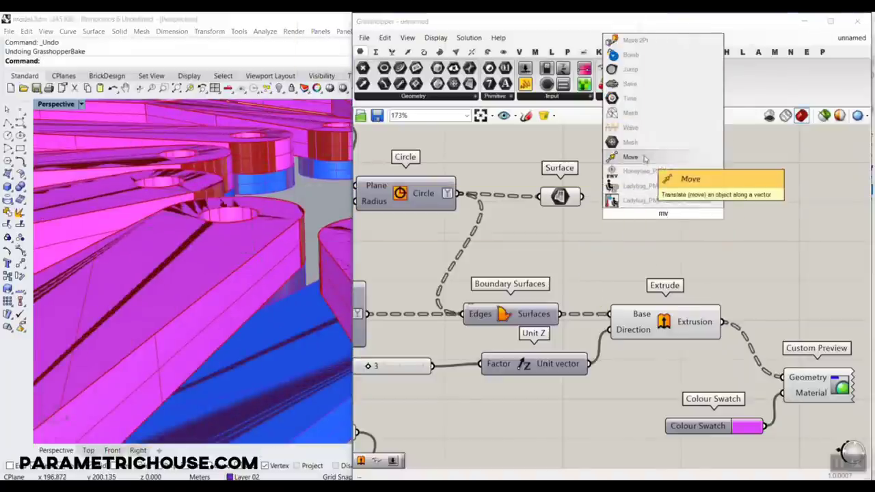
pyautogui.click(619, 169)
pyautogui.moveTo(658, 219); pyautogui.dragTo(713, 208)
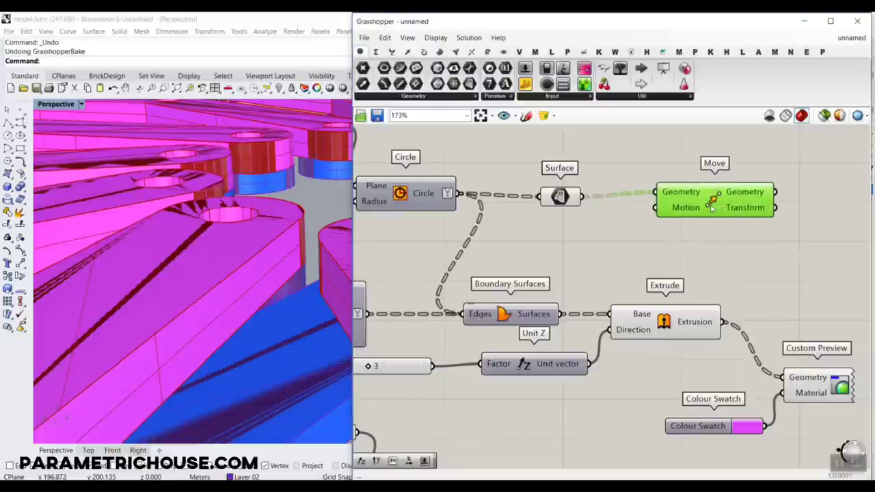
pyautogui.doubleClick(598, 230)
pyautogui.write('z')
pyautogui.click(575, 216)
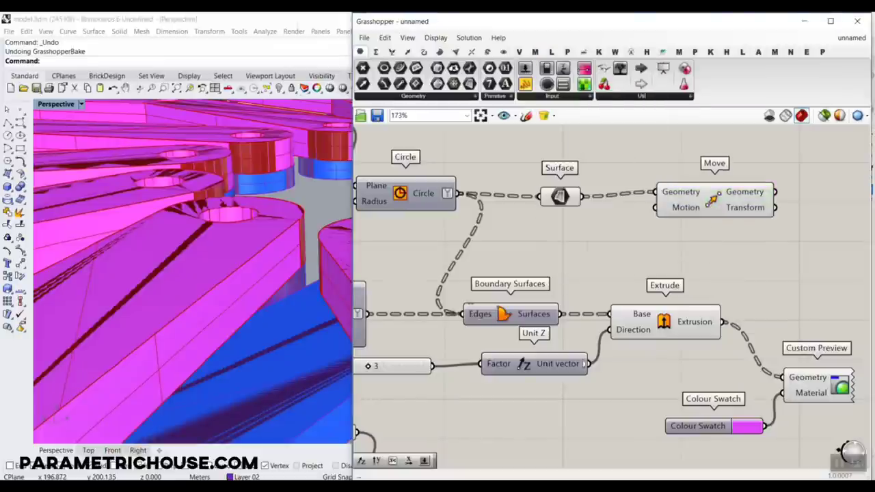
pyautogui.moveTo(588, 364); pyautogui.dragTo(657, 208)
pyautogui.scroll(3, 227, 214)
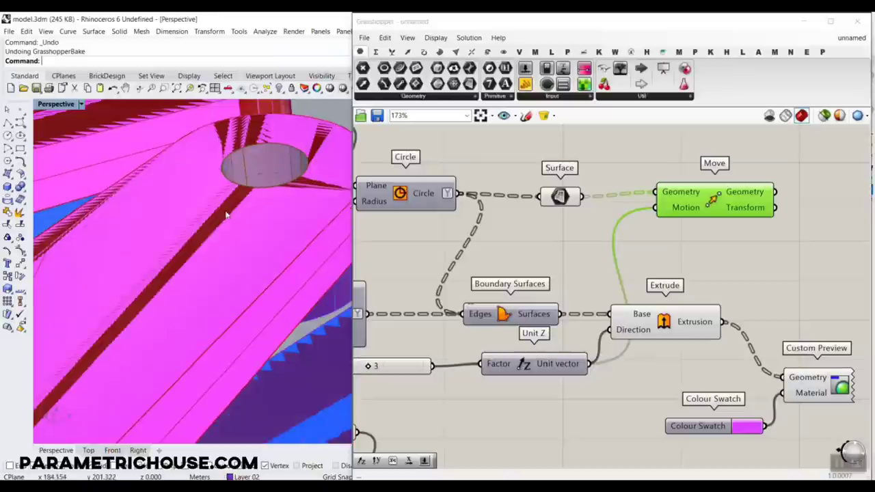
# Step: Add an Extrude component with the moved surfaces as Base and the existing Unit Z vector as Direction
pyautogui.moveTo(830, 225); pyautogui.dragTo(638, 223, button='right')
pyautogui.doubleClick(639, 223)
pyautogui.write('ext')
pyautogui.click(647, 193)
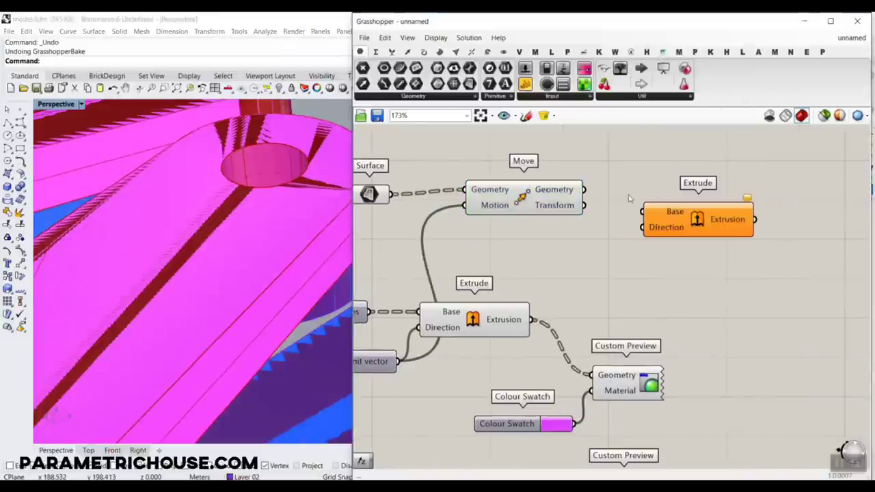
pyautogui.doubleClick(573, 247)
pyautogui.write('z')
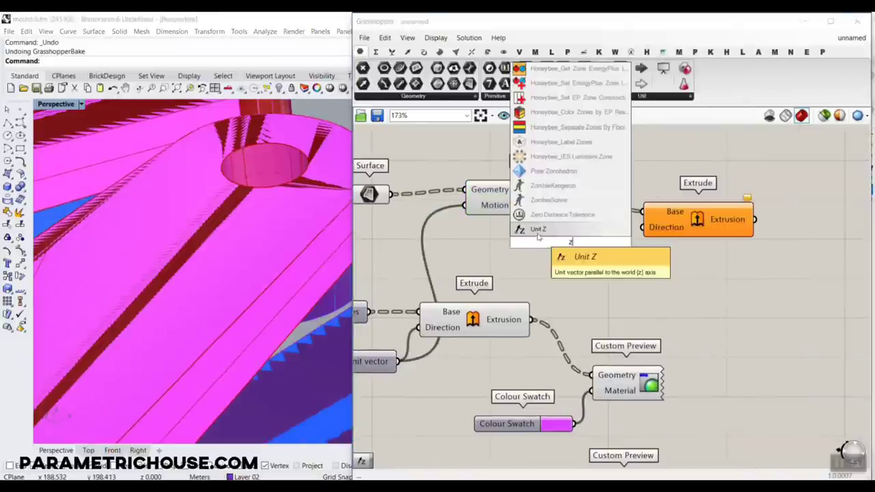
pyautogui.moveTo(484, 279); pyautogui.dragTo(634, 253, button='right')
pyautogui.moveTo(505, 342); pyautogui.dragTo(494, 364, button='right')
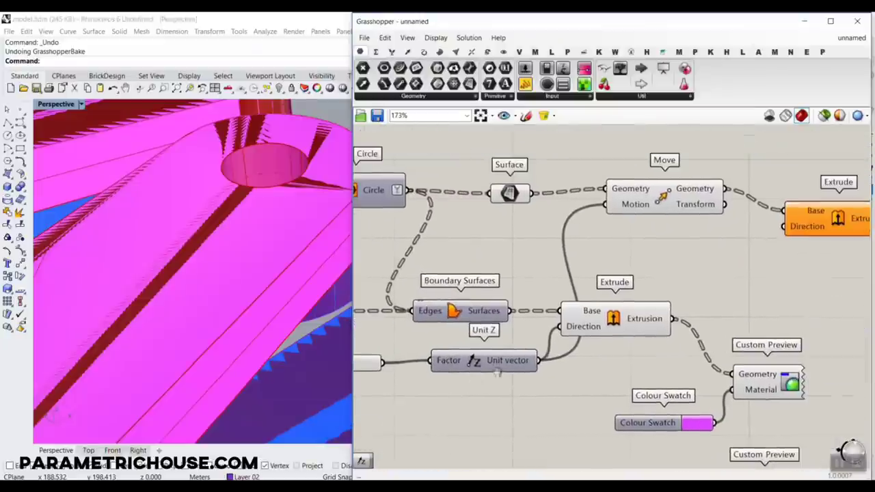
pyautogui.moveTo(538, 360); pyautogui.dragTo(784, 226)
pyautogui.moveTo(784, 226); pyautogui.dragTo(685, 258, button='right')
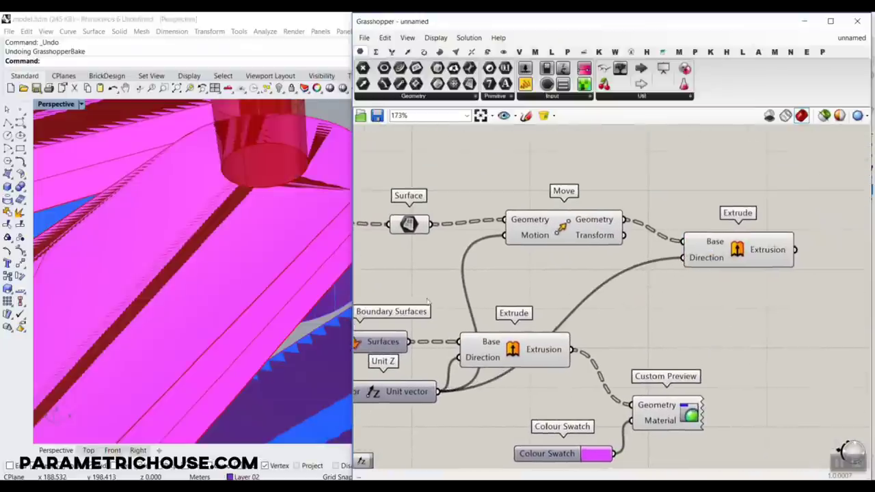
# Step: Apply a negative expression to the new Extrude's Direction input so the pins extend downward through the bars
pyautogui.scroll(2, 692, 248)
pyautogui.scroll(1, 693, 248)
pyautogui.rightClick(725, 265)
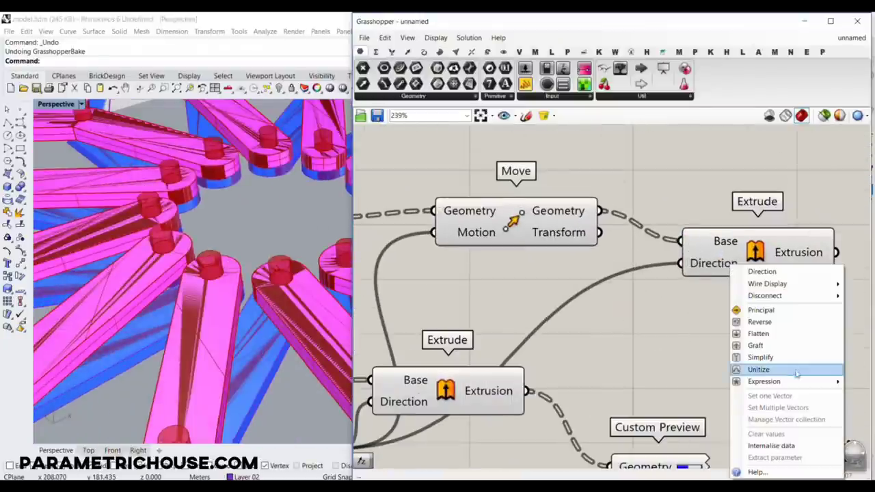
pyautogui.moveTo(763, 382)
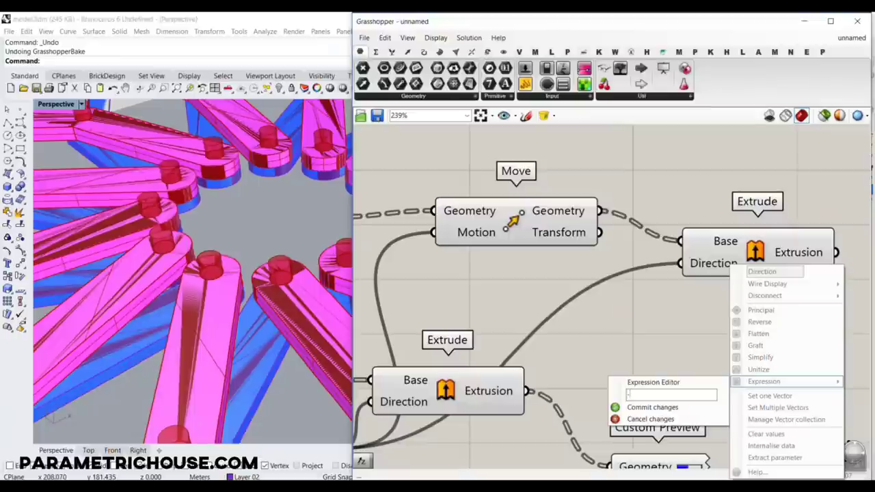
pyautogui.click(650, 407)
# Step: Bake the downward pin extrusions to Layer 03
pyautogui.scroll(-6, 205, 264)
pyautogui.moveTo(200, 311); pyautogui.dragTo(228, 274, button='right')
pyautogui.scroll(3, 192, 275)
pyautogui.scroll(4, 248, 252)
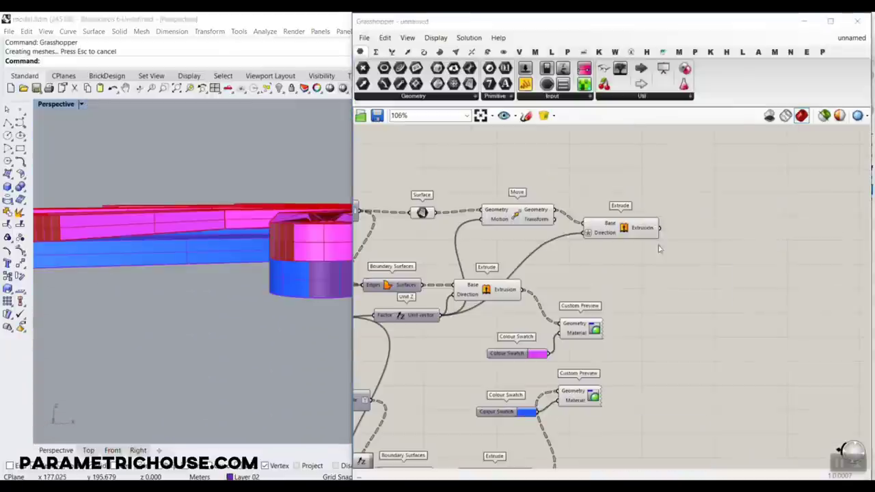
pyautogui.click(658, 245)
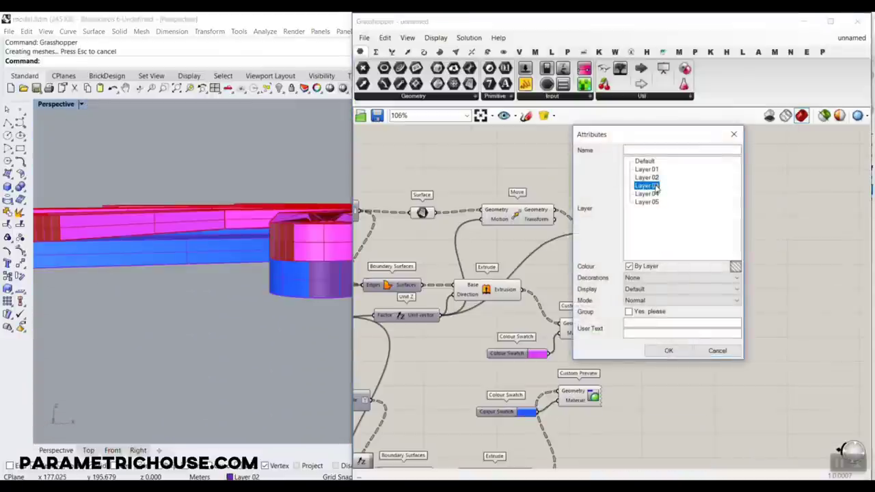
pyautogui.click(669, 350)
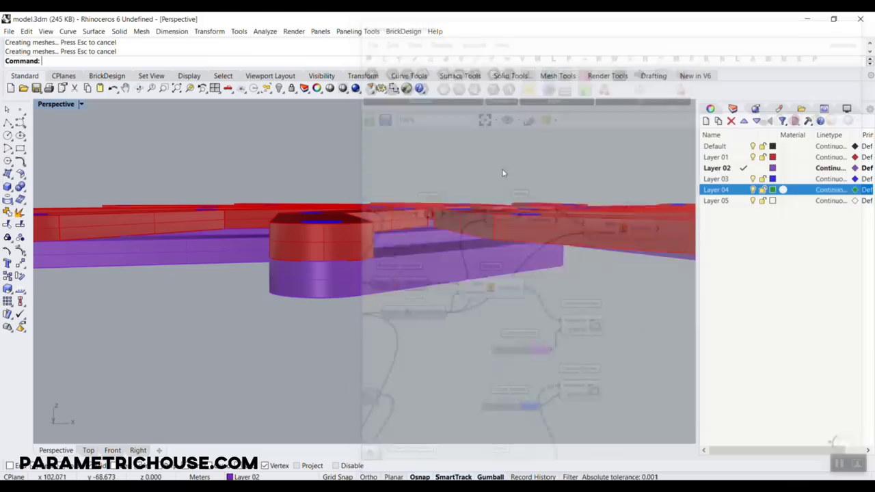
# Step: Check the baked pins in the Rhino viewport by selecting a pin and a portion of the star
pyautogui.moveTo(294, 205); pyautogui.dragTo(249, 216, button='right')
pyautogui.scroll(8, 308, 150)
pyautogui.click(293, 156)
pyautogui.scroll(-8, 335, 226)
pyautogui.scroll(-3, 250, 217)
pyautogui.moveTo(199, 223); pyautogui.dragTo(431, 338)
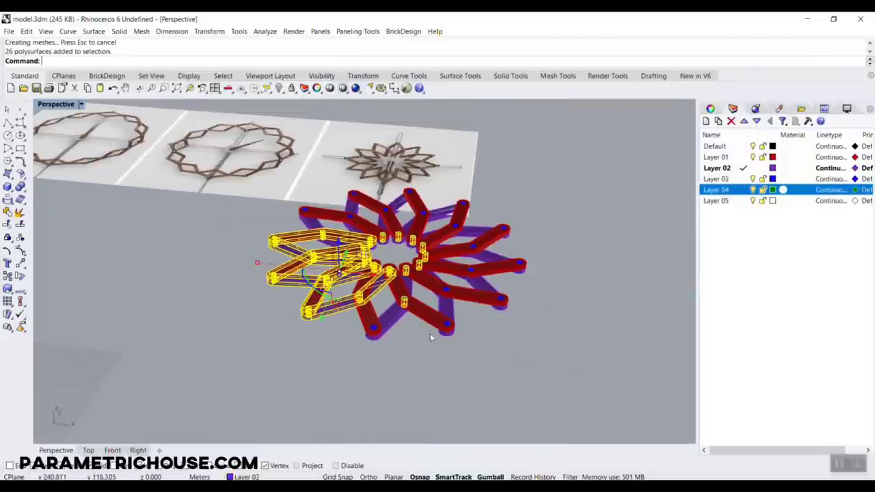
pyautogui.click(621, 395)
# Step: Select all objects on Layer 03 to check the pins' placement at every joint, and clear the selection
pyautogui.click(718, 179)
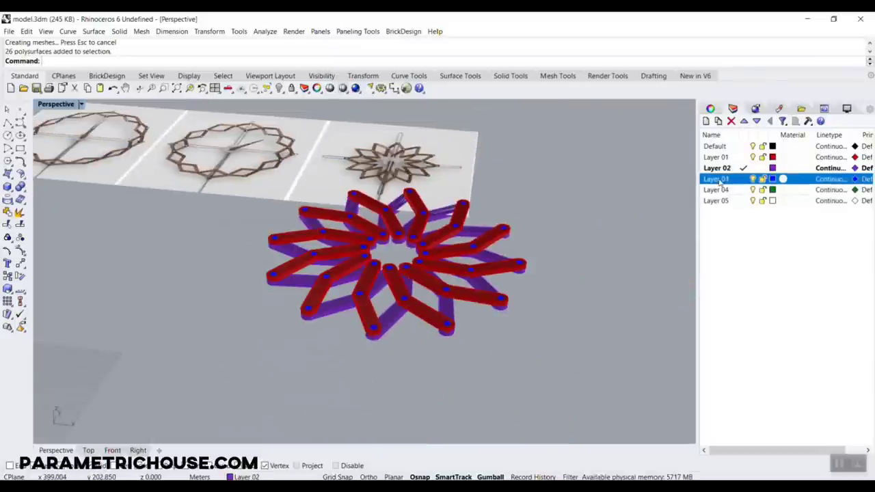
pyautogui.rightClick(718, 178)
pyautogui.click(752, 329)
pyautogui.scroll(5, 328, 279)
pyautogui.moveTo(328, 279); pyautogui.dragTo(268, 293, button='right')
pyautogui.scroll(-8, 269, 294)
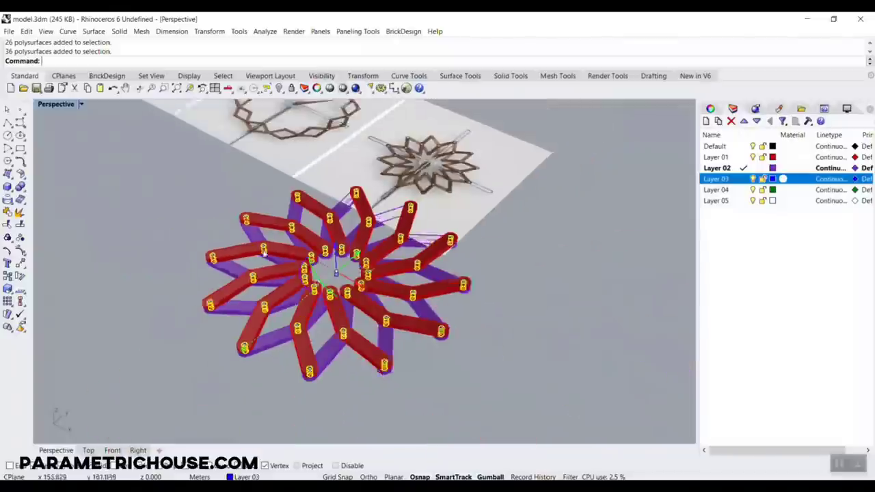
pyautogui.click(479, 347)
# Step: Examine the complete star linkage with its pins from several angles, both up close and as a whole
pyautogui.scroll(6, 296, 292)
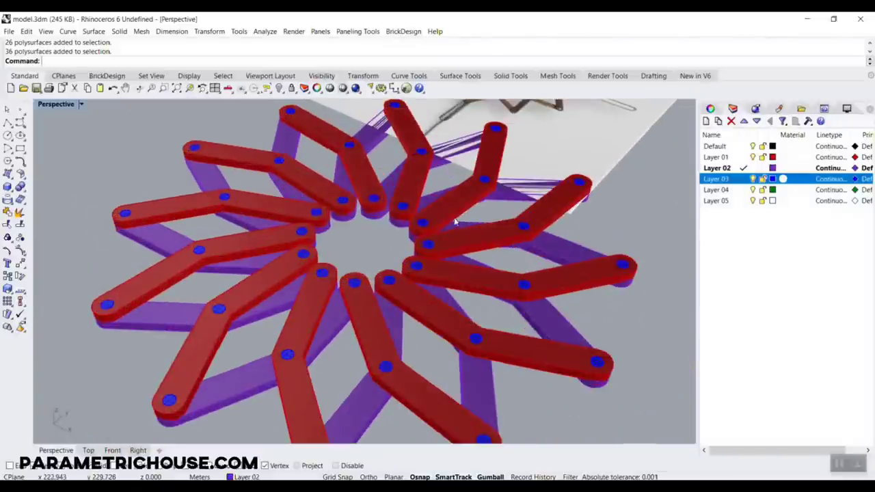
pyautogui.moveTo(455, 221); pyautogui.dragTo(451, 305, button='right')
pyautogui.scroll(-7, 451, 304)
pyautogui.scroll(7, 421, 336)
pyautogui.moveTo(383, 349); pyautogui.dragTo(409, 263, button='right')
pyautogui.scroll(-8, 424, 294)
pyautogui.scroll(8, 424, 294)
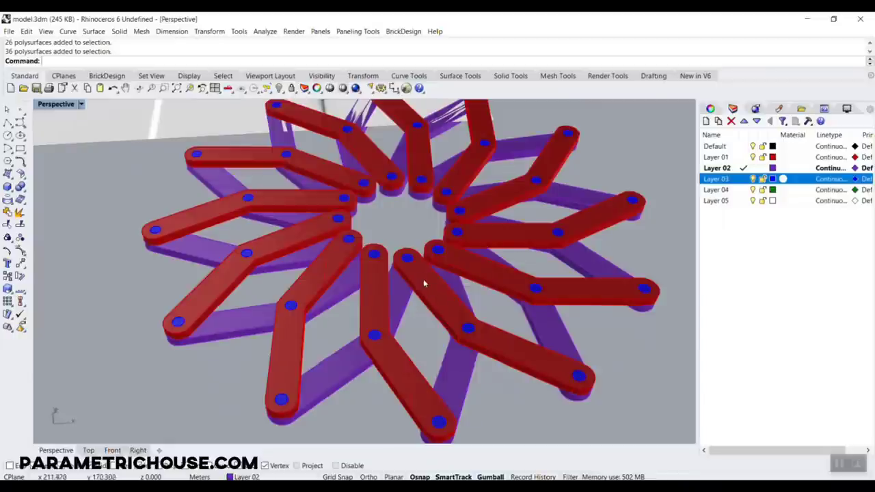
pyautogui.moveTo(421, 274); pyautogui.dragTo(451, 248, button='right')
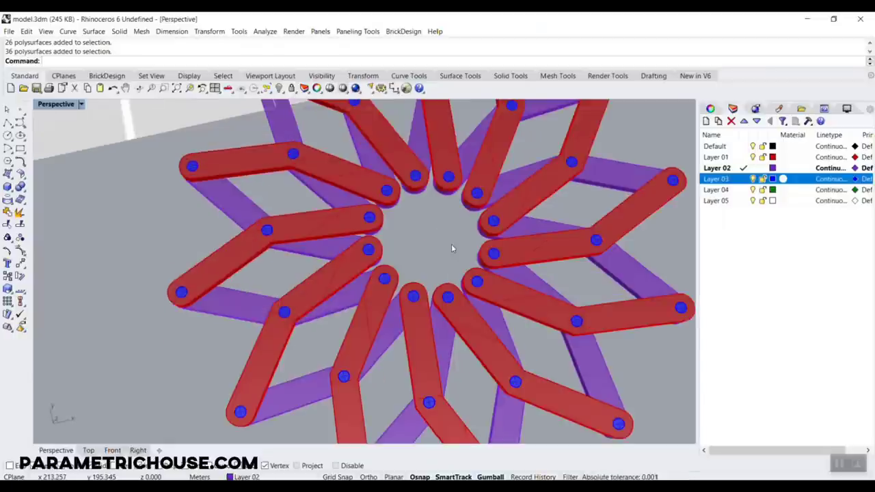
pyautogui.scroll(-8, 451, 248)
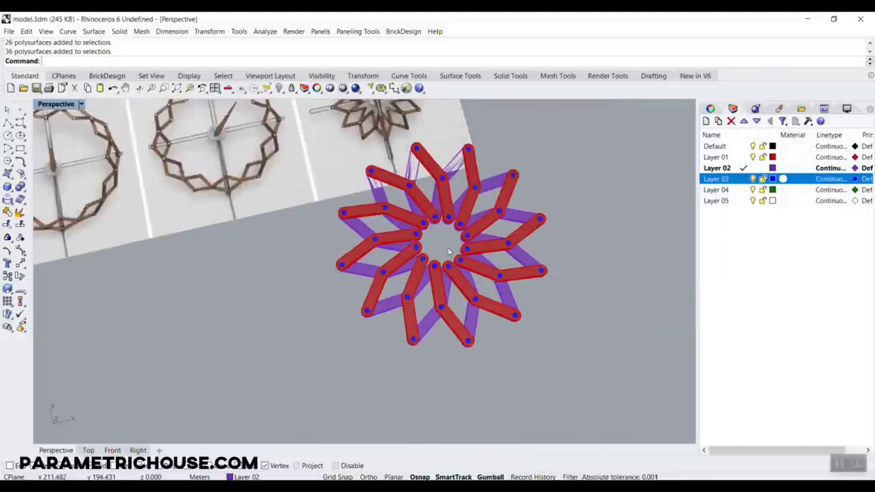
pyautogui.moveTo(424, 288); pyautogui.dragTo(405, 278, button='right')
pyautogui.scroll(8, 405, 278)
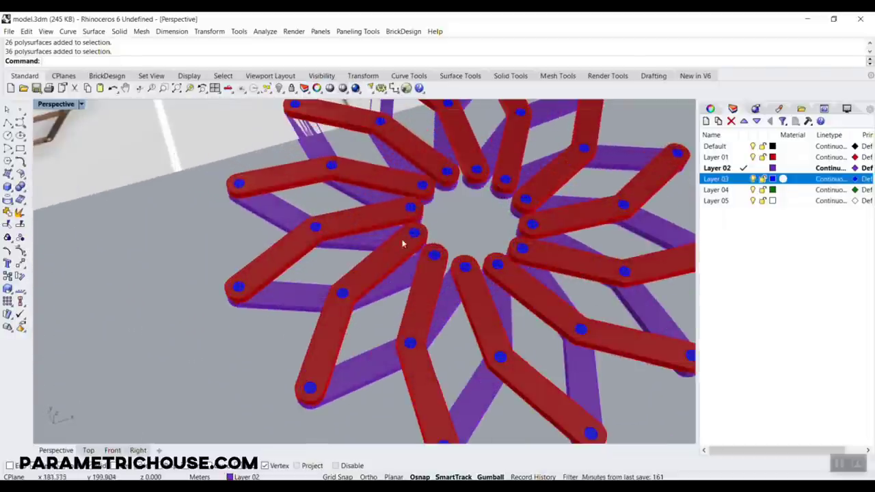
# Step: Select one red bar and compare the baked star with the reference pictures of the folding linkage
pyautogui.click(388, 277)
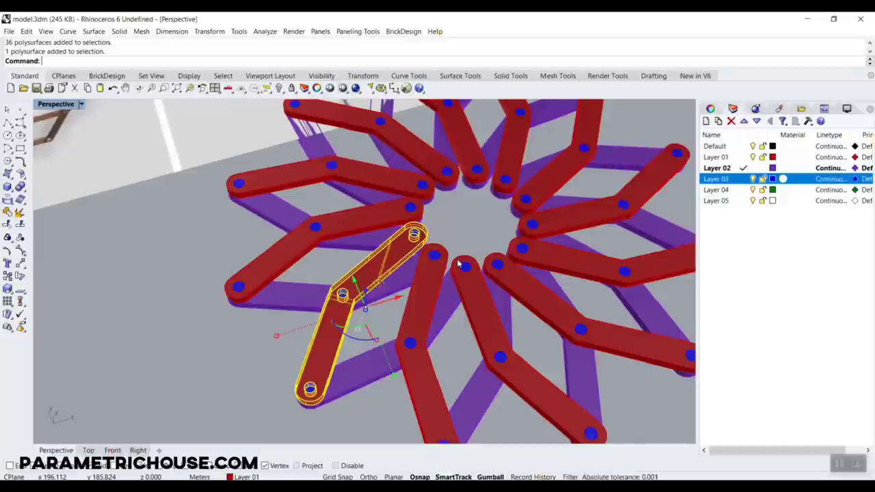
pyautogui.scroll(-5, 458, 264)
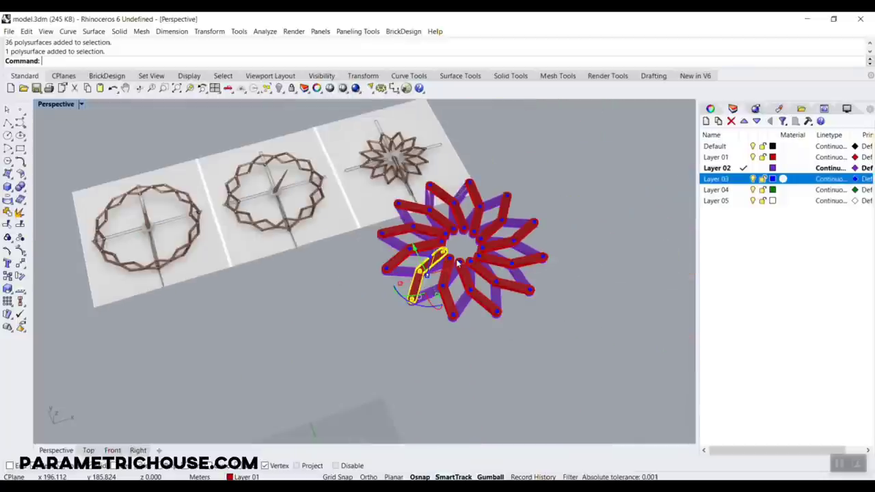
pyautogui.scroll(-5, 415, 312)
pyautogui.scroll(15, 315, 238)
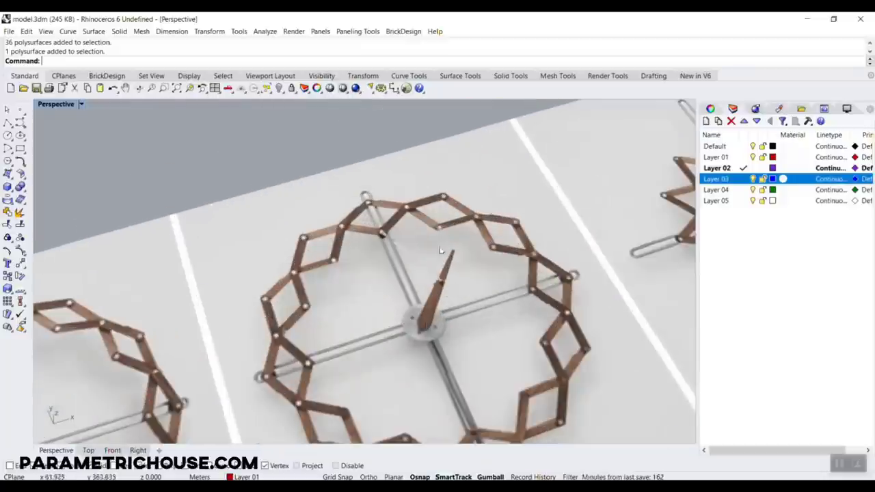
pyautogui.scroll(-8, 364, 222)
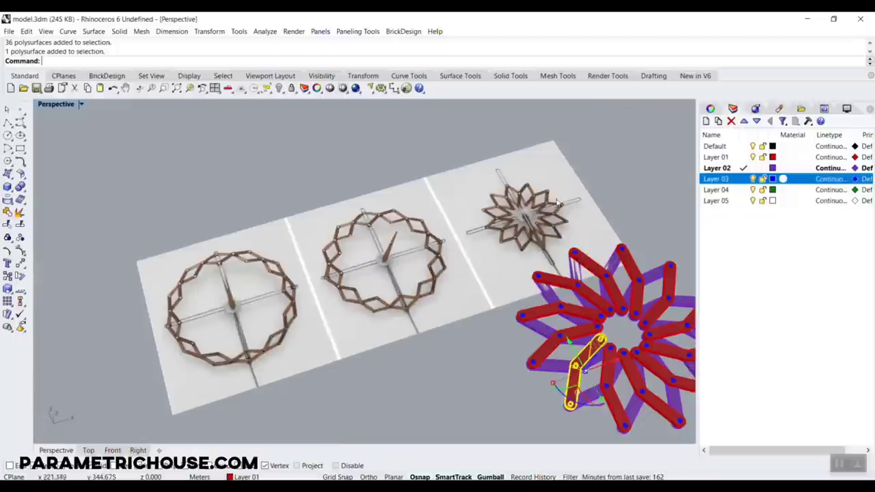
pyautogui.scroll(4, 380, 268)
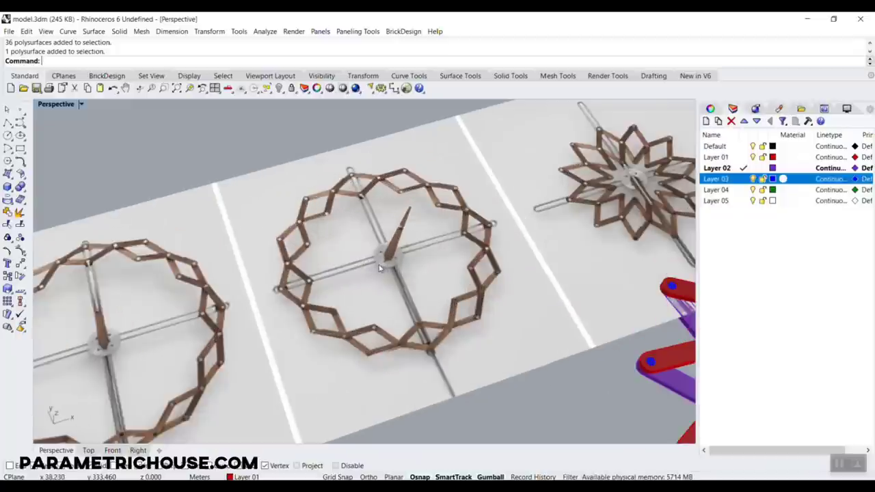